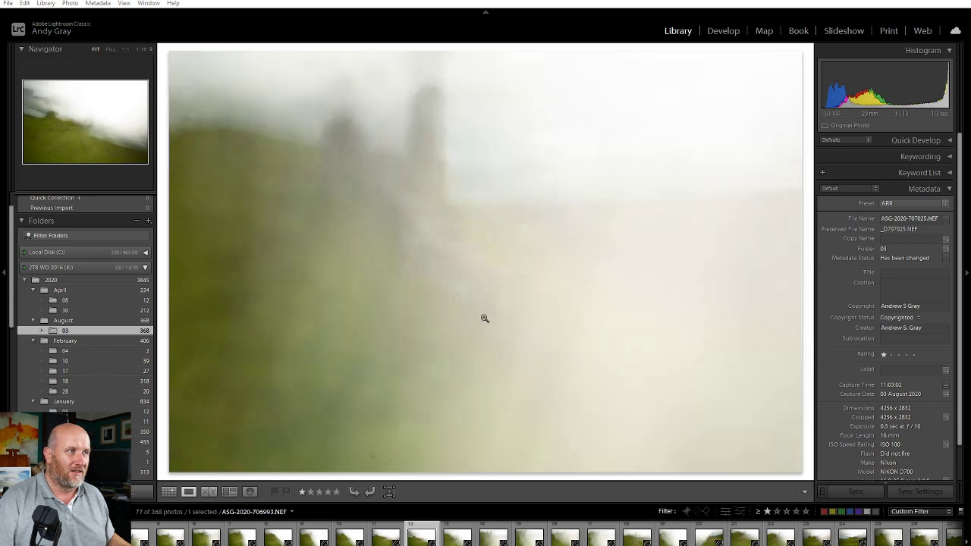
Browse forward through the one-star motion-blurred photos of the castle ruins, examining the effect of each camera movement.
key("Right")
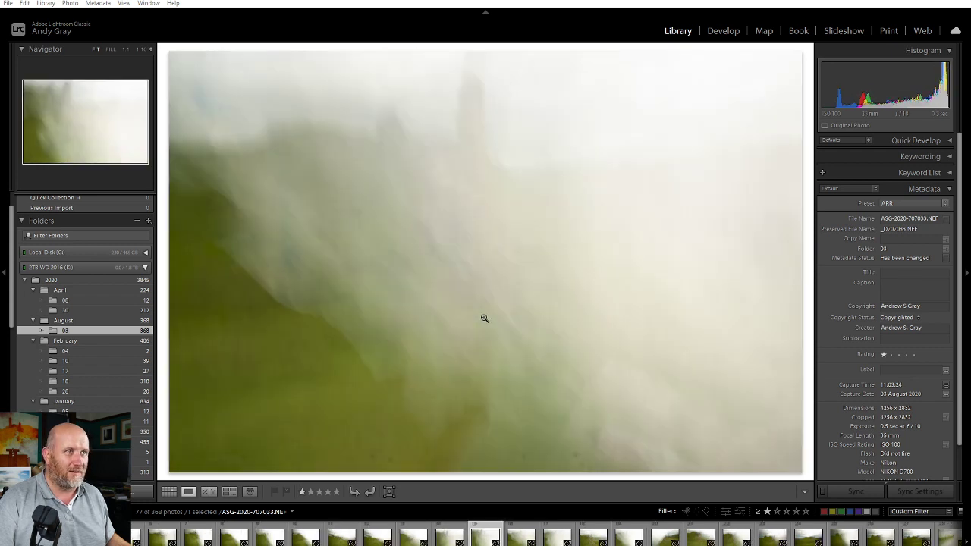
key("Right")
key("Right")
key("Right")
key("Right")
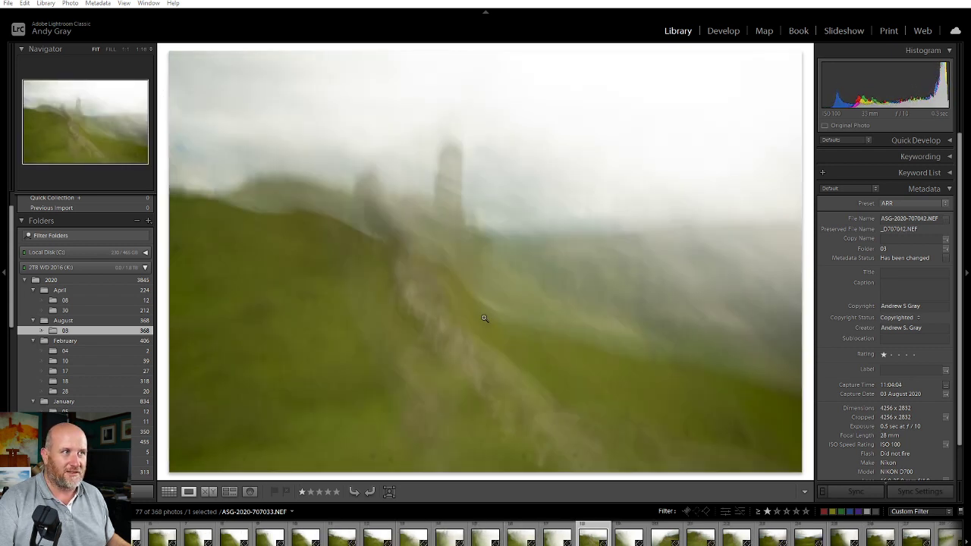
key("Right")
key("Right")
key("Right")
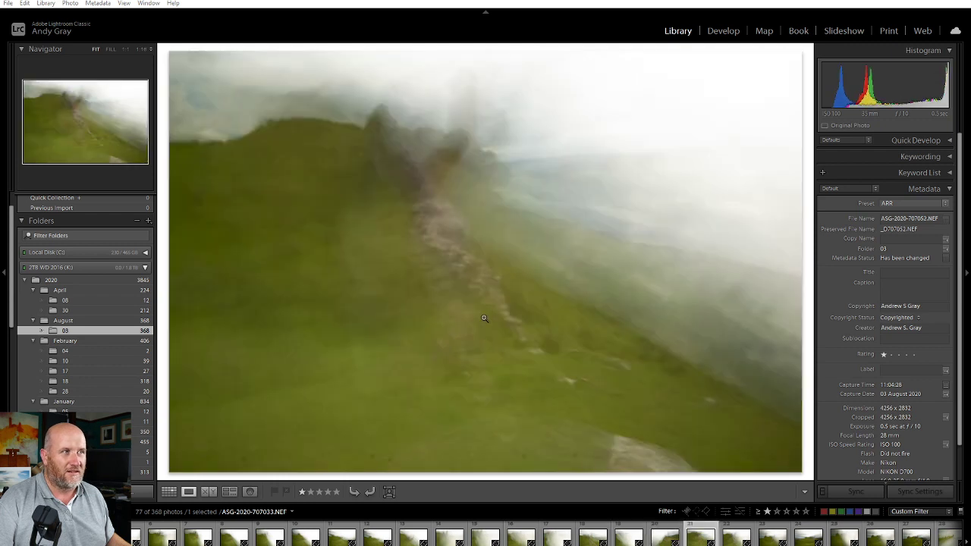
key("Right")
key("Right")
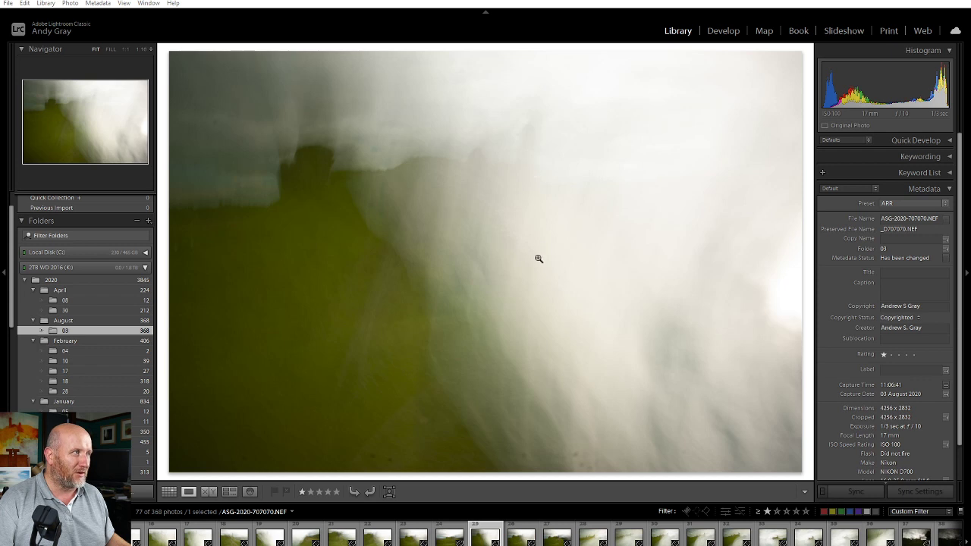
Examine the blurred castle skyline shots one by one from ASG-2020-707070.NEF to ASG-2020-707121.NEF.
key("Right")
key("Right")
key("Right")
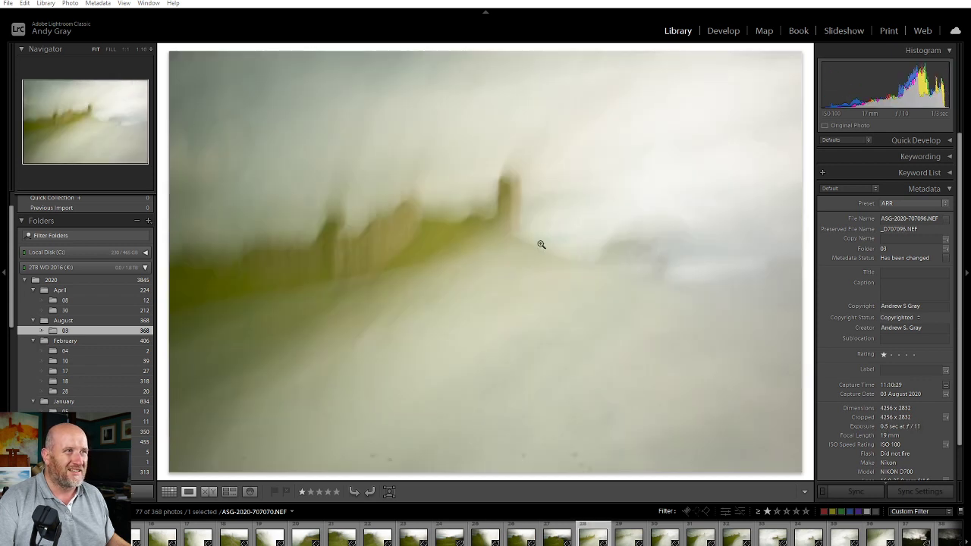
key("Right")
key("Right")
key("Right")
key("Right")
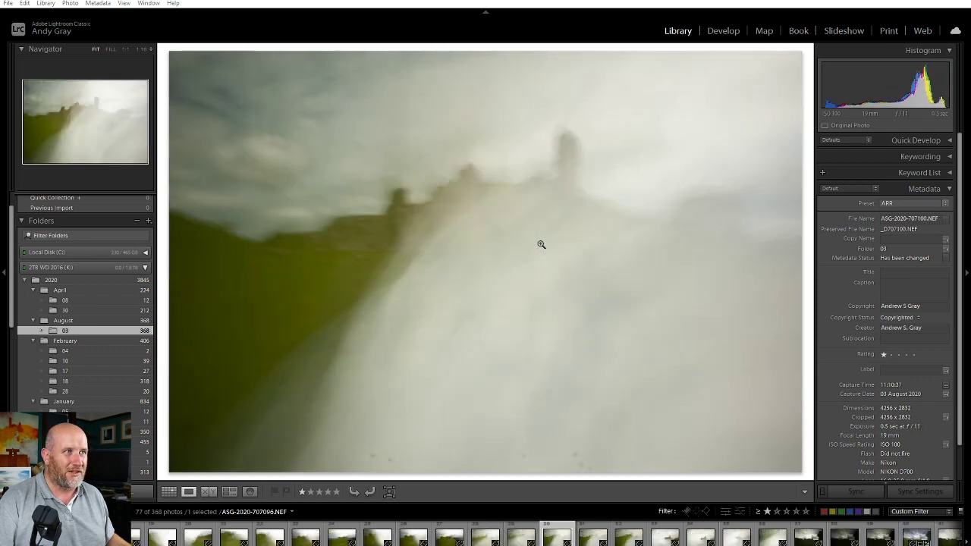
key("Right")
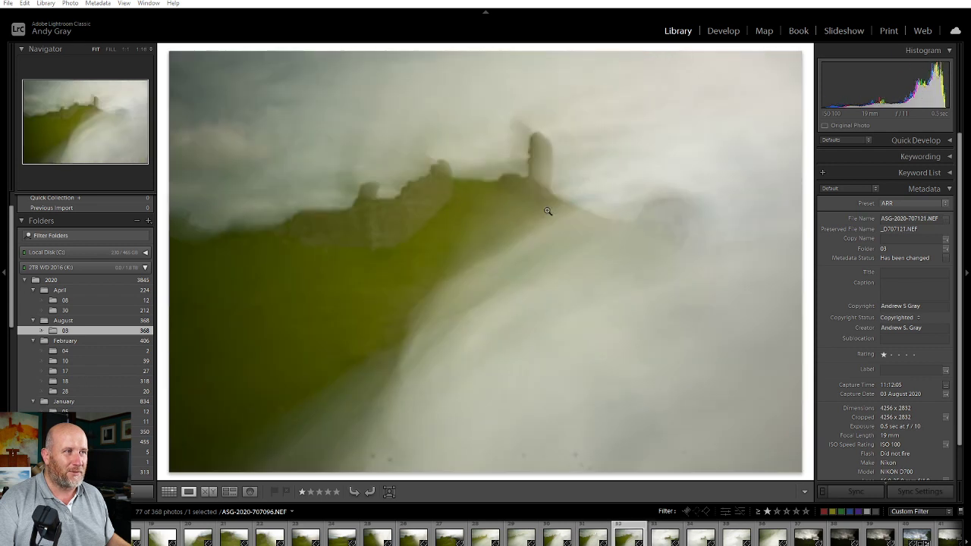
scroll(785, 536, "down", 3)
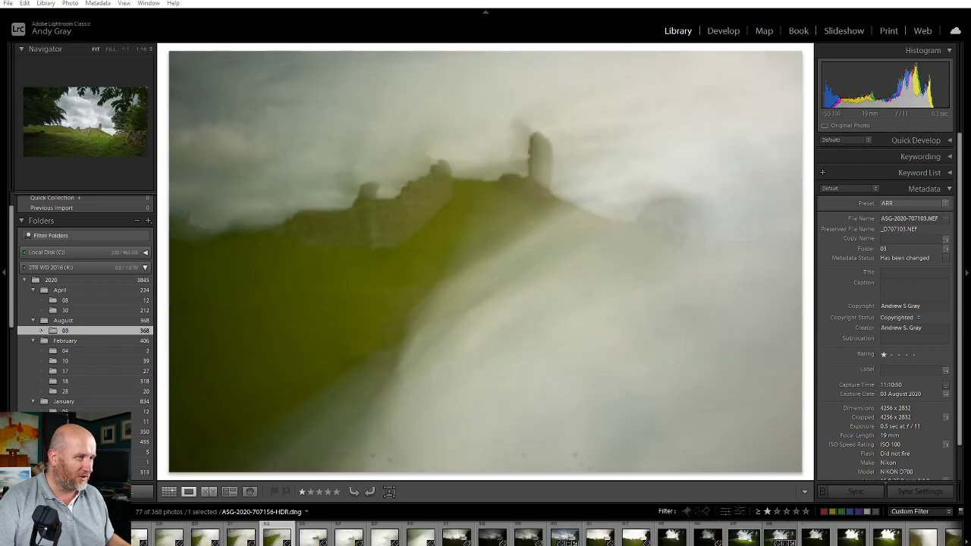
left_click(782, 534)
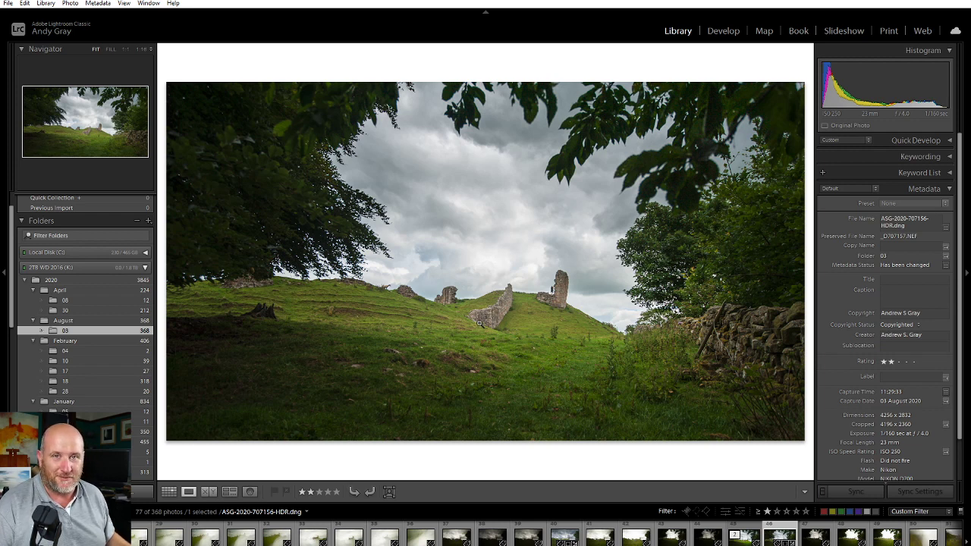
scroll(733, 534, "down", 3)
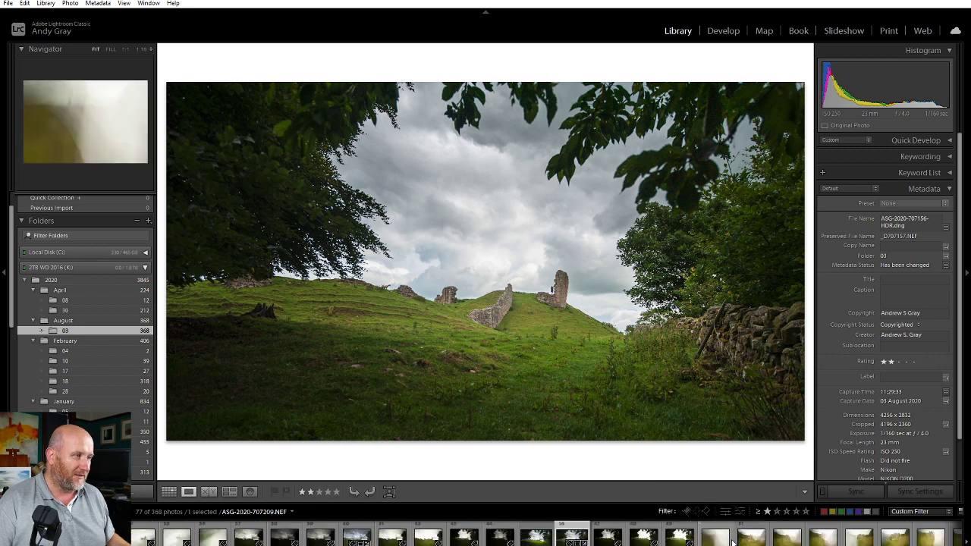
scroll(732, 535, "down", 5)
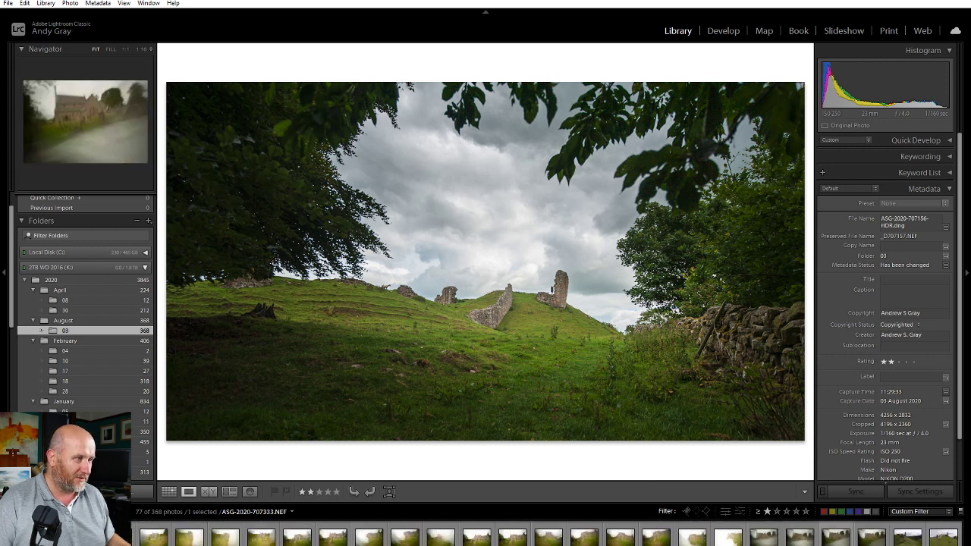
left_click(907, 537)
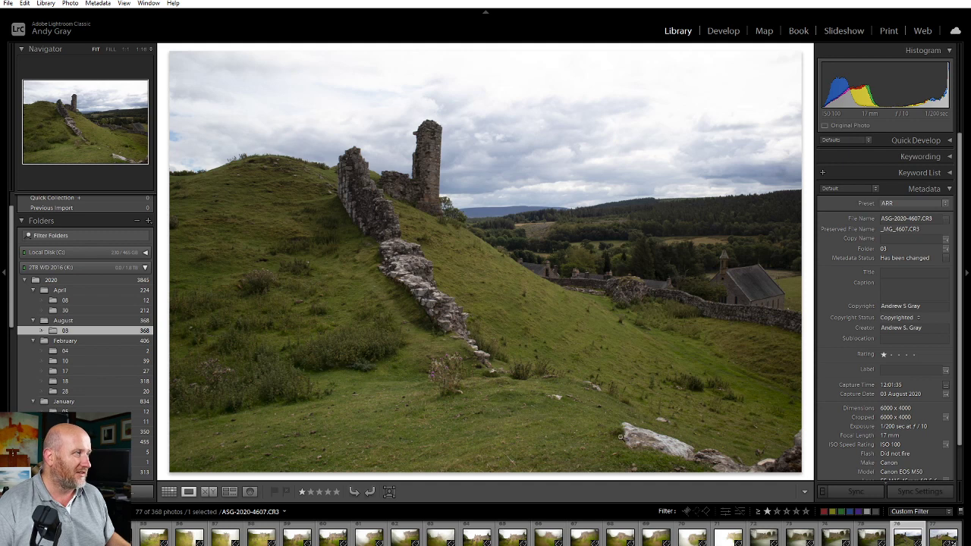
Return to the early blurred castle shots and open ASG-2020-707008.NEF.
scroll(343, 543, "down", 10)
scroll(343, 543, "down", 5)
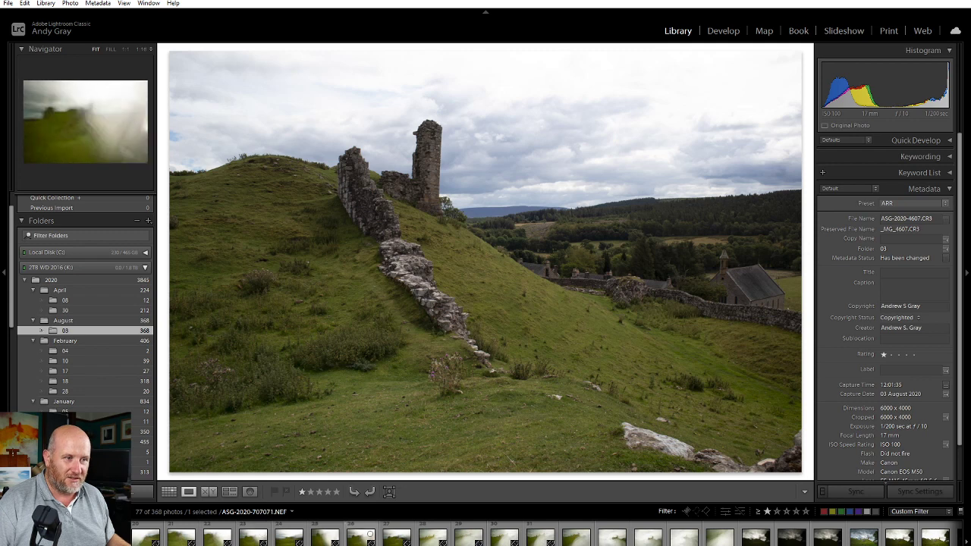
scroll(361, 535, "down", 5)
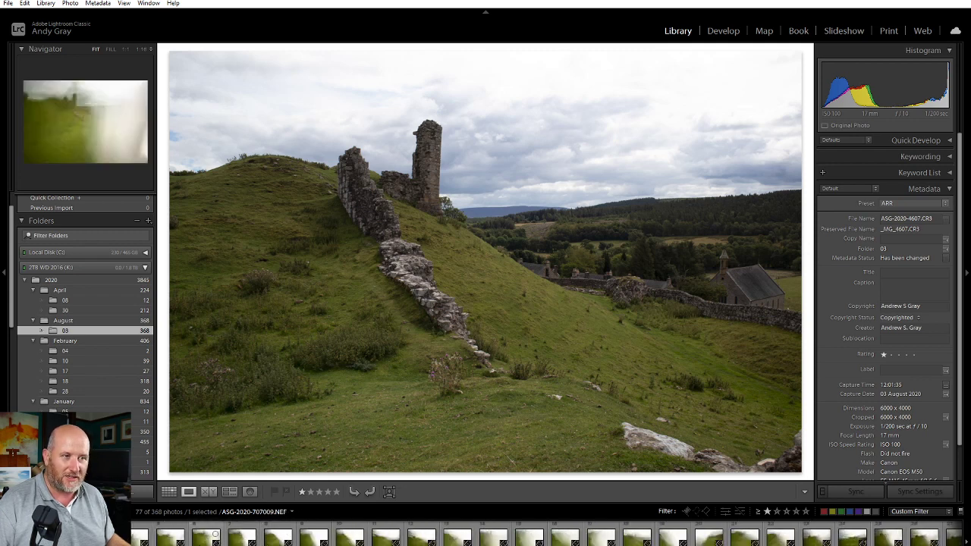
scroll(698, 534, "down", 3)
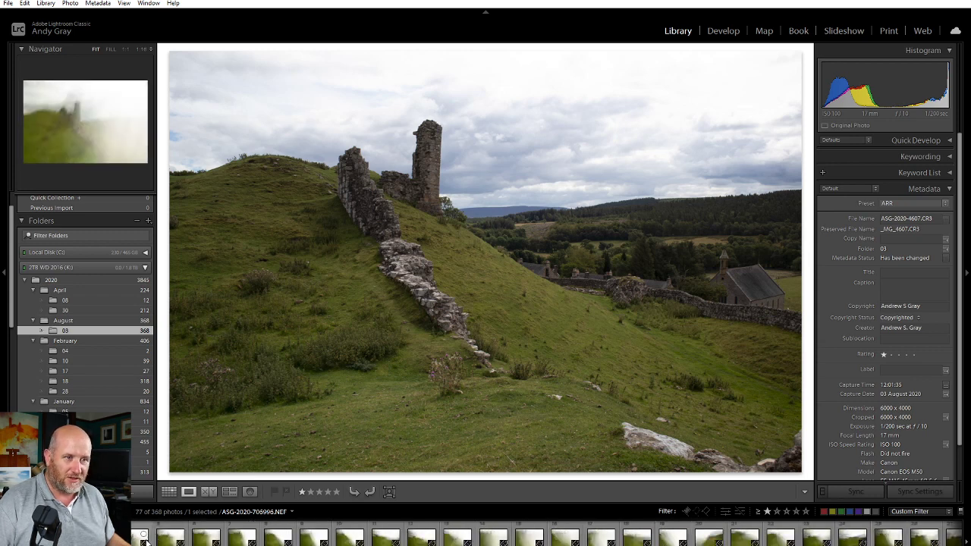
left_click(166, 540)
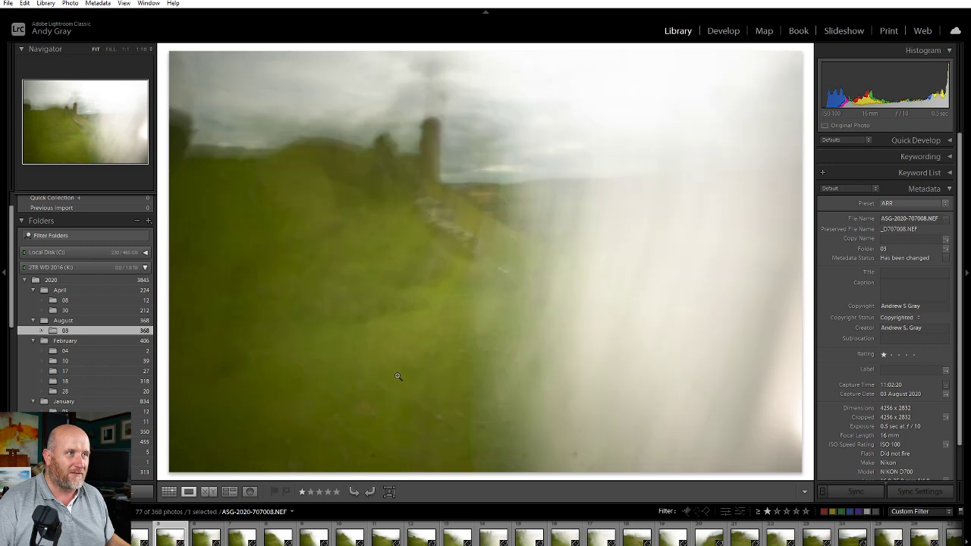
Compare ASG-2020-707011.NEF with the neighbouring blurred frames, going forward as far as ASG-2020-707024.NEF.
key("Right")
key("Right")
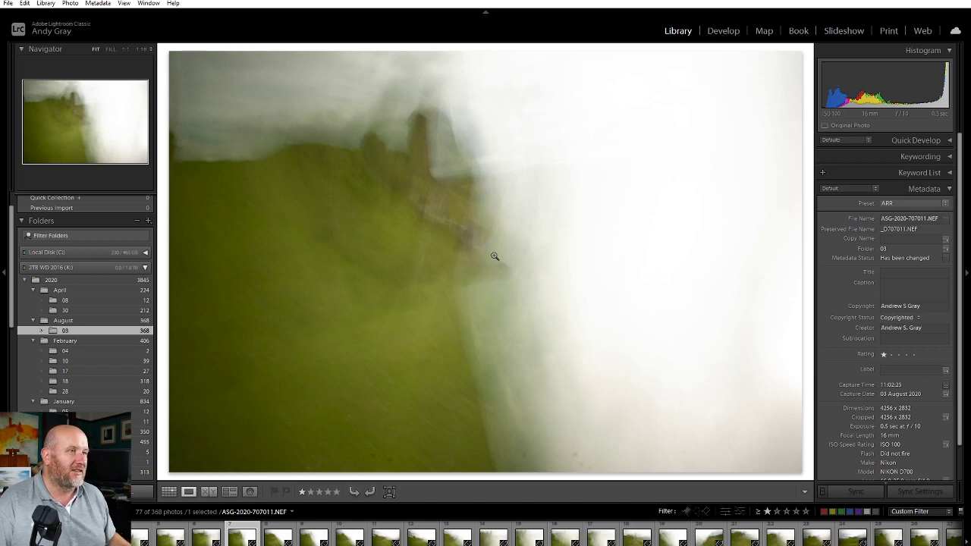
key("Right")
key("Left")
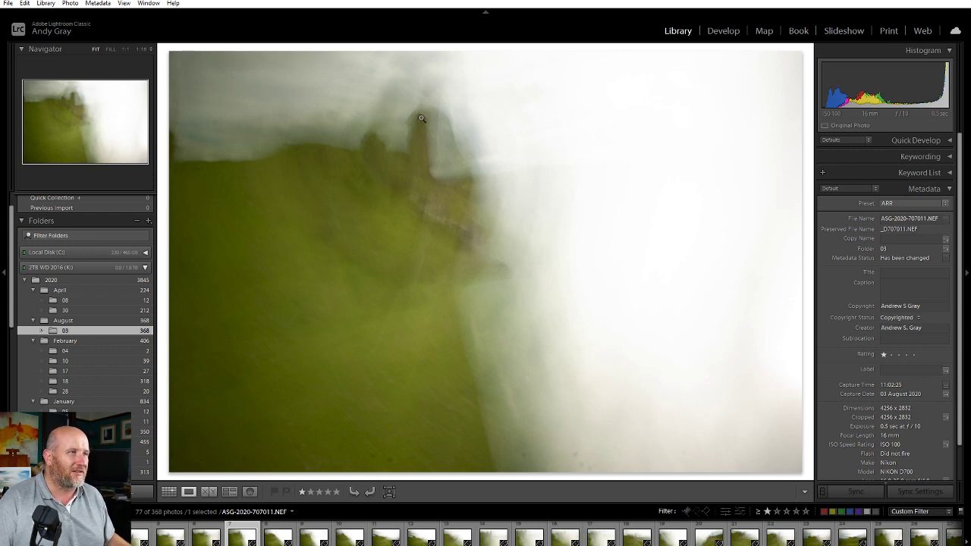
key("Right")
key("Left")
key("Right")
key("Right")
key("Right")
key("Right")
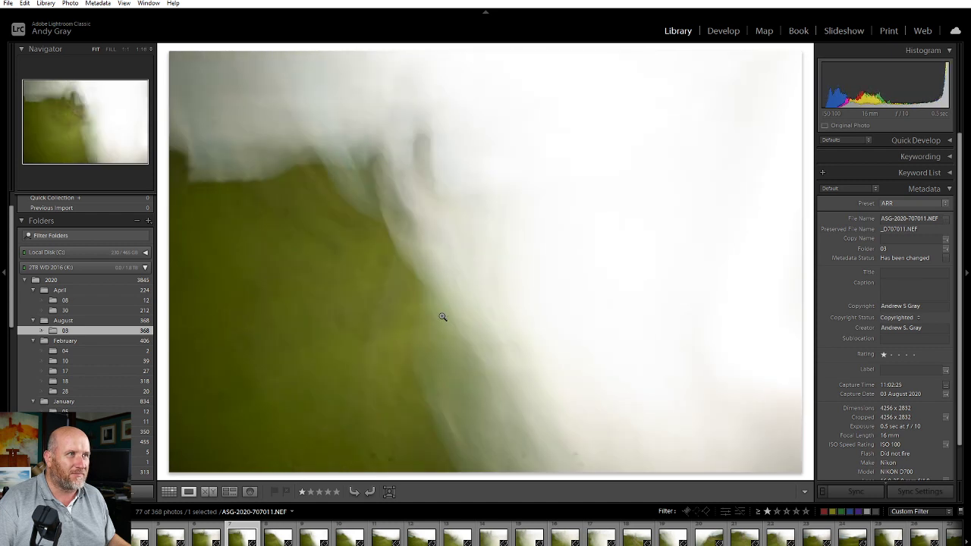
Go back through the blurred frames to the clearer tower photo ASG-2020-706992.NEF.
key("Left")
key("Left")
key("Left")
key("Left")
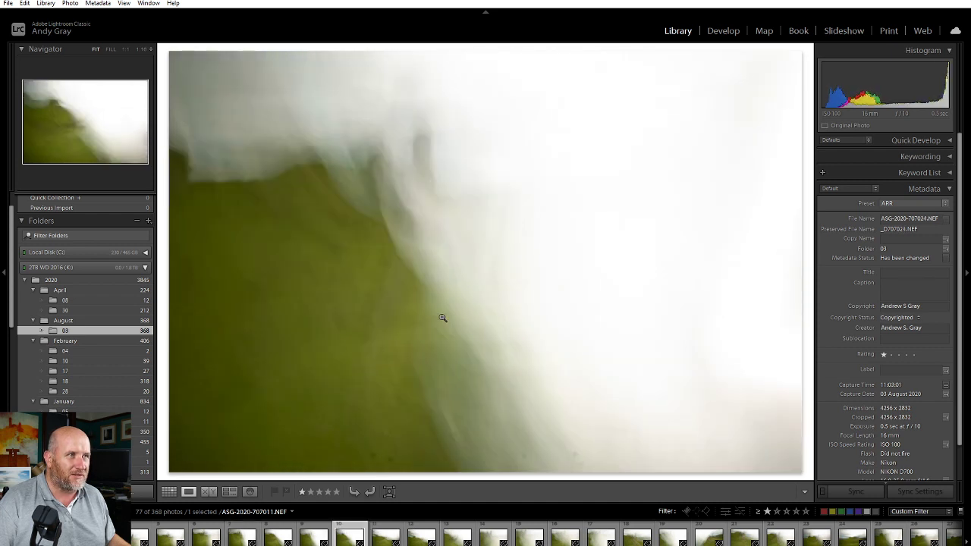
key("Left")
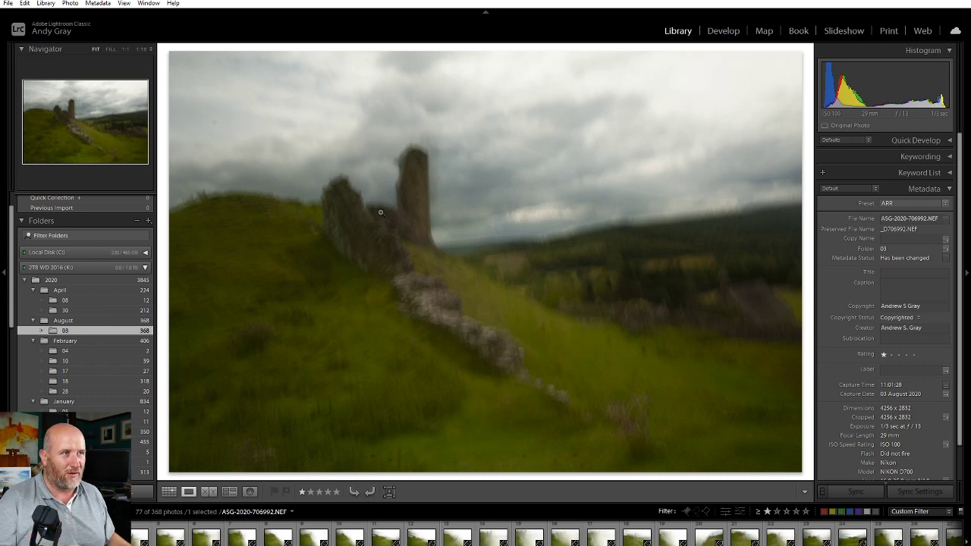
Compare ASG-2020-706992.NEF with the following frames up to ASG-2020-707009.NEF, including ASG-2020-707008.NEF.
key("Right")
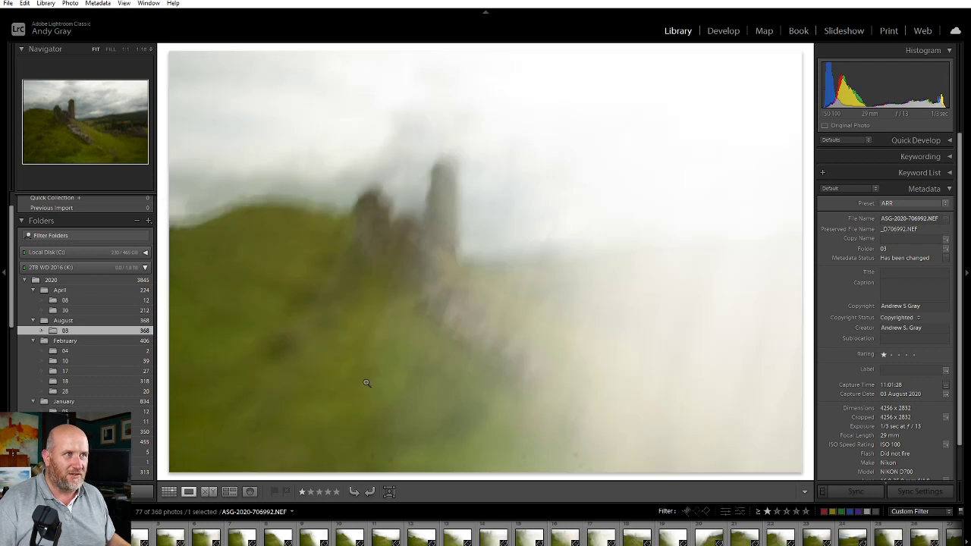
key("Right")
key("Right")
key("Right")
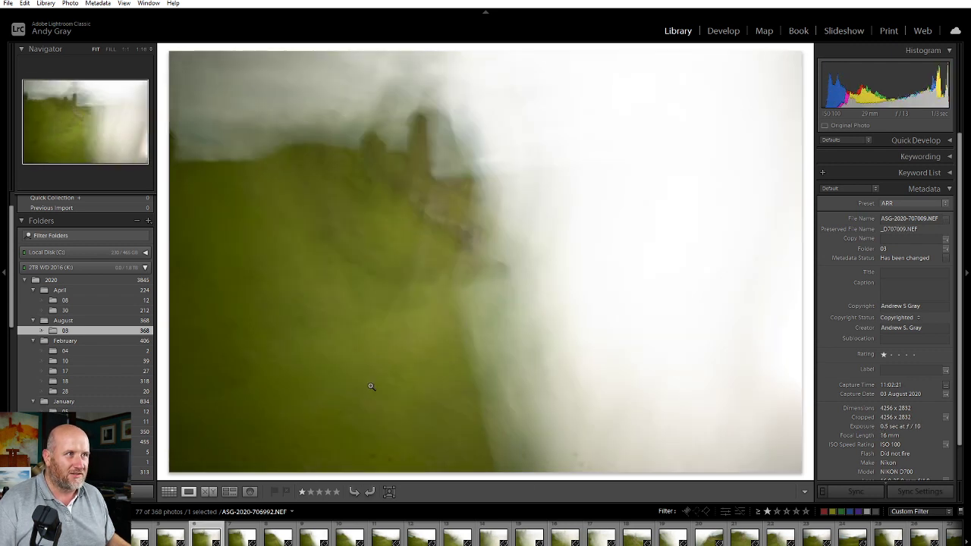
key("Left")
key("Left")
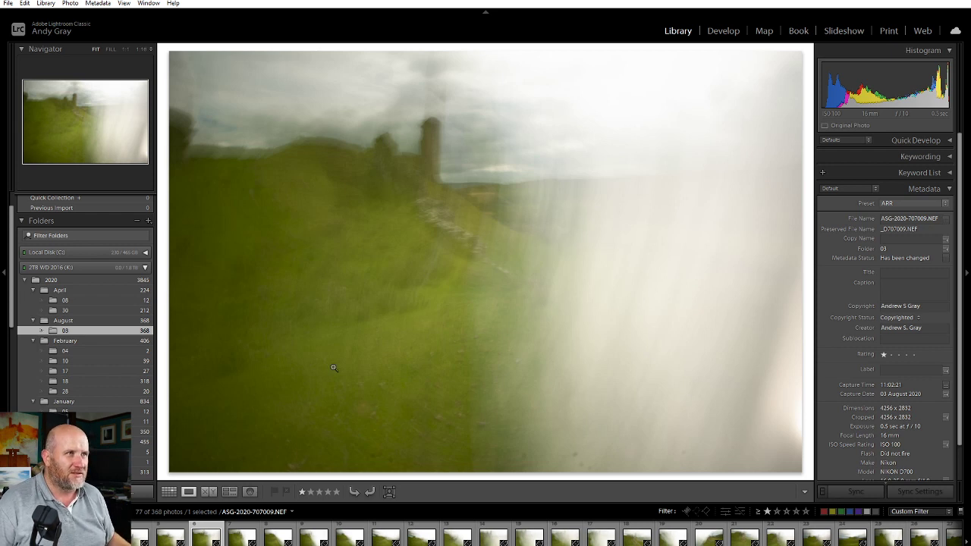
Compare the blurred hillside frames around ASG-2020-707013.NEF and ASG-2020-707024.NEF, ending at ASG-2020-707025.NEF.
key("Right")
key("Right")
key("Right")
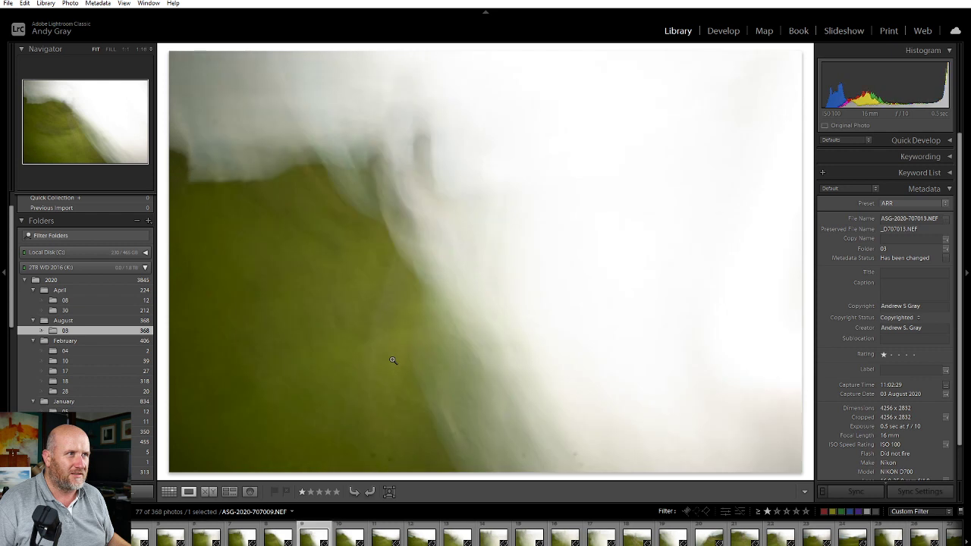
key("Left")
key("Left")
key("Left")
key("Left")
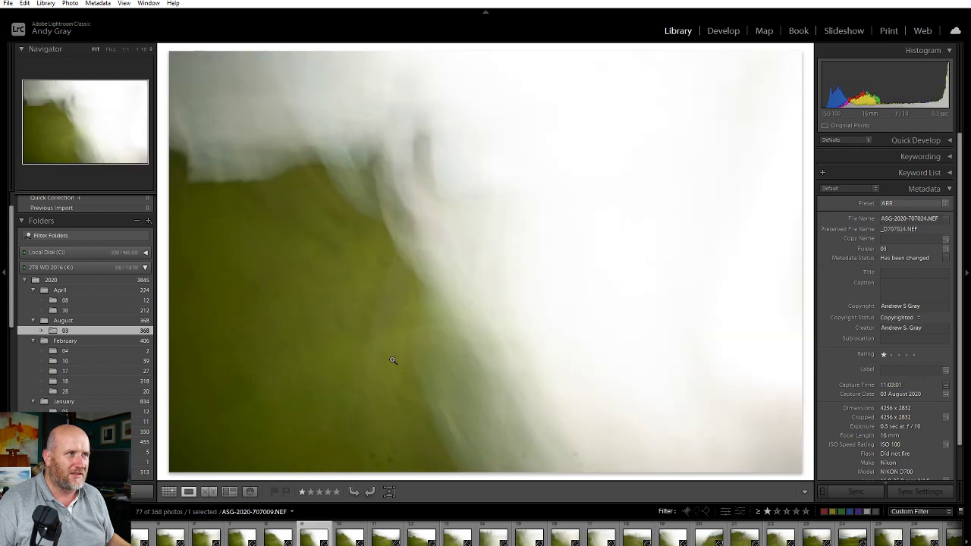
key("Right")
key("Right")
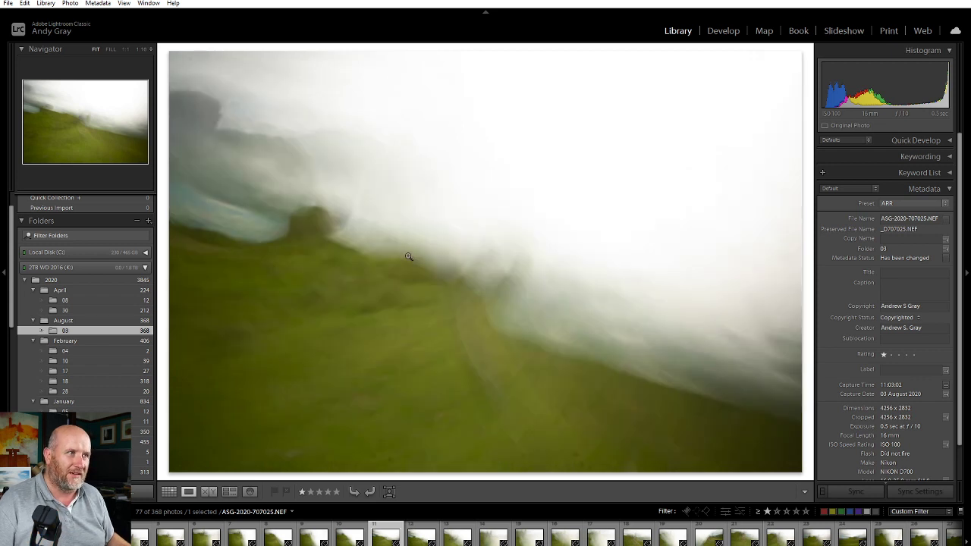
Examine the blurred castle frames following ASG-2020-707025.NEF, continuing past ASG-2020-707043.NEF.
key("Right")
key("Right")
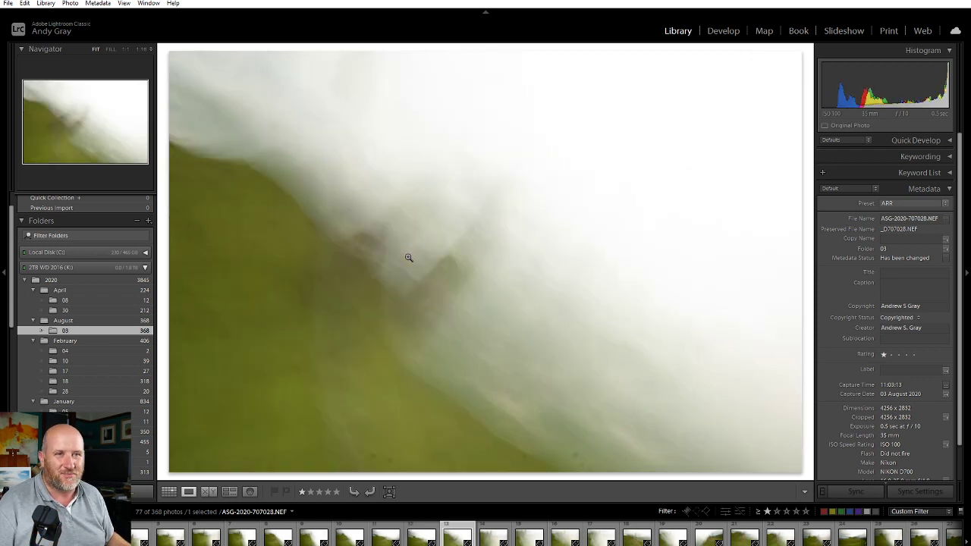
key("Right")
key("Right")
key("Right")
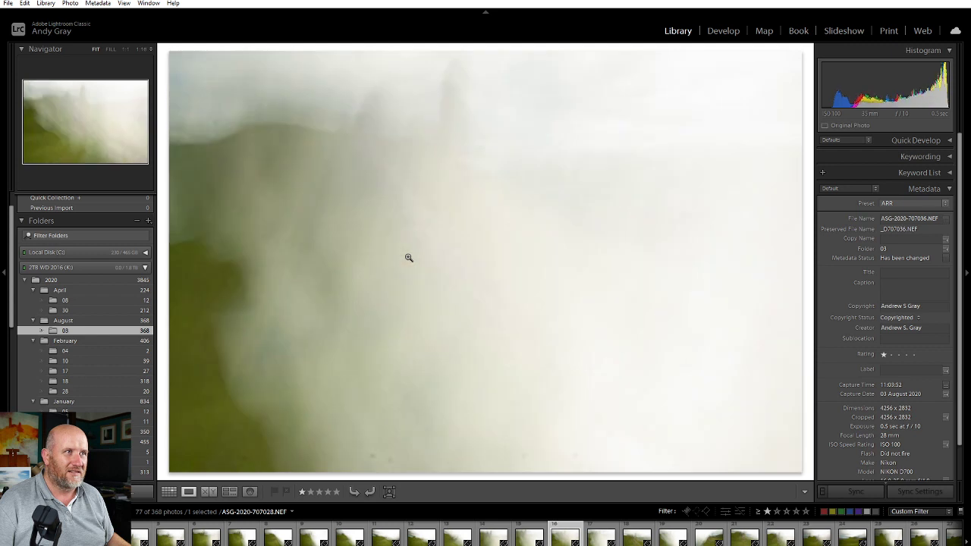
key("Right")
key("Right")
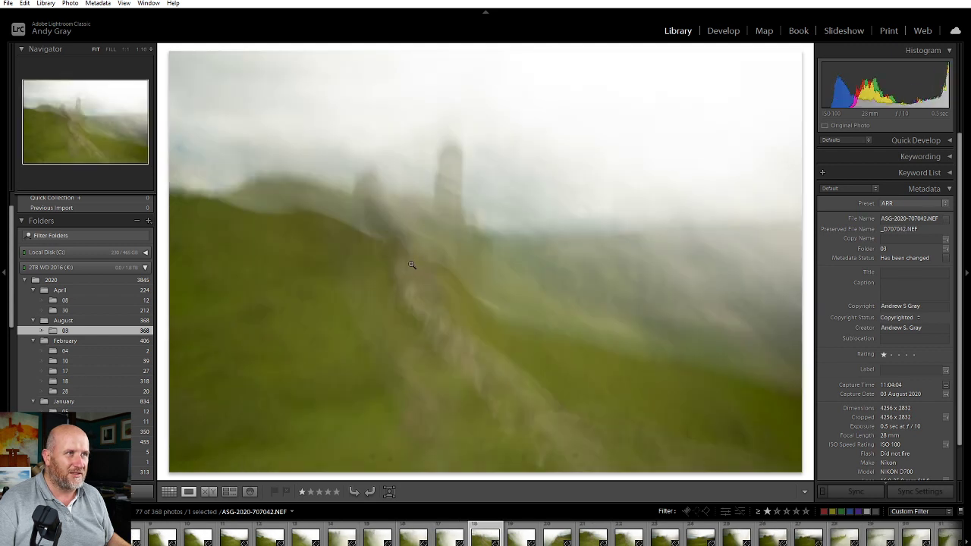
key("Right")
key("Right")
key("Right")
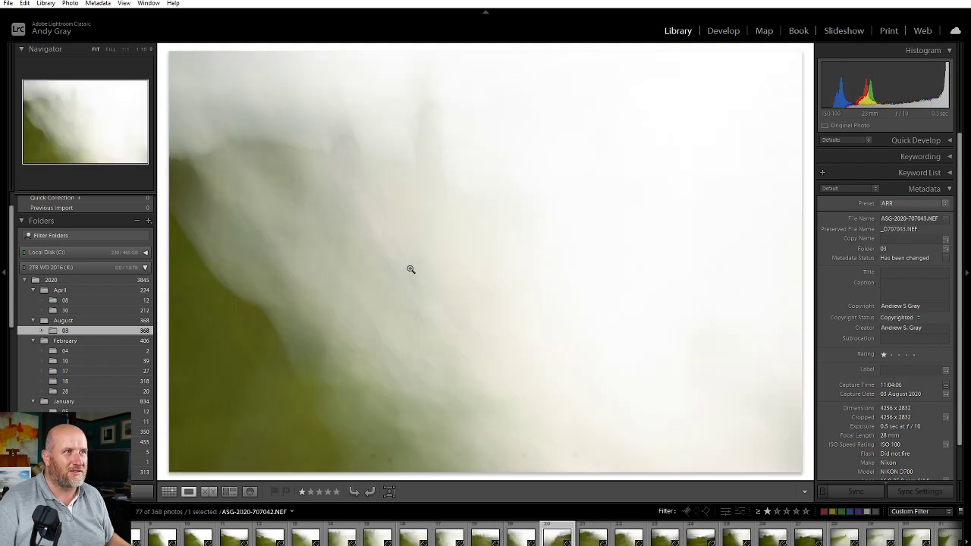
Step back through the blurred frames to the pale tower photo ASG-2020-707032.NEF.
key("Left")
key("Left")
key("Left")
key("Left")
key("Left")
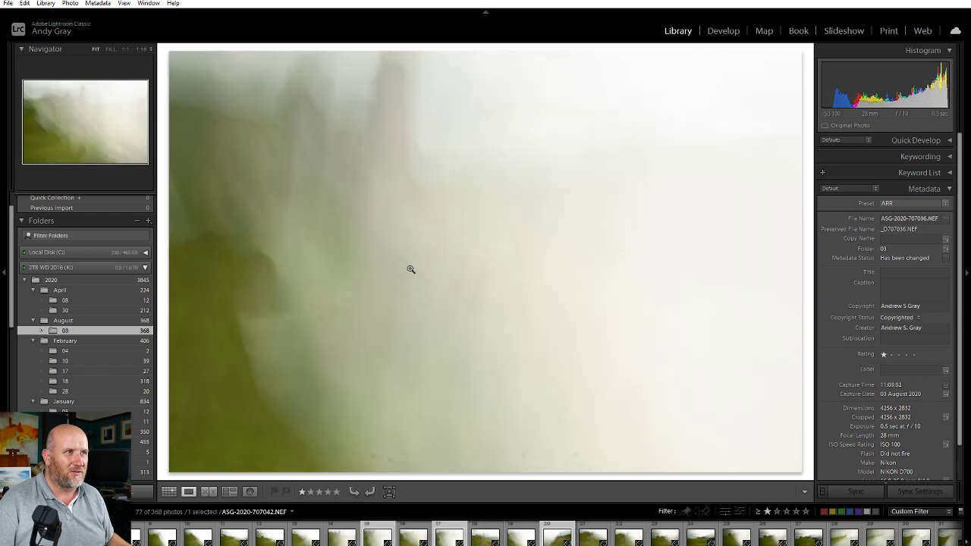
key("Left")
key("Left")
key("Left")
key("Left")
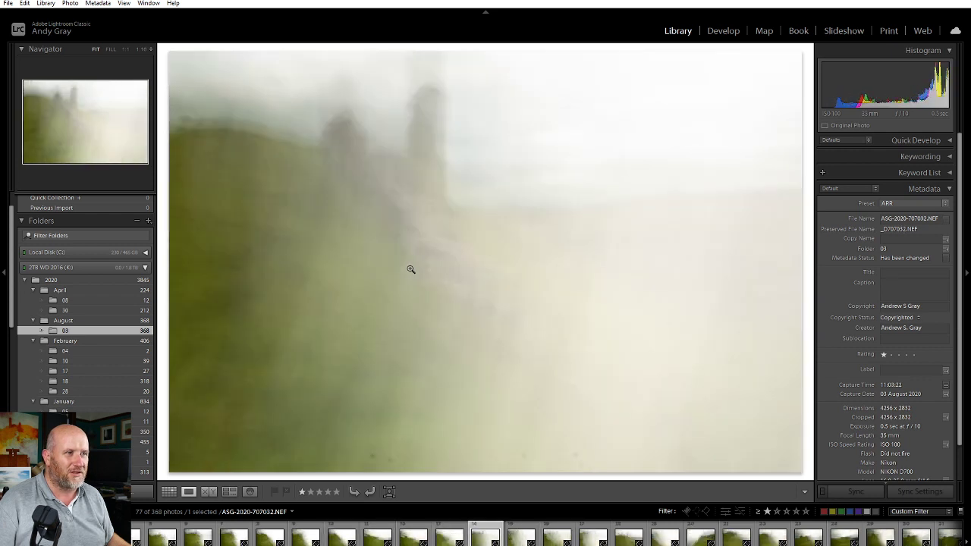
Select a run of six consecutive photos beginning with ASG-2020-707032.NEF.
key("Right")
key("Right")
key("Left")
key("Left")
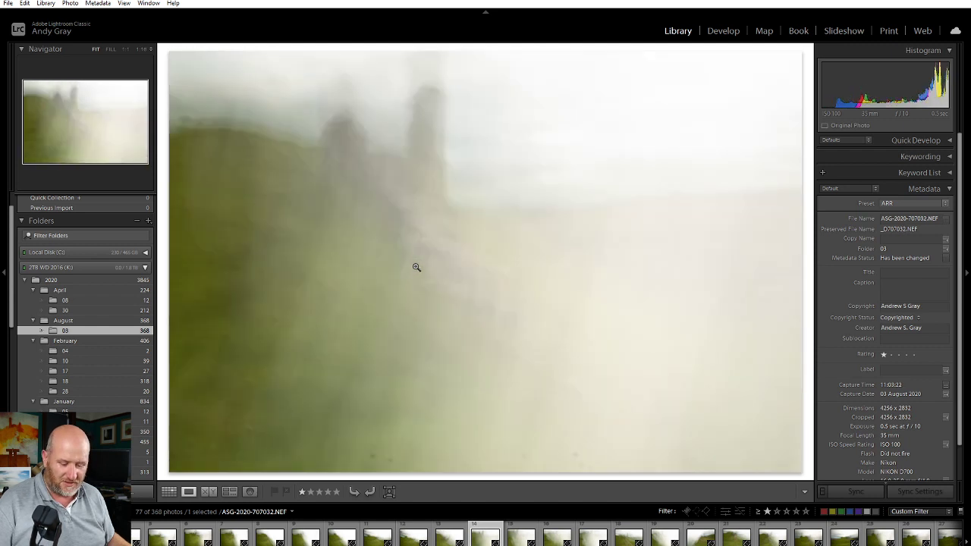
left_click(654, 538, "shift")
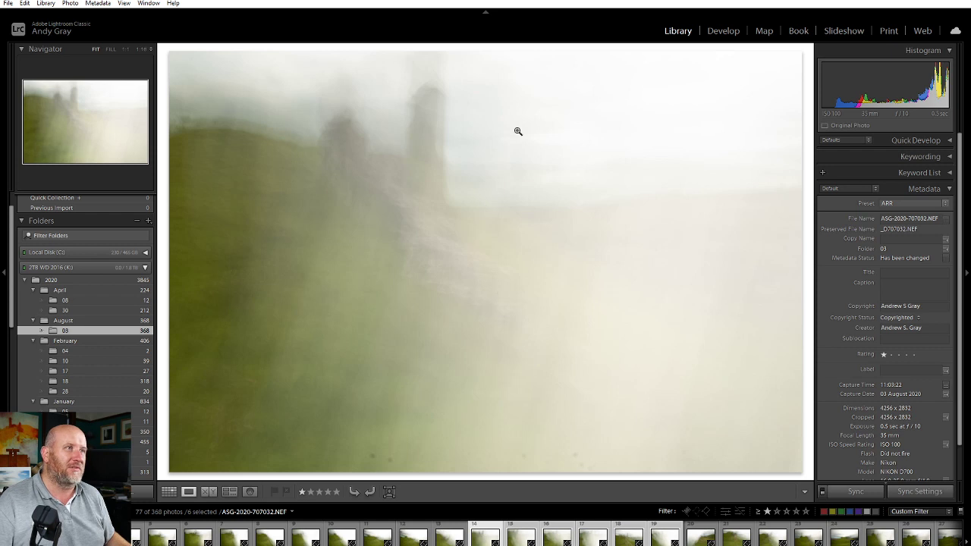
Open the photo for developing, enable chromatic aberration removal and lens profile corrections, and raise the profile's vignetting correction.
left_click(723, 30)
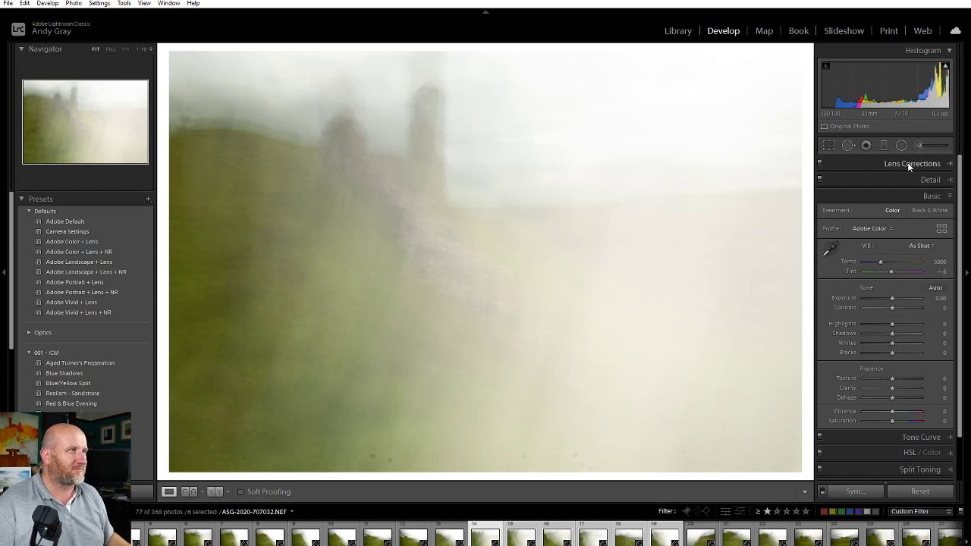
left_click(909, 165)
left_click(876, 193)
left_click(880, 203)
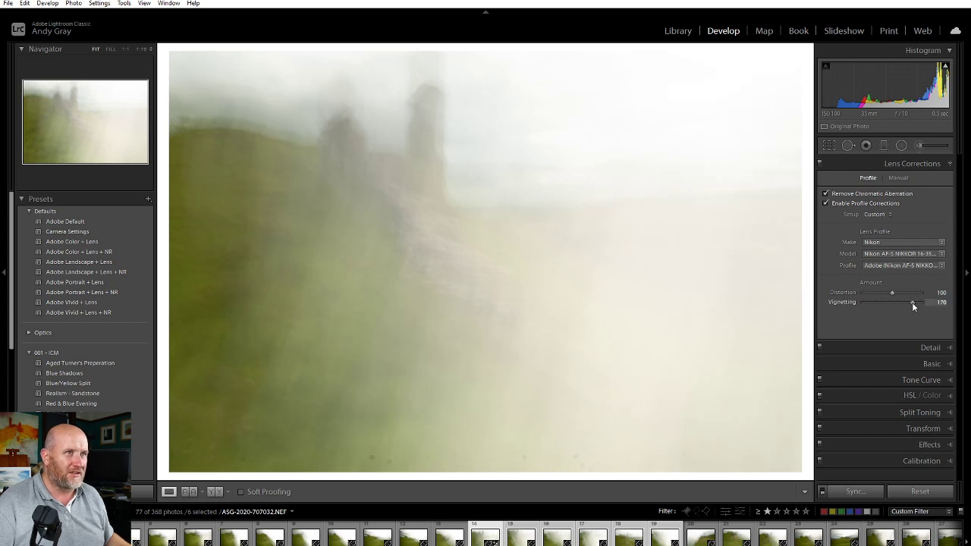
left_click(911, 165)
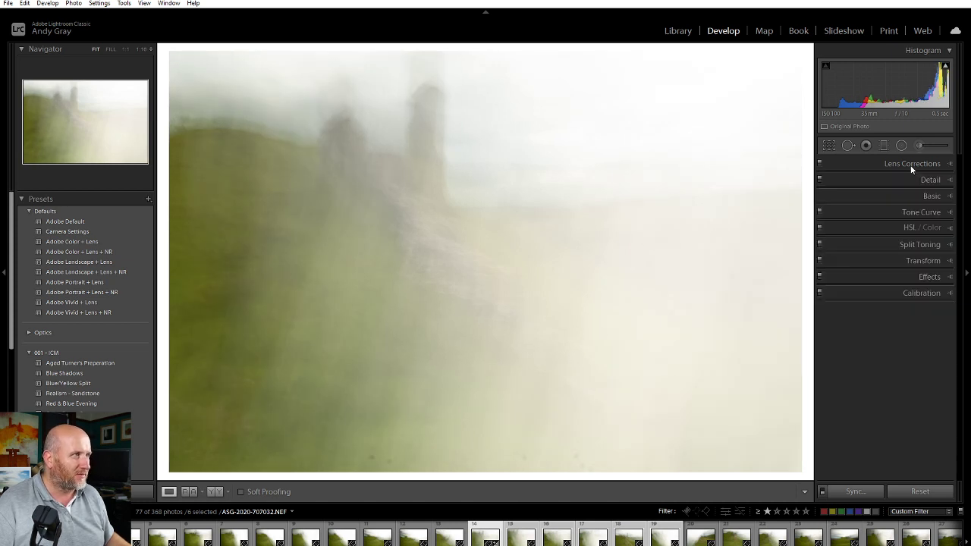
Check the photo's sharpening and noise reduction settings.
left_click(927, 196)
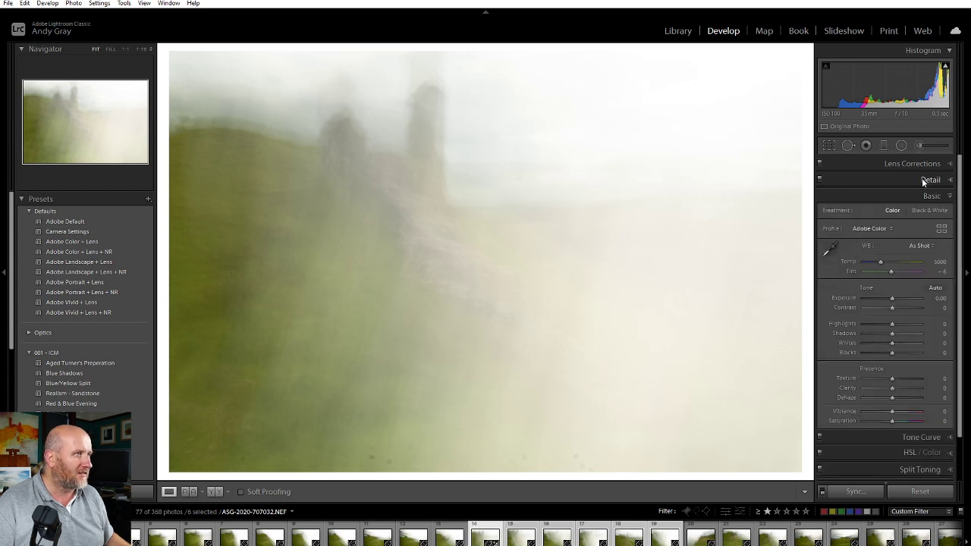
left_click(937, 179)
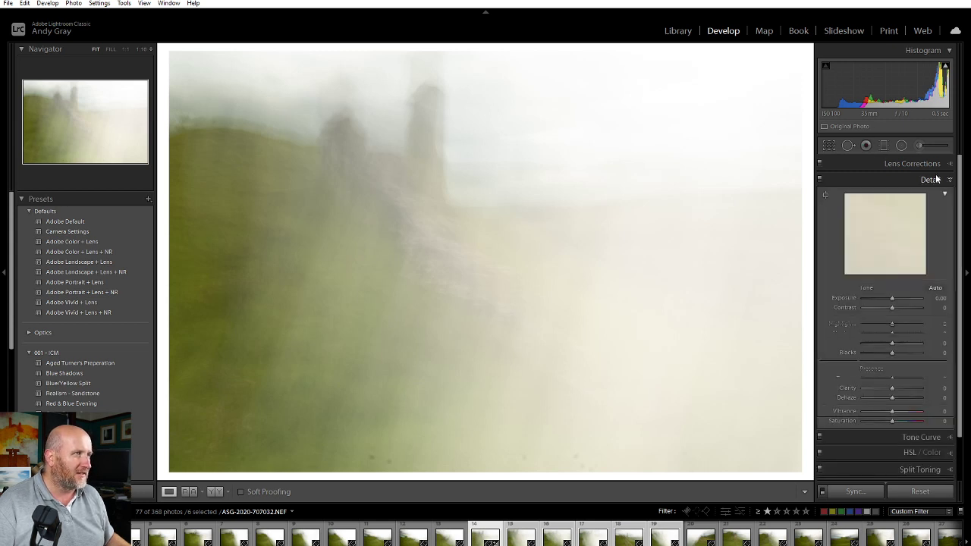
left_click(893, 354)
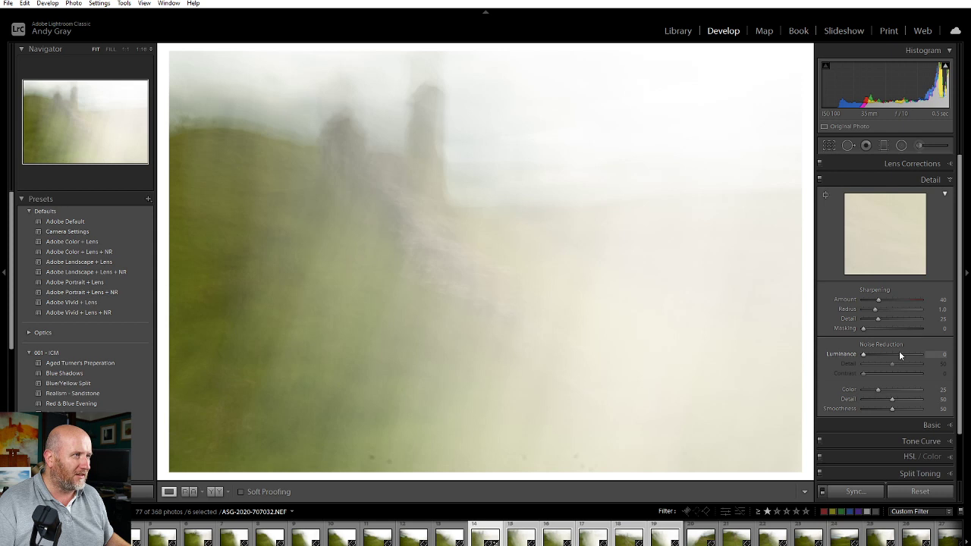
left_click(927, 180)
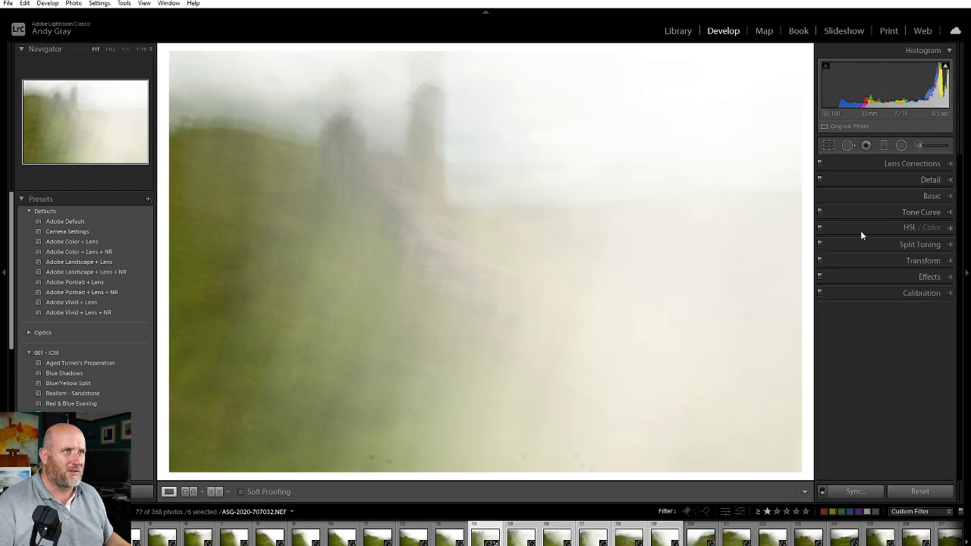
Turn on the highlight clipping warning and change the colour profile to Adobe Landscape.
left_click(929, 196)
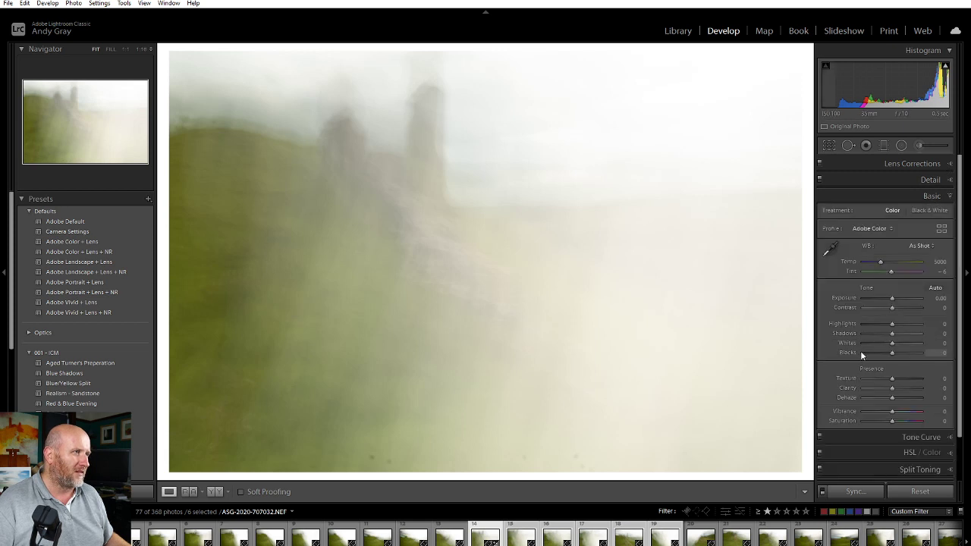
left_click(945, 68)
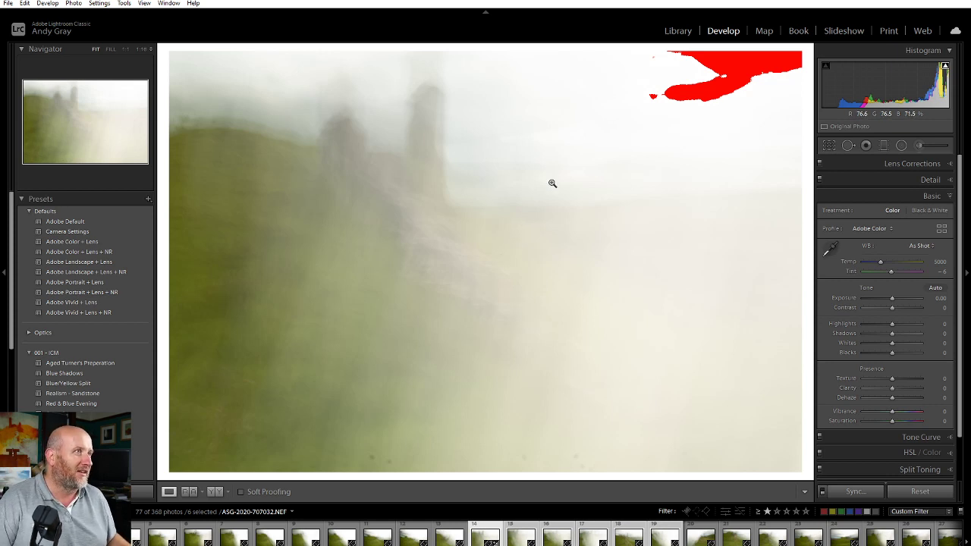
left_click(890, 229)
left_click(882, 252)
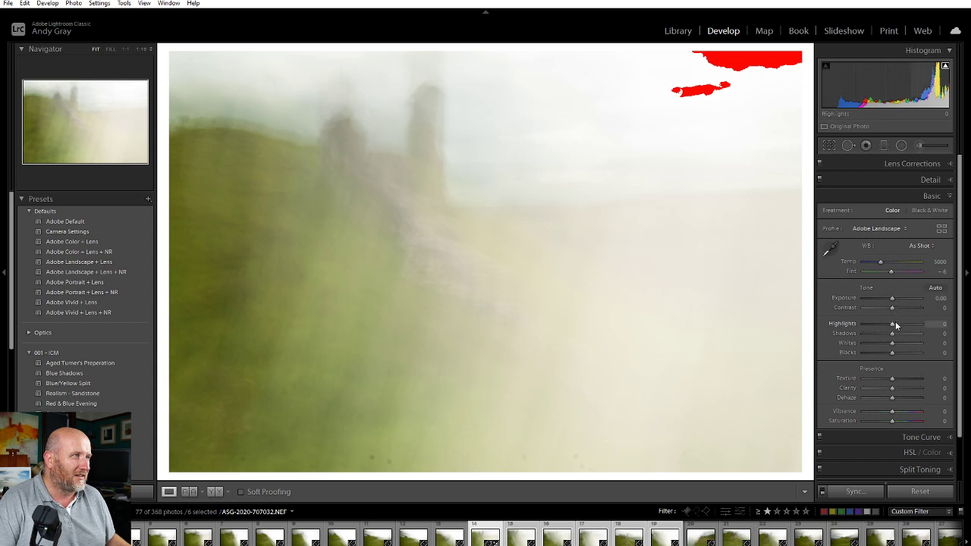
Set Highlights to -58, Shadows to +23, Blacks to -37, Contrast to +14 and Texture to +5.
left_click_drag(892, 328, 874, 327)
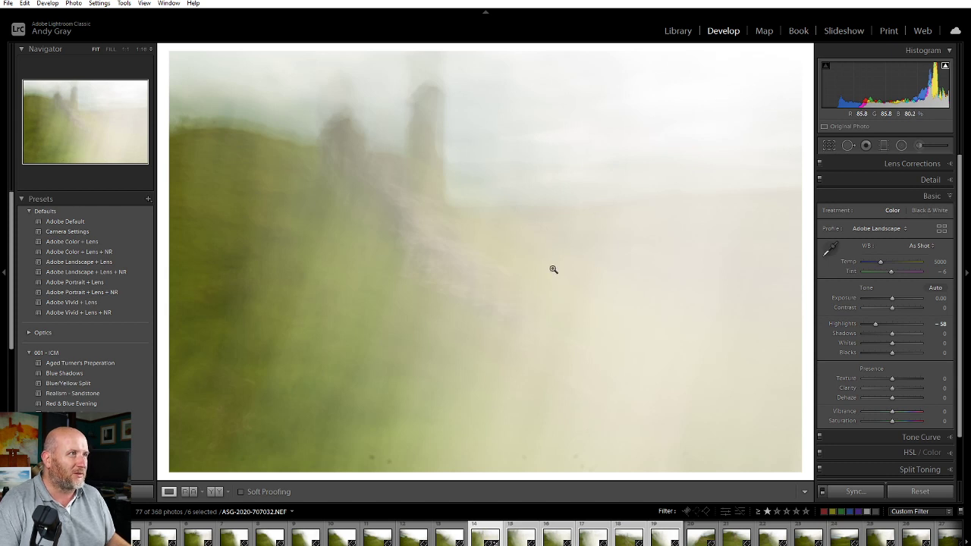
left_click_drag(893, 334, 881, 355)
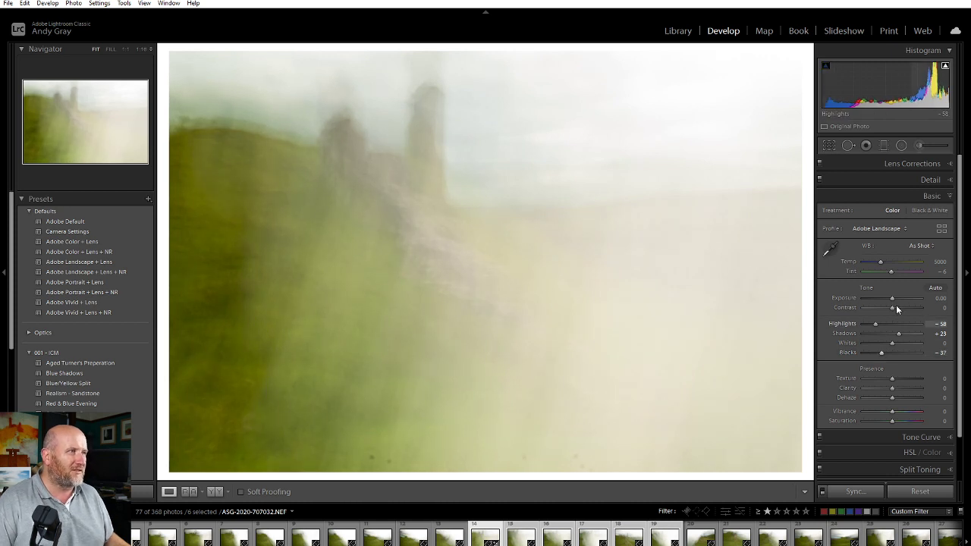
mouse_move(892, 306)
left_mouse_down()
mouse_move(882, 309)
mouse_move(897, 311)
left_mouse_up()
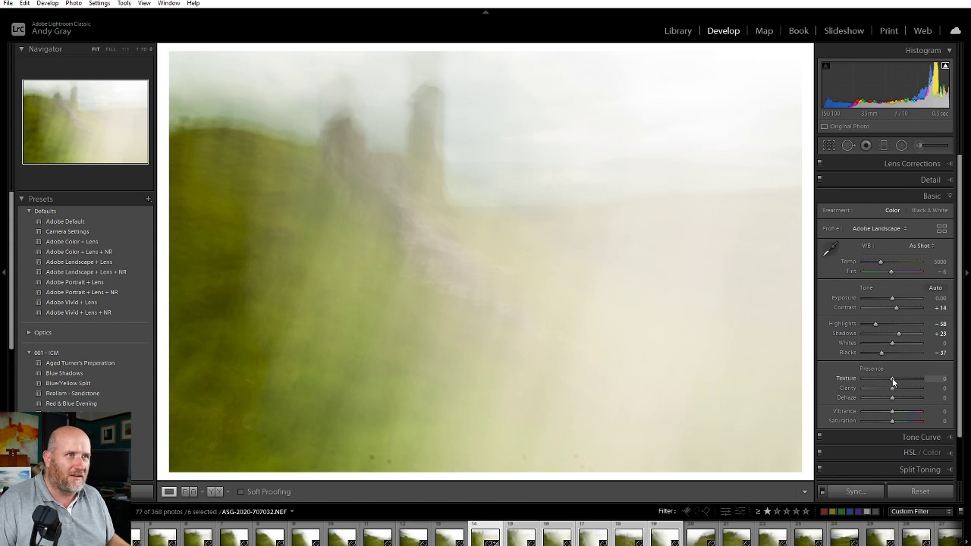
left_click_drag(894, 380, 896, 381)
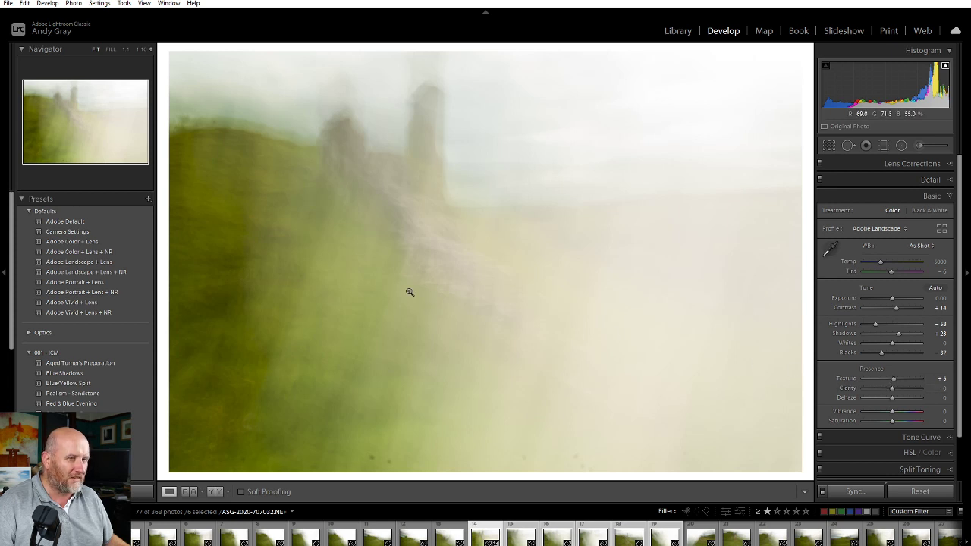
Preview the 001 - ICM presets on the castle photo, from Aged Turner's Preparation through Red & Blue Evening and beyond.
left_click(109, 365)
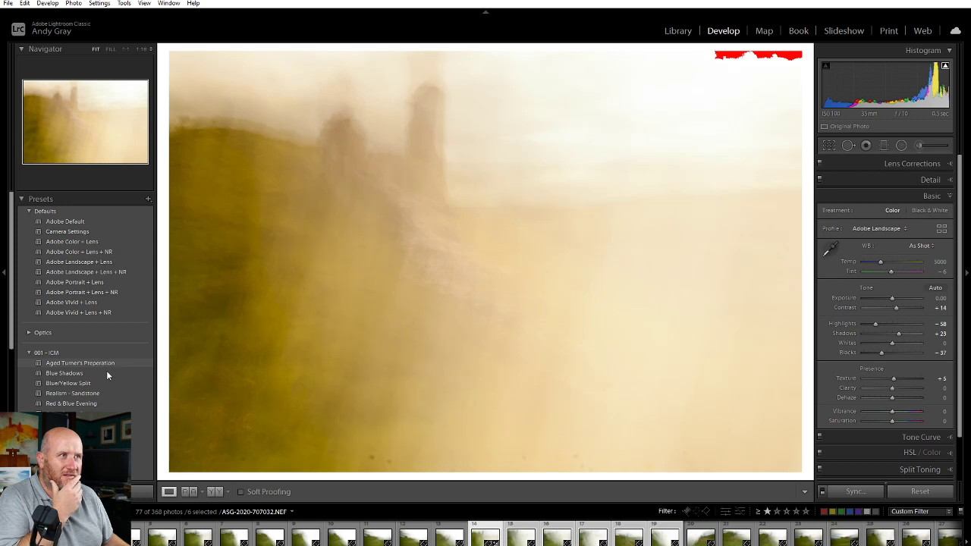
left_click(106, 374)
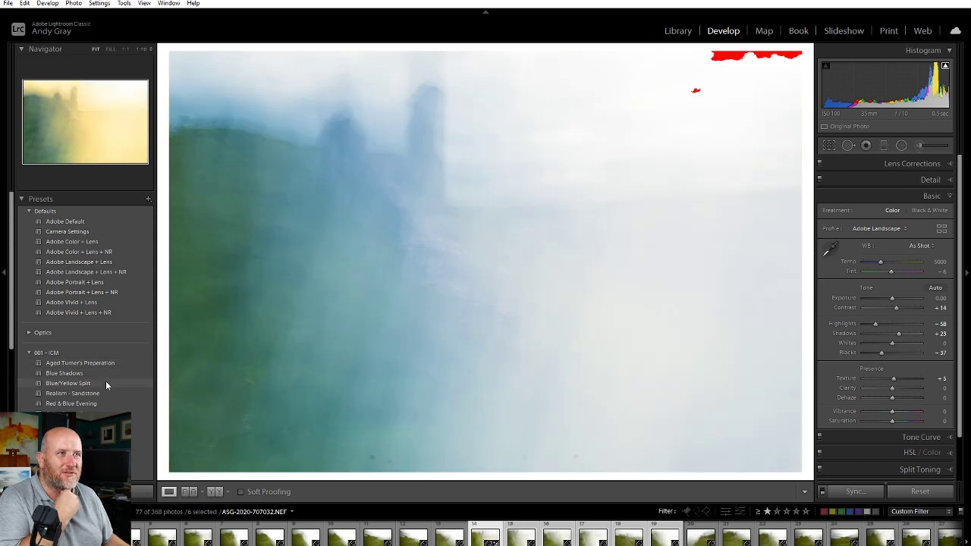
left_click(105, 382)
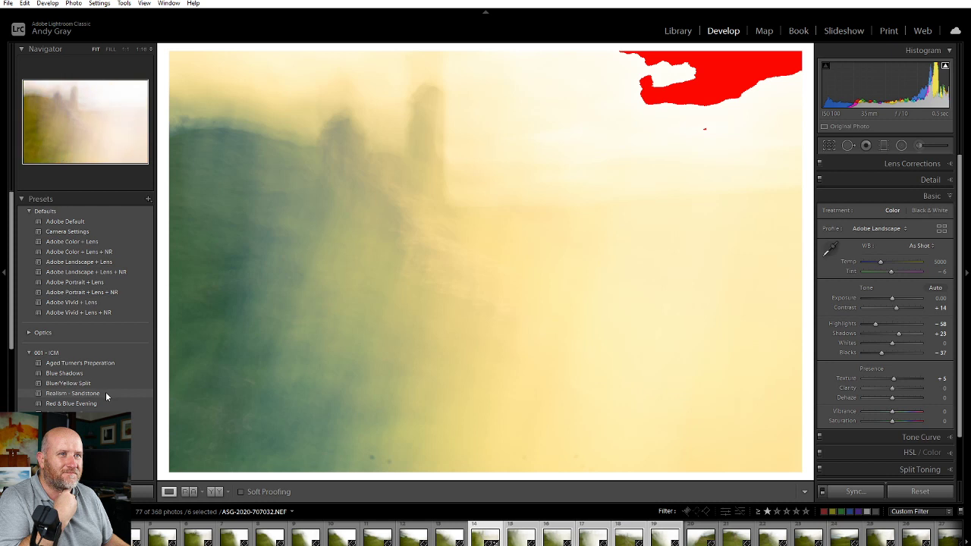
left_click(106, 391)
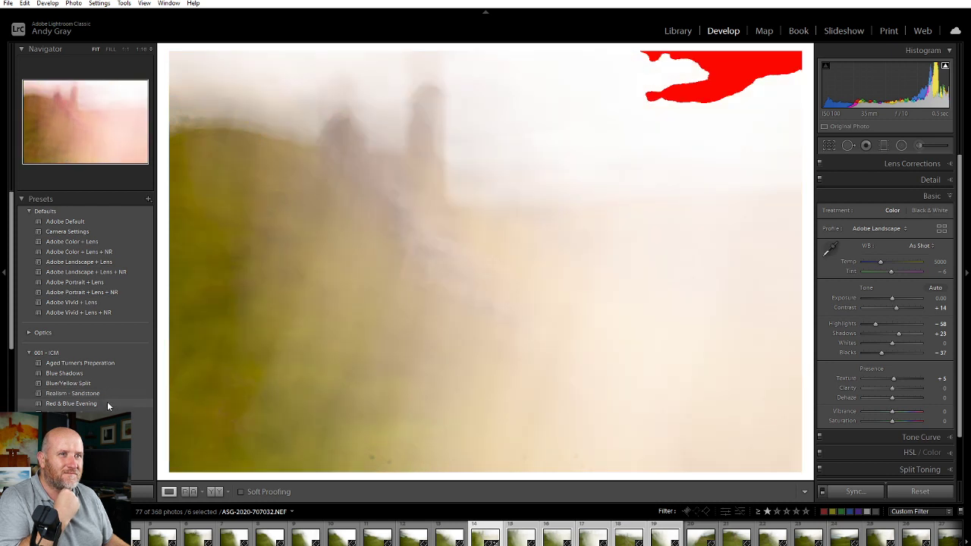
left_click(107, 402)
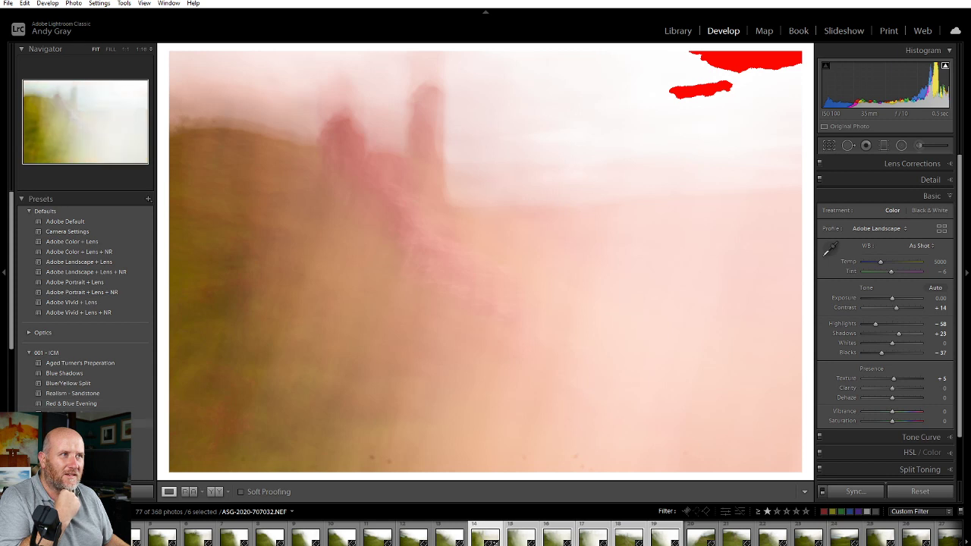
left_click(76, 413)
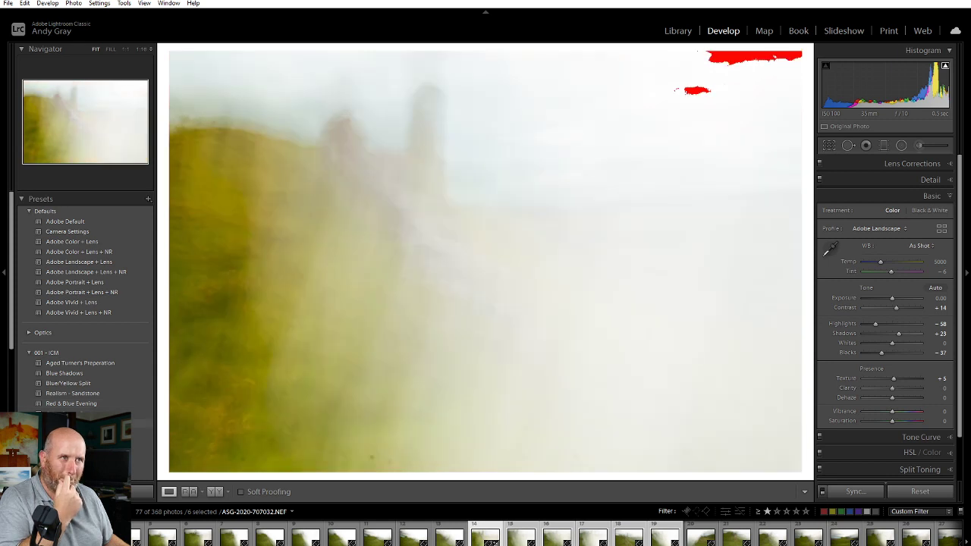
Apply the Aged Turner's Preparation preset and refine it with Temp 7263, Highlights -61 and Clarity +18.
left_click(101, 363)
left_click_drag(898, 262, 895, 264)
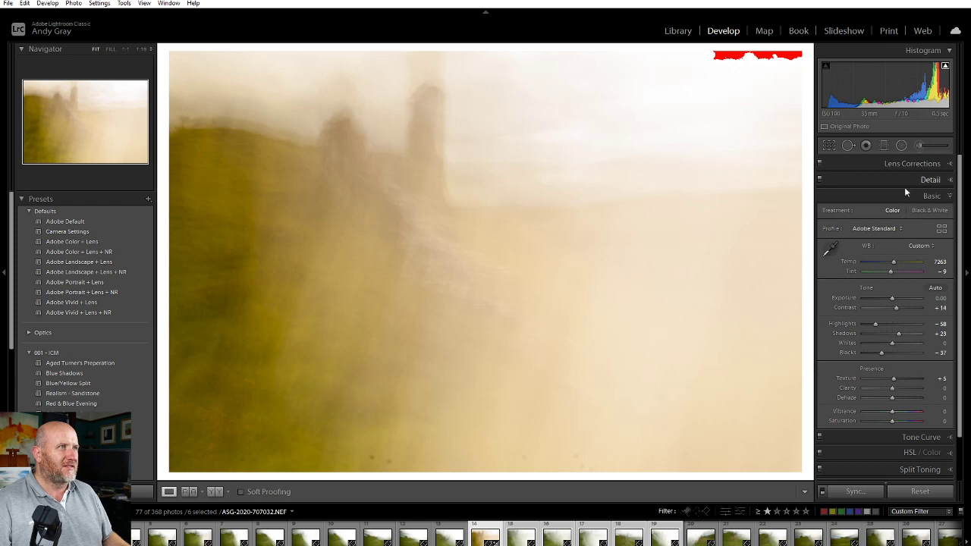
mouse_move(875, 320)
left_mouse_down()
mouse_move(890, 322)
mouse_move(875, 323)
left_mouse_up()
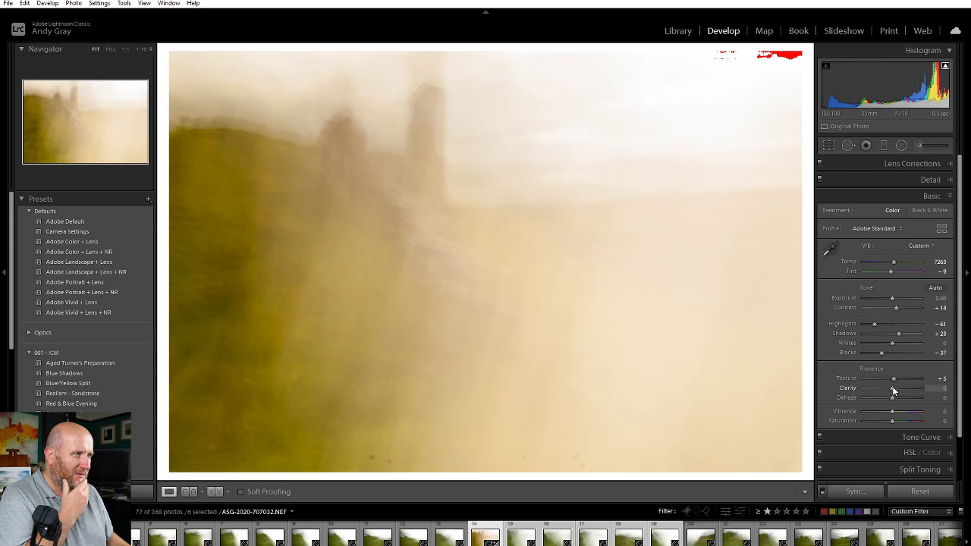
left_click_drag(893, 387, 897, 389)
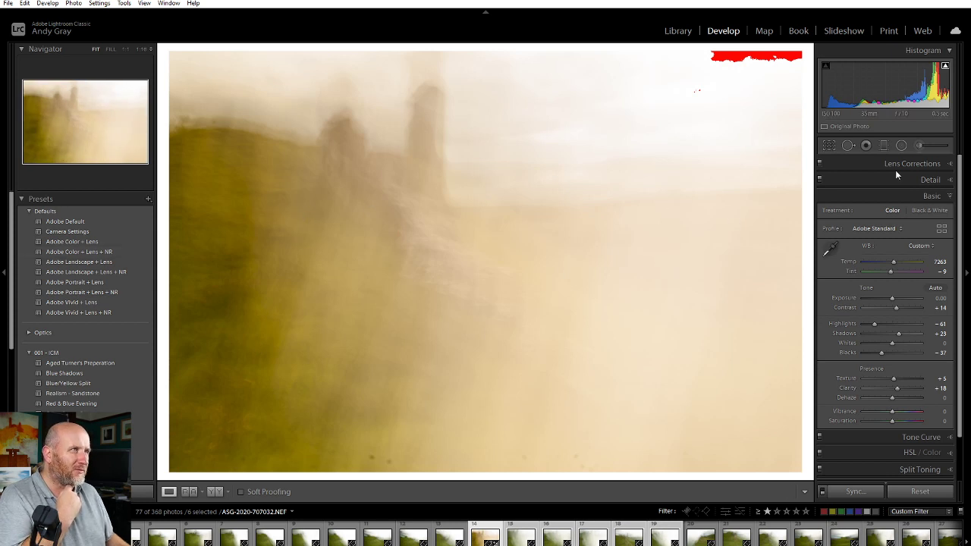
Start spot healing with spot visualization on and heal the dust spots along the top of the sky.
left_click(847, 145)
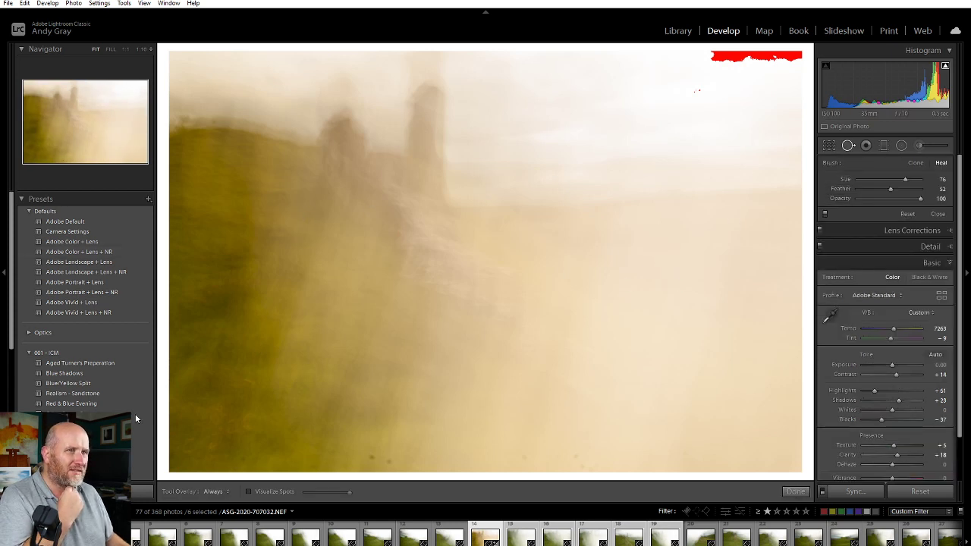
left_click(274, 490)
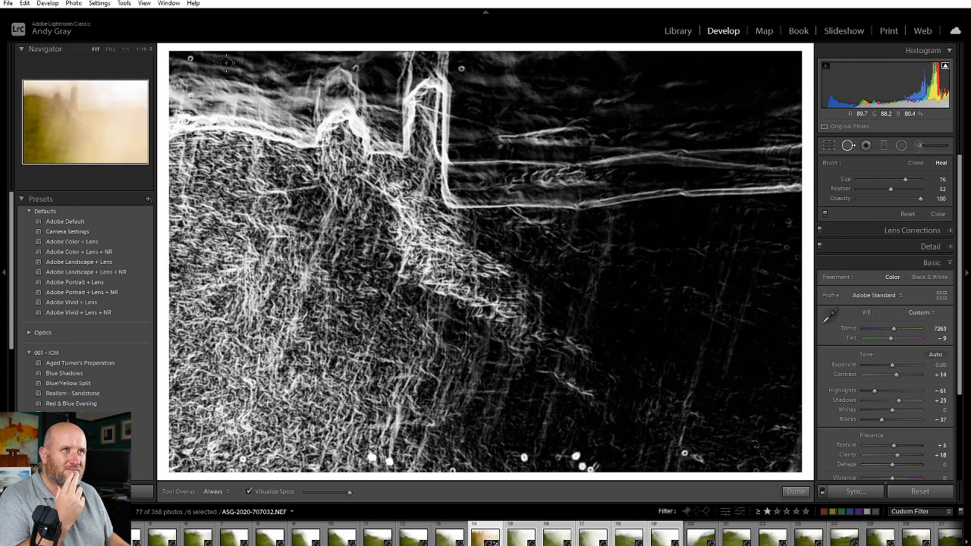
key("bracketleft")
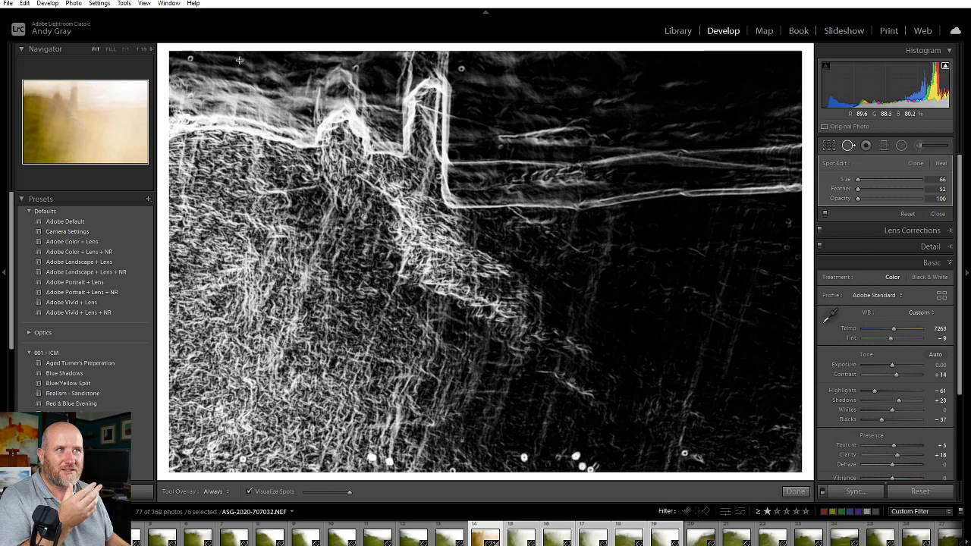
left_click(355, 66)
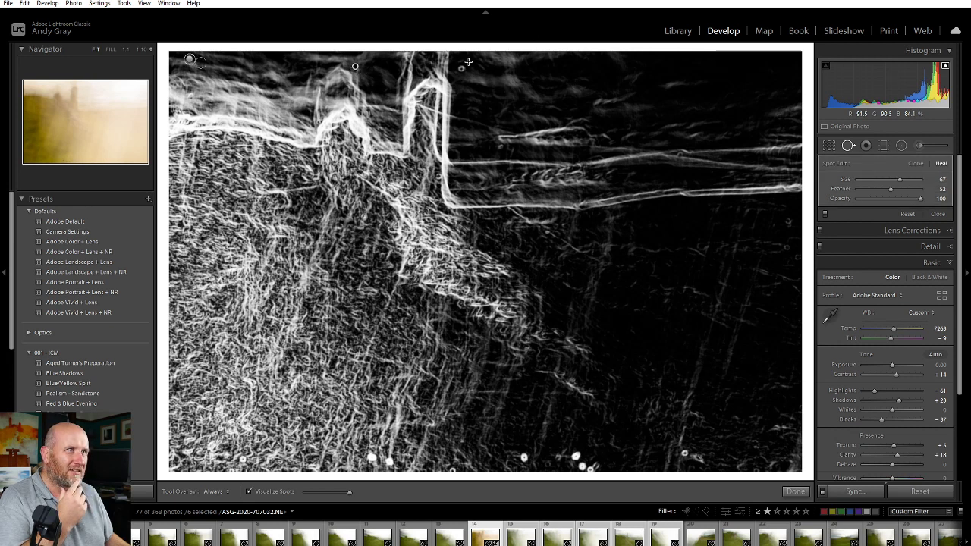
key("slash")
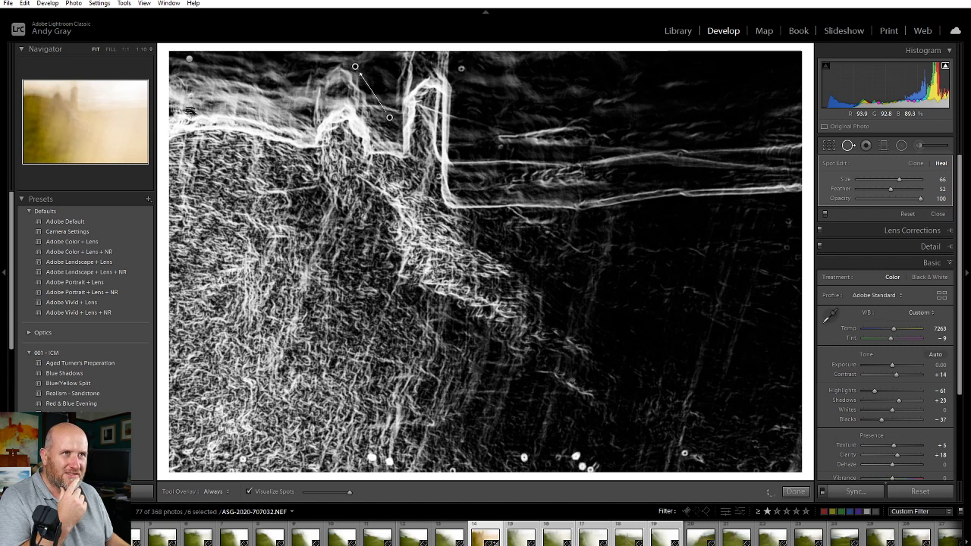
left_click(190, 91)
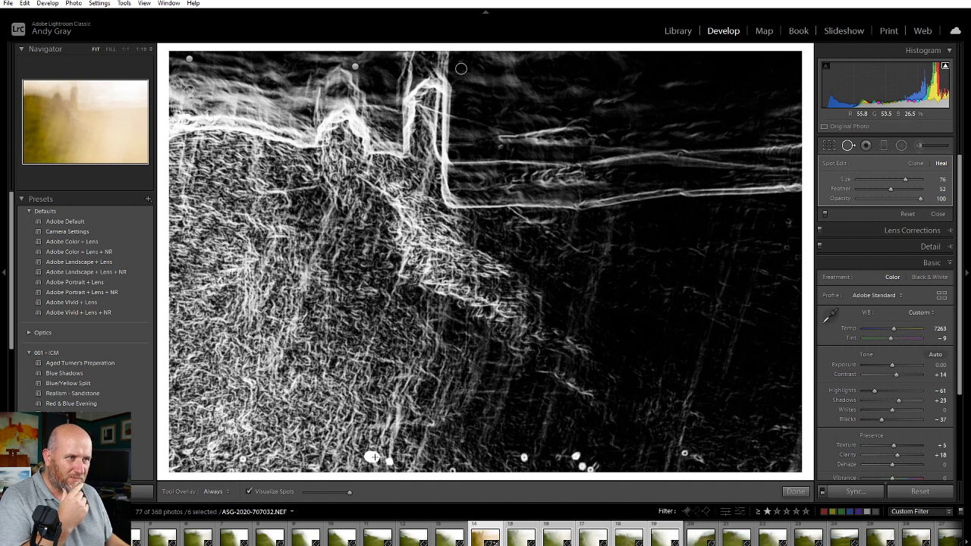
Heal the dust spots along the photo's lower edge from the left side to the middle.
scroll(312, 466, "down", 2)
left_click(311, 465)
left_click(243, 459)
scroll(390, 462, "up", 1)
left_click(390, 461)
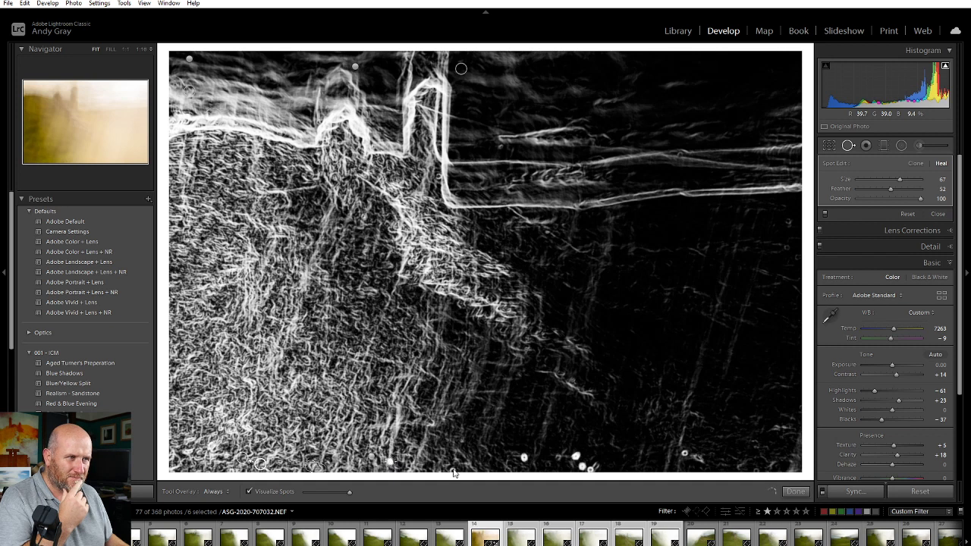
scroll(452, 472, "down", 1)
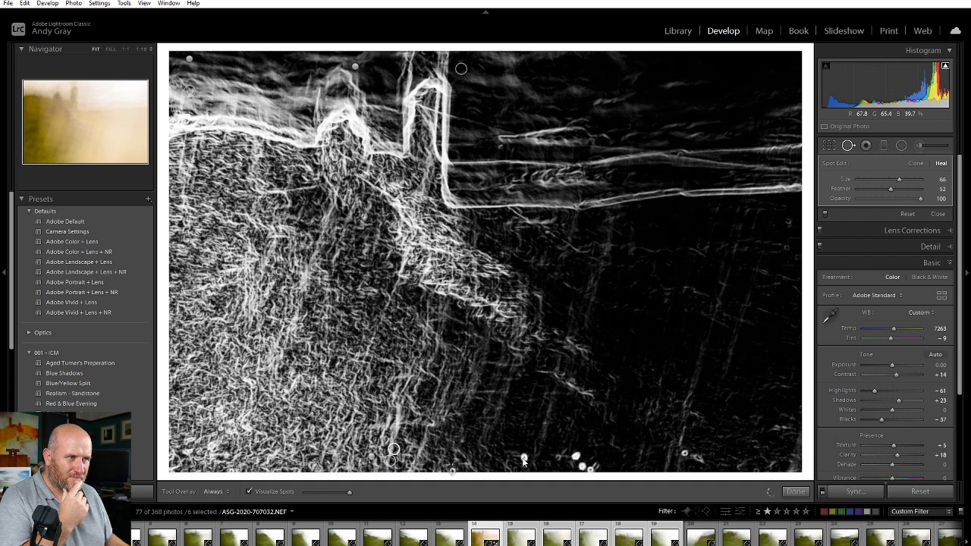
left_click(452, 468)
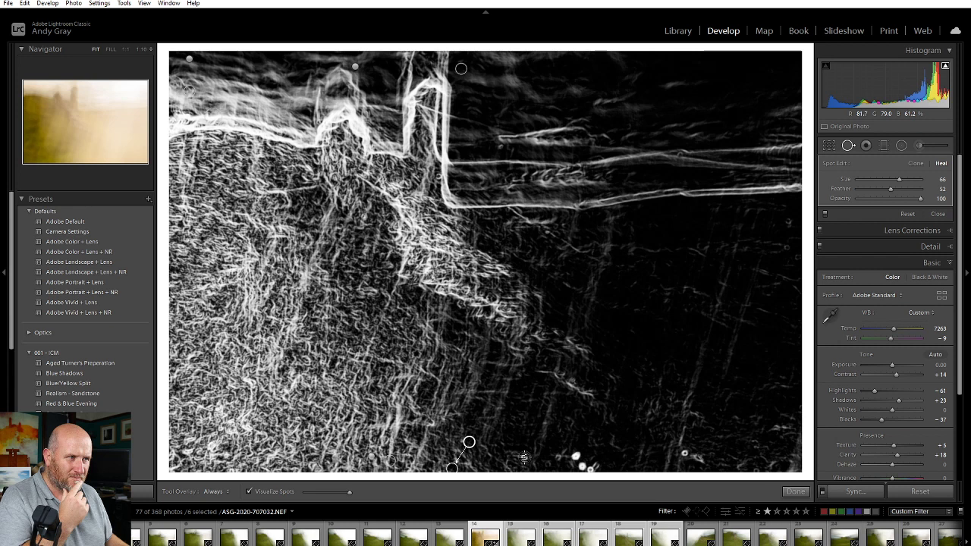
Heal the remaining bright dust spots along the lower edge right of the middle and finish spot removal.
left_click(524, 457)
left_click(577, 456)
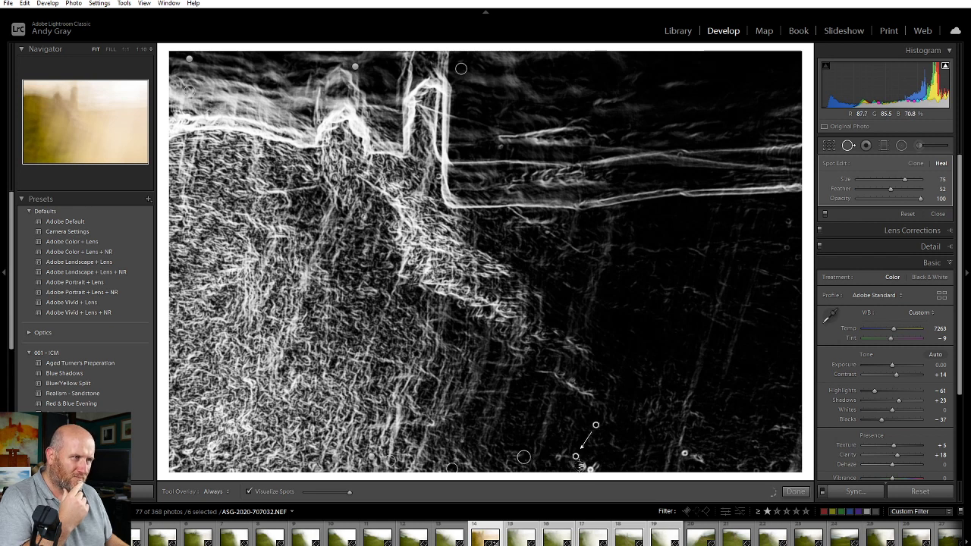
left_click_drag(597, 467, 598, 466)
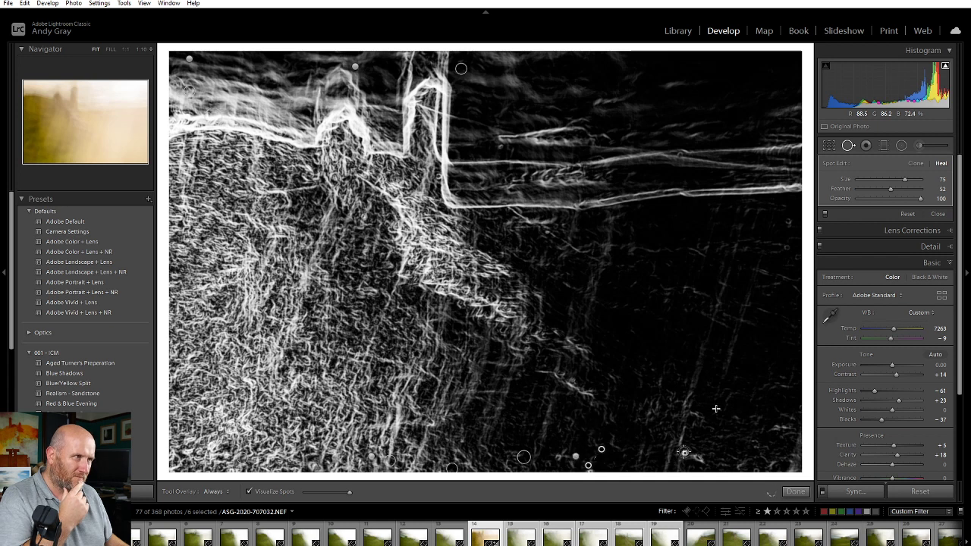
left_click(574, 456)
left_click(795, 492)
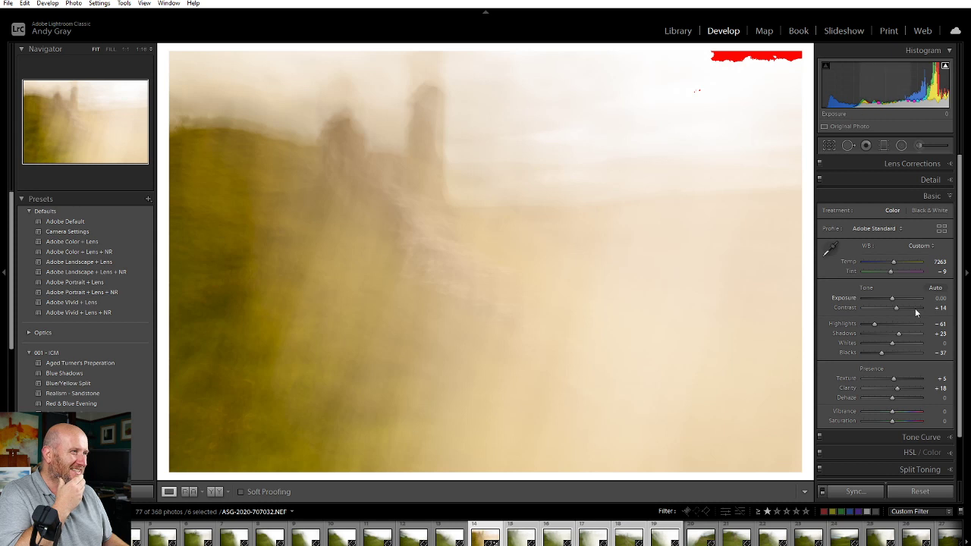
Set Contrast to +12 on ASG-2020-707032.NEF and synchronize all checked develop settings, including Spot Removal and Crop, across the selected photos.
mouse_move(896, 308)
left_mouse_down()
mouse_move(882, 319)
mouse_move(896, 322)
left_mouse_up()
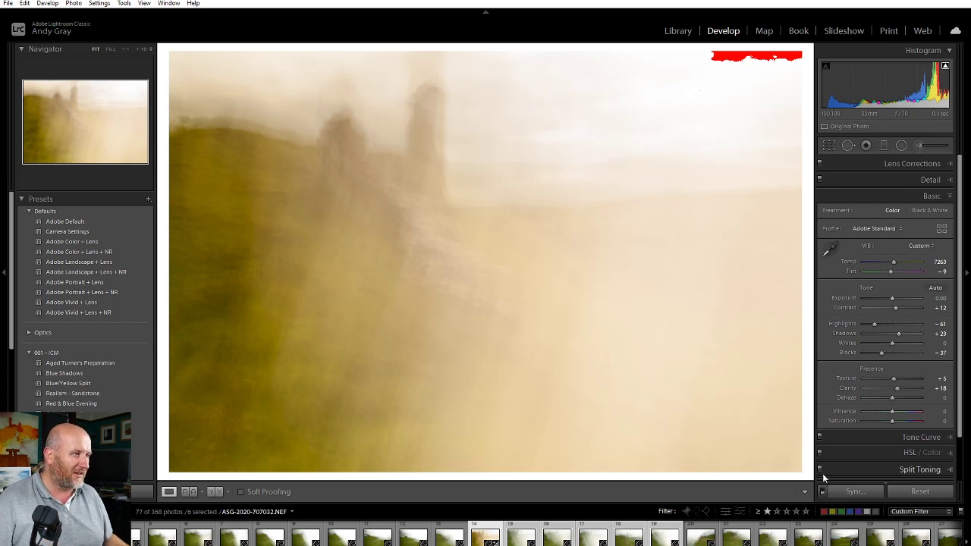
left_click(855, 492)
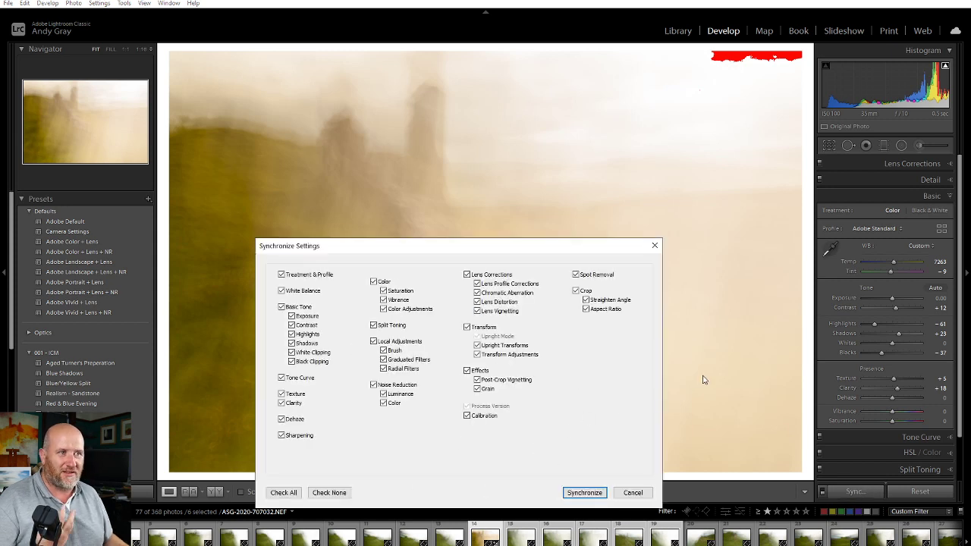
left_click(590, 493)
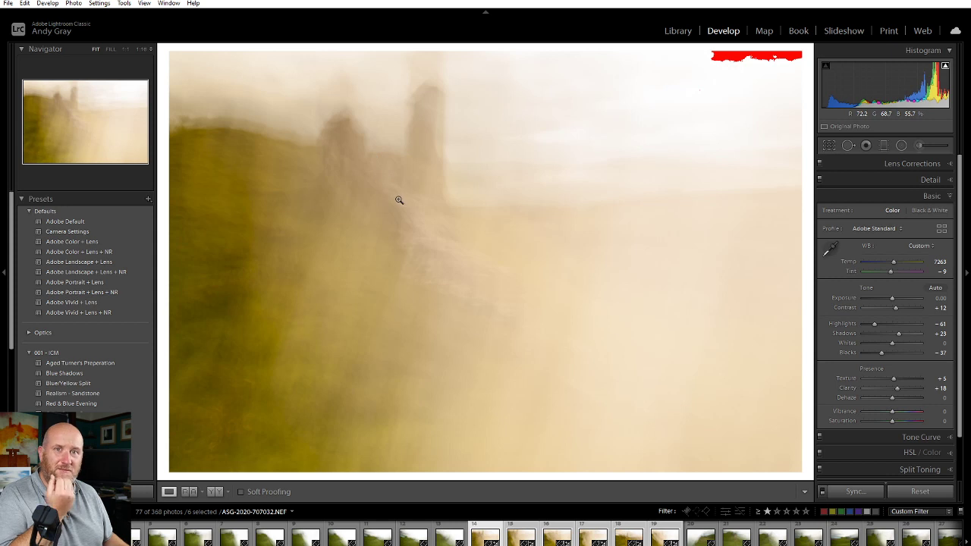
Open the six selected castle photos as layers in a single Photoshop document.
right_click(431, 263)
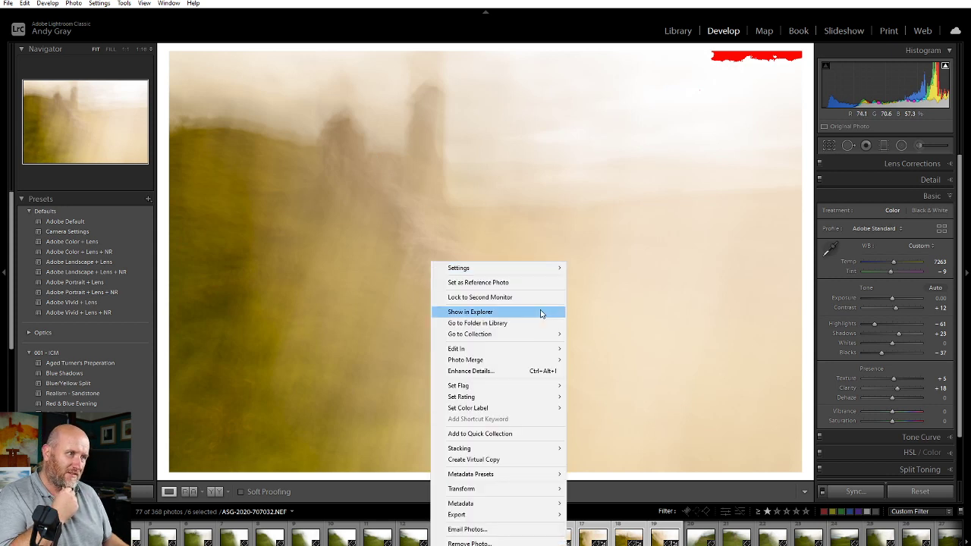
mouse_move(509, 349)
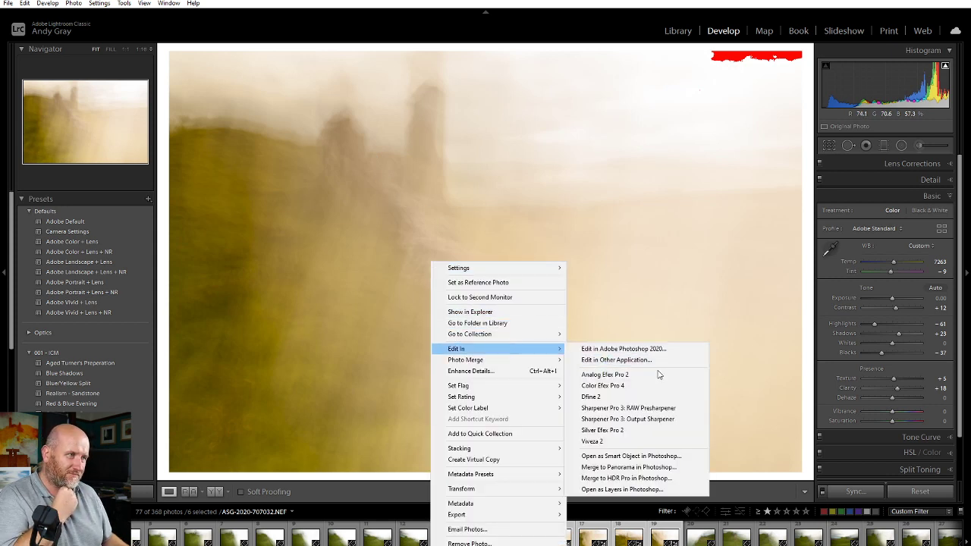
left_click(630, 489)
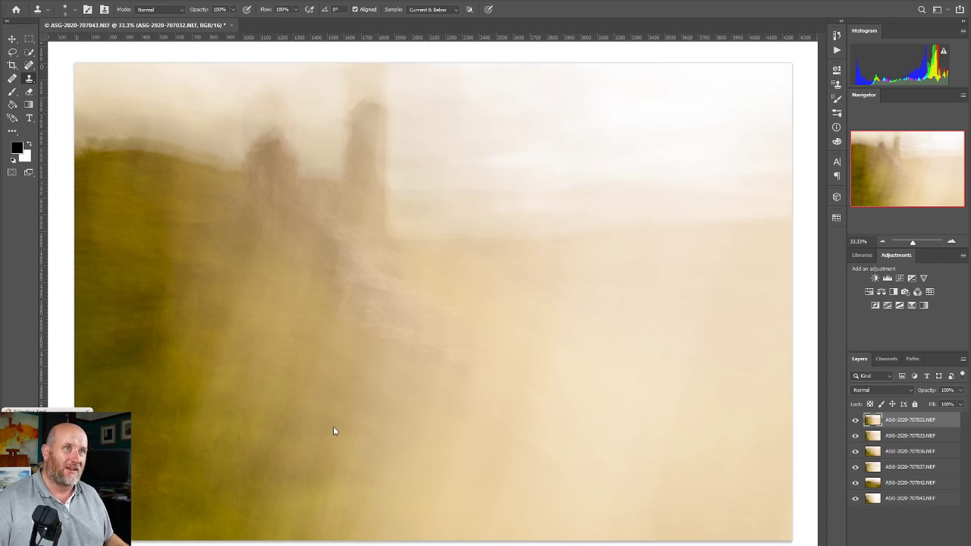
Select all six photo layers, set their blend mode to Darken, and deselect them.
left_click(918, 501, "shift")
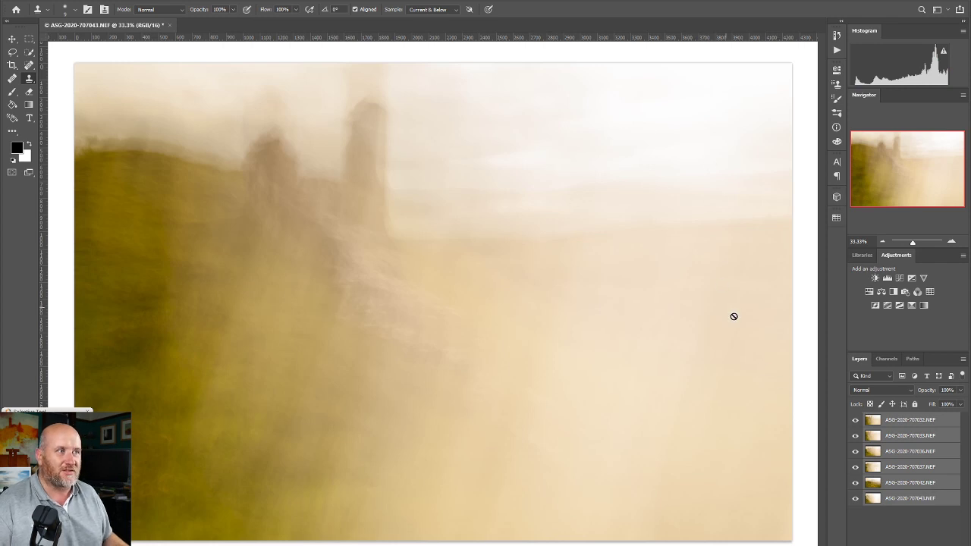
left_click(887, 388)
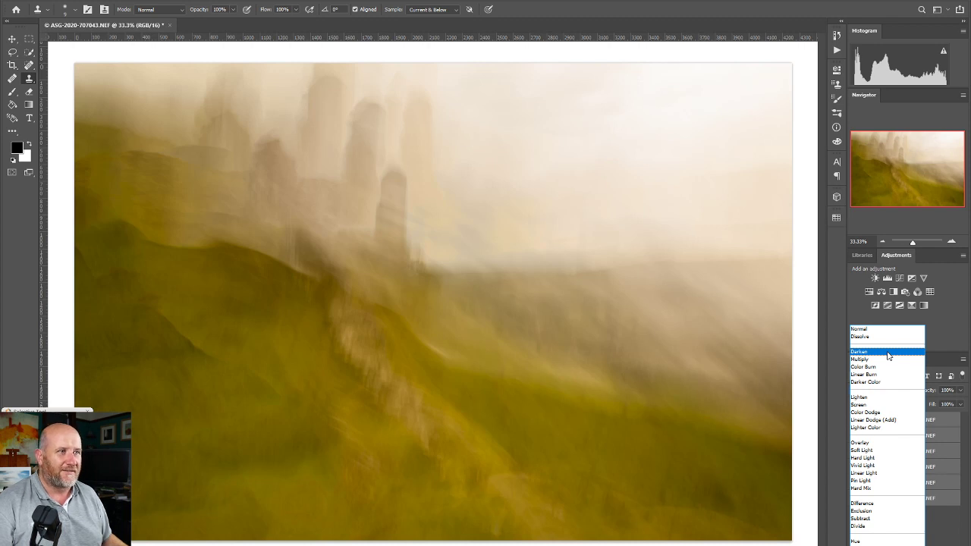
left_click(889, 352)
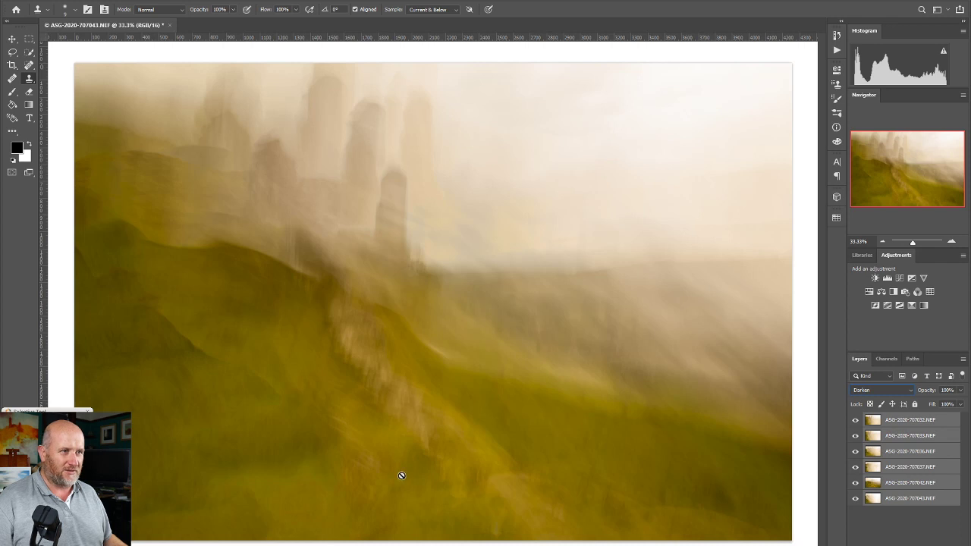
left_click(884, 390)
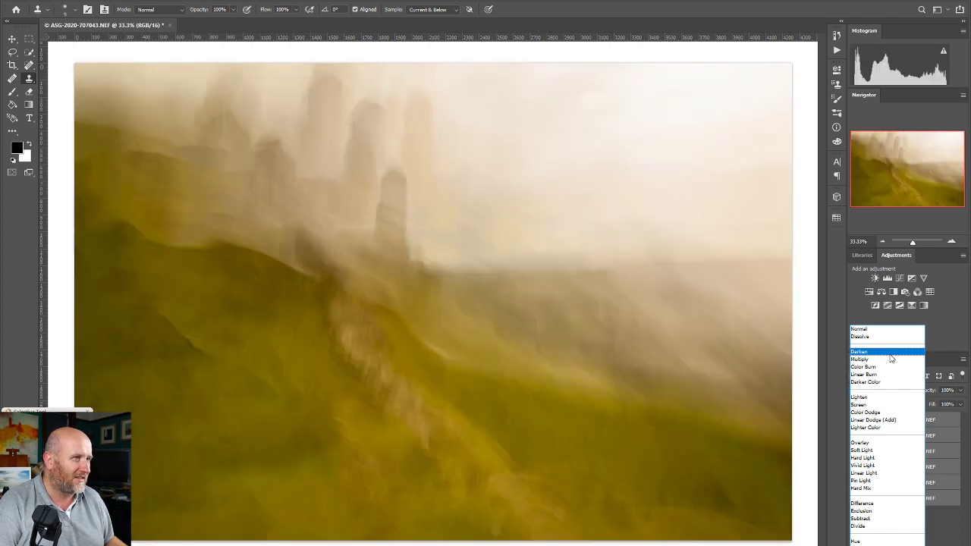
left_click(892, 352)
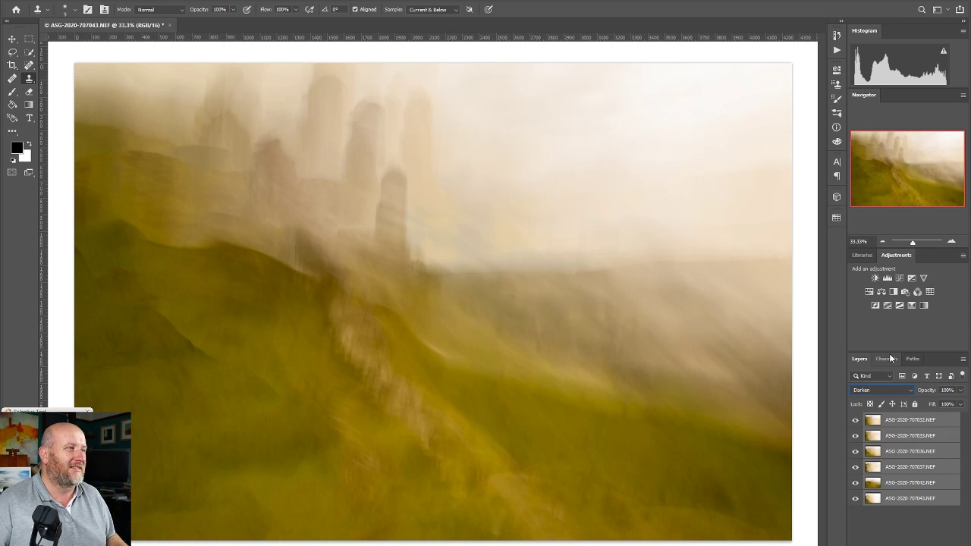
left_click(902, 532)
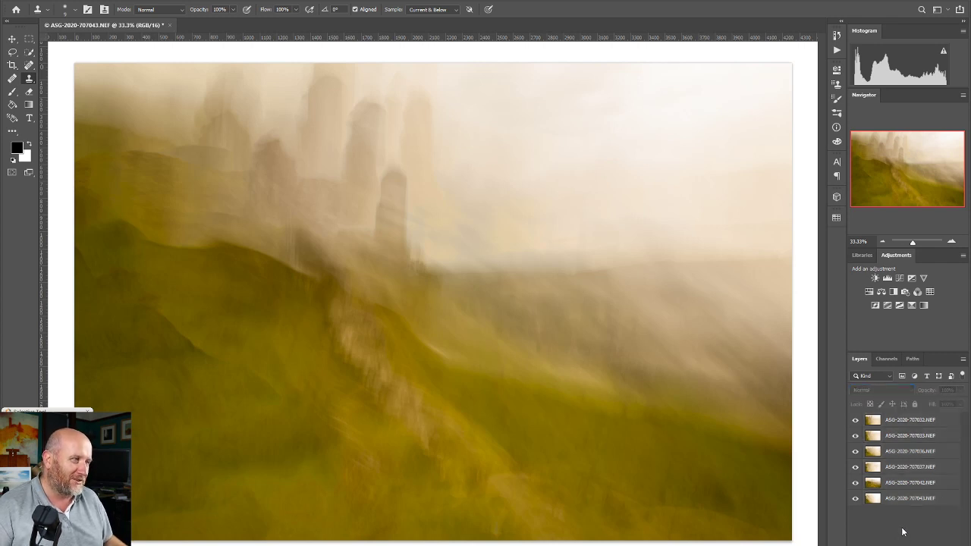
left_click(856, 420)
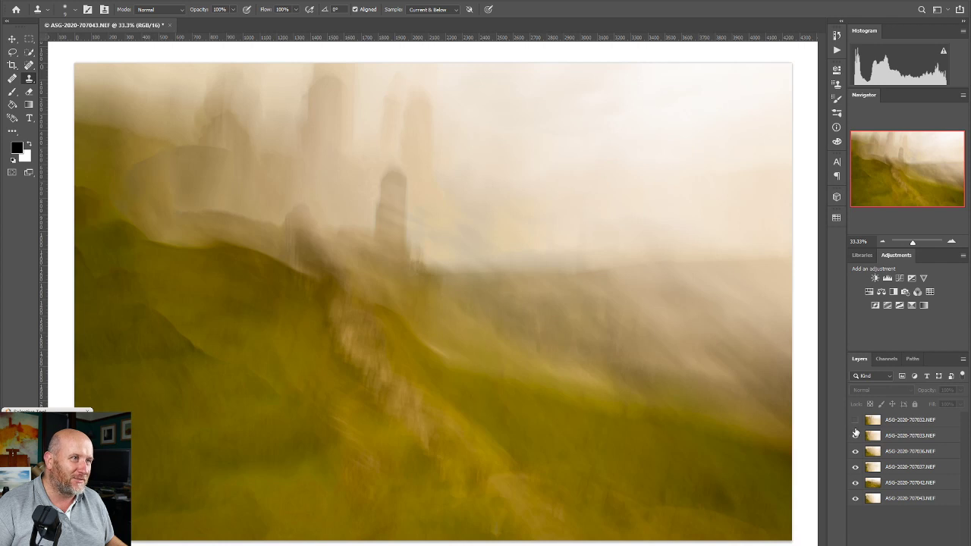
left_click(855, 437)
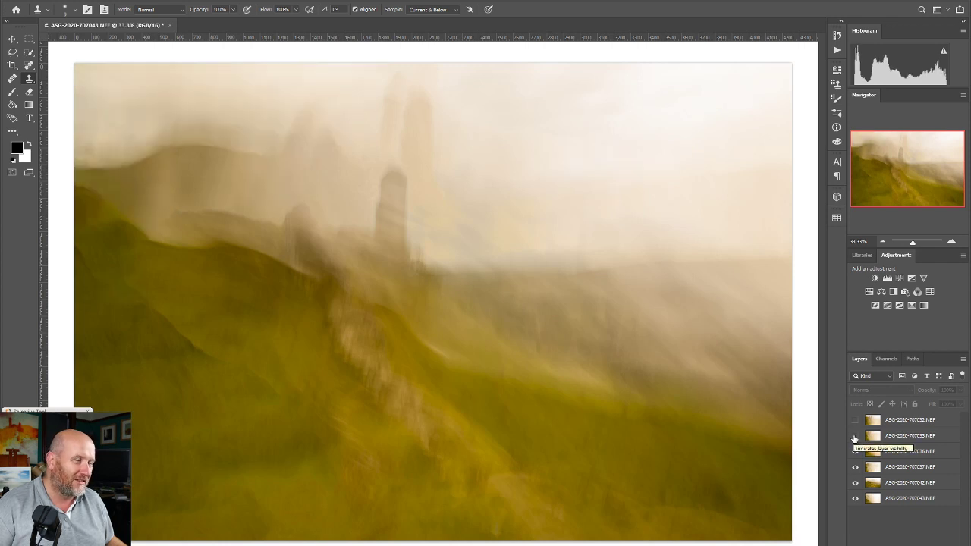
left_click(856, 451)
left_click(856, 467)
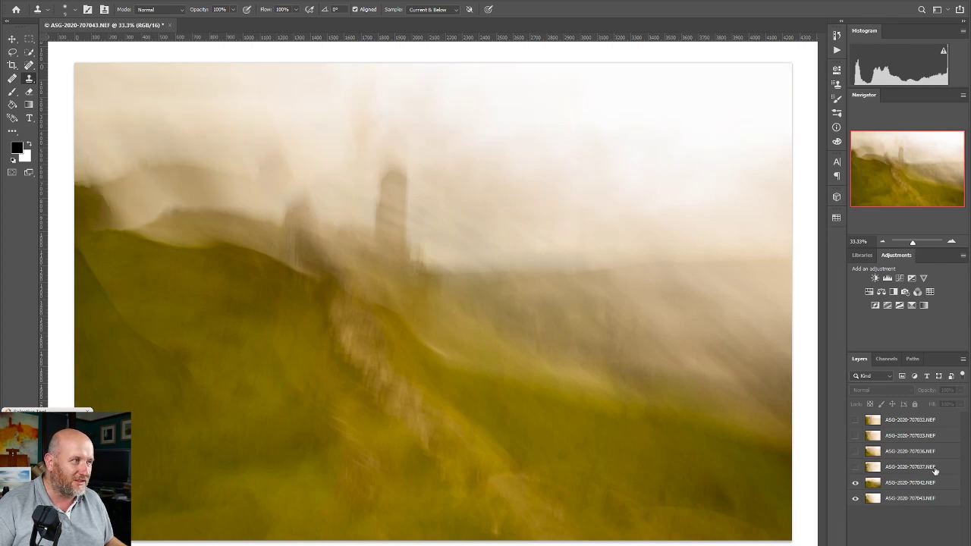
left_click(855, 484)
left_click(855, 484)
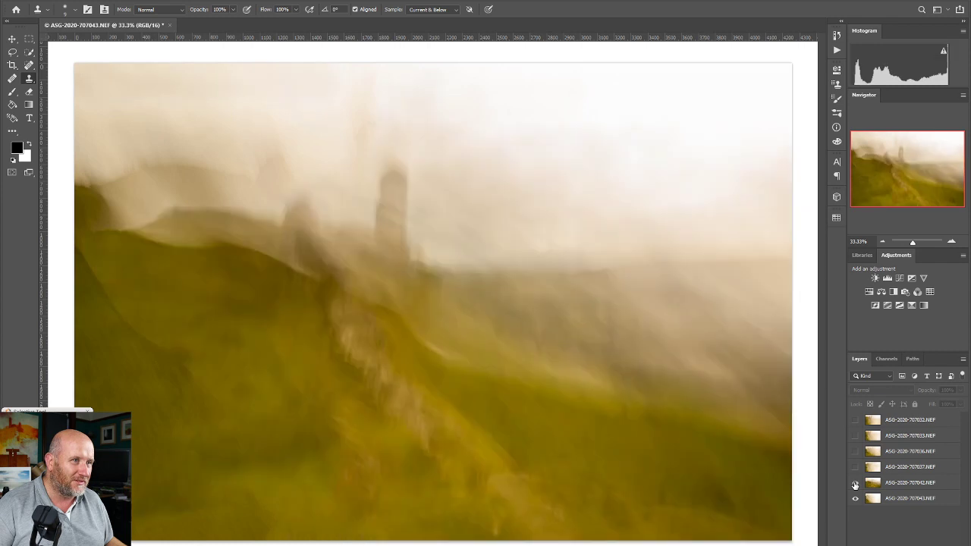
left_click(855, 499)
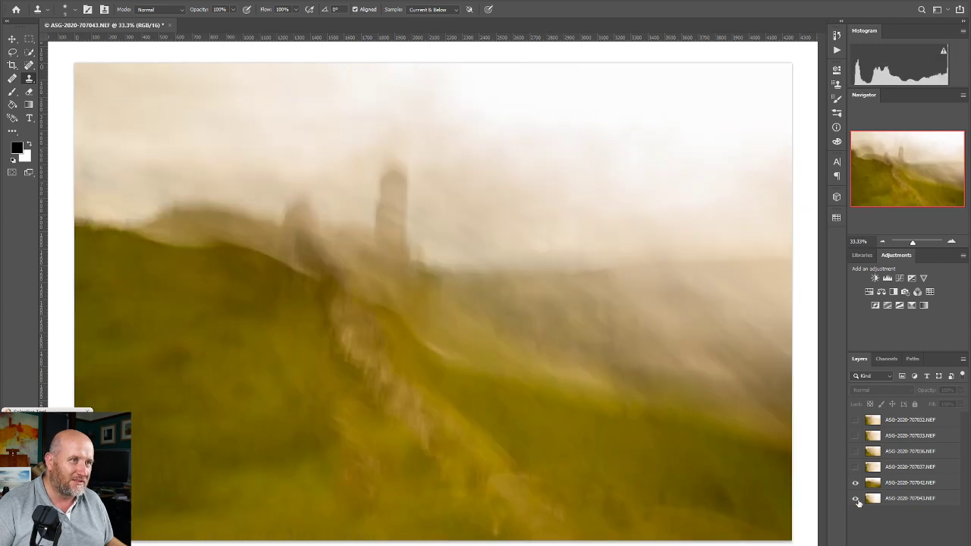
left_click(856, 499)
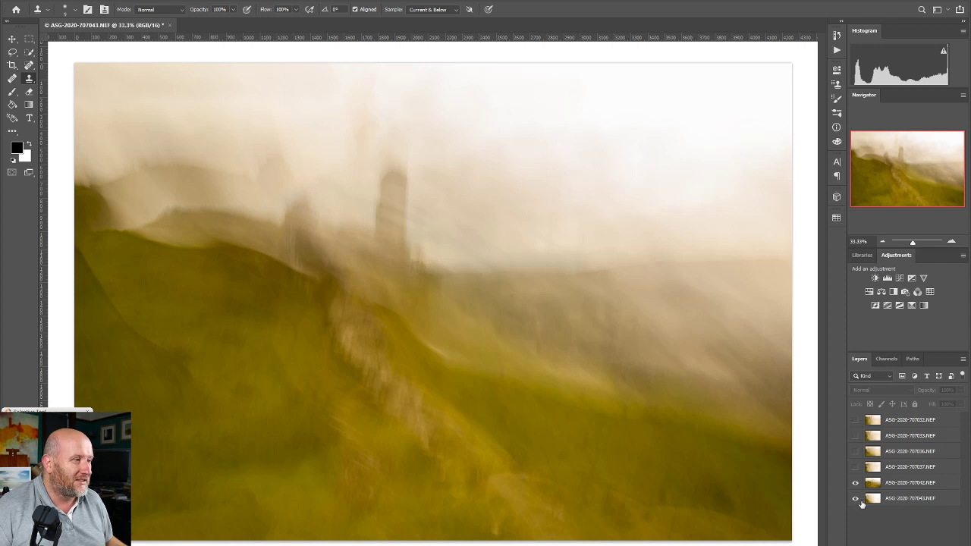
left_click(855, 467)
left_click(854, 468)
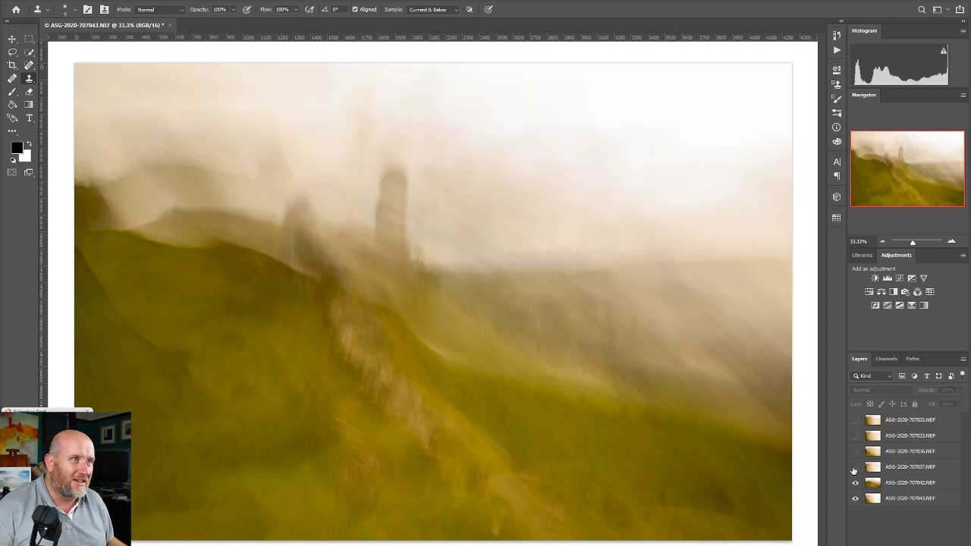
left_click(854, 468)
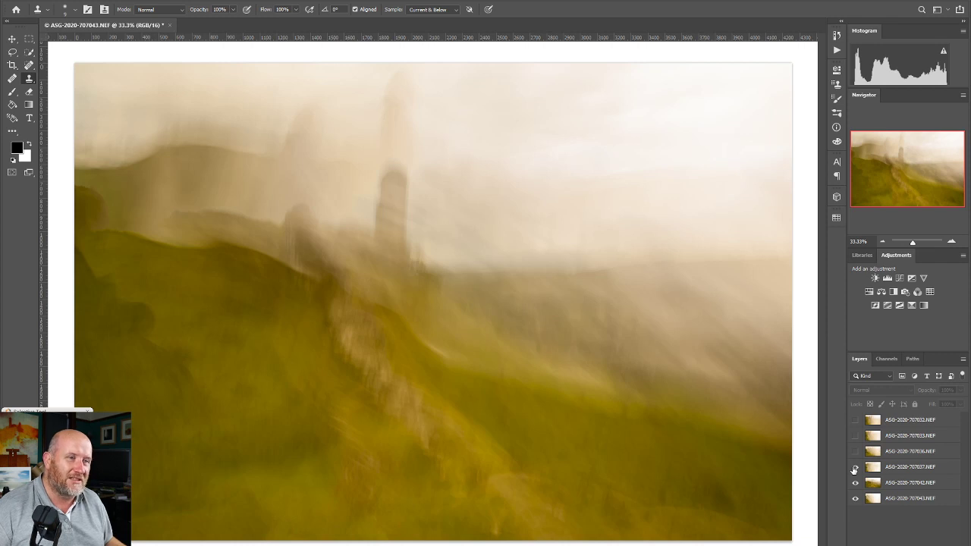
left_click(855, 482)
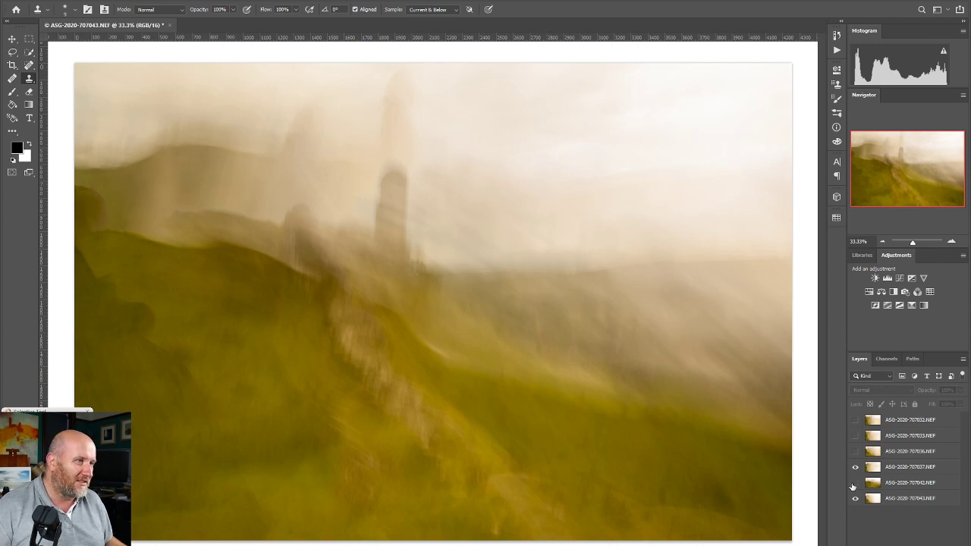
left_click(855, 483)
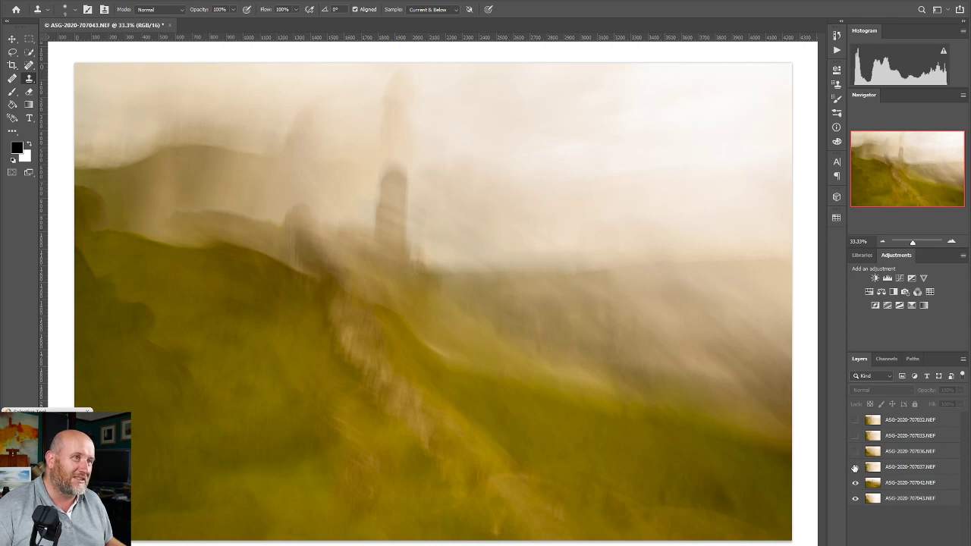
left_click(854, 452)
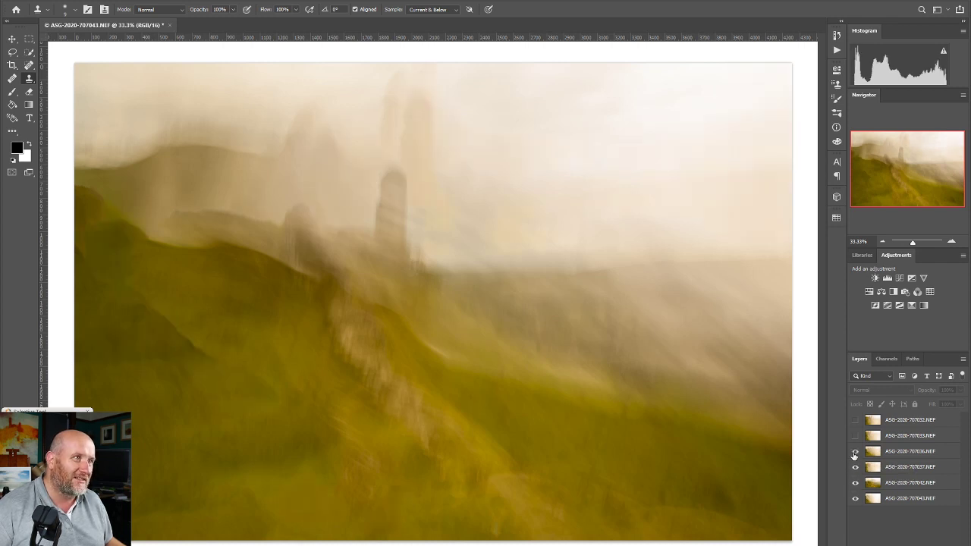
left_click(855, 467)
left_click(854, 483)
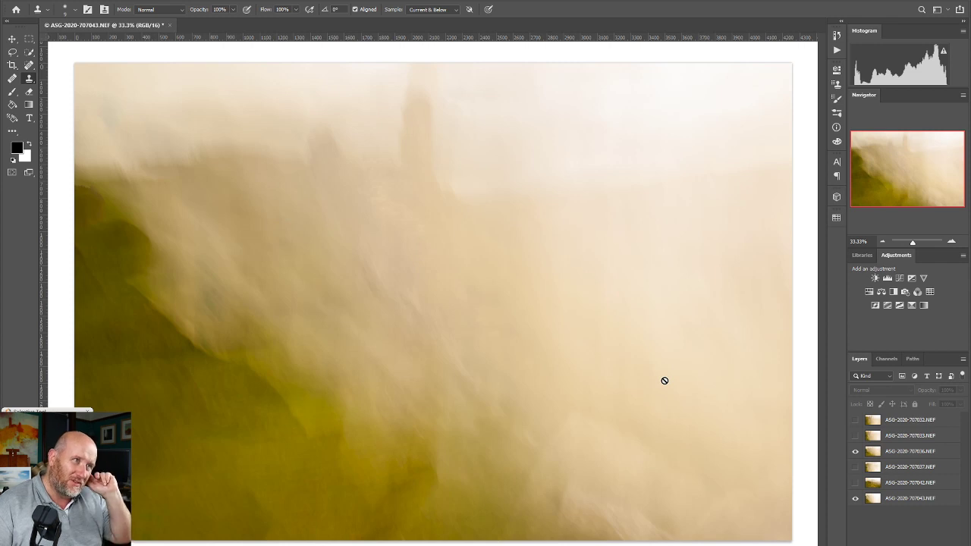
Move the ASG-2020-707036.NEF layer about 42 px left and 204 px down, show ASG-2020-707042.NEF, and shift the moved layer farther down and left.
left_click(878, 452)
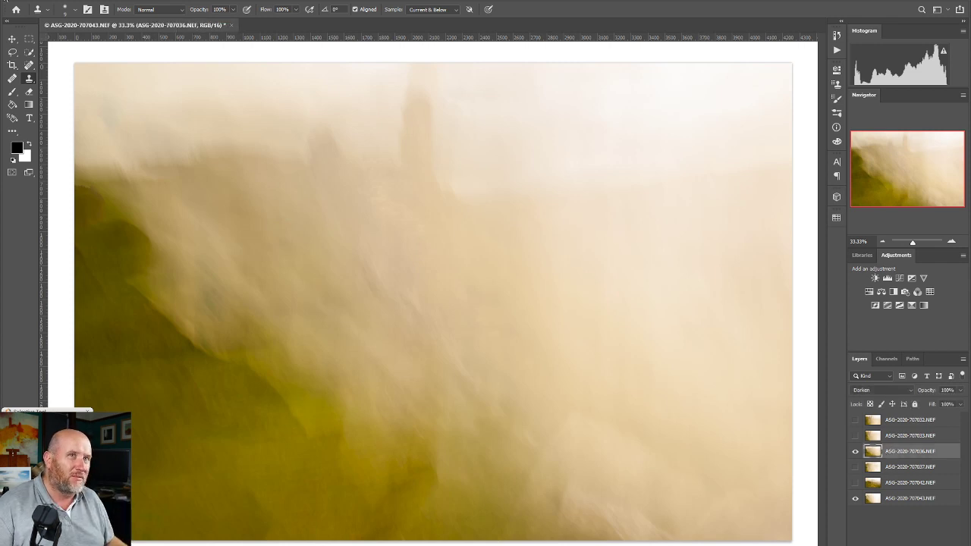
key("v")
left_click_drag(602, 241, 595, 277)
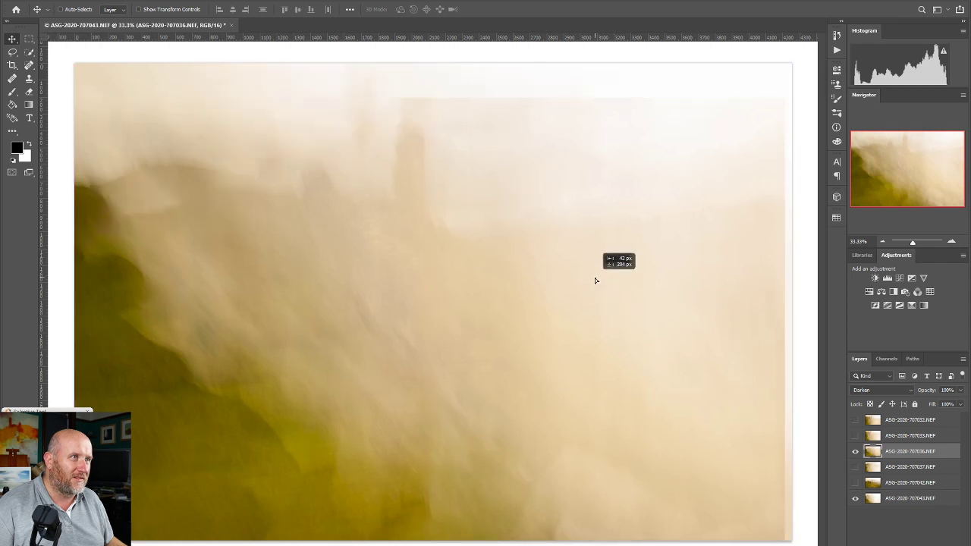
left_click(854, 482)
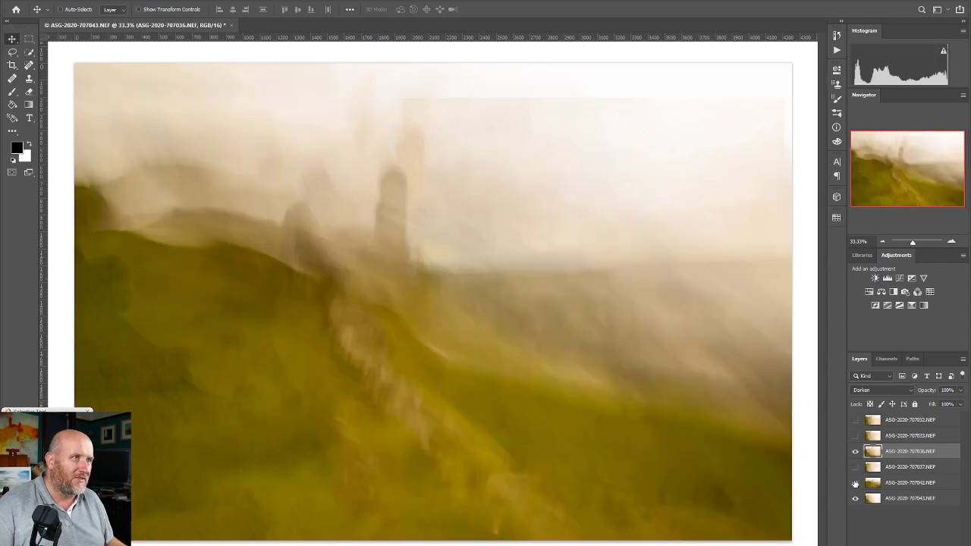
left_click_drag(616, 261, 599, 294)
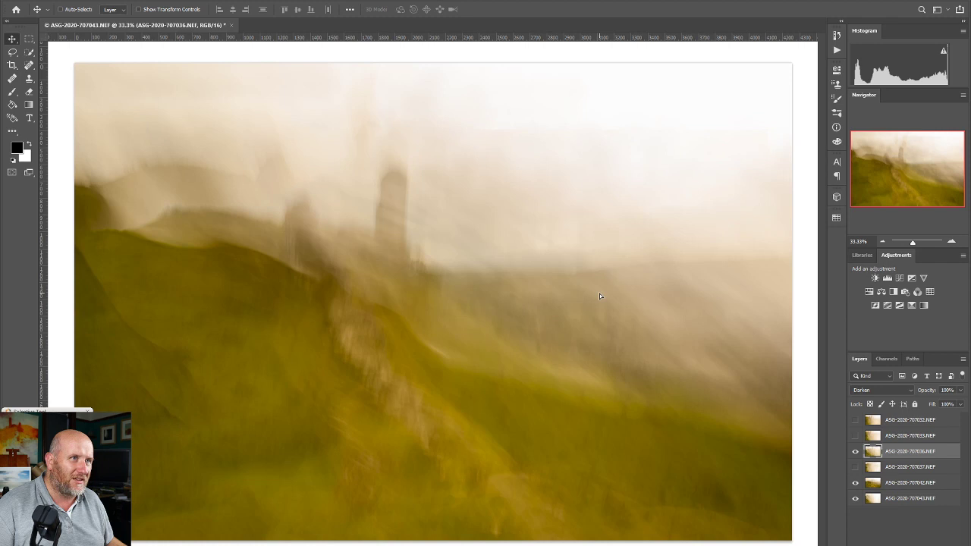
Select the bottom layer, ASG-2020-707043.NEF, and switch its visibility off and on to examine what it adds to the blend.
left_click(855, 497)
left_click(856, 498)
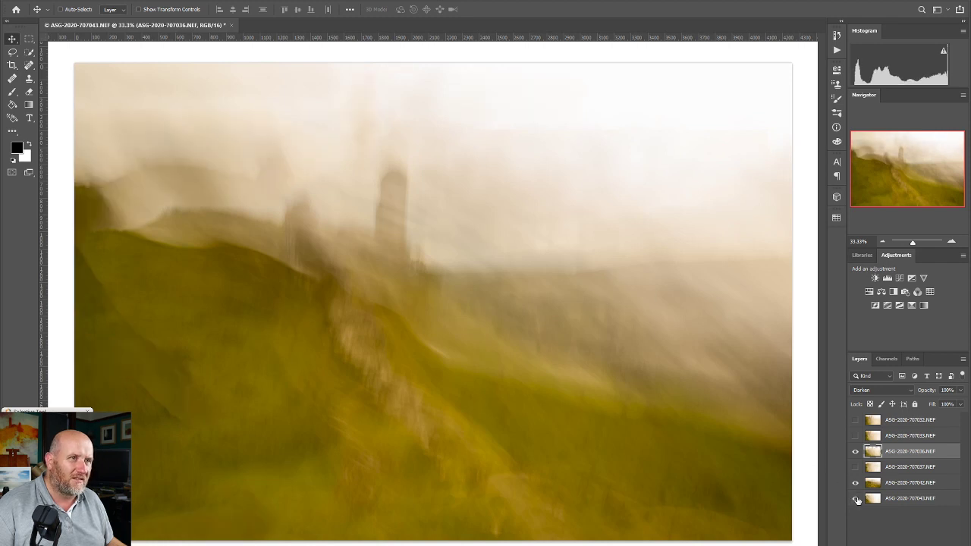
left_click(889, 501)
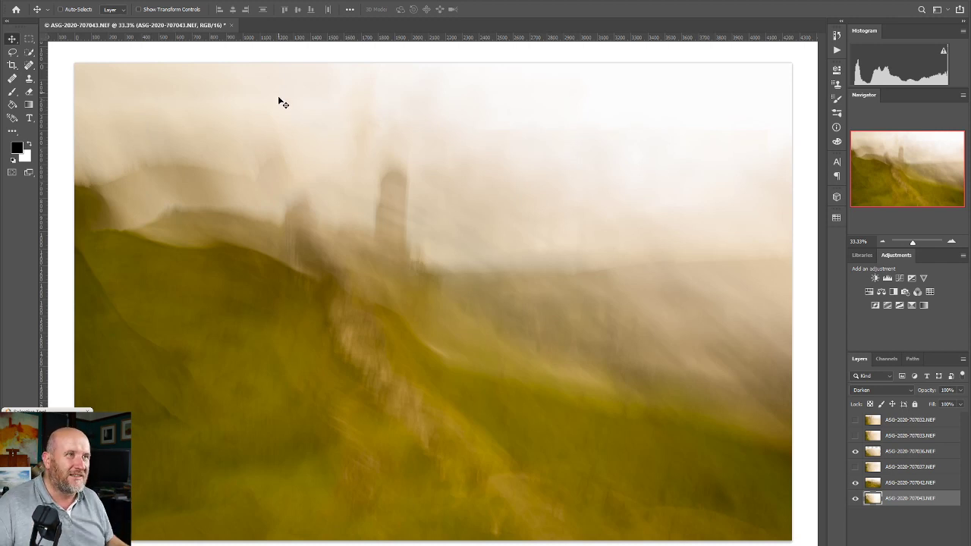
left_click(855, 498)
left_click(856, 498)
left_click(855, 498)
left_click(856, 499)
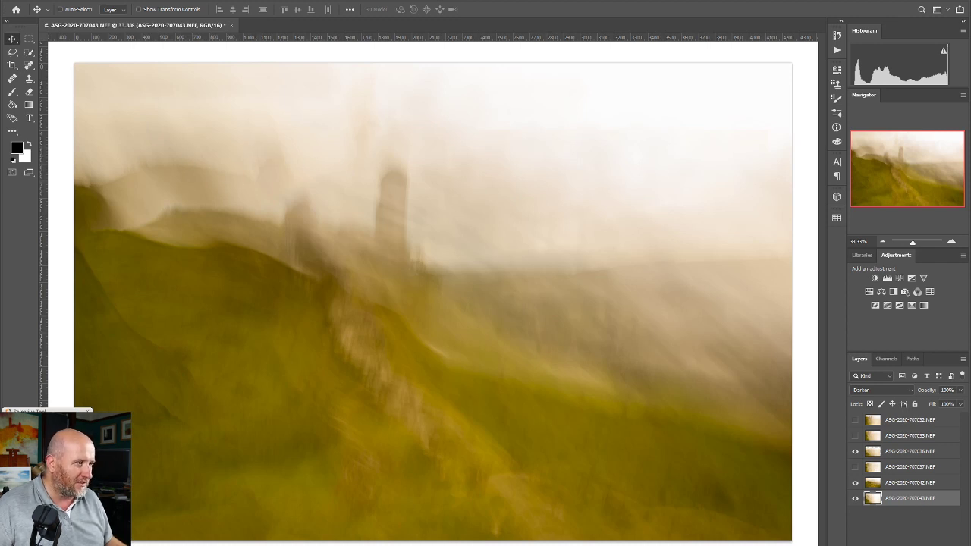
Add a layer mask to ASG-2020-707043.NEF and hide the layer's upper part with a short vertical black-to-white gradient near the hill line.
left_click(895, 545)
key("g")
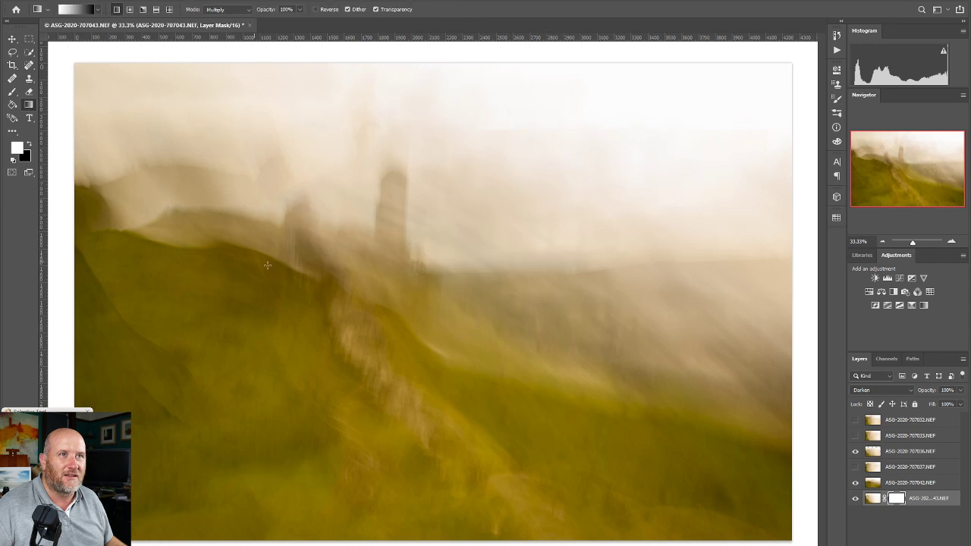
left_click_drag(260, 246, 254, 209)
key("ctrl+z")
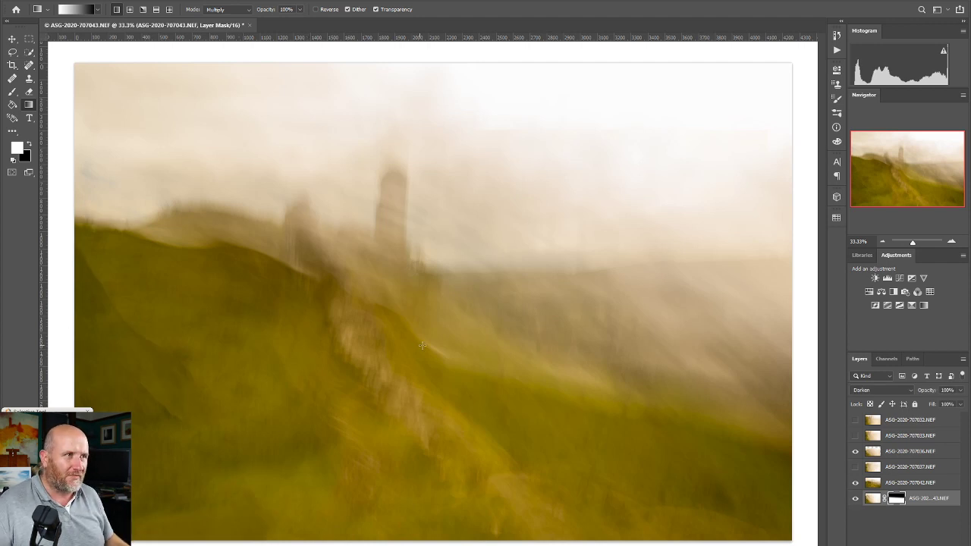
Compare the masked blend with and without the ASG-2020-707037.NEF layer.
left_click(856, 468)
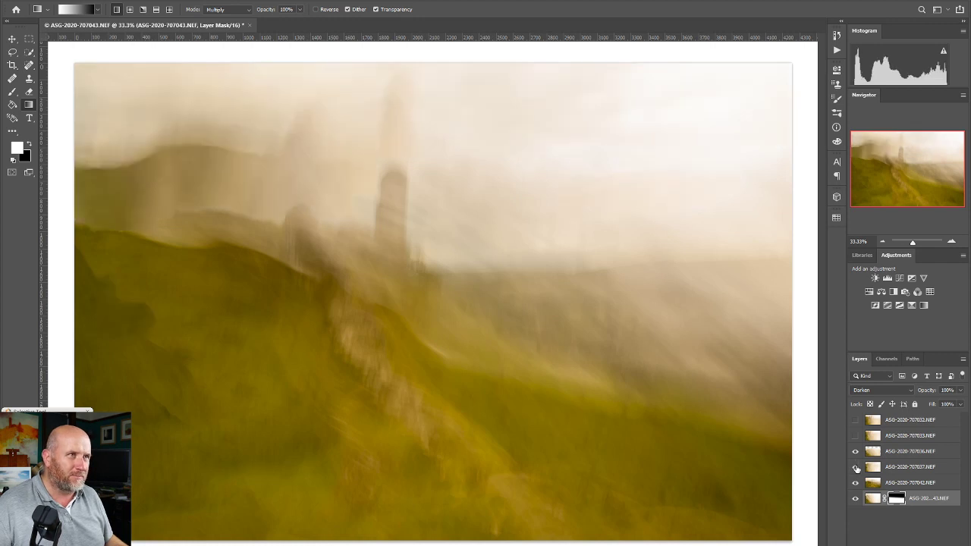
left_click(857, 467)
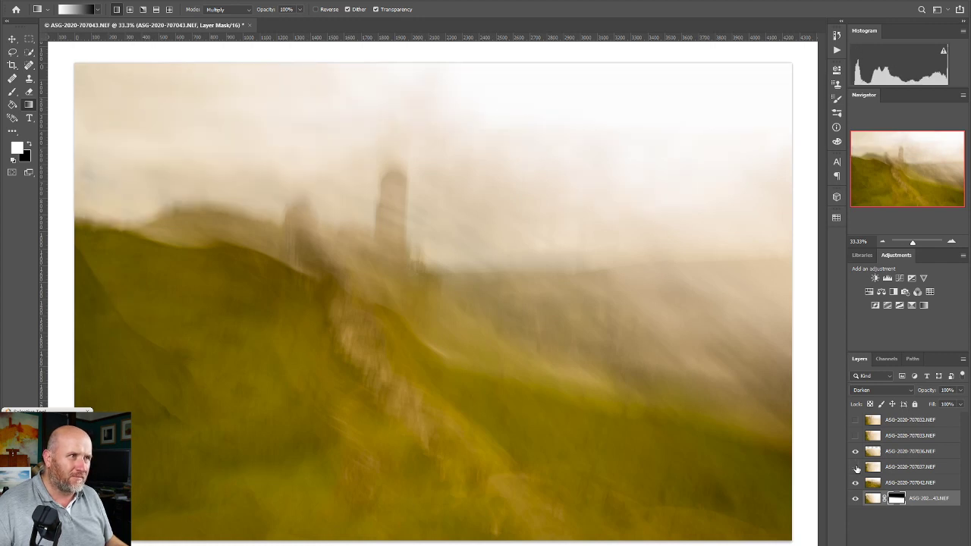
Compare the blend with and without the ASG-2020-707042.NEF layer.
left_click(856, 484)
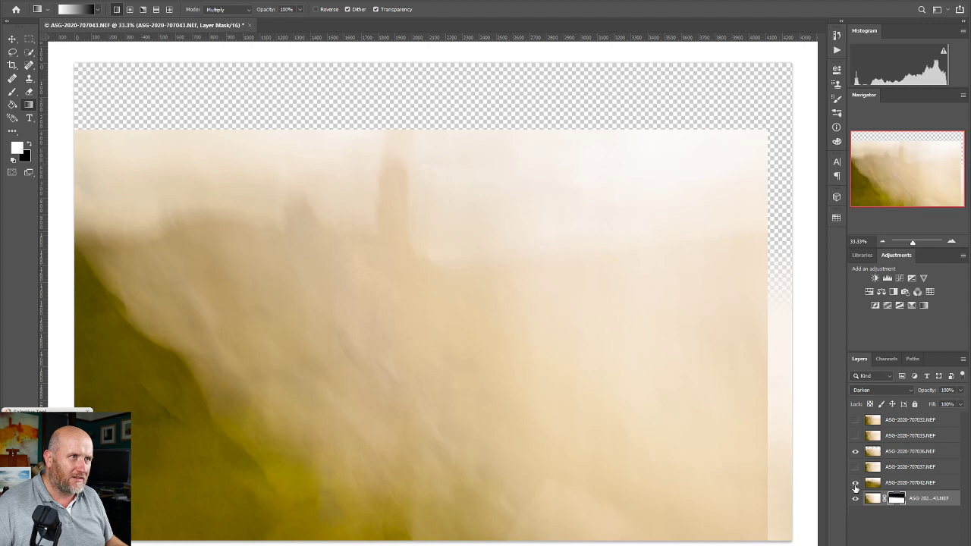
left_click(856, 484)
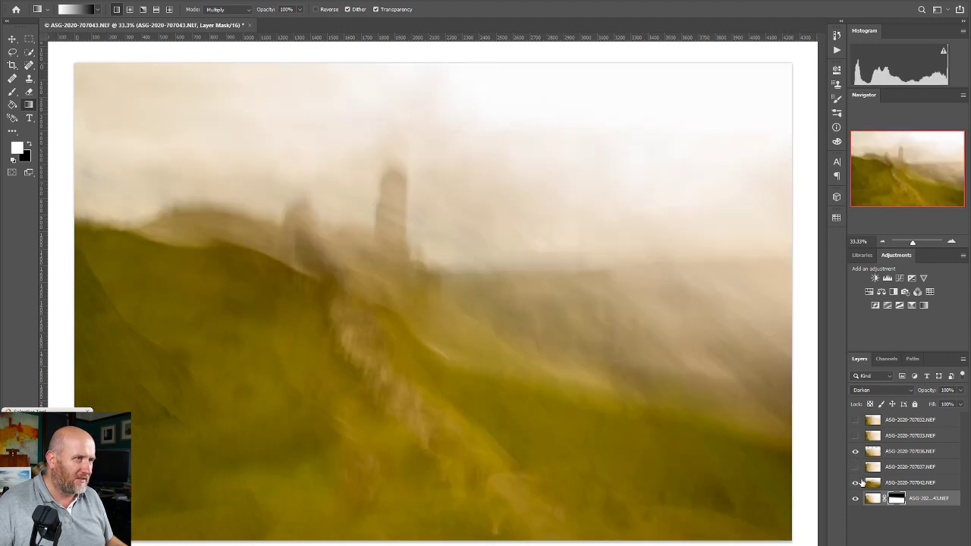
left_click(856, 484)
left_click(856, 484)
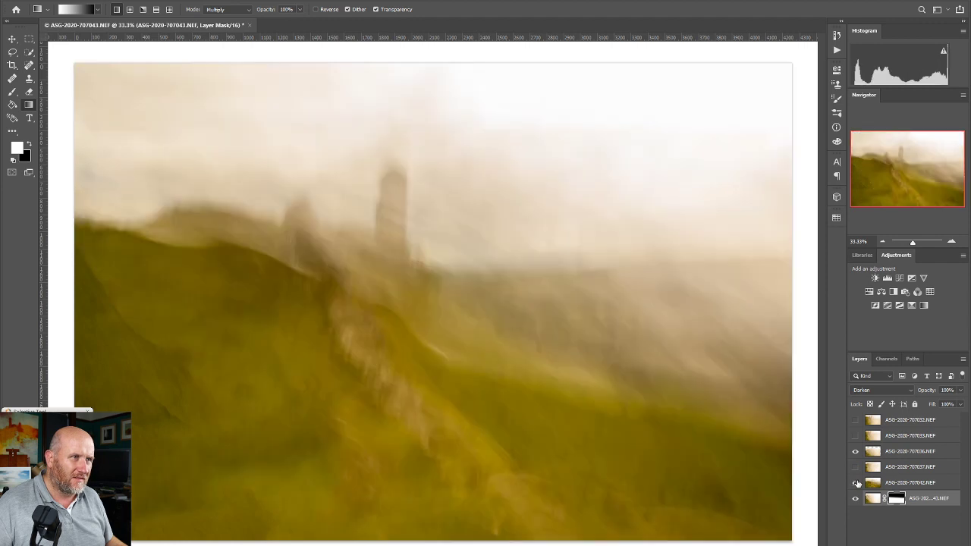
Mask ASG-2020-707042.NEF and partly fade its castle towers with soft eraser strokes on the mask at 45% opacity and 50% flow.
left_click(913, 486)
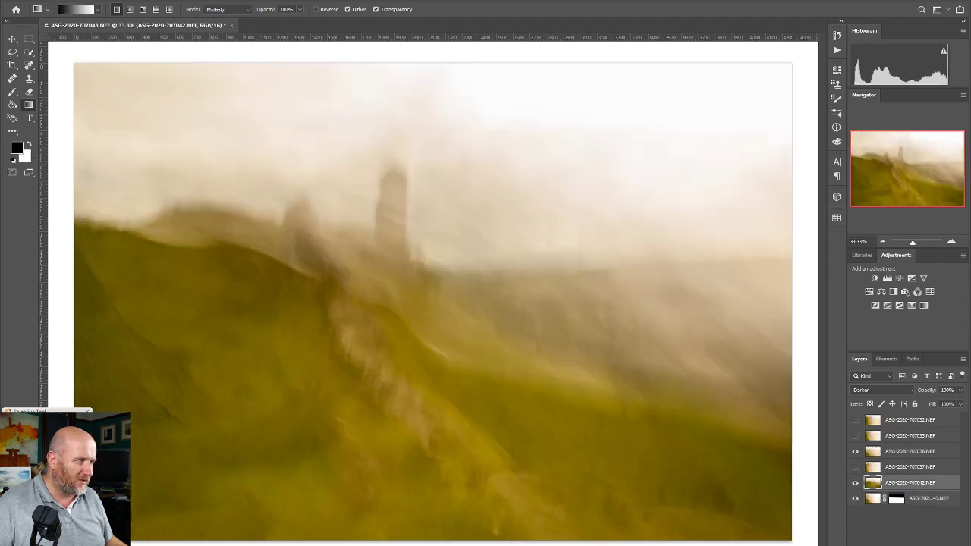
left_click(31, 91)
mouse_move(384, 202)
left_mouse_down()
mouse_move(386, 227)
mouse_move(411, 223)
mouse_move(301, 192)
mouse_move(147, 193)
mouse_move(458, 273)
mouse_move(732, 306)
mouse_move(734, 263)
left_mouse_up()
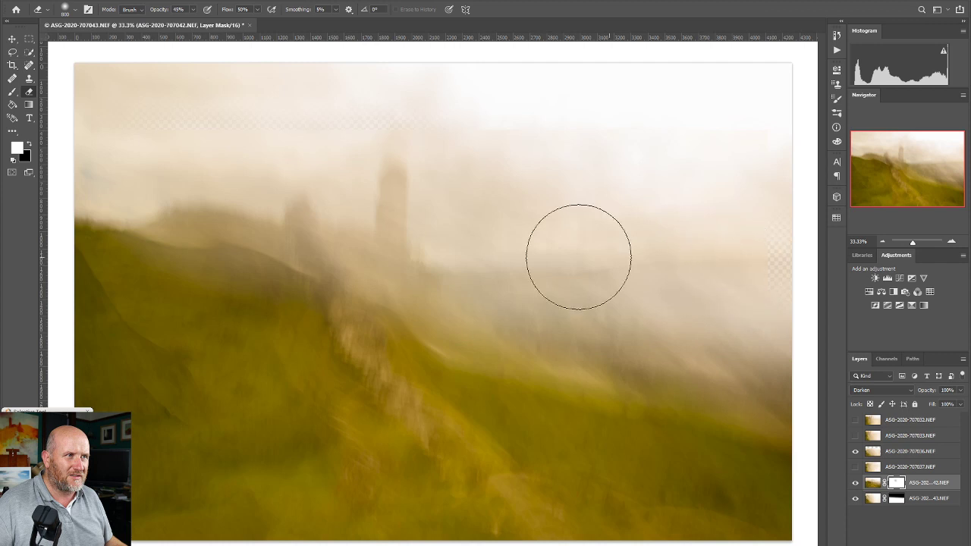
key("ctrl+z")
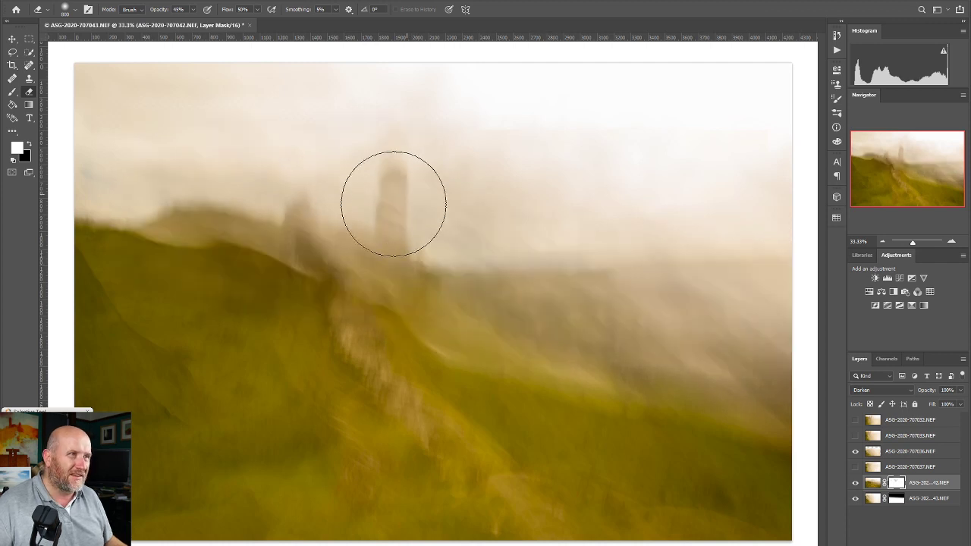
mouse_move(400, 203)
left_mouse_down()
mouse_move(403, 252)
mouse_move(372, 238)
left_mouse_up()
mouse_move(319, 212)
left_mouse_down()
mouse_move(243, 190)
mouse_move(93, 191)
mouse_move(151, 184)
mouse_move(194, 195)
mouse_move(227, 184)
left_mouse_up()
mouse_move(381, 184)
left_mouse_down()
mouse_move(424, 225)
mouse_move(481, 225)
mouse_move(395, 234)
left_mouse_up()
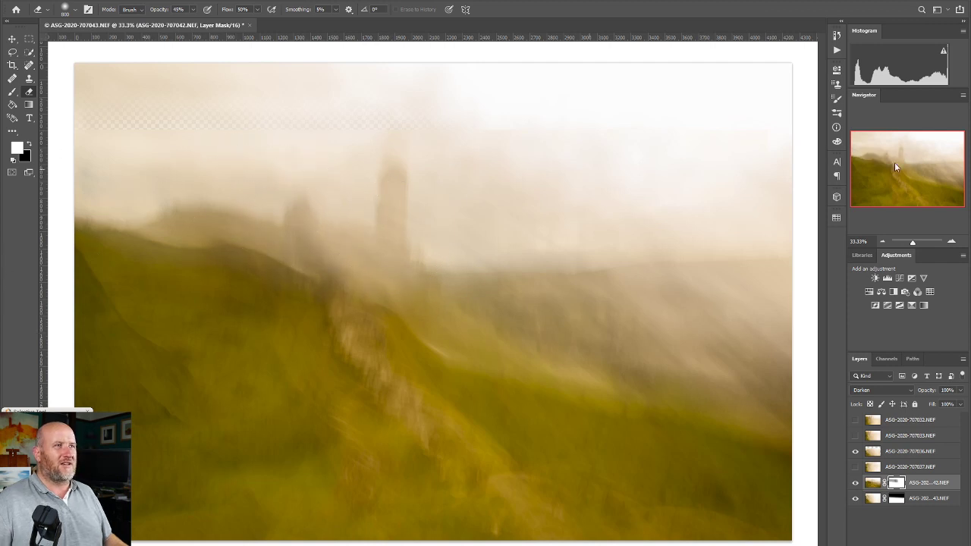
Check the masked ASG-2020-707042.NEF layer against the blend, and fade its taller tower with one more eraser stroke on the mask.
left_click(855, 485)
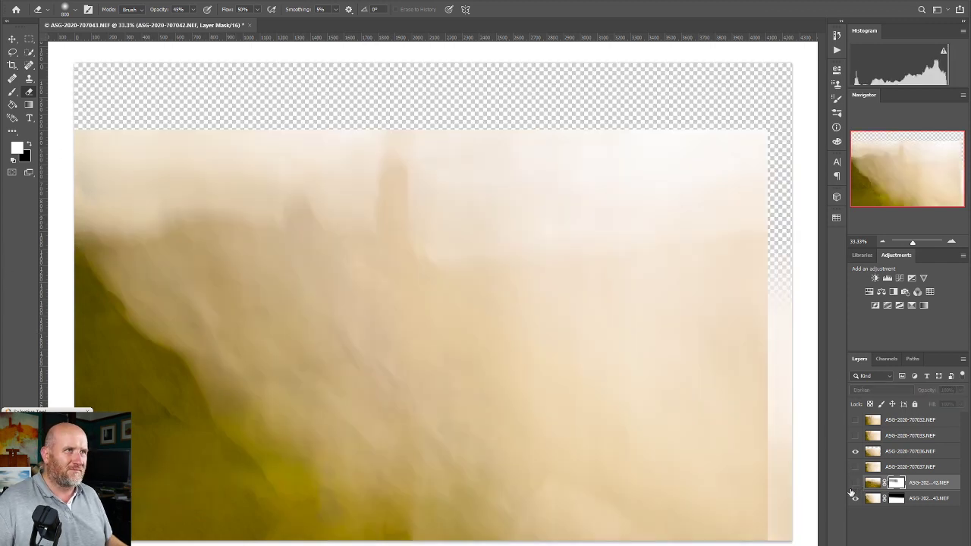
left_click(855, 485)
left_click(854, 485)
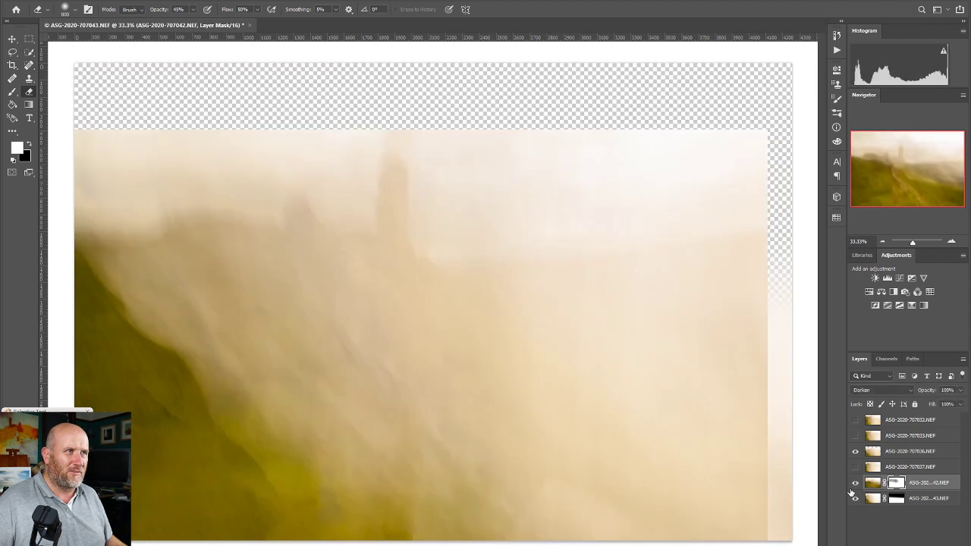
left_click(855, 483)
mouse_move(398, 202)
left_mouse_down()
mouse_move(418, 223)
mouse_move(364, 203)
left_mouse_up()
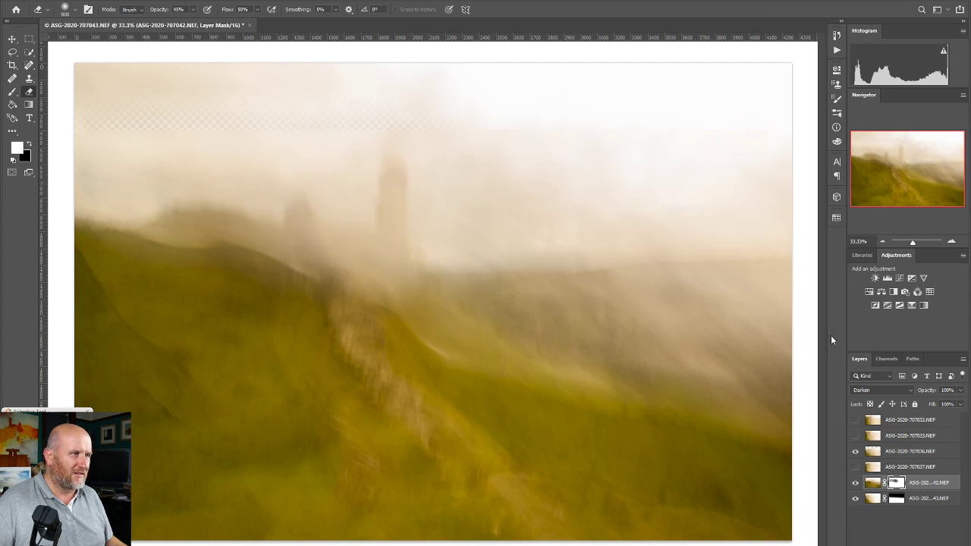
Show the ASG-2020-707037.NEF layer and move it down so its hill and towers line up with the rest of the blend.
left_click(855, 466)
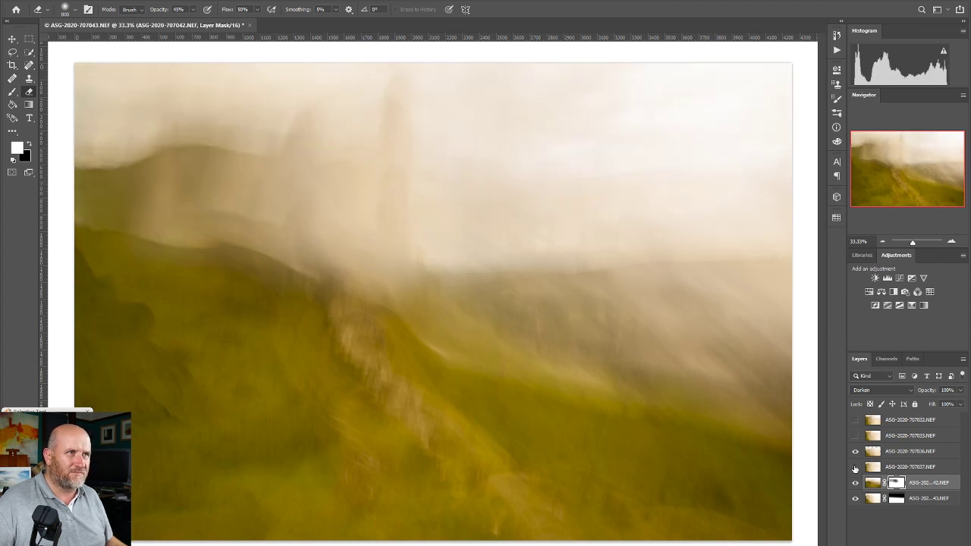
left_click(855, 467)
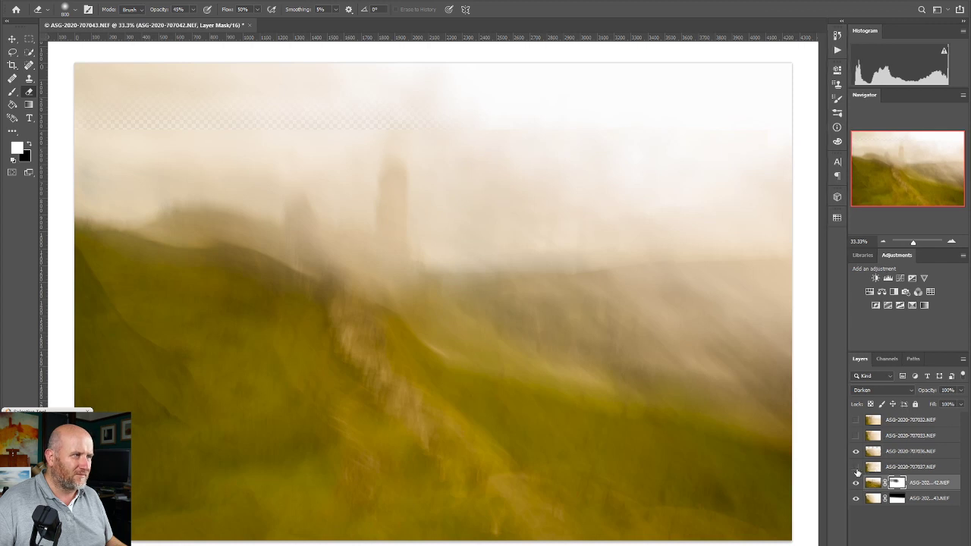
left_click(856, 467)
left_click(884, 467)
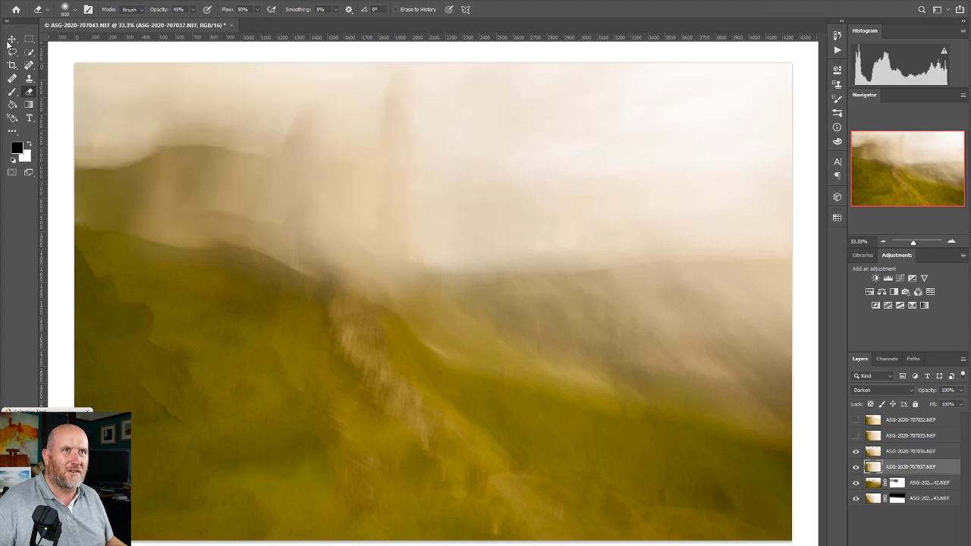
left_click(11, 40)
mouse_move(596, 199)
left_mouse_down()
mouse_move(606, 267)
mouse_move(592, 283)
mouse_move(600, 273)
left_mouse_up()
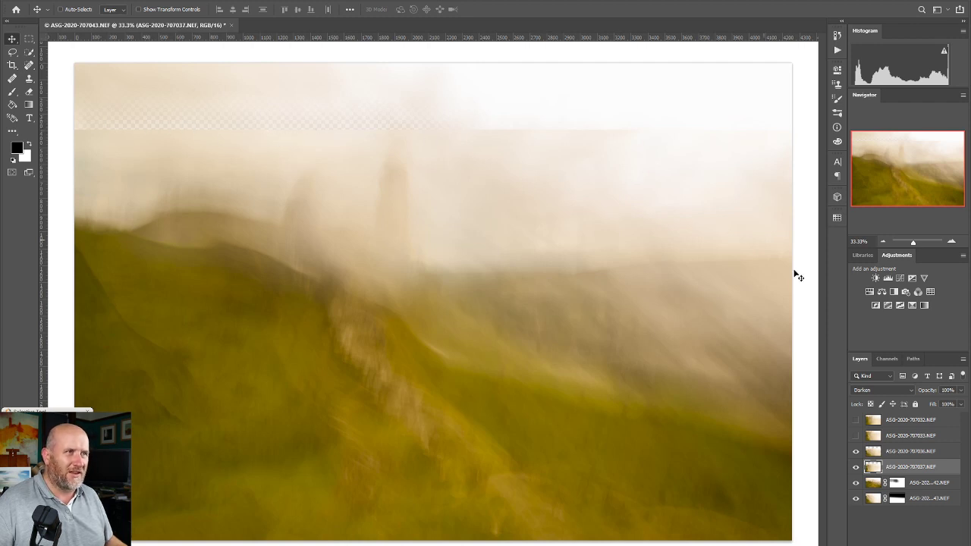
Examine what the ASG-2020-707033.NEF, ASG-2020-707032.NEF, ASG-2020-707042.NEF and ASG-2020-707037.NEF layers each add to the blend.
left_click(855, 436)
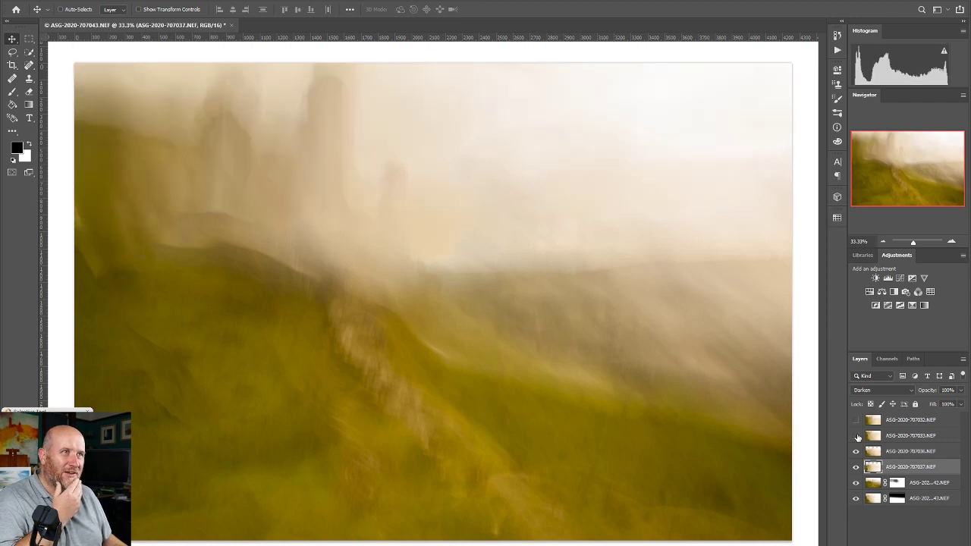
left_click(856, 436)
left_click(855, 421)
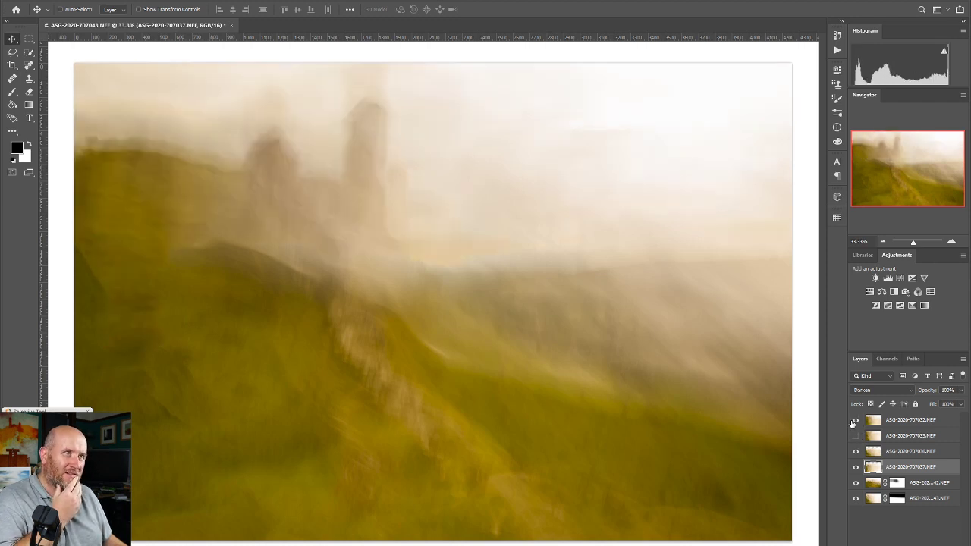
left_click(855, 421)
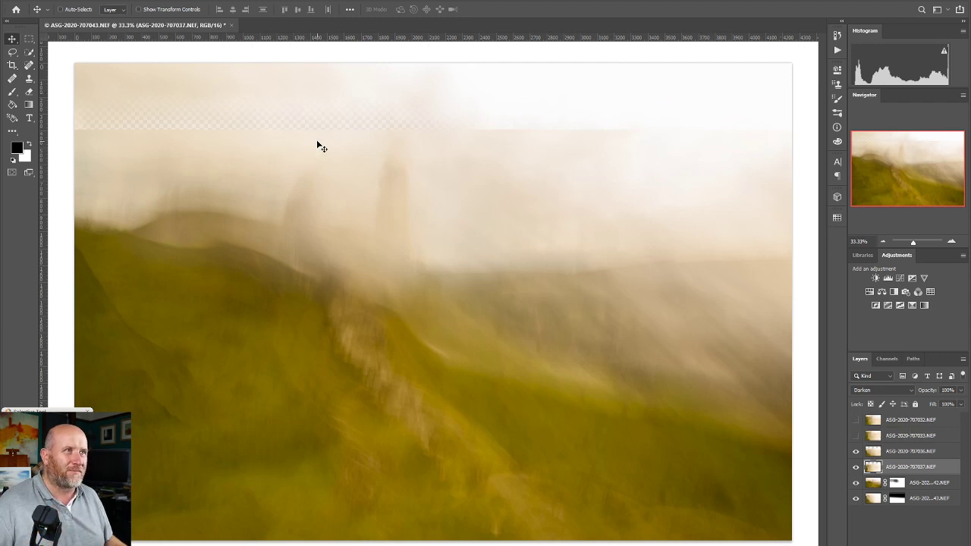
left_click(855, 484)
left_click(855, 484)
left_click(856, 467)
left_click(856, 468)
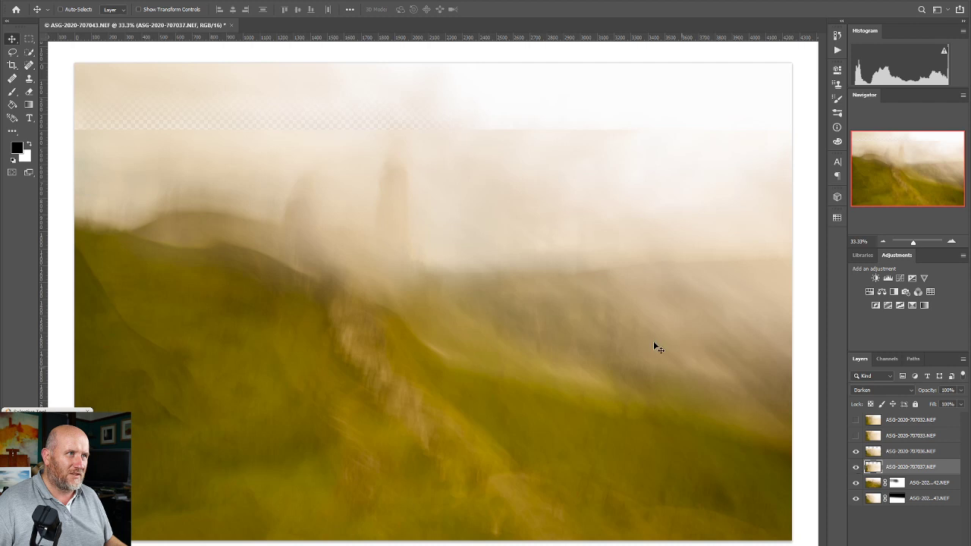
Crop the strip of sky with the semi-transparent patches and hard layer edge off the image, keeping its full width.
left_click(12, 65)
left_click_drag(440, 63, 443, 97)
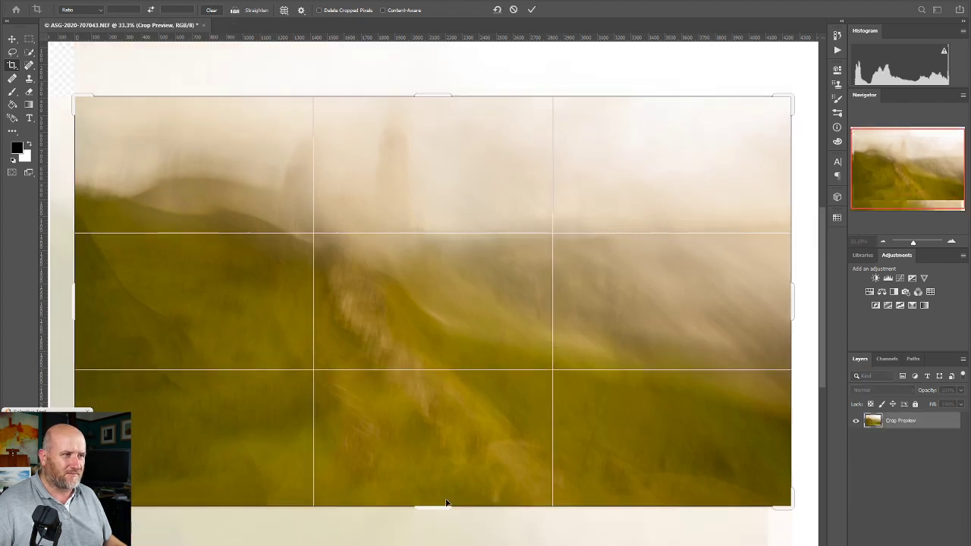
mouse_move(433, 507)
left_mouse_down()
mouse_move(425, 526)
mouse_move(432, 507)
left_mouse_up()
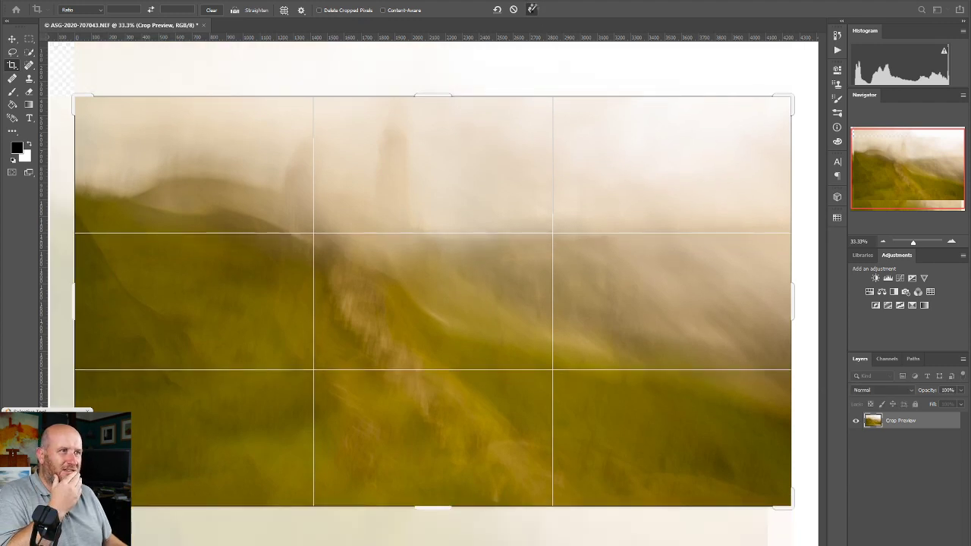
left_click(532, 9)
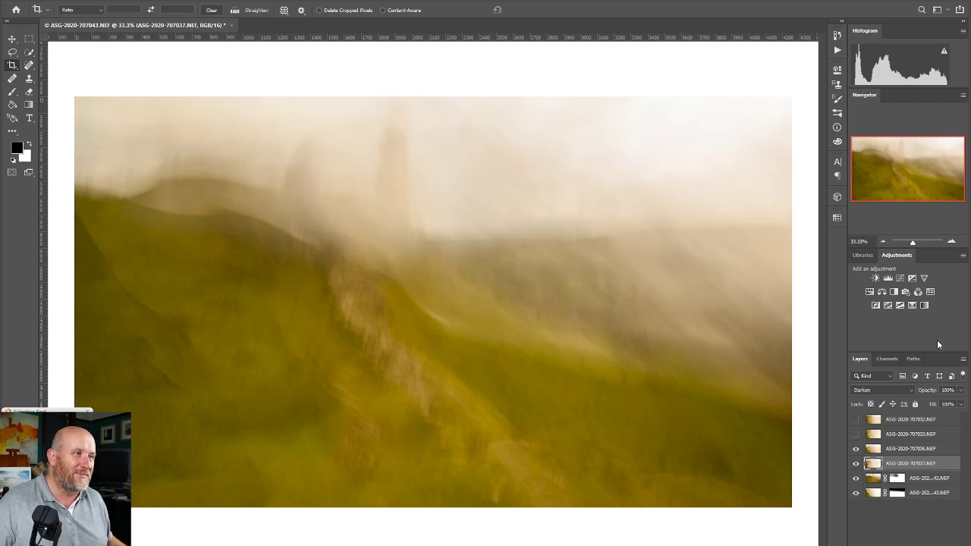
Compare the cropped blend with and without the ASG-2020-707037.NEF layer, and with and without ASG-2020-707033.NEF.
left_click(856, 466)
left_click(857, 465)
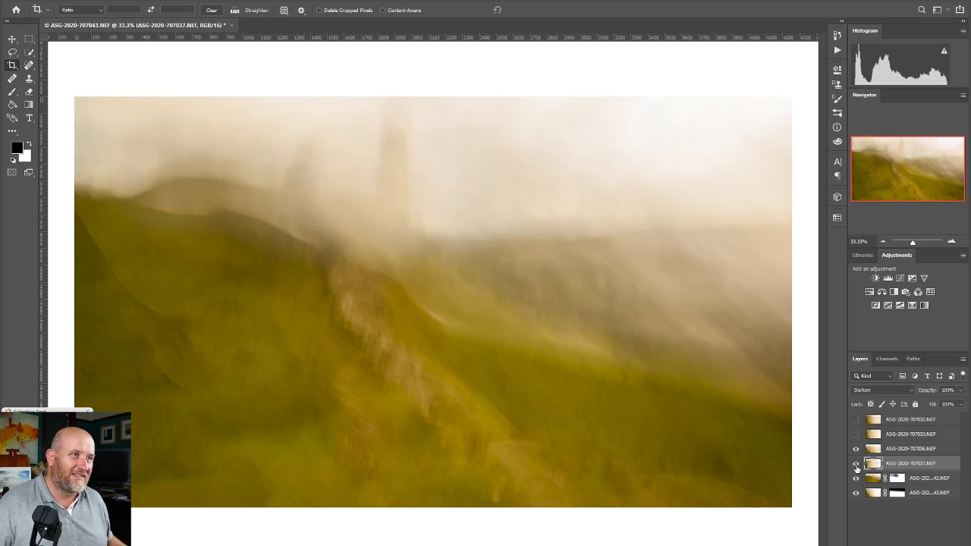
left_click(856, 465)
left_click(856, 466)
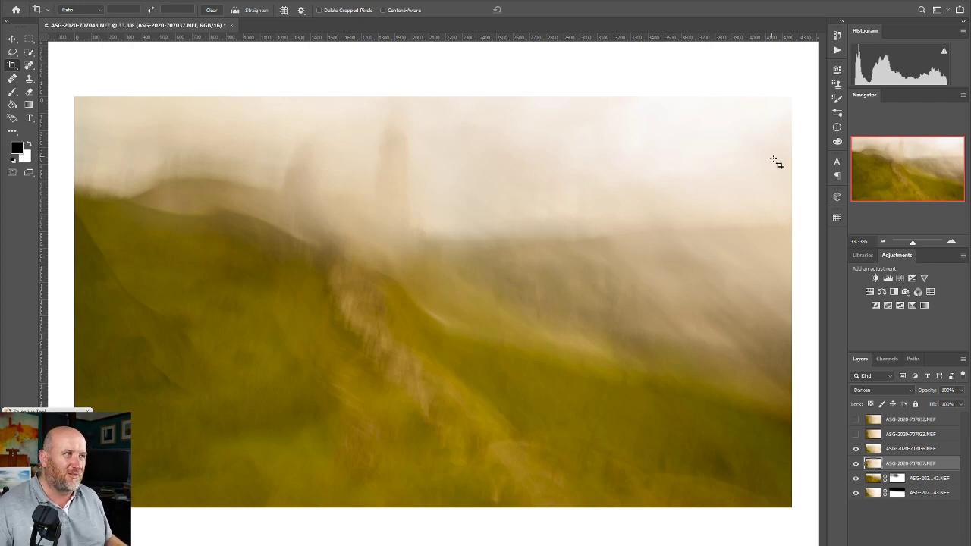
left_click(856, 463)
left_click(856, 464)
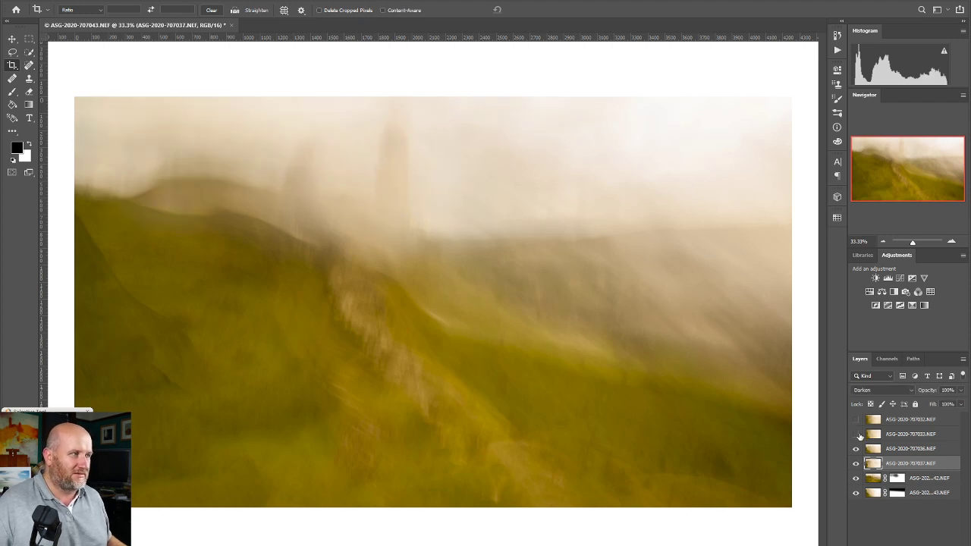
left_click(855, 434)
left_click(855, 434)
left_click(854, 434)
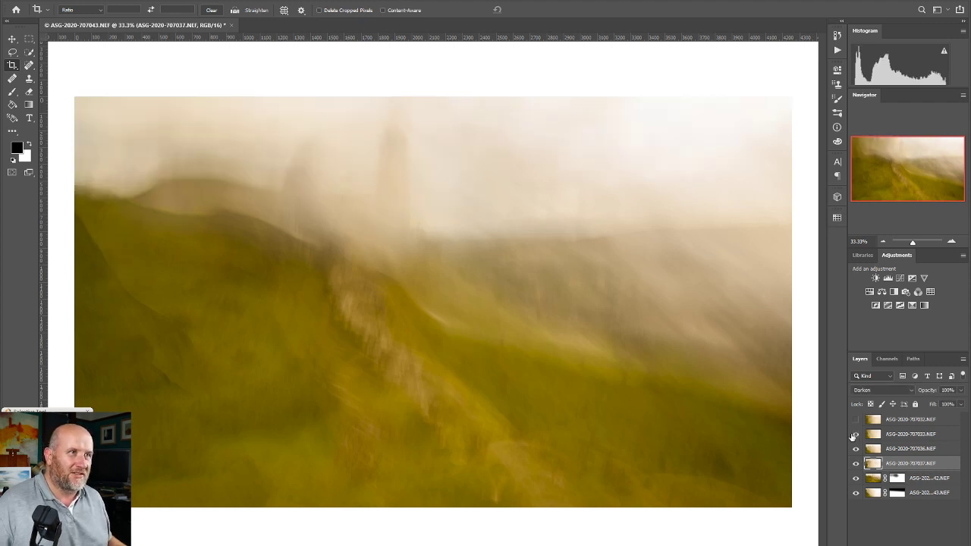
left_click(855, 434)
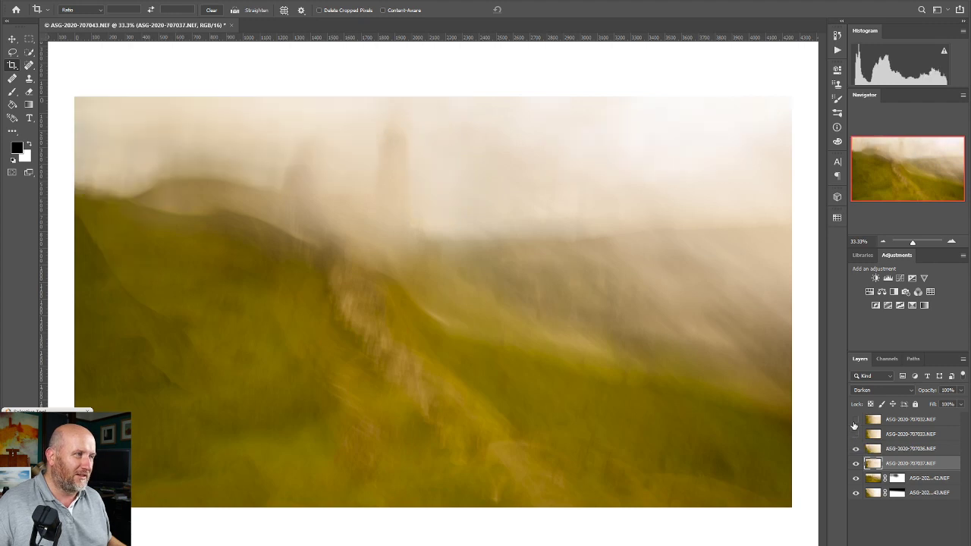
Try the ASG-2020-707032.NEF layer in the blend by showing it and moving it down toward the castle, and hide it again.
left_click(855, 419)
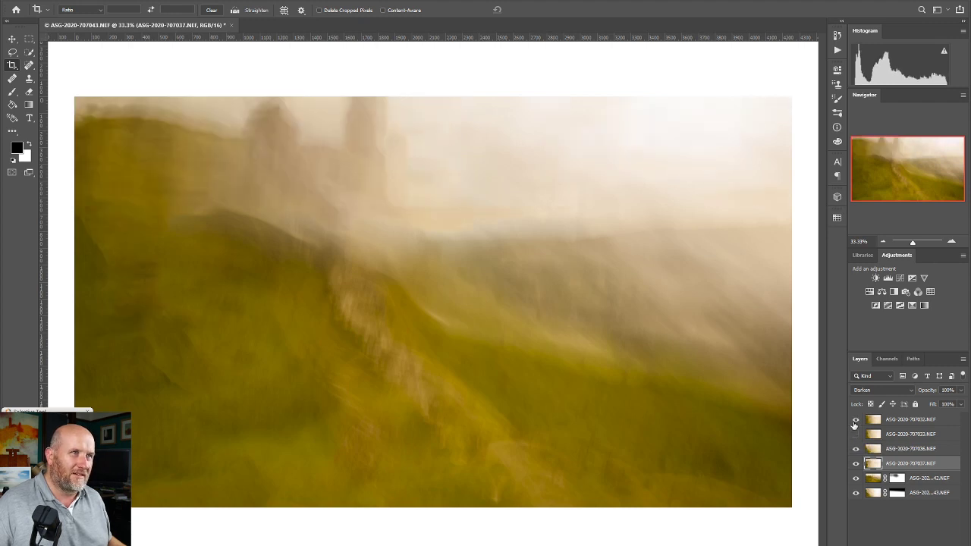
left_click(907, 421)
key("v")
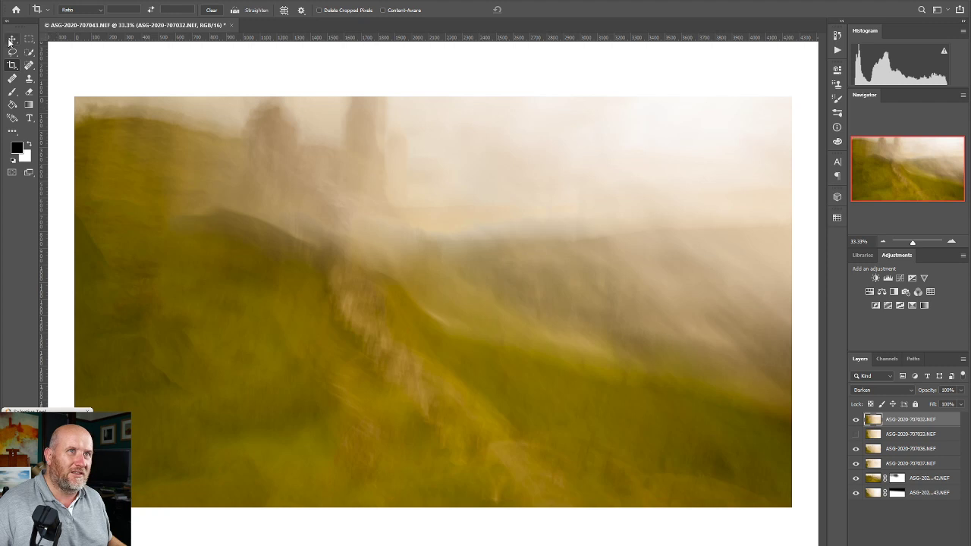
left_click_drag(547, 266, 542, 325)
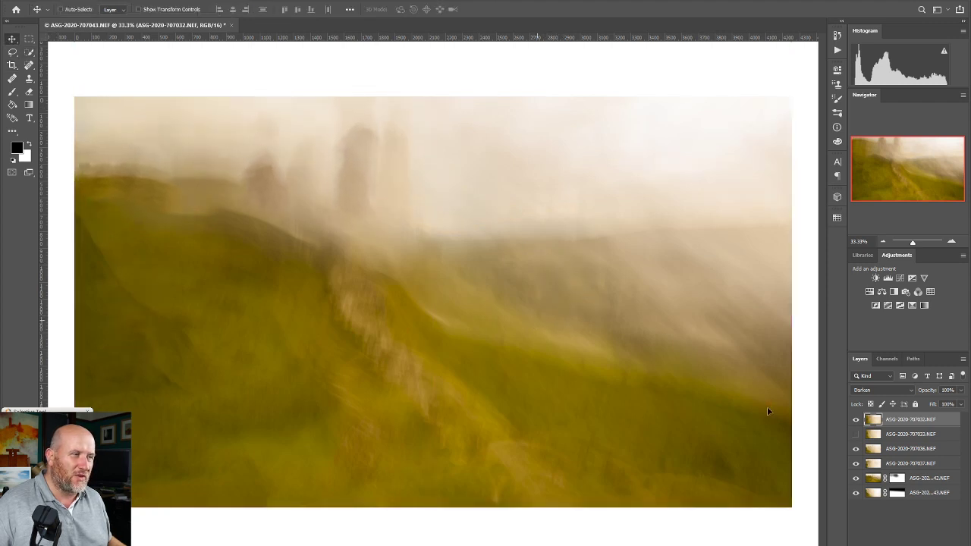
left_click(855, 419)
Try the ASG-2020-707033.NEF layer in the blend by showing it and moving it down, and hide it again.
left_click(855, 434)
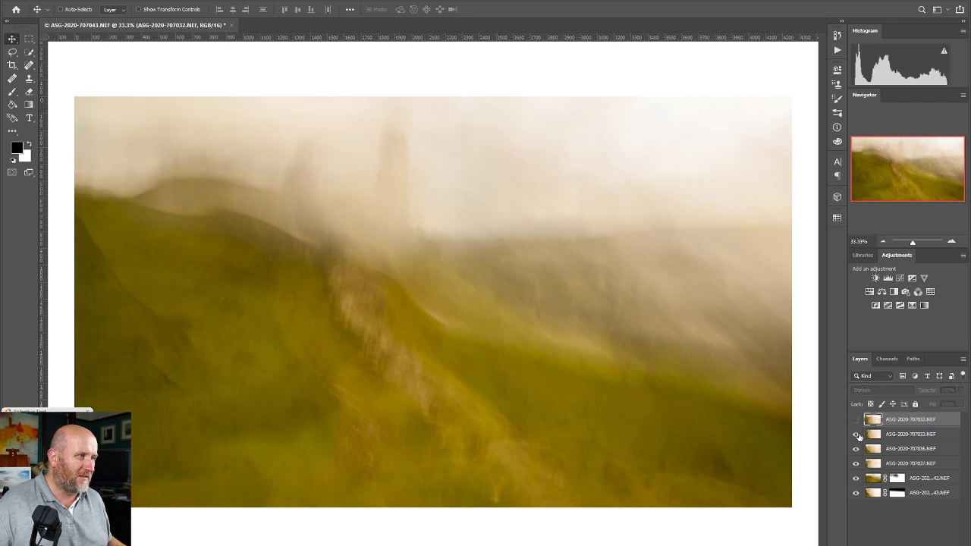
left_click(902, 434)
left_click_drag(585, 305, 590, 349)
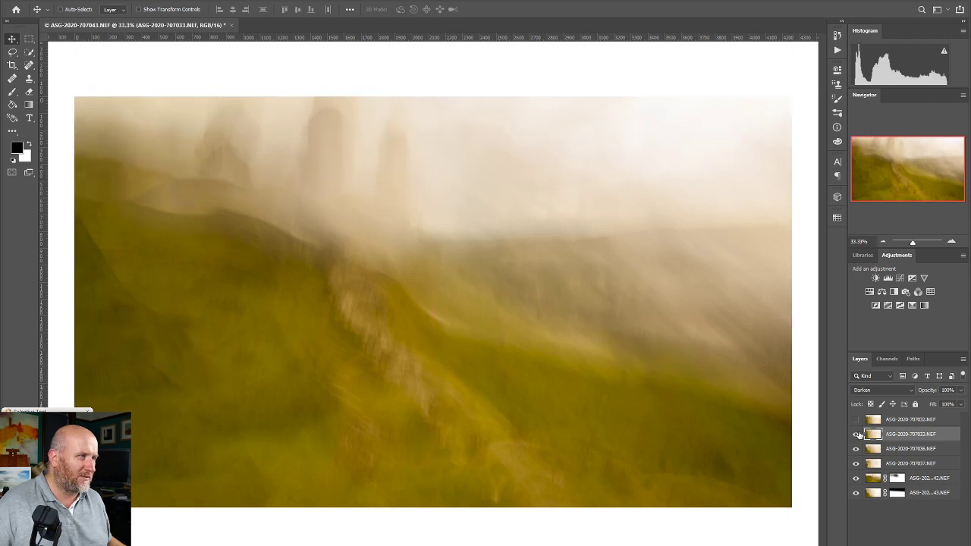
left_click(855, 434)
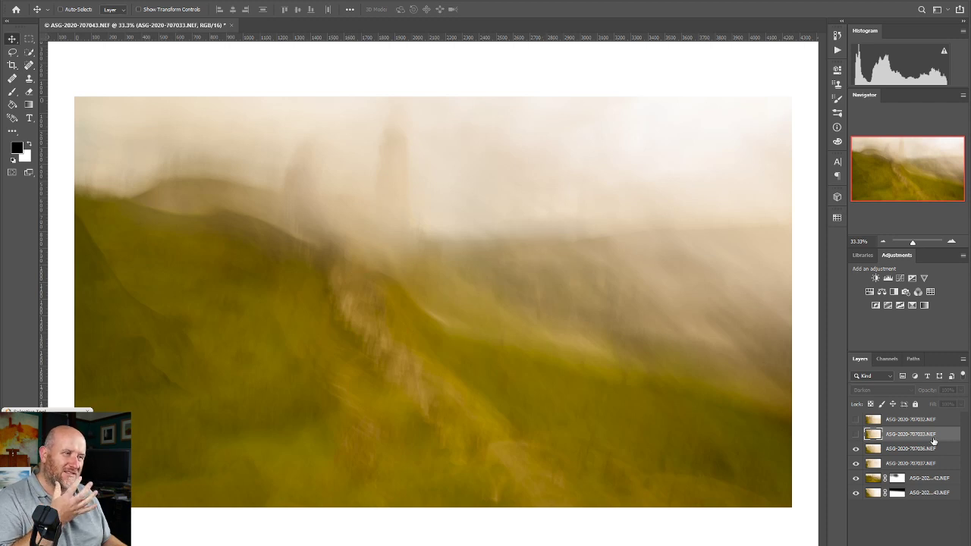
Examine what the two masked bottom layers, ASG-2020-707042.NEF and ASG-2020-707043.NEF, contribute to the cropped blend.
left_click(855, 479)
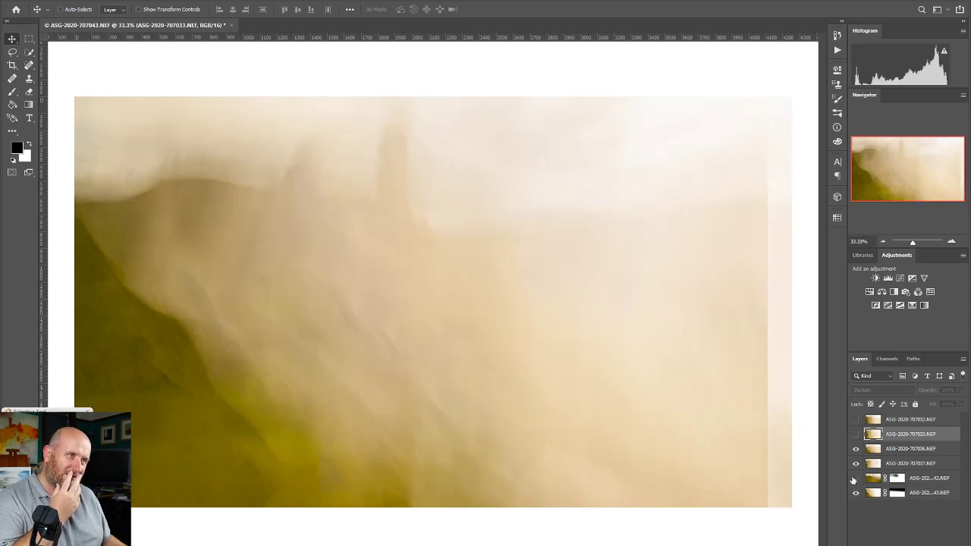
left_click(855, 479)
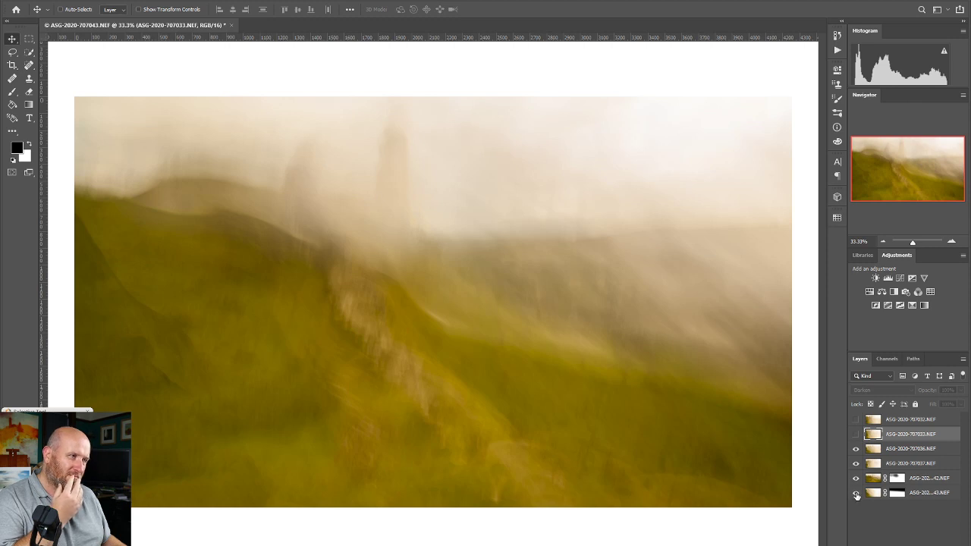
left_click(856, 493)
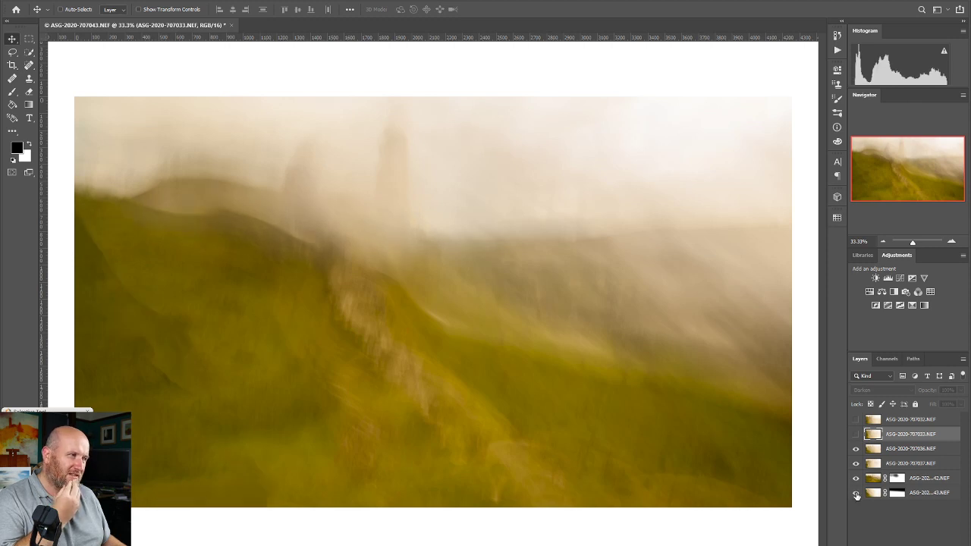
Check what the ASG-2020-707037.NEF layer adds, and delete the hidden layers ASG-2020-707032.NEF and ASG-2020-707033.NEF.
left_click(856, 464)
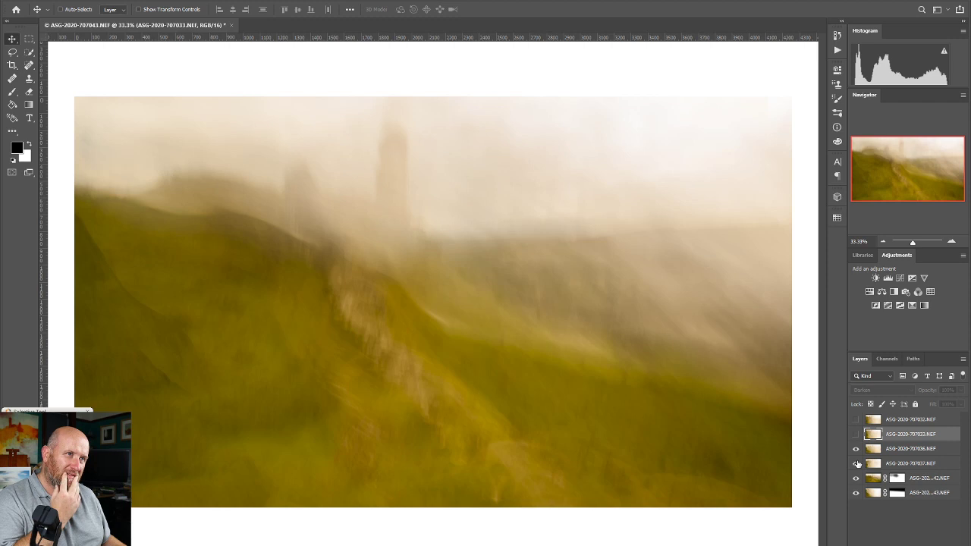
left_click(856, 464)
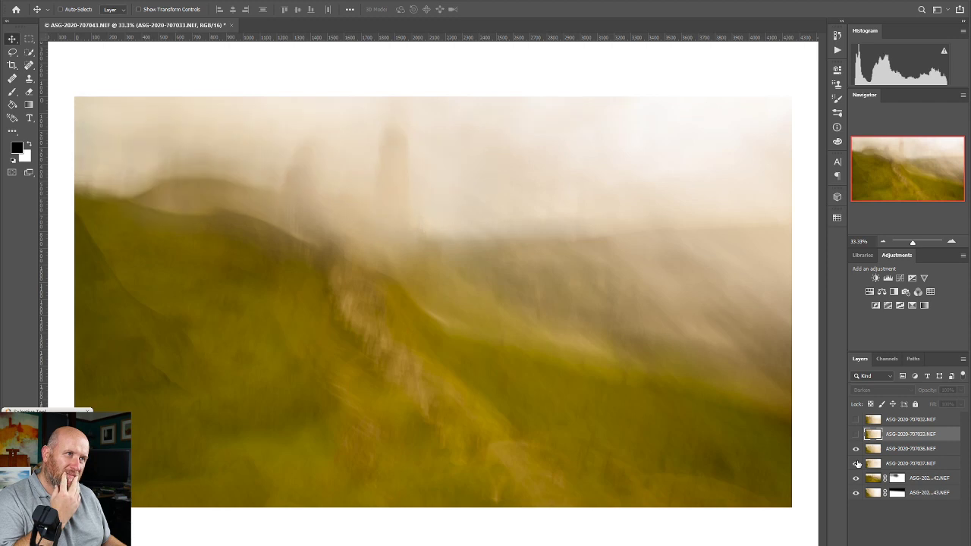
left_click(943, 448)
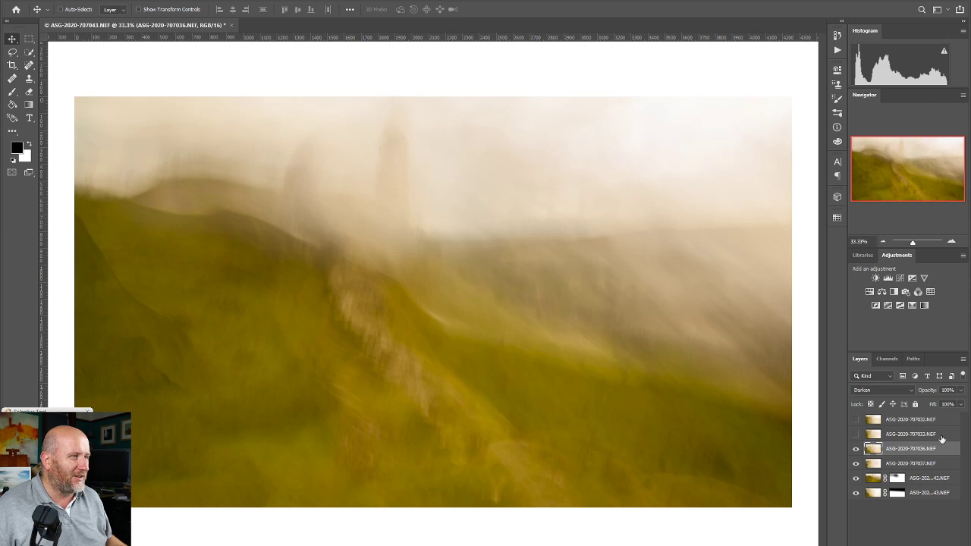
left_click(941, 434)
left_click(938, 422, "shift")
left_click_drag(943, 434, 939, 544)
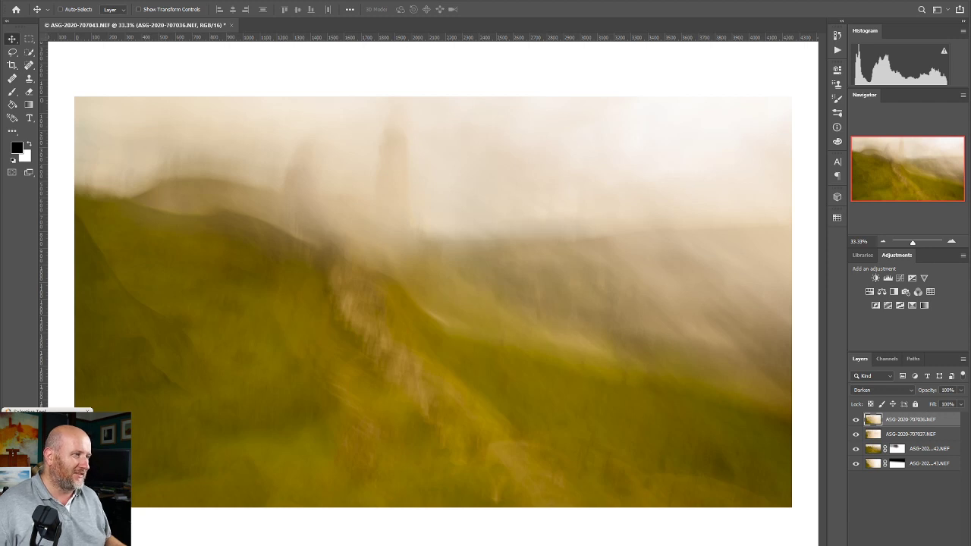
Add an empty layer above the castle frames and fill it entirely with a bright orange foreground colour.
left_click(928, 545)
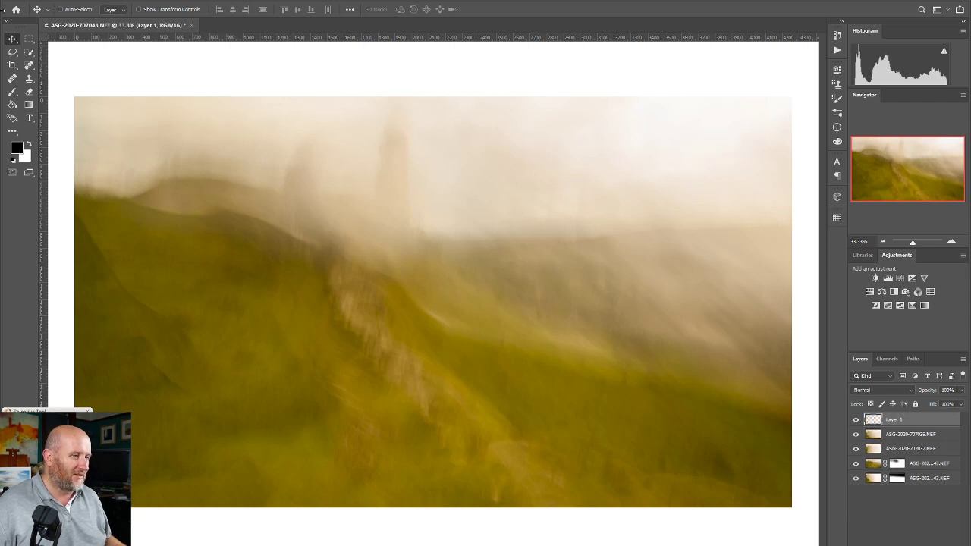
left_click(16, 148)
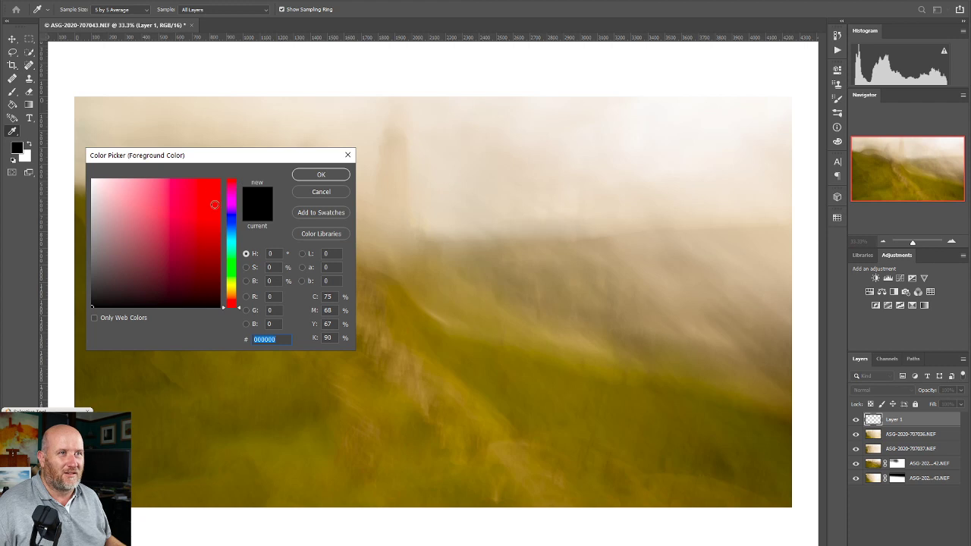
left_click(237, 297)
left_click_drag(200, 223, 190, 206)
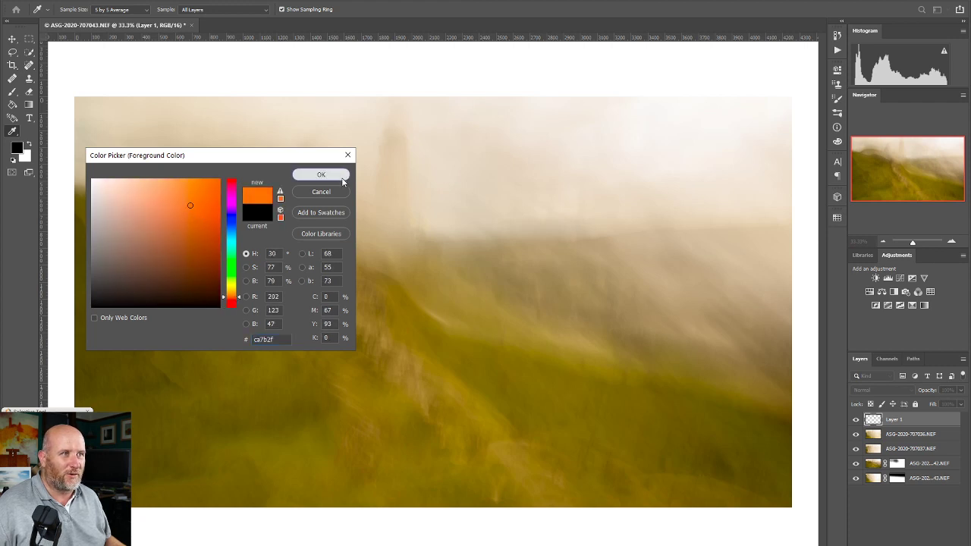
left_click(342, 179)
left_click(12, 104)
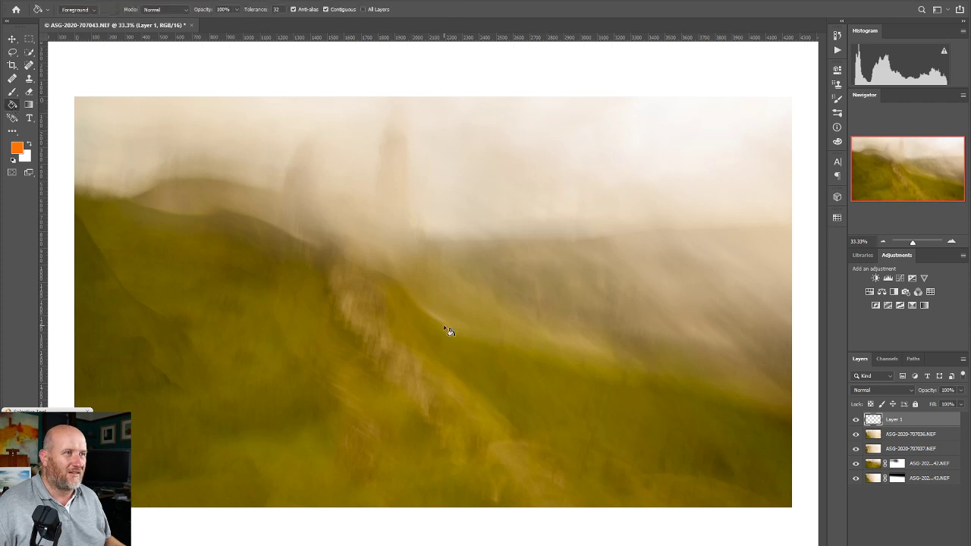
left_click(542, 365)
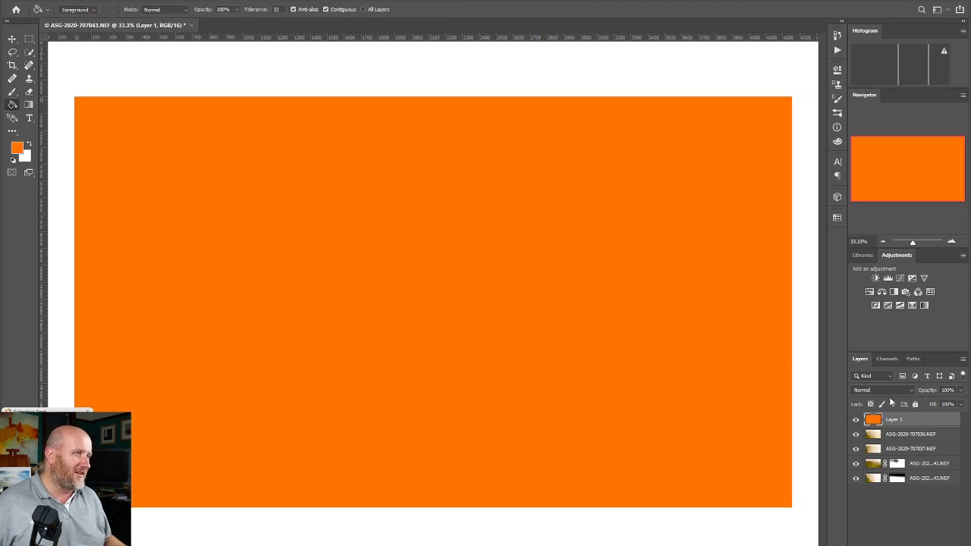
Blend the orange fill layer into the image with the Hue blending mode at 50% opacity.
left_click(892, 391)
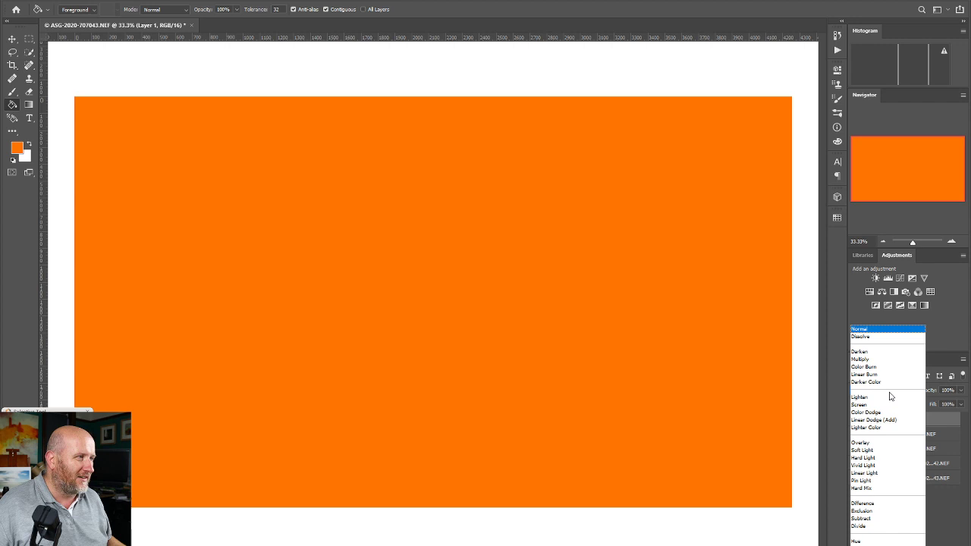
left_click(871, 539)
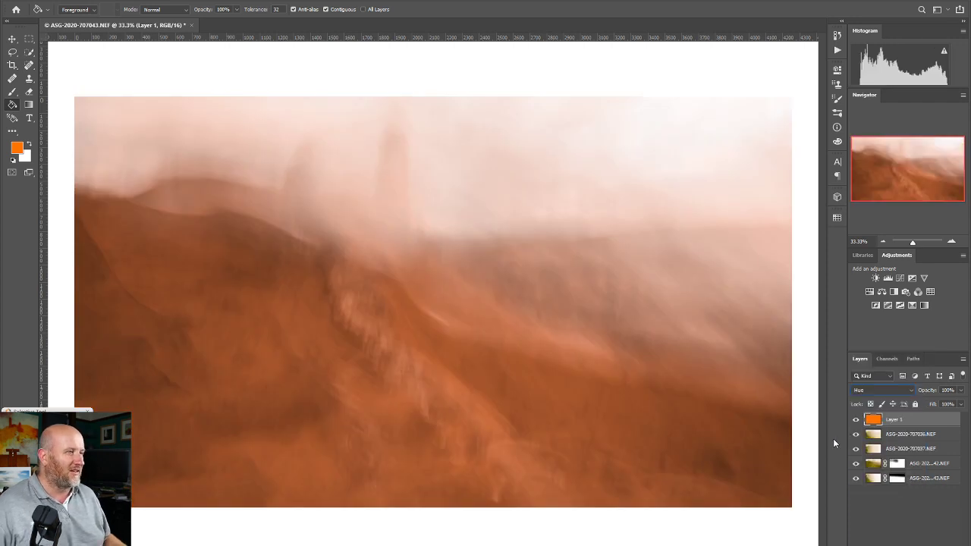
left_click(960, 404)
left_click_drag(954, 403, 938, 406)
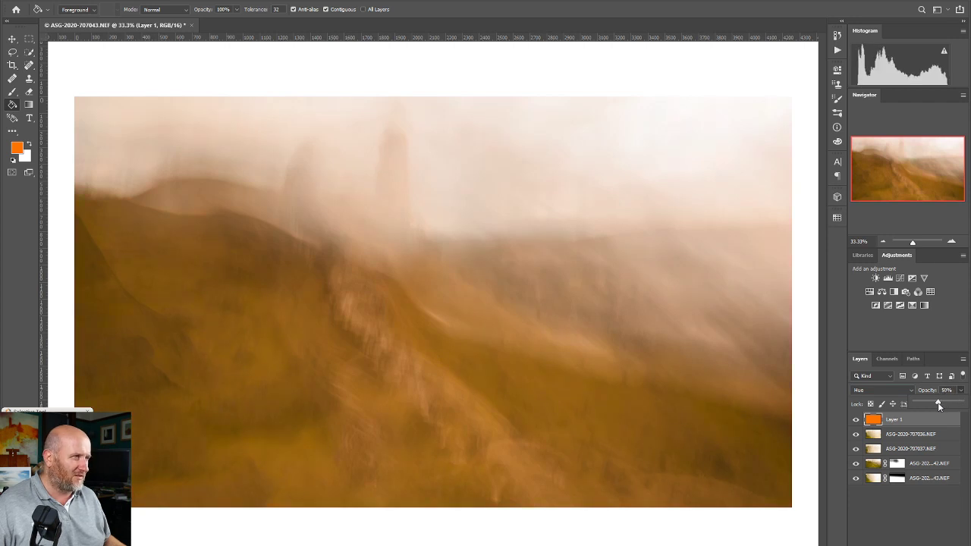
Compare the landscape with and without the orange Hue layer several times to judge the warm tint.
left_click(857, 421)
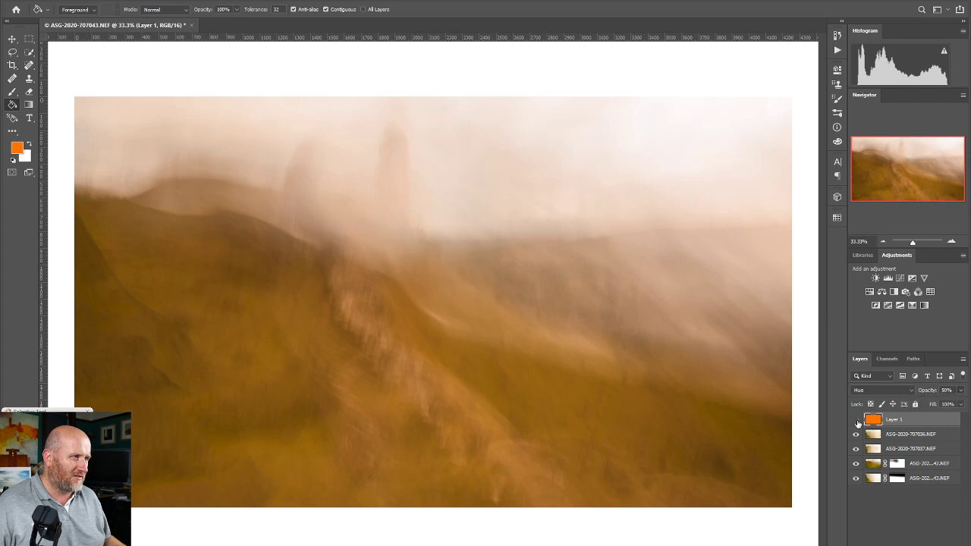
left_click(856, 421)
left_click(858, 423)
left_click(857, 423)
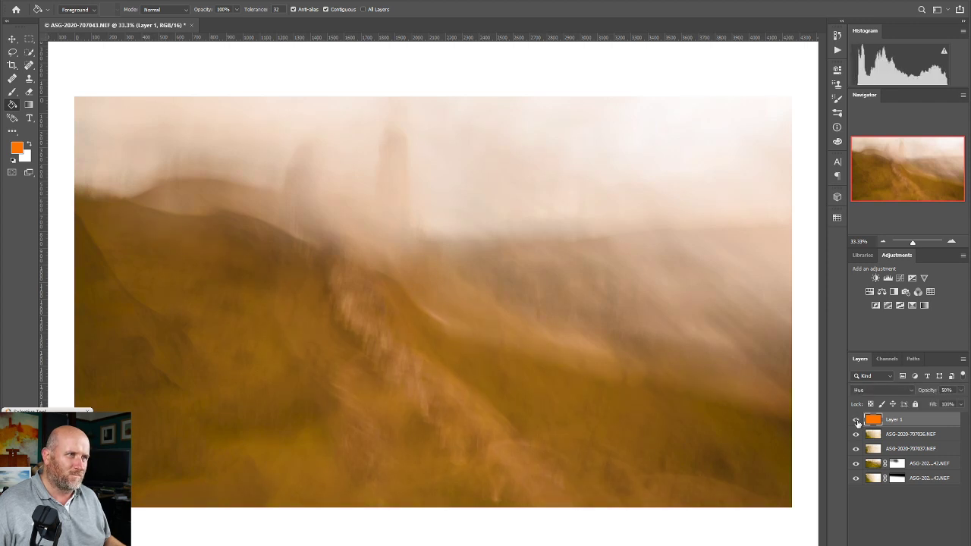
left_click(857, 422)
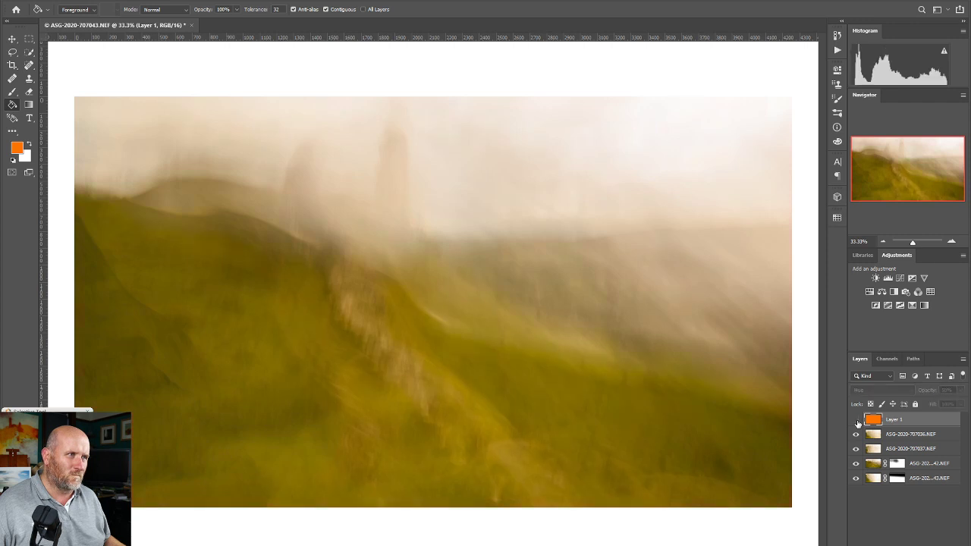
left_click(857, 422)
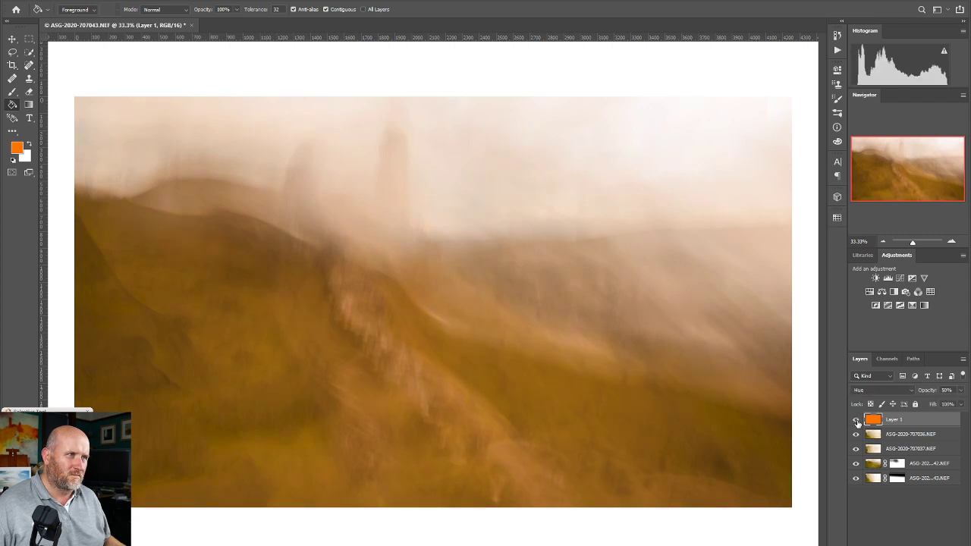
left_click(857, 423)
left_click(857, 422)
left_click(857, 423)
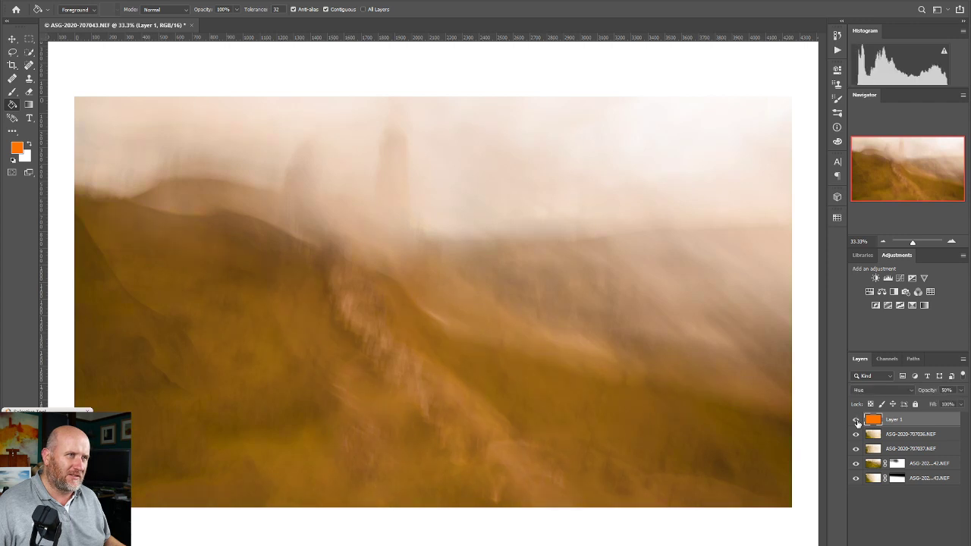
Try the orange Hue layer at 26% opacity and compare the image with and without it.
left_click(961, 390)
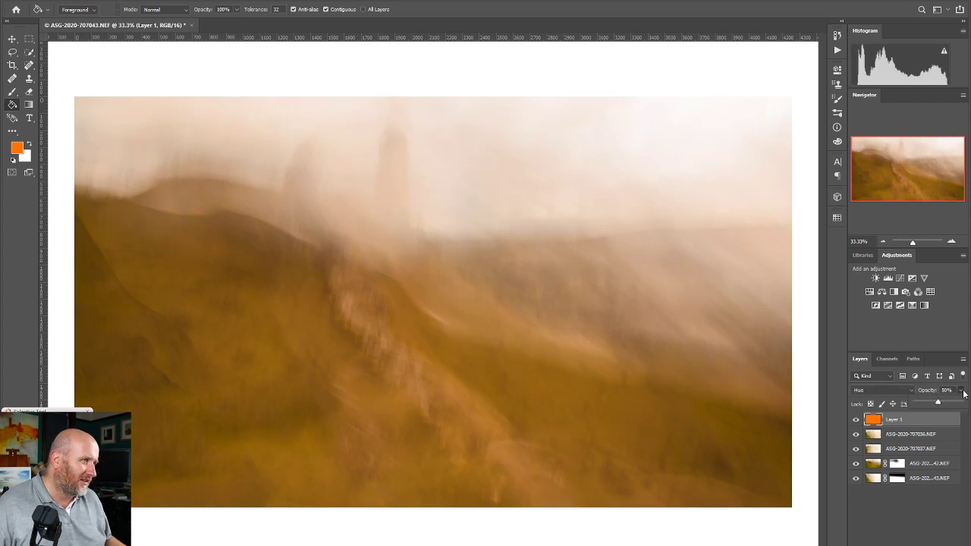
left_click(857, 423)
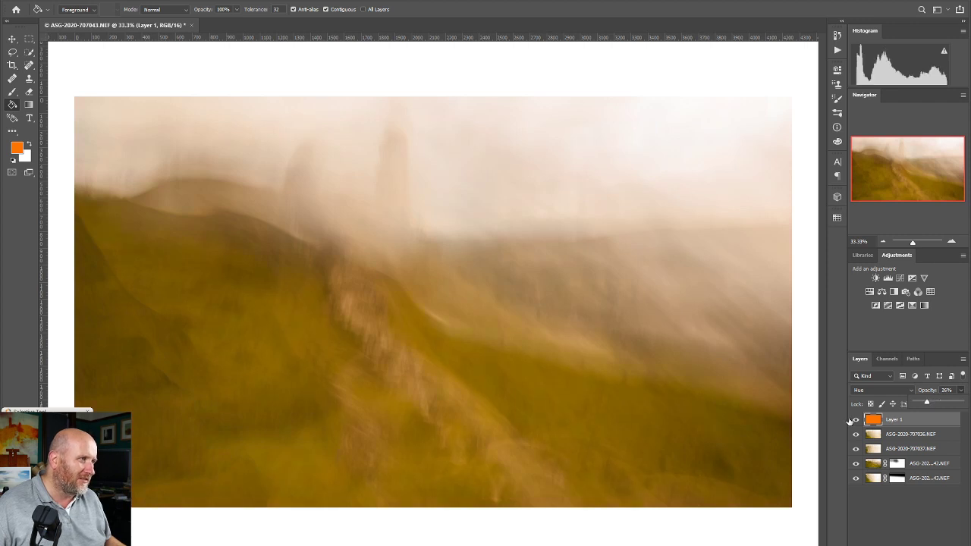
left_click(858, 423)
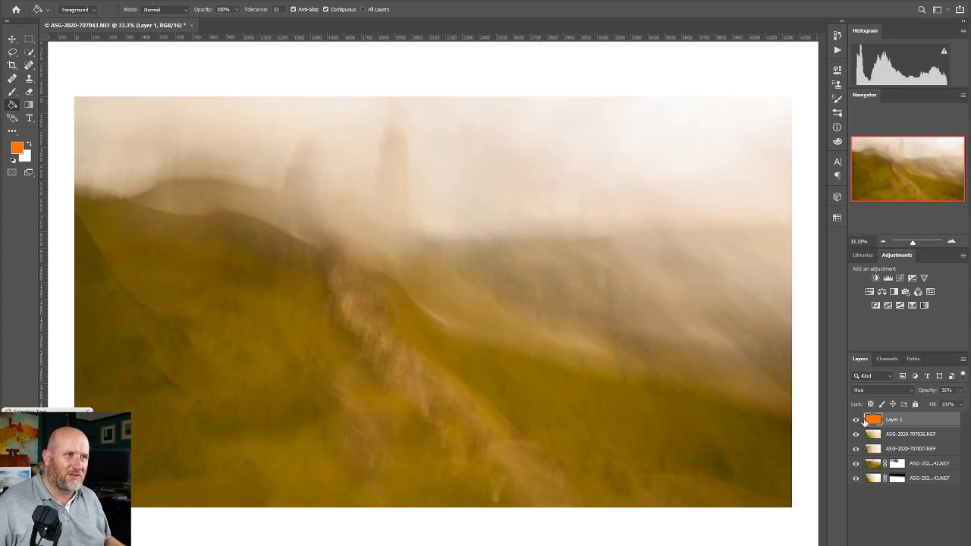
Set the orange Hue layer's opacity to 36% and compare the image with and without the tint.
left_click(959, 392)
left_click_drag(928, 404, 933, 406)
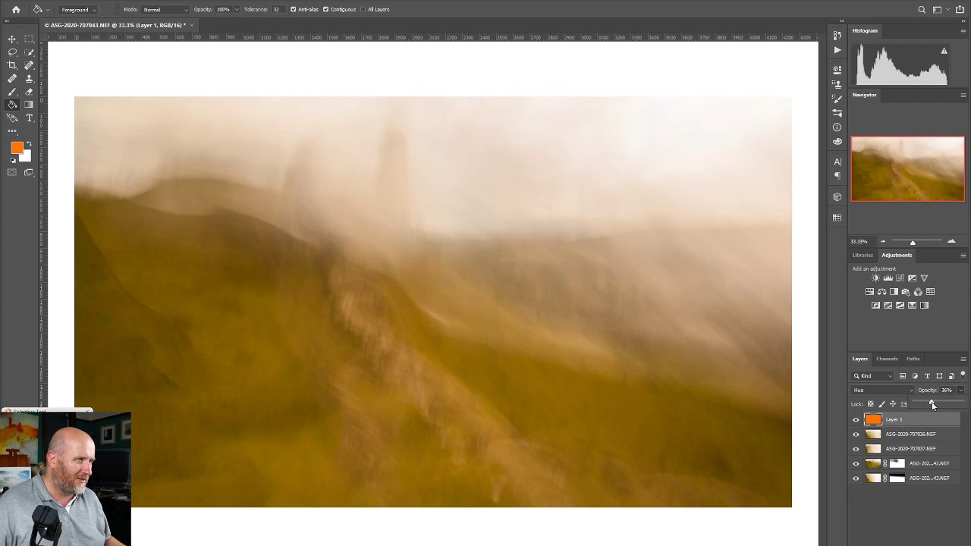
left_click(913, 511)
left_click(857, 422)
left_click(857, 423)
left_click(857, 422)
left_click(857, 423)
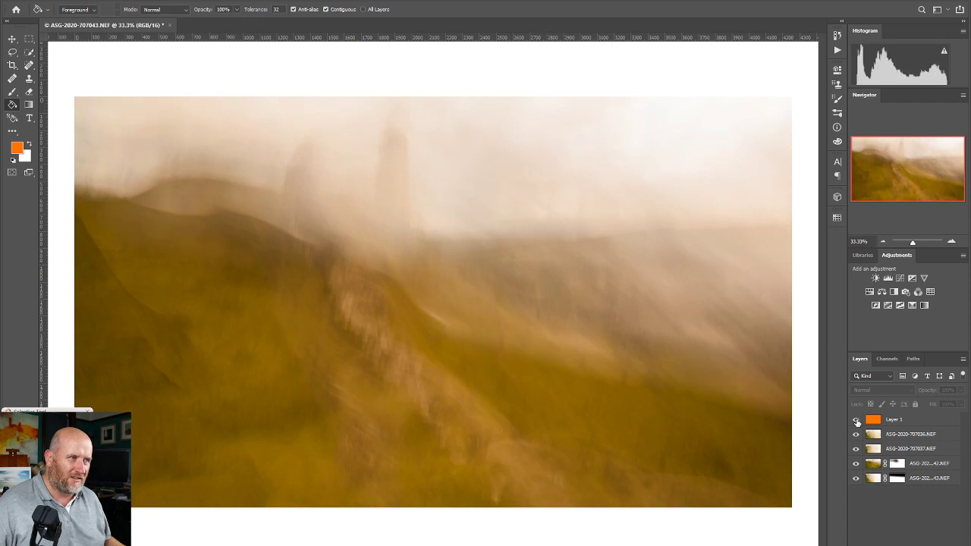
Mask the orange layer and partly erase its tint over the image's right-hand hillside and sky with a soft 800 px eraser at 45% opacity.
left_click(895, 418)
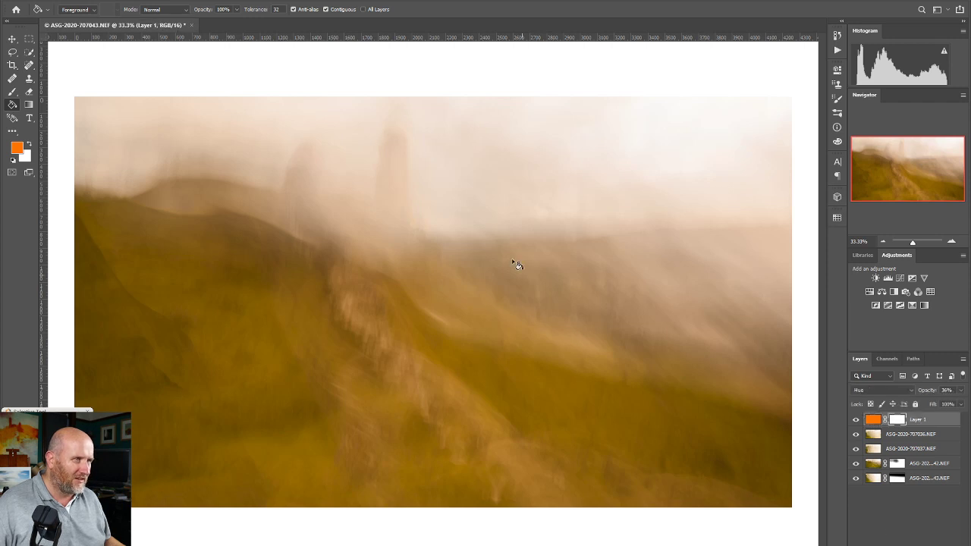
key("ctrl+alt+m")
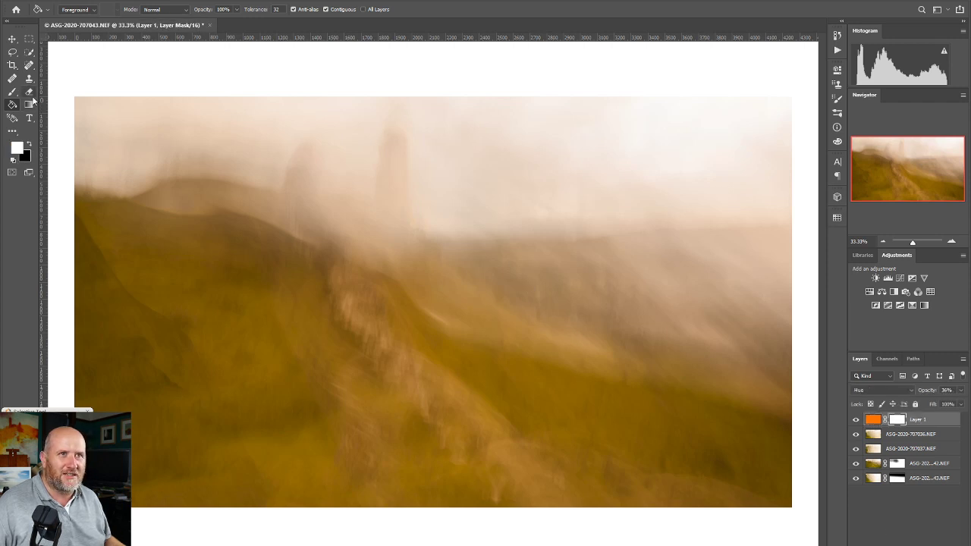
key("b")
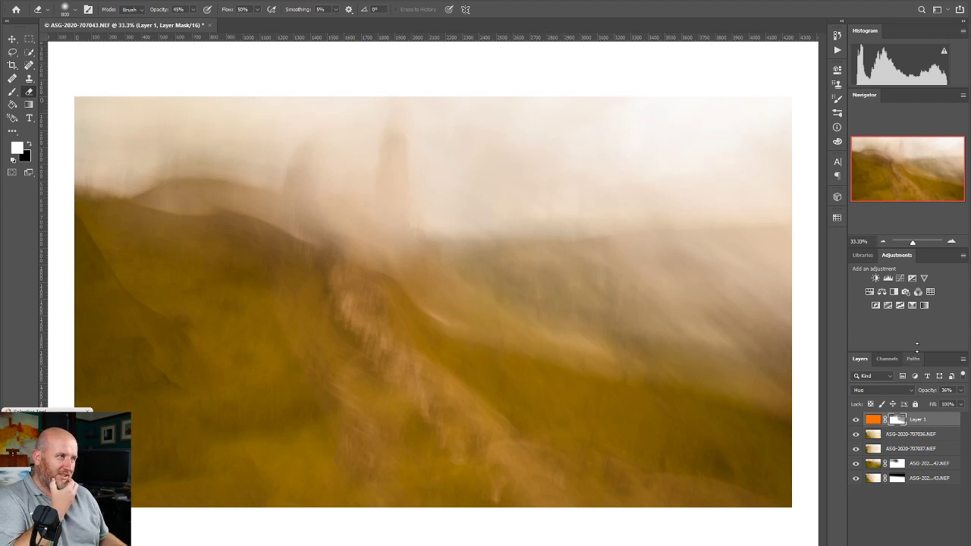
Add a Curves adjustment with a gentle S-curve that darkens the shadows and slightly lowers the white end point.
left_click(900, 278)
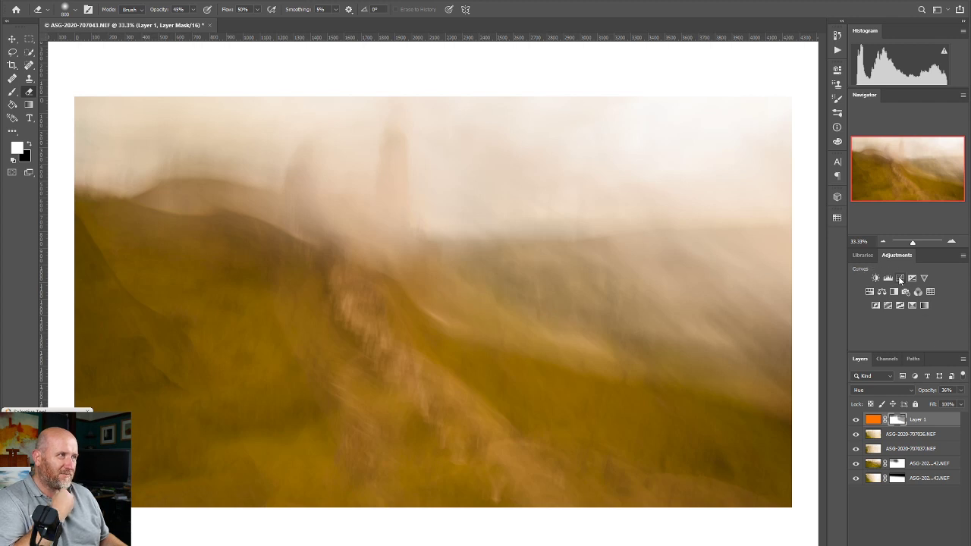
mouse_move(767, 167)
left_mouse_down()
mouse_move(760, 177)
mouse_move(778, 154)
left_mouse_up()
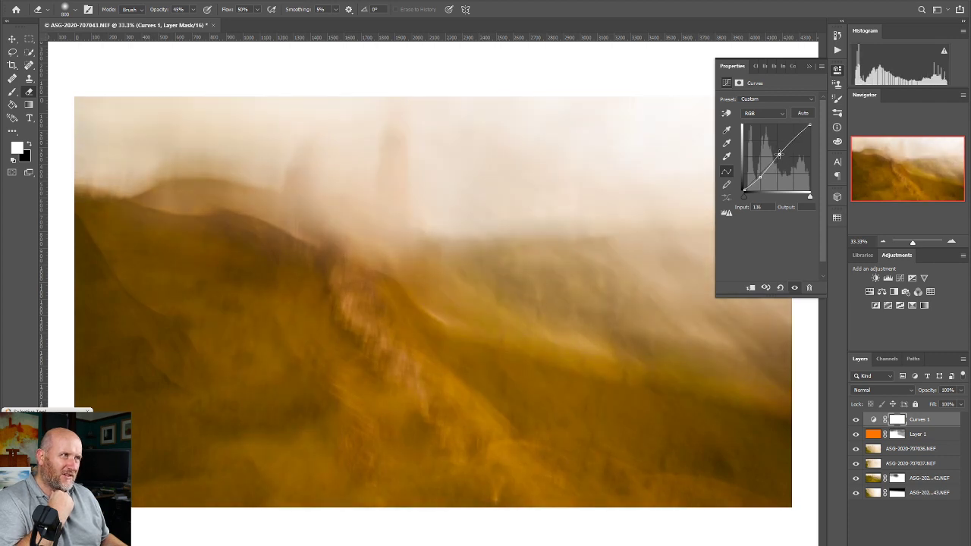
left_click(810, 125)
left_click_drag(818, 128, 818, 127)
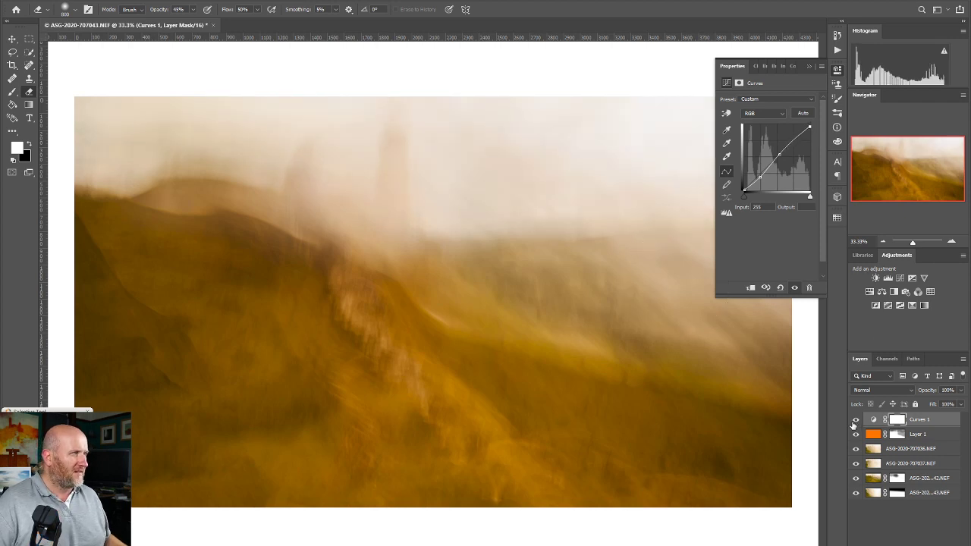
Compare the image with and without the Curves adjustment, and with and without the orange tint layer.
left_click(855, 422)
left_click(855, 421)
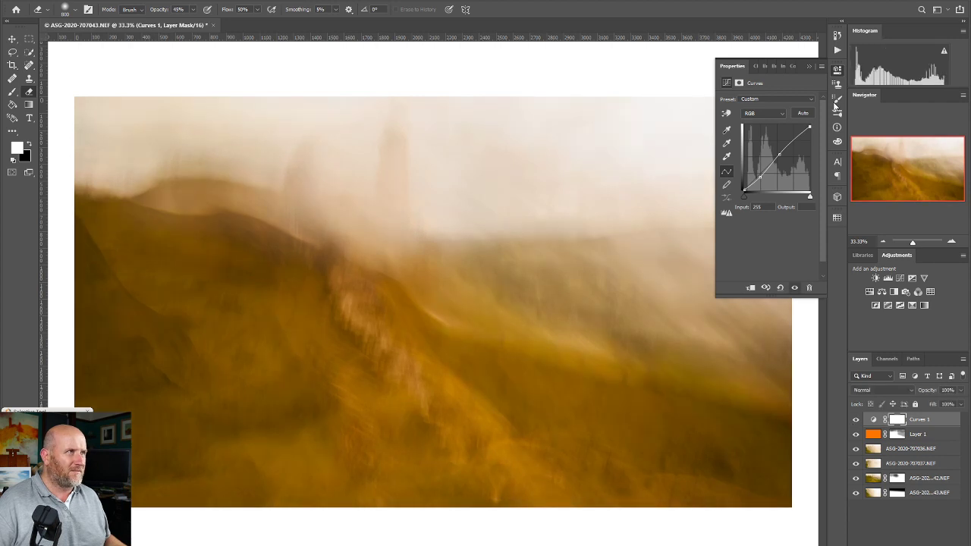
left_click(838, 69)
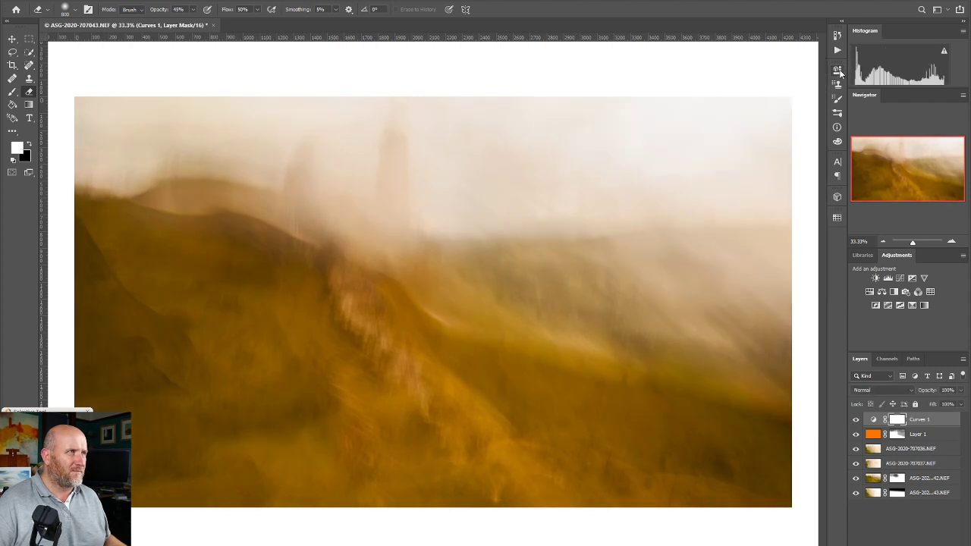
left_click(855, 422)
left_click(856, 421)
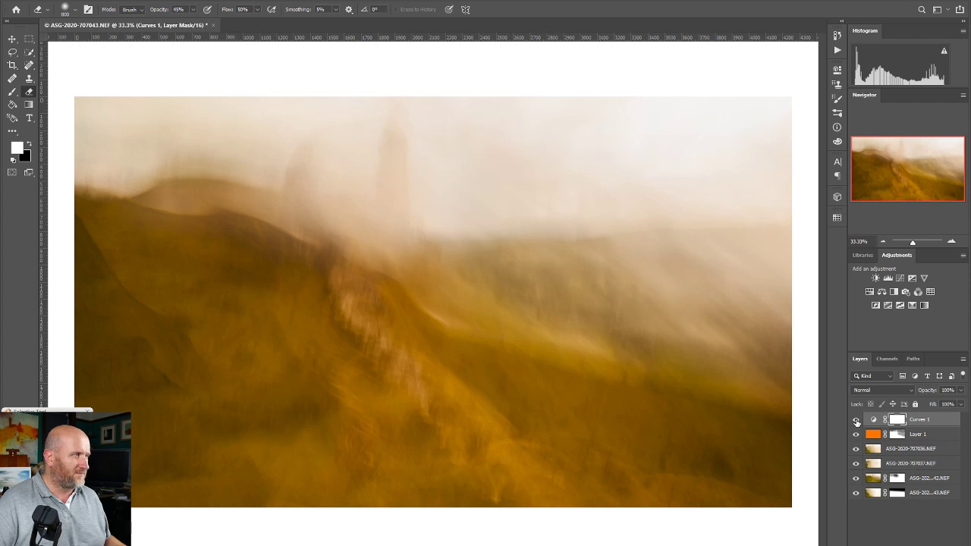
left_click(856, 422)
left_click(857, 422)
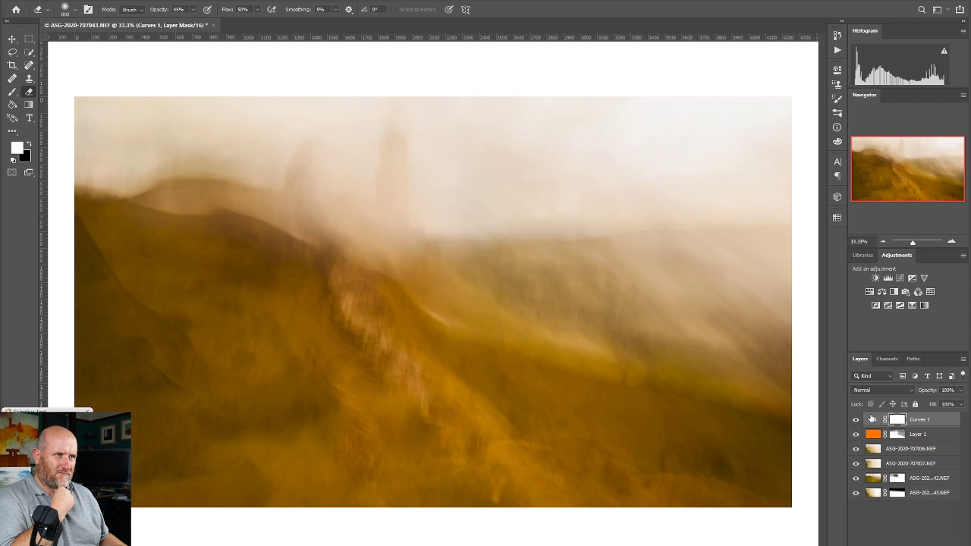
left_click(856, 434)
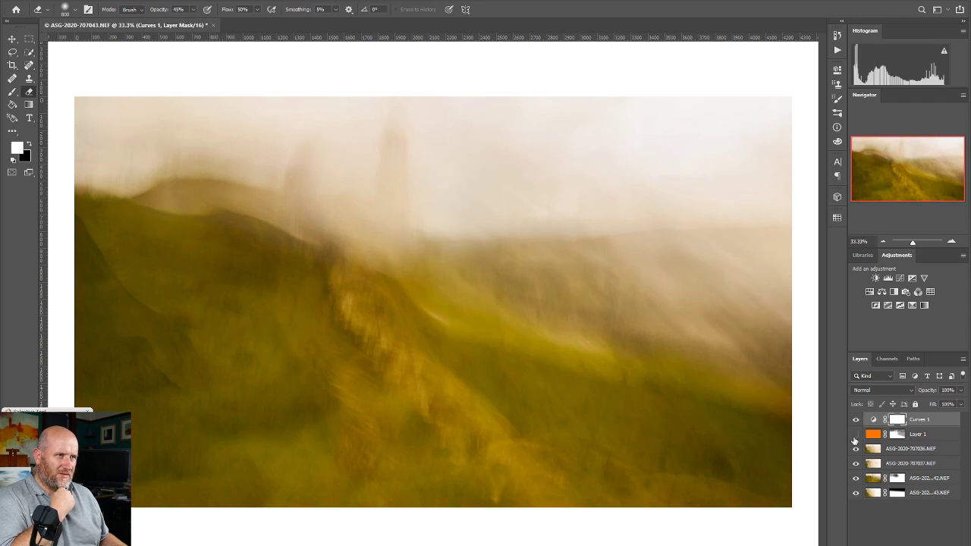
left_click(856, 435)
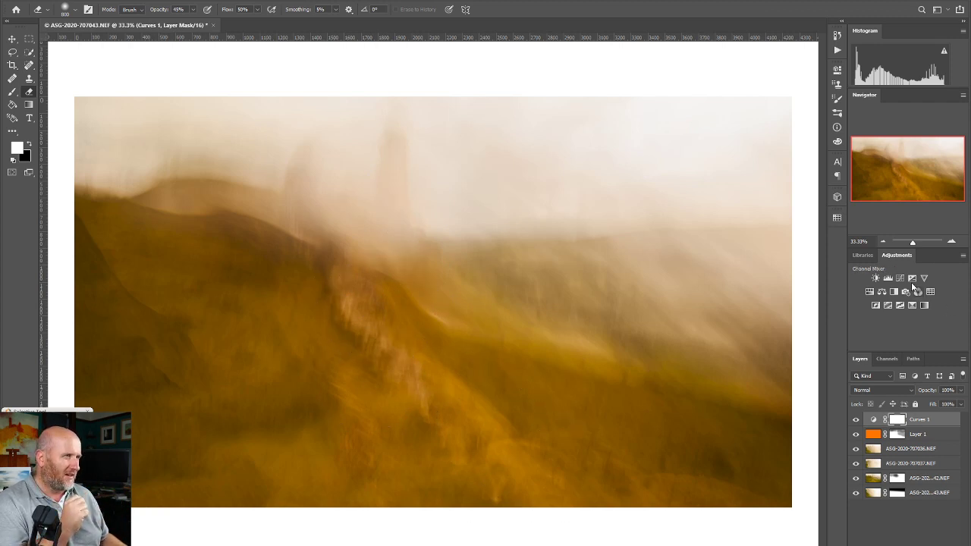
Add a Hue/Saturation adjustment above the Curves layer with saturation at -39.
left_click(870, 293)
left_click_drag(767, 160, 750, 159)
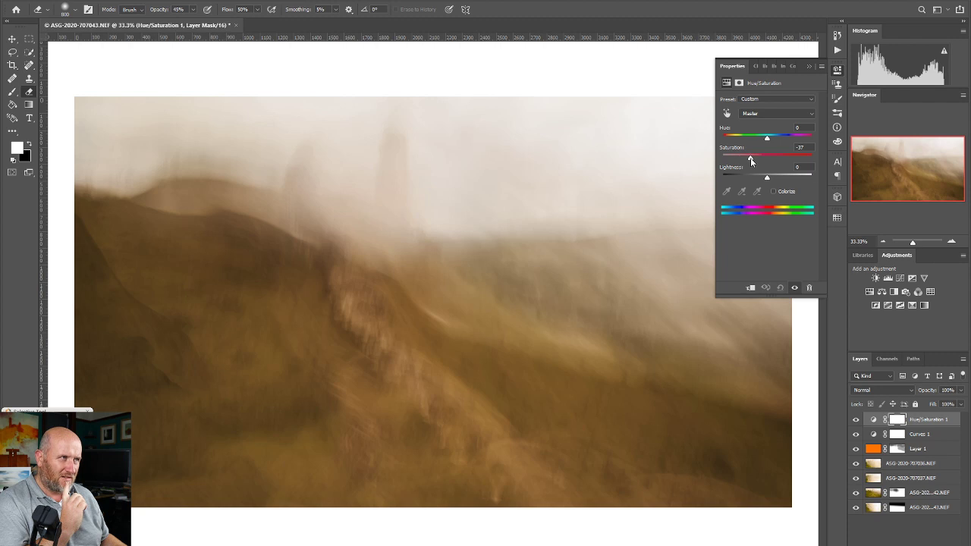
left_click_drag(750, 159, 749, 160)
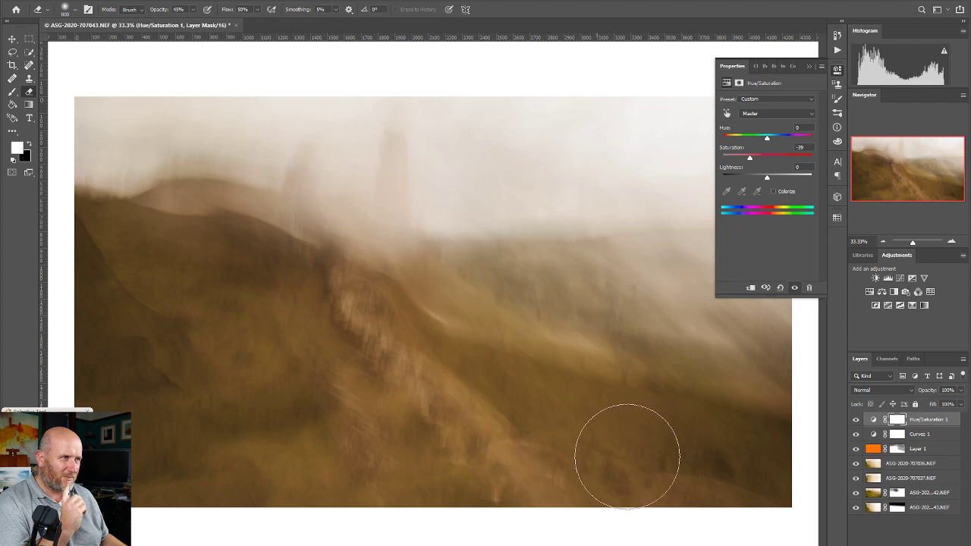
Invert the Hue/Saturation layer mask to black and choose the Brush tool for painting on it.
left_click(897, 421)
right_click(898, 422)
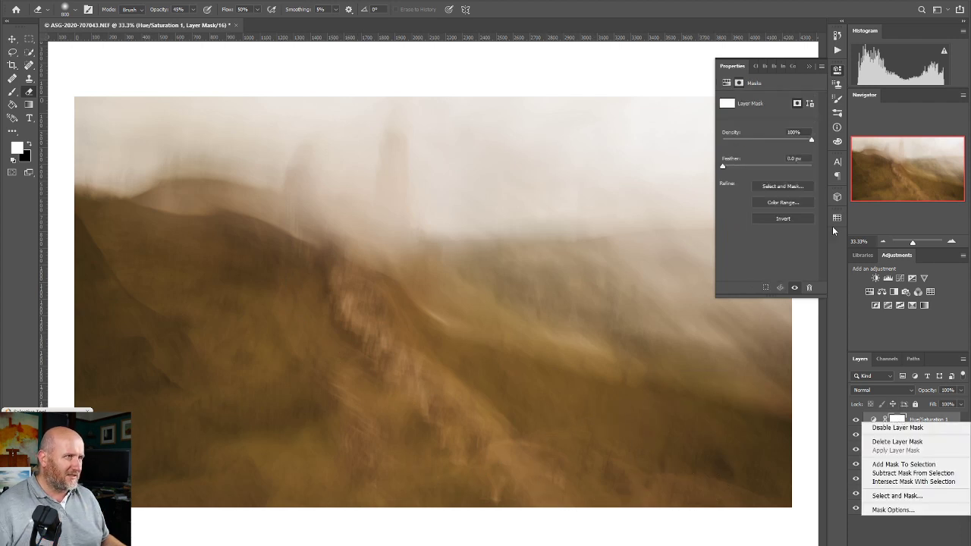
left_click(792, 219)
left_click(788, 218)
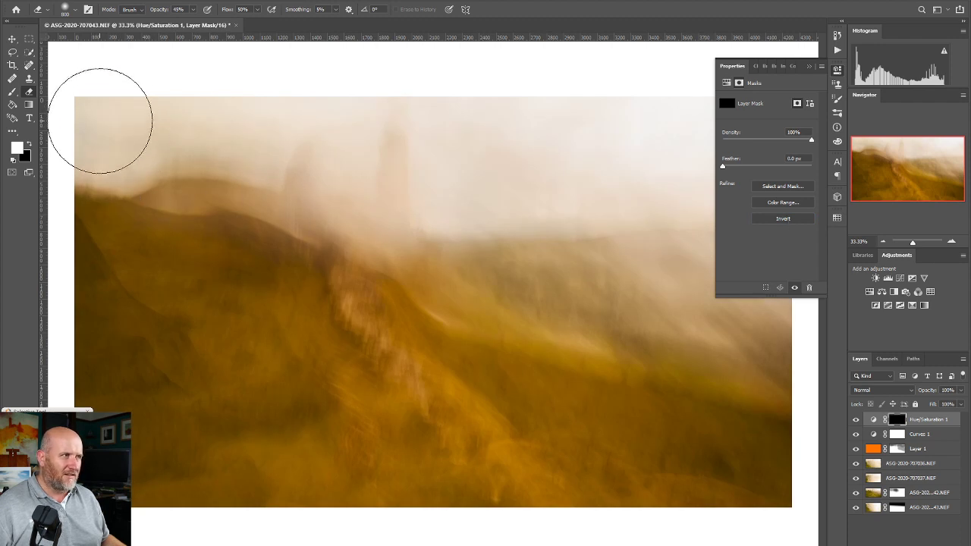
left_click(12, 91)
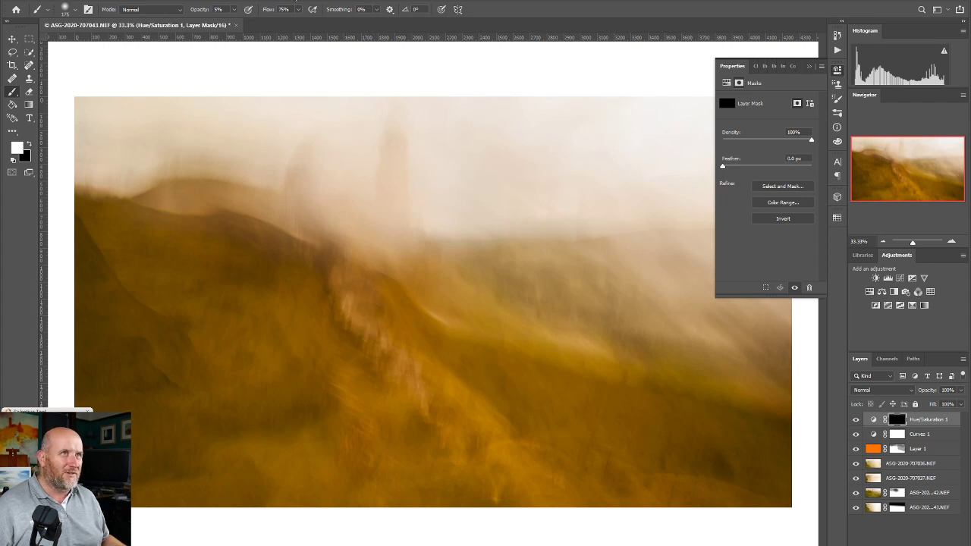
Try painting the desaturation onto the central hillside path with a white brush at 83% opacity, and undo the stroke.
left_click(233, 10)
left_click_drag(237, 26, 274, 24)
mouse_move(374, 309)
left_mouse_down()
mouse_move(337, 272)
mouse_move(356, 326)
mouse_move(351, 269)
mouse_move(391, 343)
mouse_move(351, 312)
mouse_move(413, 365)
mouse_move(434, 397)
mouse_move(396, 360)
mouse_move(490, 464)
mouse_move(443, 396)
mouse_move(519, 475)
left_mouse_up()
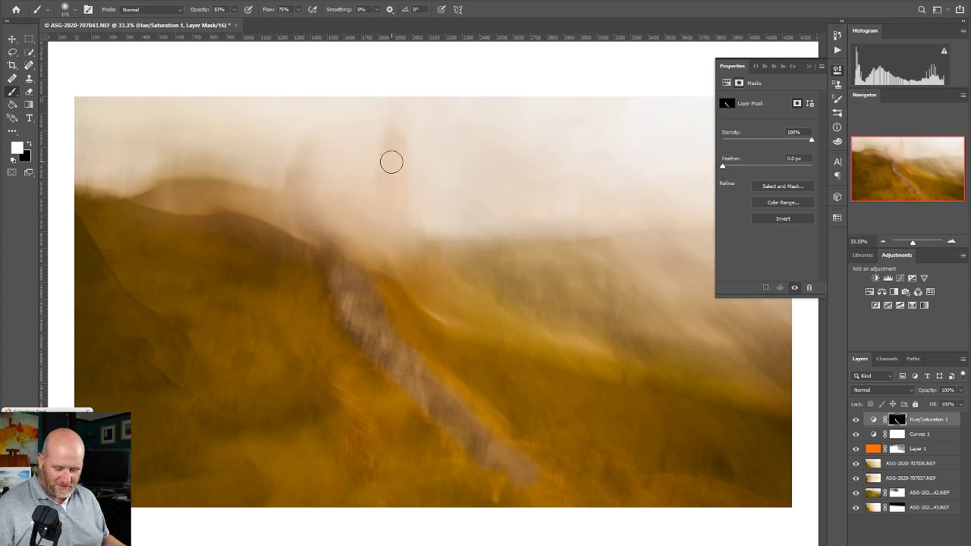
key("ctrl+z")
Paint white on the Hue/Saturation mask along the central hillside path with a 300 px brush at 55% opacity.
left_click(235, 9)
mouse_move(214, 23)
left_mouse_down()
mouse_move(283, 18)
mouse_move(223, 22)
left_mouse_up()
left_click(258, 3)
key("bracketright")
key("bracketright")
key("bracketright")
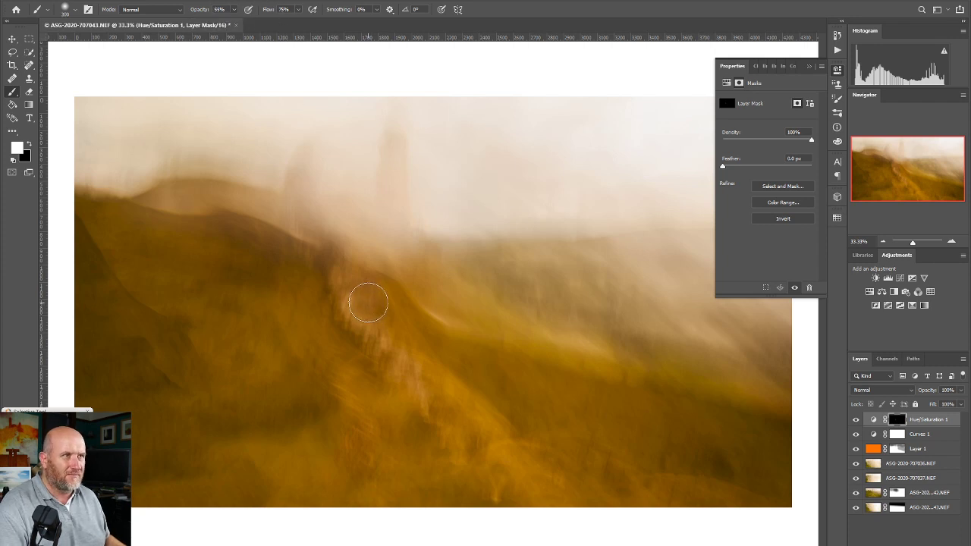
mouse_move(345, 273)
left_mouse_down()
mouse_move(358, 321)
mouse_move(375, 341)
mouse_move(486, 427)
mouse_move(494, 448)
mouse_move(379, 294)
mouse_move(320, 261)
mouse_move(335, 258)
mouse_move(359, 282)
mouse_move(373, 321)
mouse_move(465, 417)
left_mouse_up()
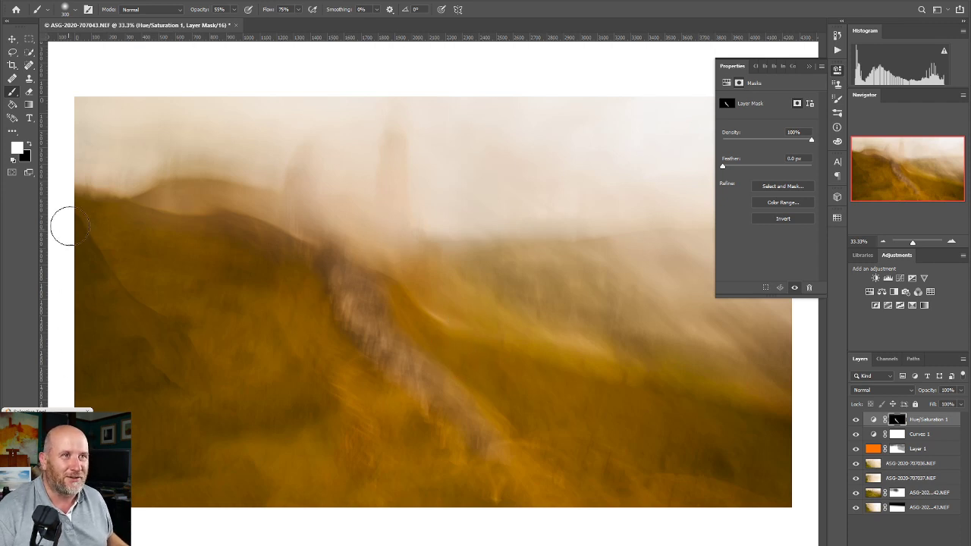
Compare the image with and without the desaturated path, and collapse the adjustment's properties.
left_click(856, 421)
left_click(856, 420)
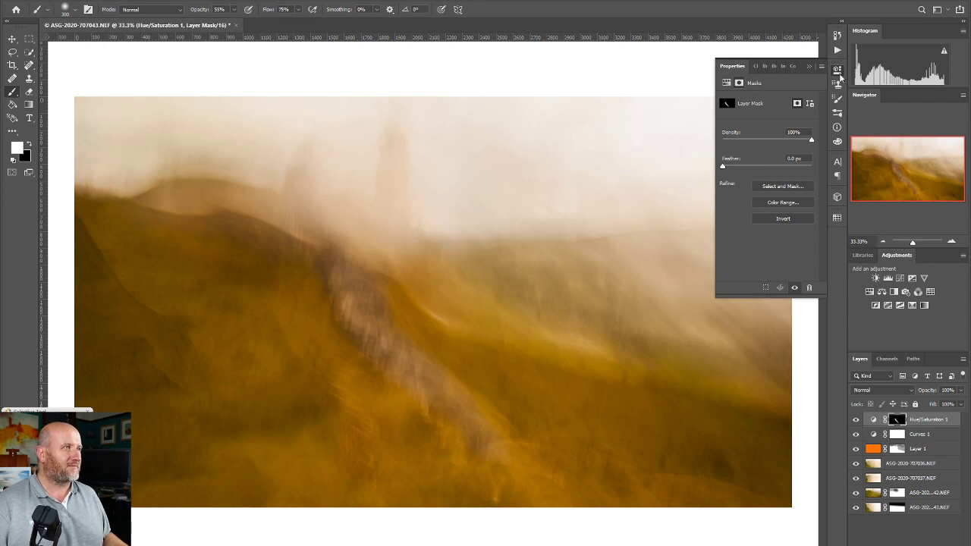
left_click(838, 72)
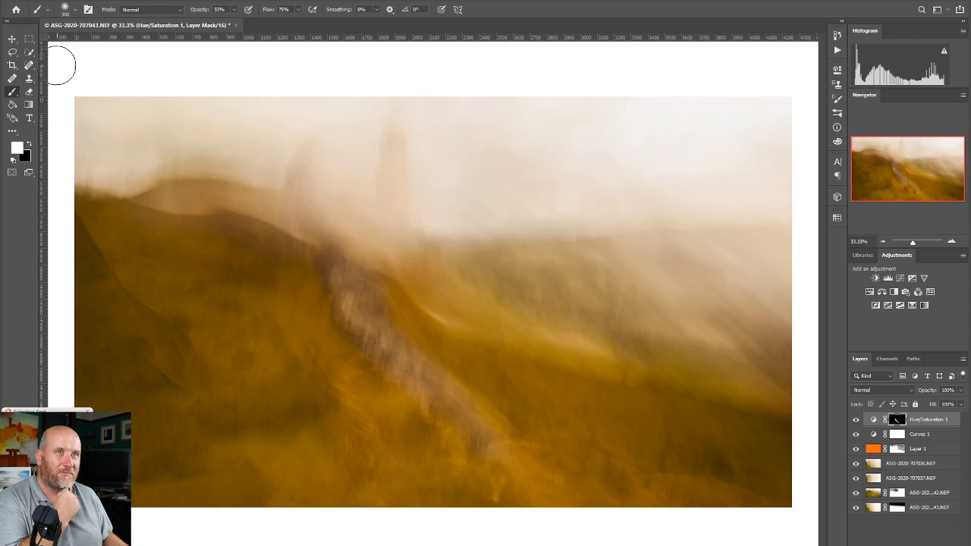
Inspect the towers, hillside and path close up, and compare the whole image with and without the Hue/Saturation adjustment.
left_click(12, 39)
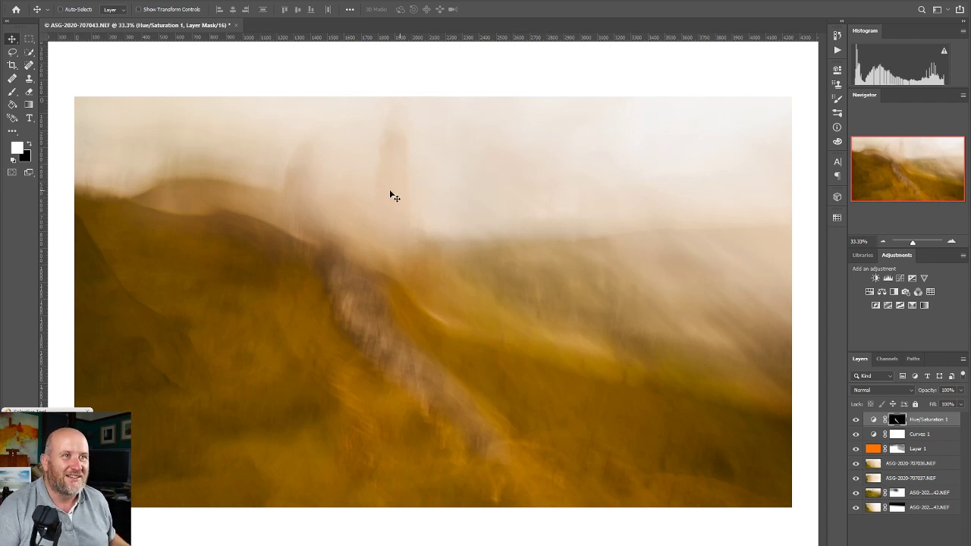
left_click(883, 240)
left_click(951, 242)
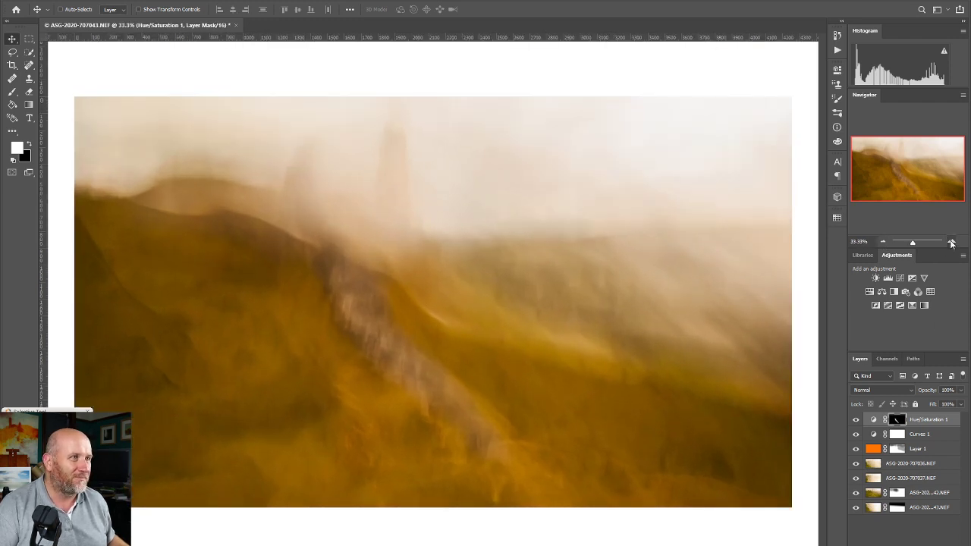
left_click(951, 242)
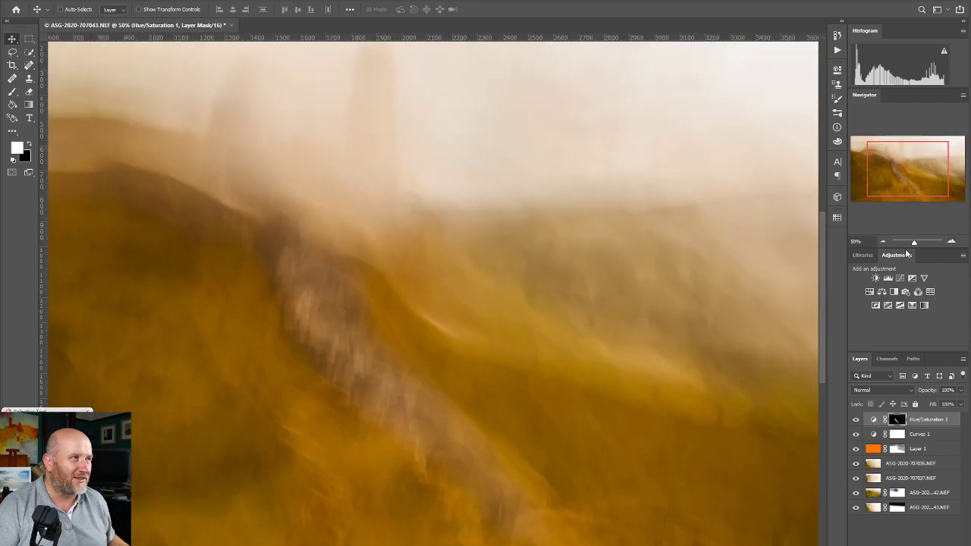
left_click(882, 241)
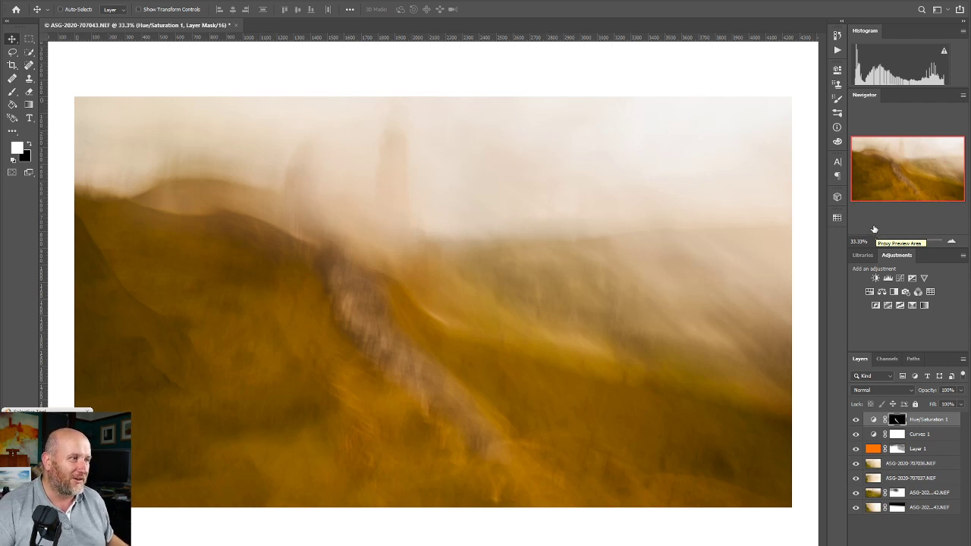
left_click(950, 242)
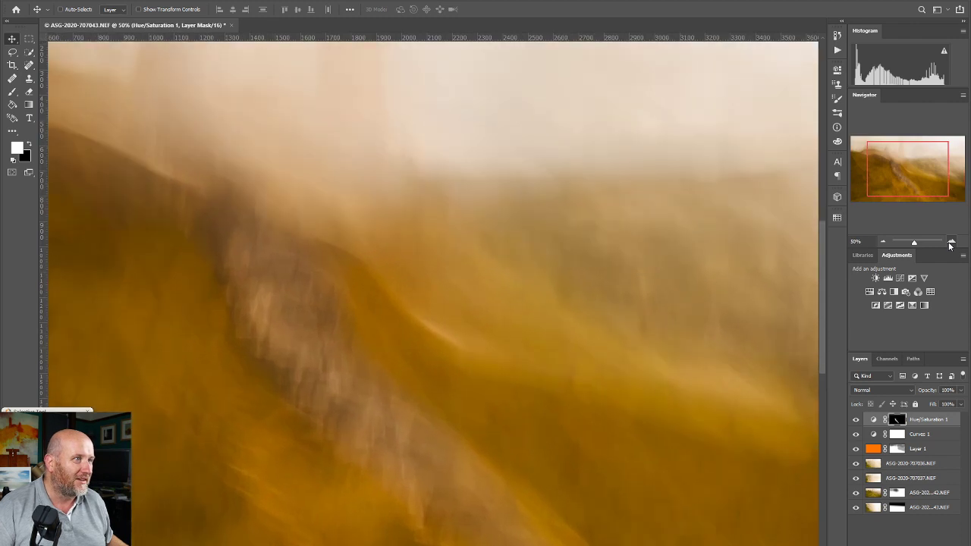
left_click_drag(910, 163, 853, 139)
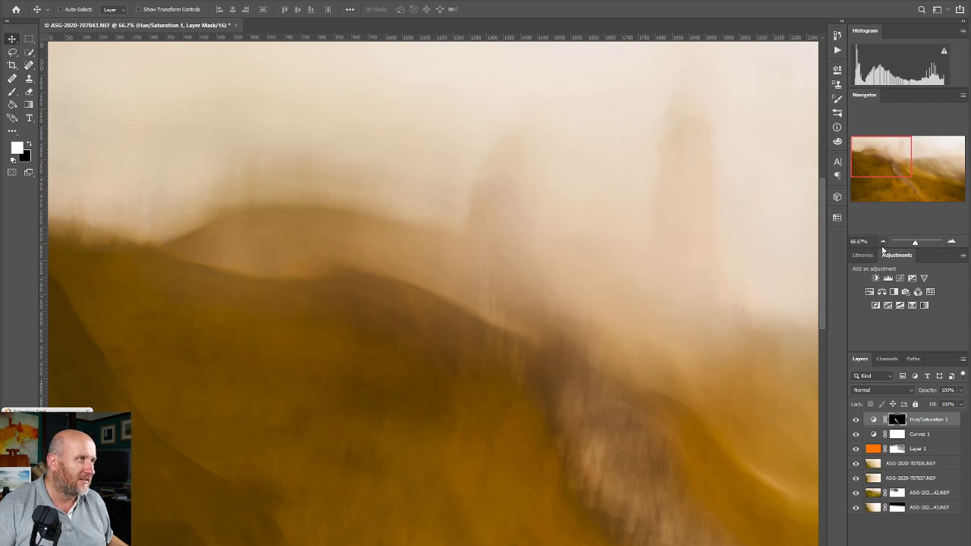
left_click(882, 241)
left_click(883, 241)
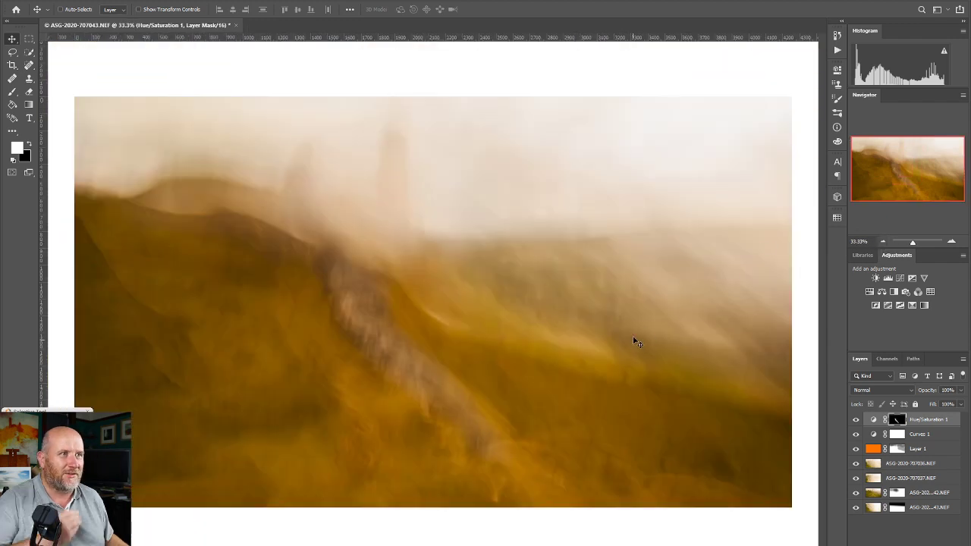
left_click(856, 420)
left_click(856, 420)
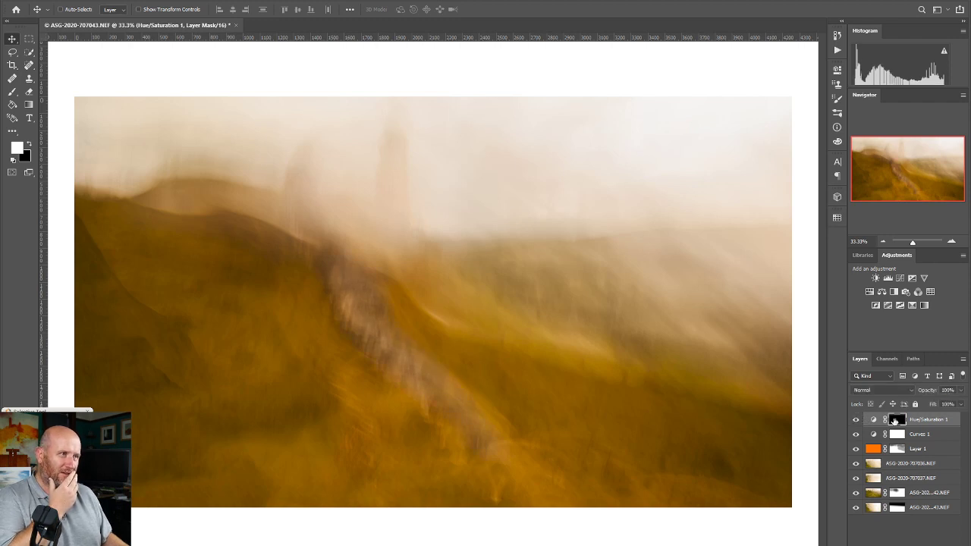
Set the Hue/Saturation layer's opacity to 87% and open the image in Analog Efex Pro 2.
left_click(962, 391)
left_click_drag(961, 403, 956, 406)
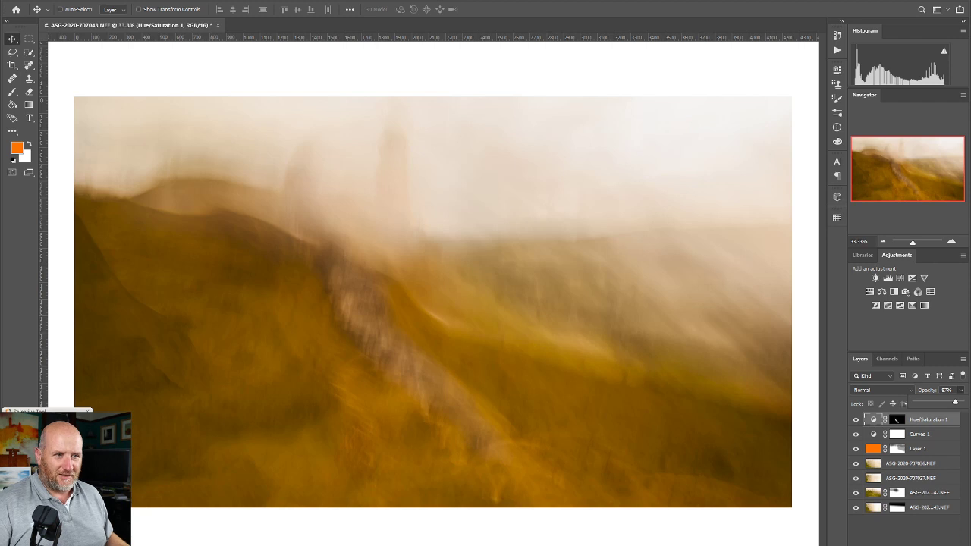
left_click(65, 478)
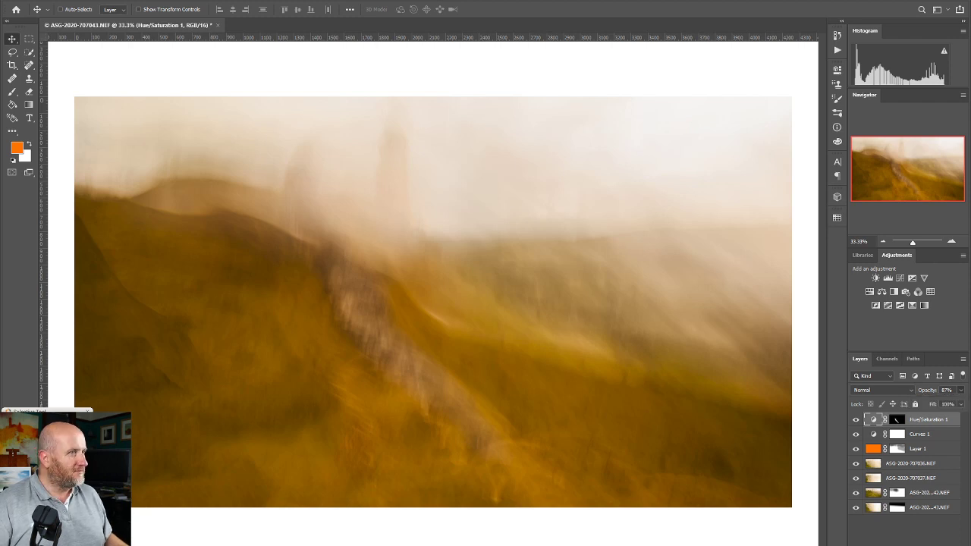
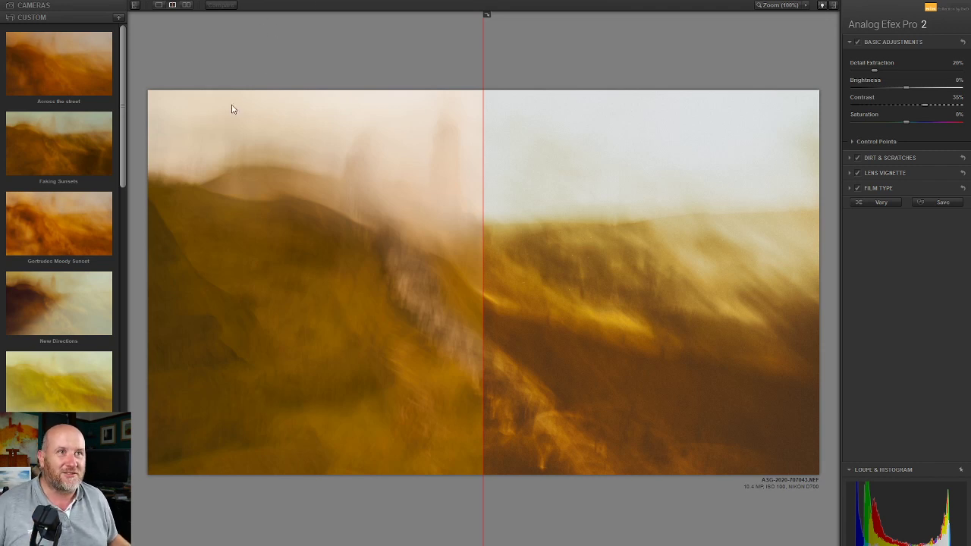
Browse the custom recipes and try Reflections, previewing it across the whole image.
left_click_drag(125, 61, 118, 226)
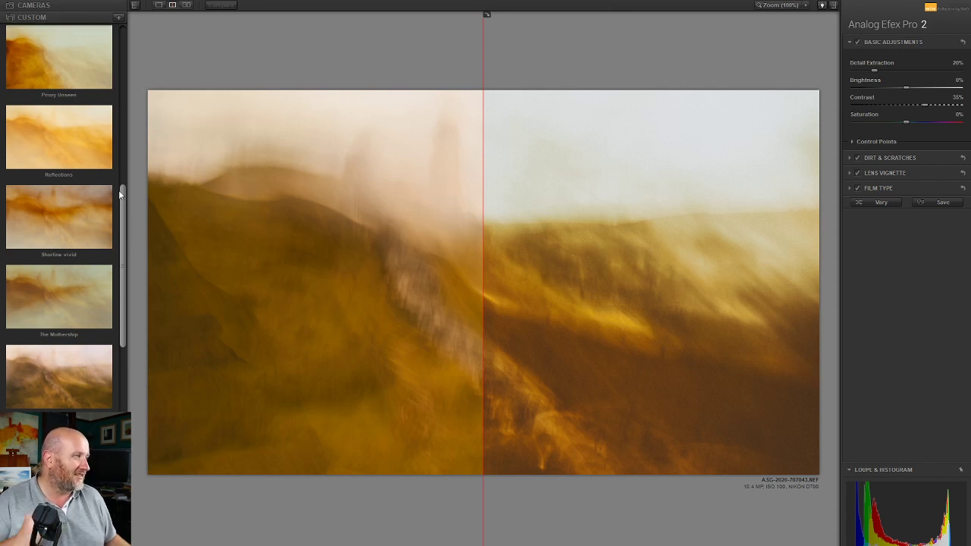
mouse_move(121, 196)
left_mouse_down()
mouse_move(122, 312)
mouse_move(129, 197)
mouse_move(141, 227)
mouse_move(151, 218)
mouse_move(161, 237)
mouse_move(139, 223)
mouse_move(138, 194)
left_mouse_up()
left_click(64, 221)
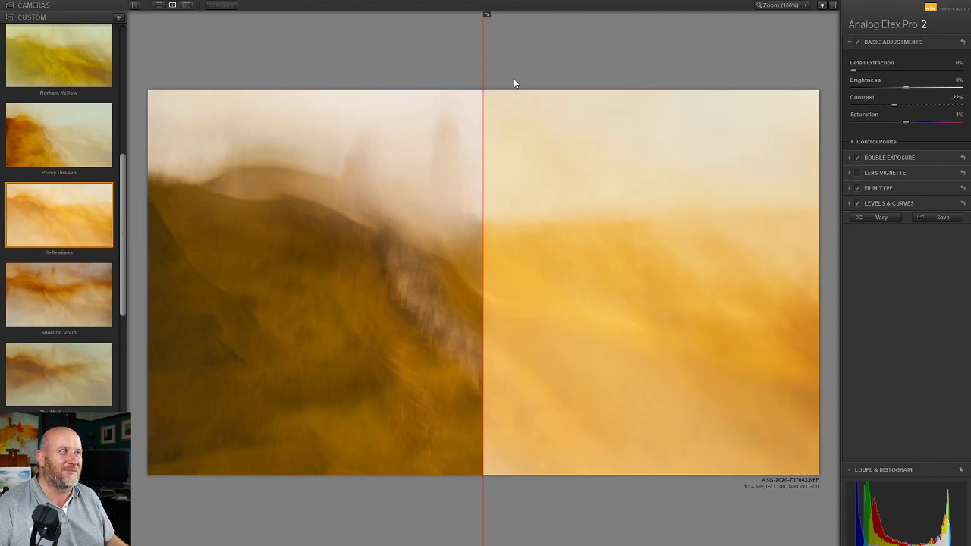
left_click_drag(476, 58, 138, 67)
Apply the custom recipe Gertrudes Moody Sunset and compare the image before and after it.
left_click_drag(123, 194, 127, 74)
left_click(49, 219)
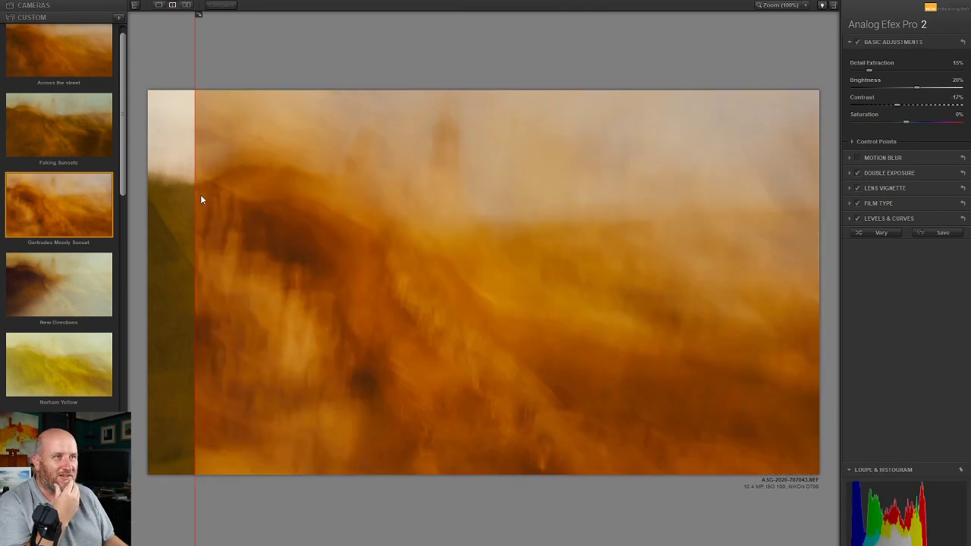
left_click_drag(196, 193, 584, 273)
left_click_drag(660, 277, 132, 282)
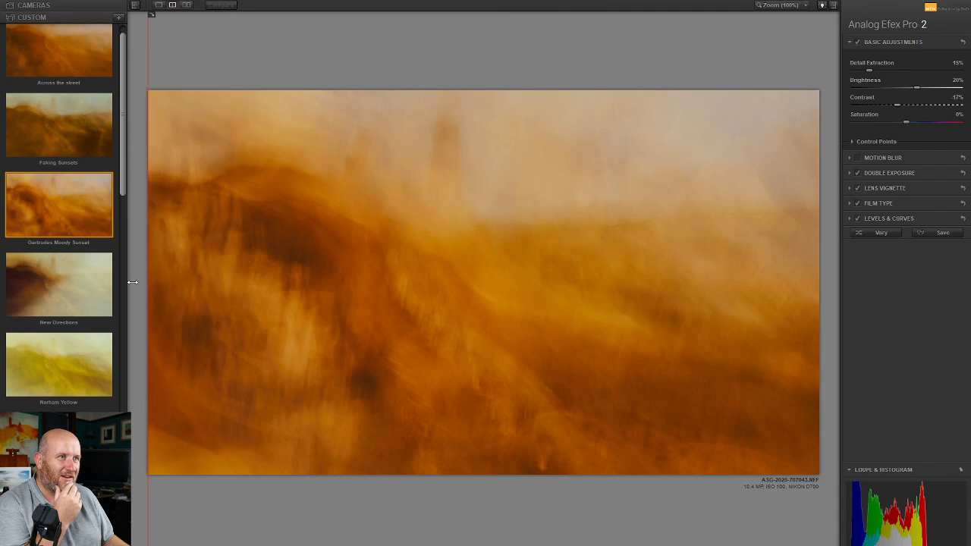
Try the Across the street recipe, and return to Gertrudes Moody Sunset.
scroll(122, 137, "up", 1)
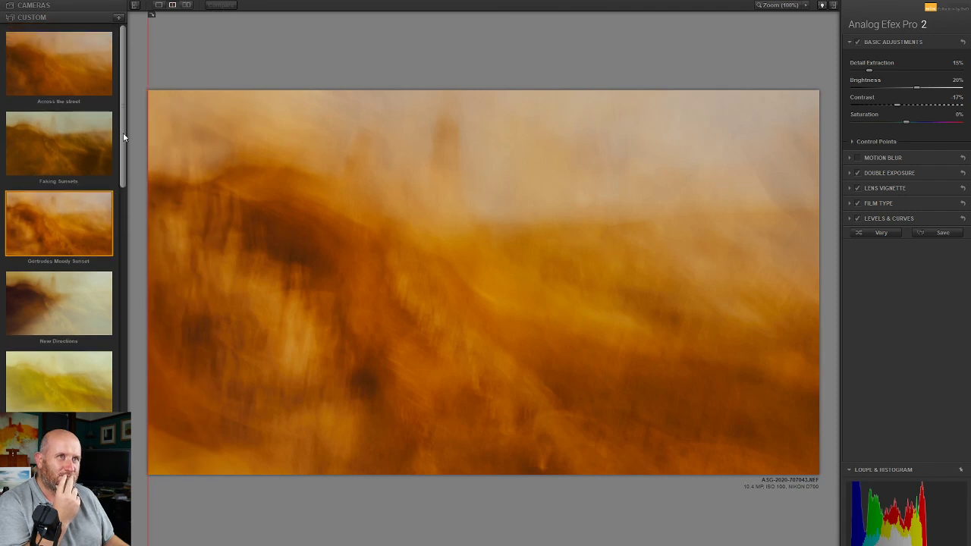
left_click(55, 73)
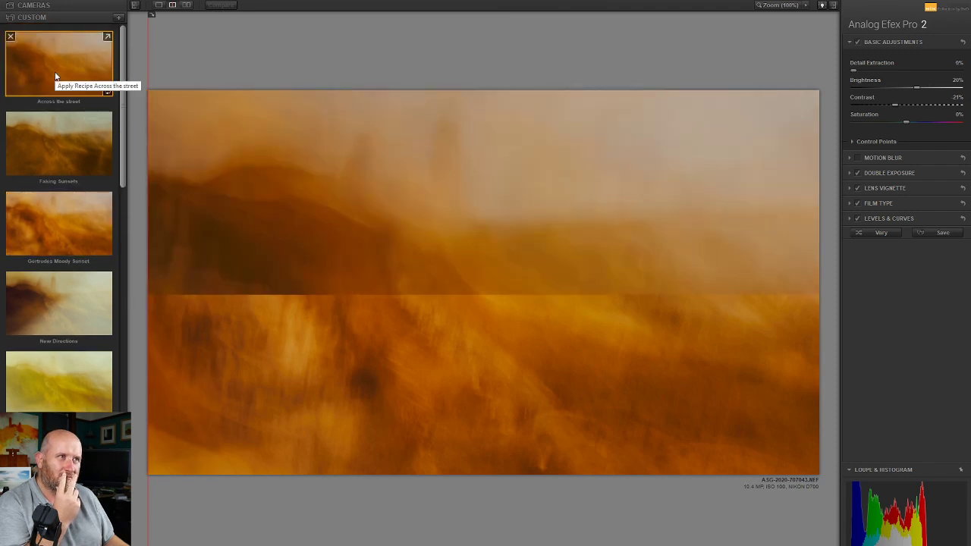
left_click(34, 227)
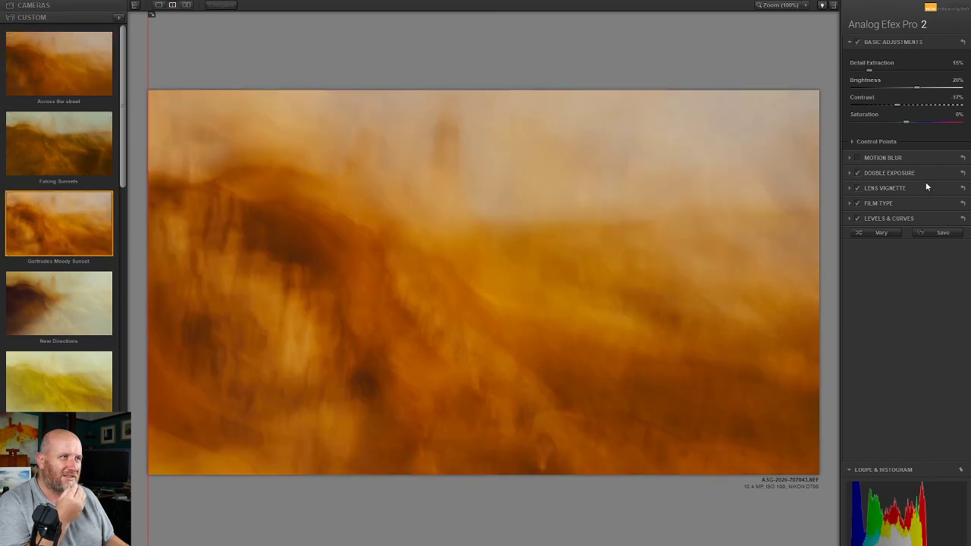
Move the Double Exposure overlay to the image's lower right edge and enlarge it to 400% scale.
left_click(873, 173)
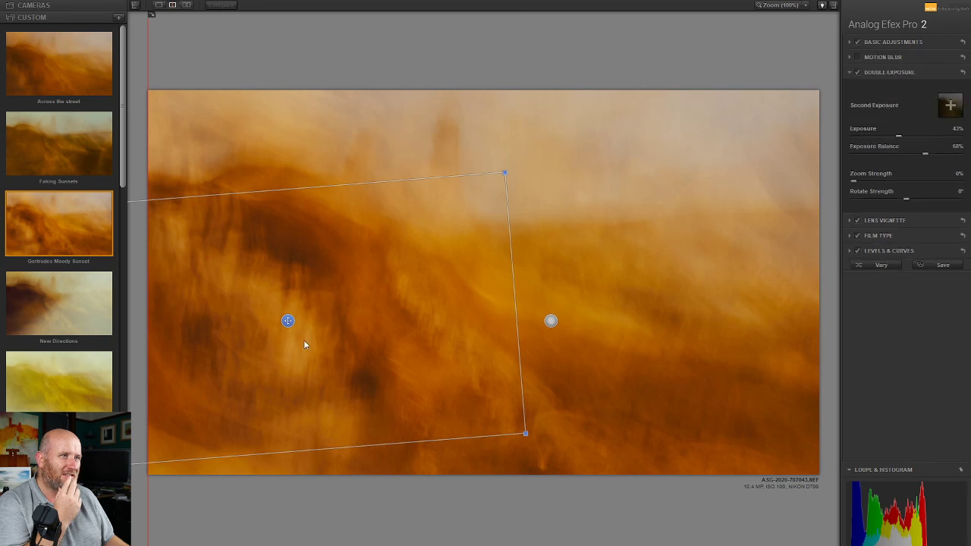
left_click_drag(290, 322, 454, 361)
left_click_drag(518, 361, 814, 396)
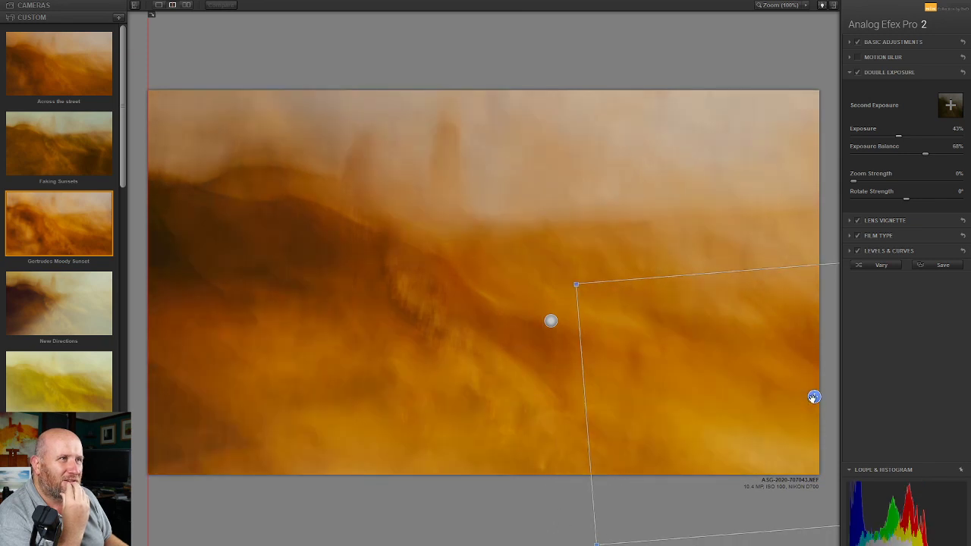
left_click_drag(577, 279, 507, 199)
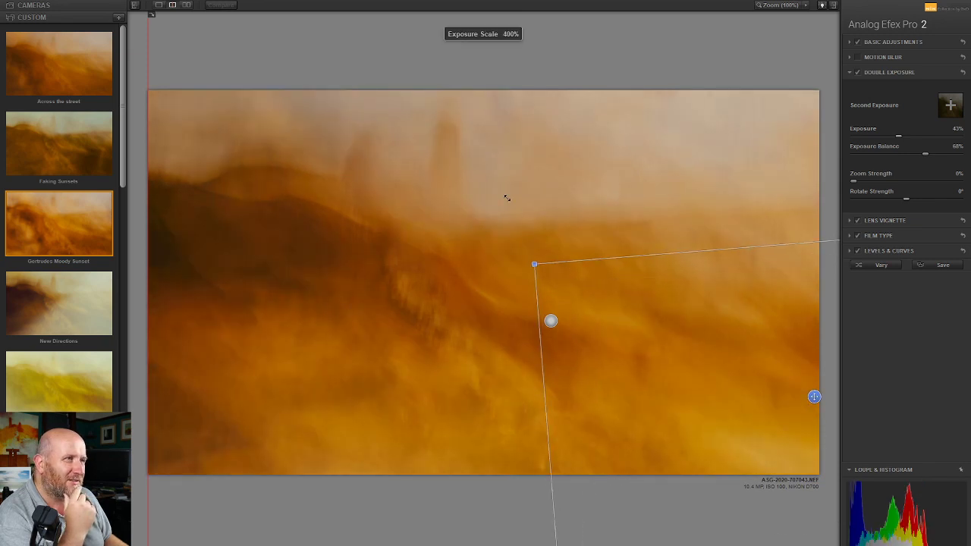
Rotate the Double Exposure overlay slightly further anticlockwise and shift it up along the image's right edge.
left_click_drag(814, 396, 820, 371)
left_click_drag(628, 241, 488, 185)
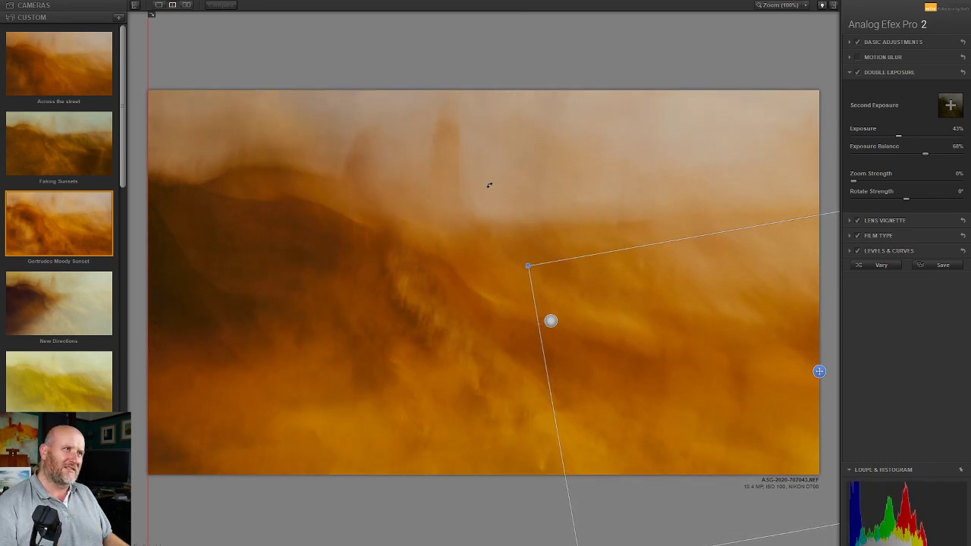
left_click_drag(820, 371, 819, 331)
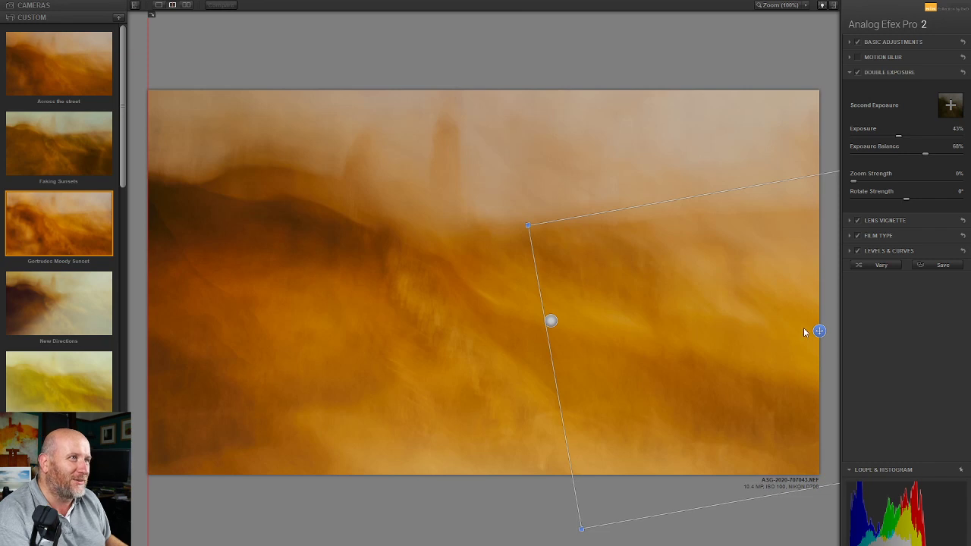
mouse_move(819, 329)
left_mouse_down()
mouse_move(819, 286)
mouse_move(816, 322)
left_mouse_up()
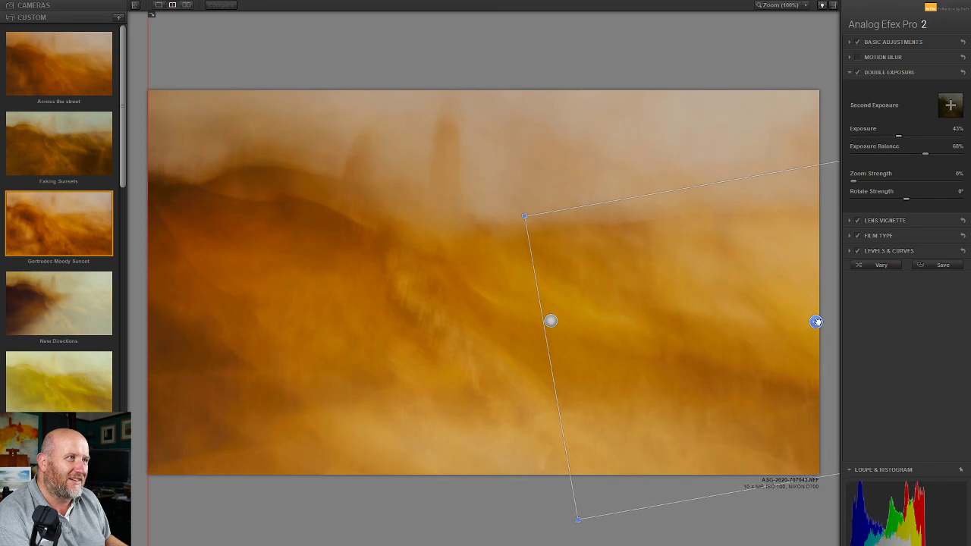
left_click_drag(504, 173, 509, 190)
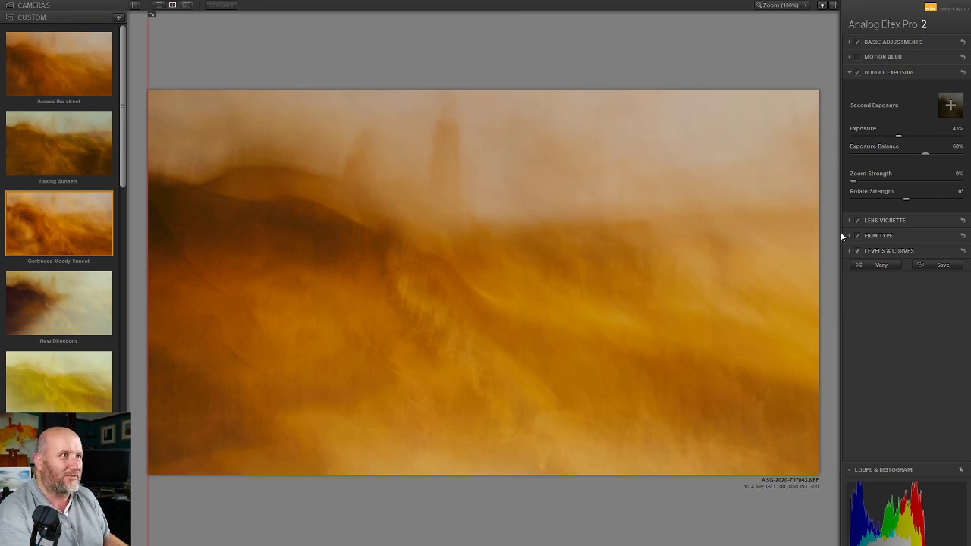
Set the Double Exposure's exposure balance to 63% and its exposure to 46%.
left_click(909, 156)
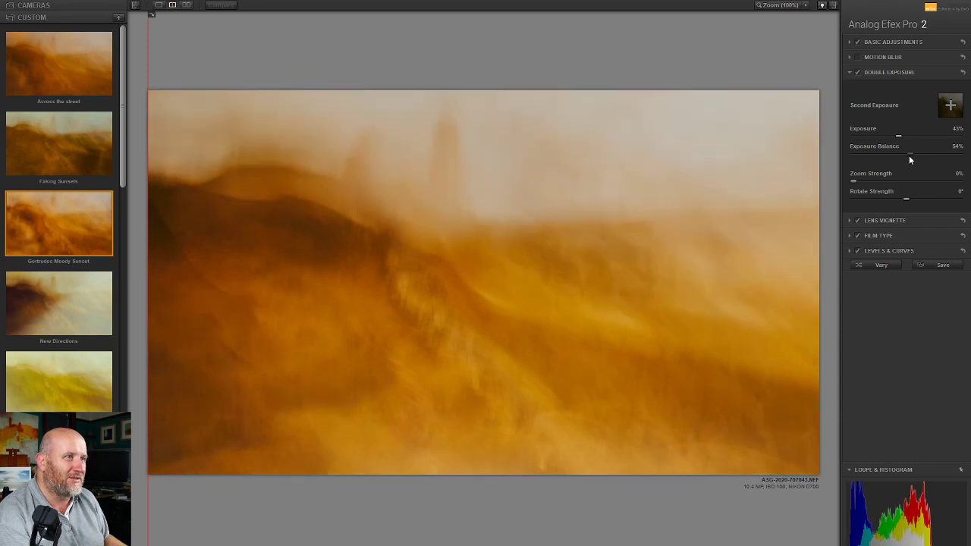
left_click_drag(912, 159, 916, 161)
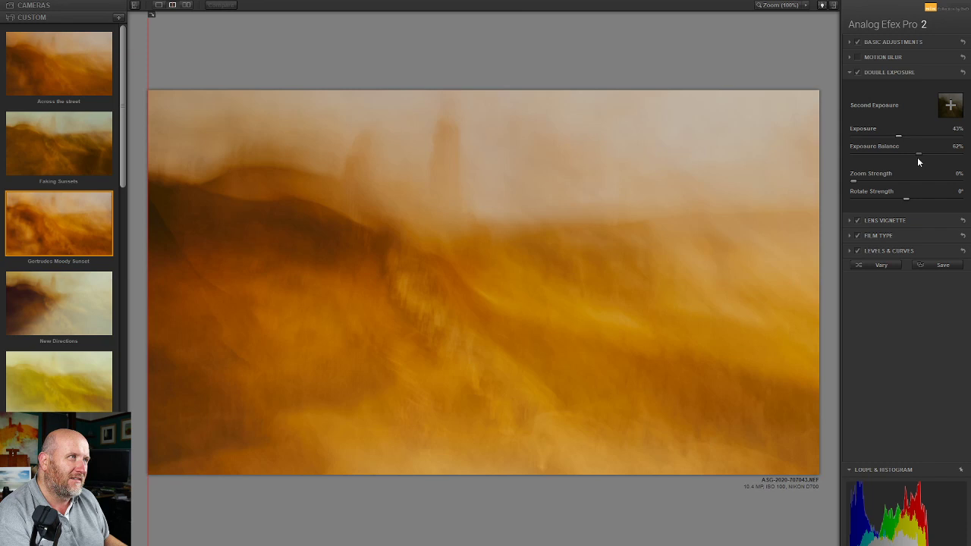
left_click_drag(902, 155, 918, 159)
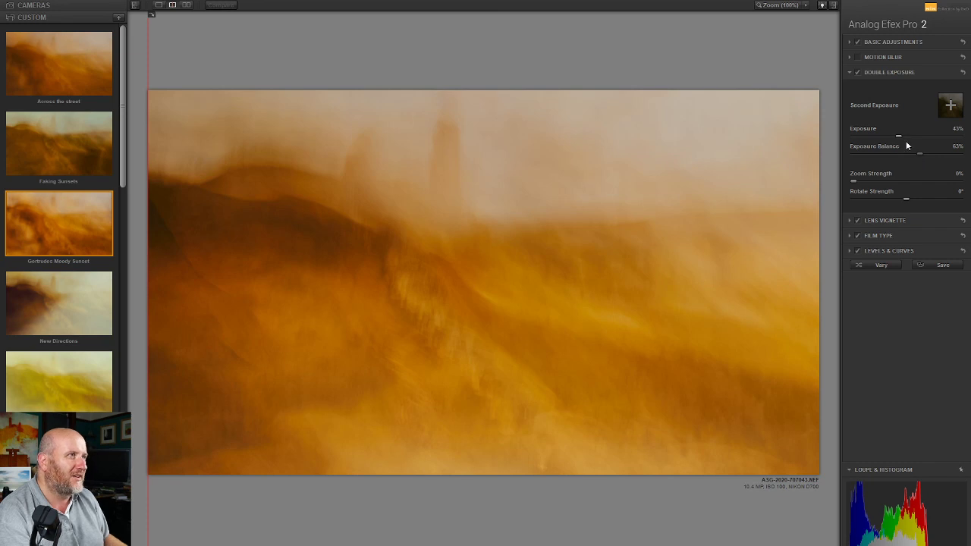
left_click(900, 137)
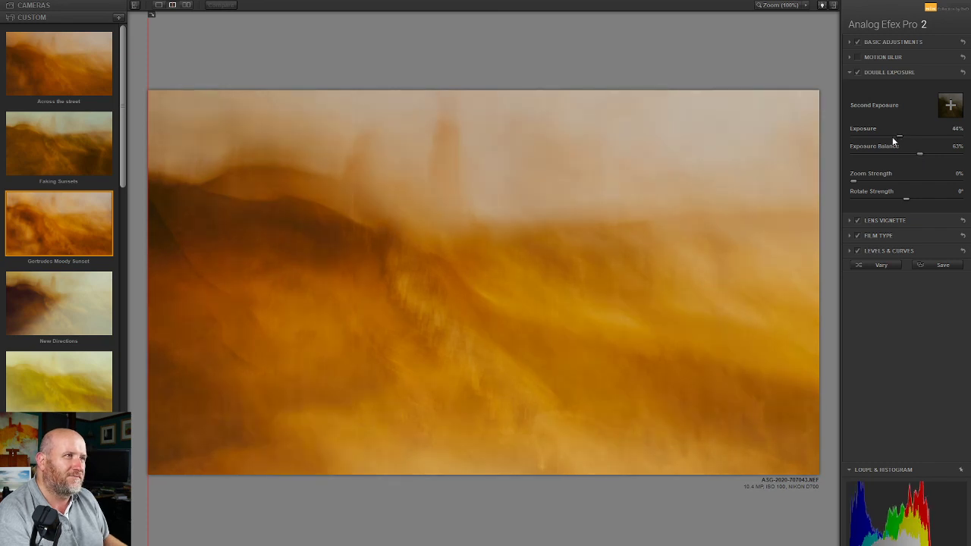
left_click_drag(901, 136, 904, 135)
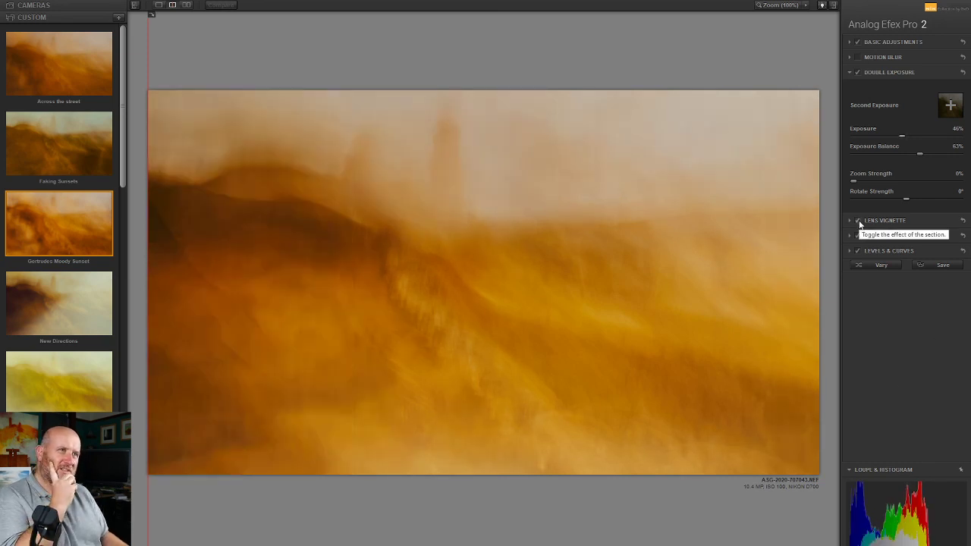
Centre the lens vignette over the bright sky in the image's upper right and set its amount to -12%.
left_click(882, 221)
left_click_drag(626, 325, 726, 182)
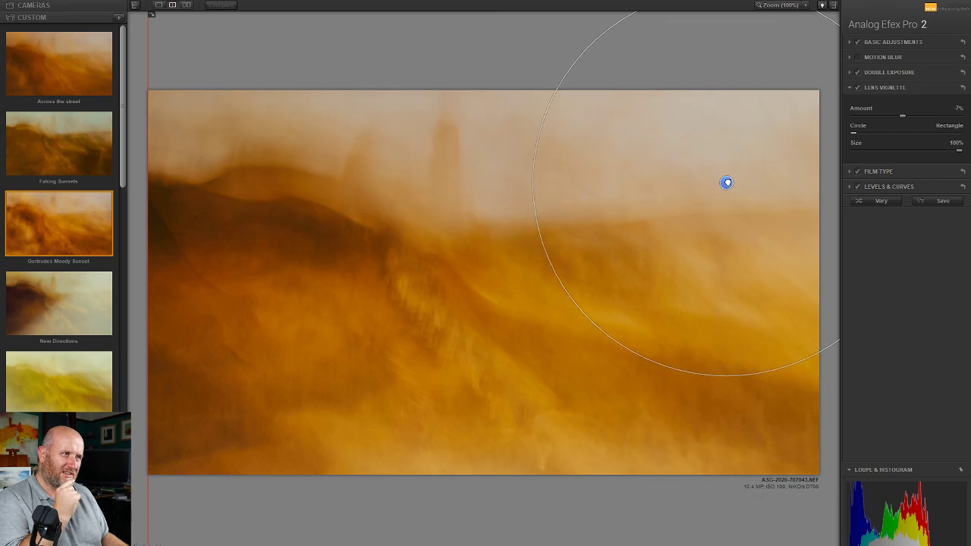
left_click_drag(899, 115, 896, 116)
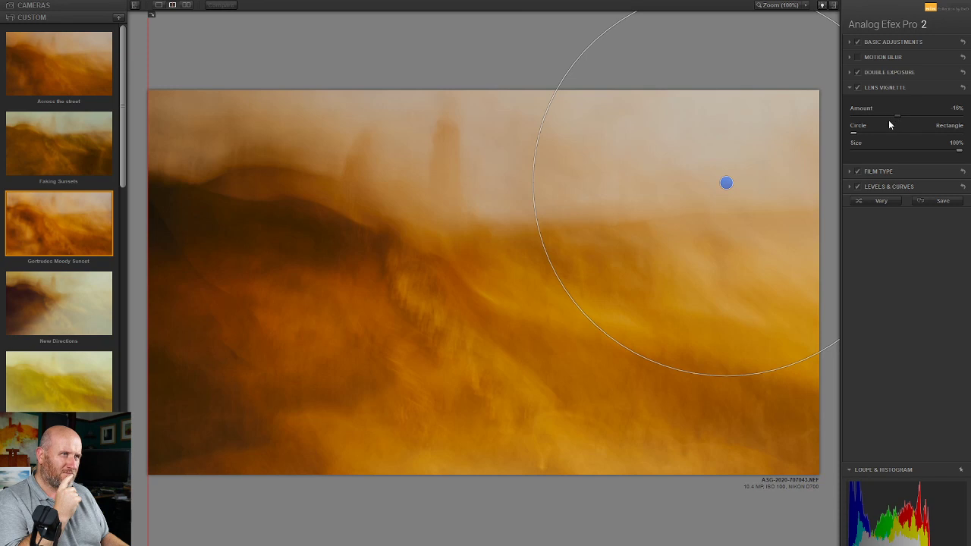
left_click_drag(726, 183, 579, 37)
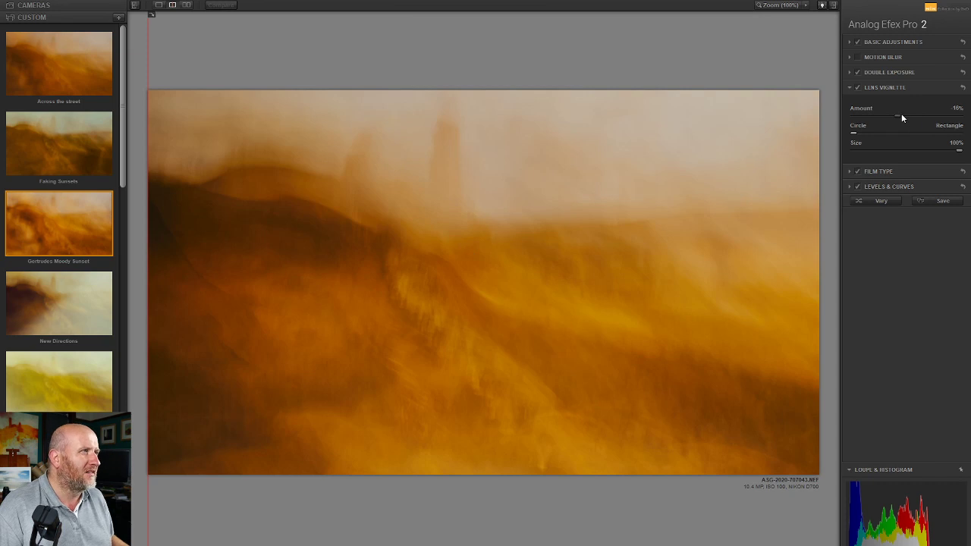
left_click_drag(899, 113, 901, 115)
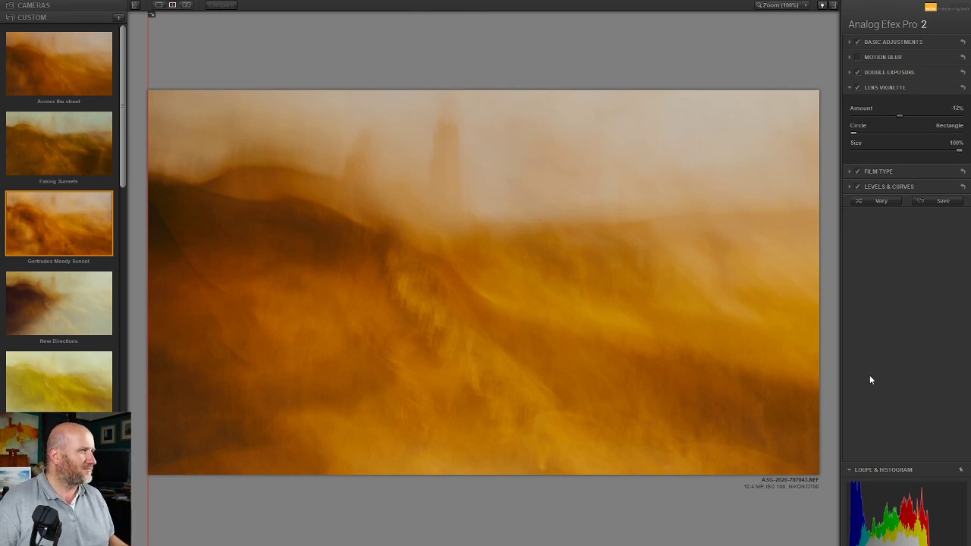
Compare the image with and without the Levels & Curves, Film Type and Basic Adjustments effects.
left_click(858, 188)
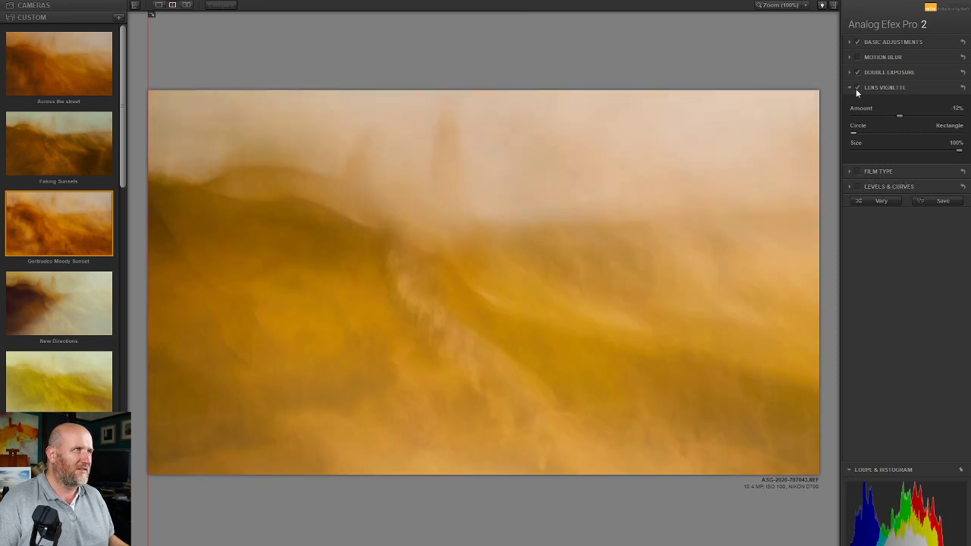
left_click(859, 41)
left_click(859, 41)
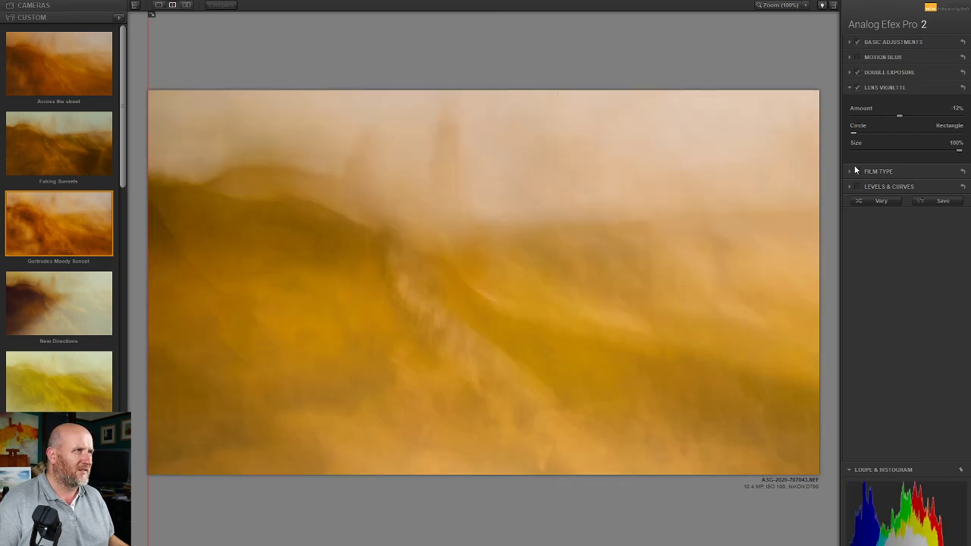
left_click(858, 187)
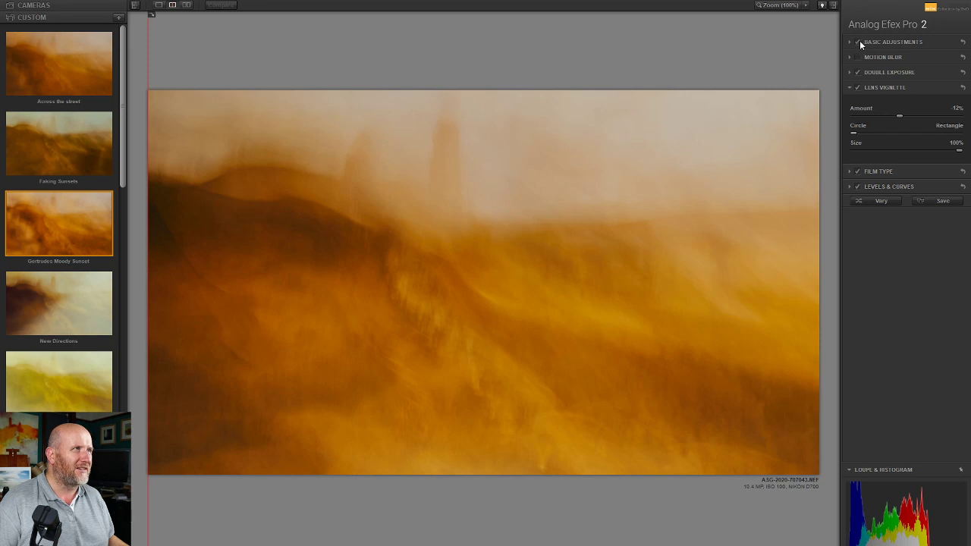
Preview the image without Basic Adjustments, restore them, and set their Brightness to 12%.
left_click(858, 41)
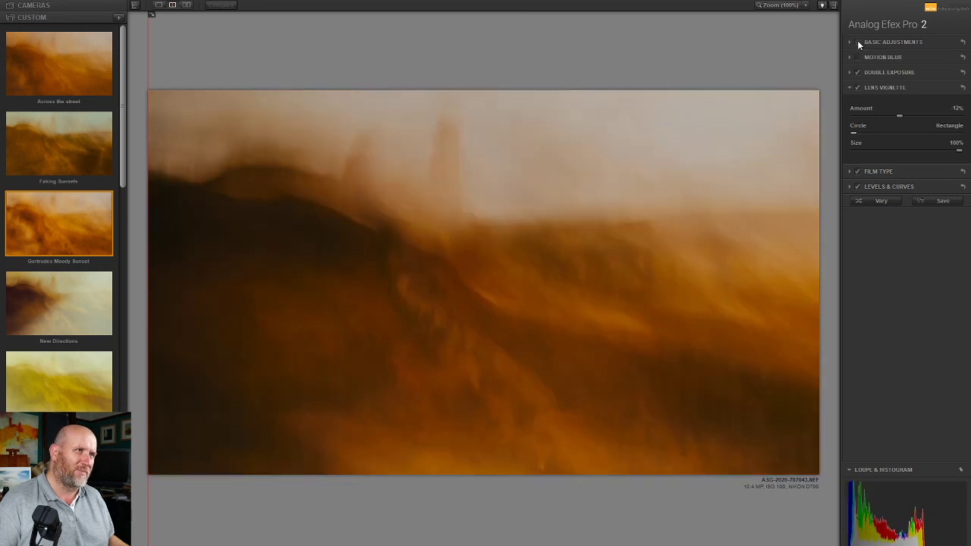
left_click(858, 42)
left_click(874, 41)
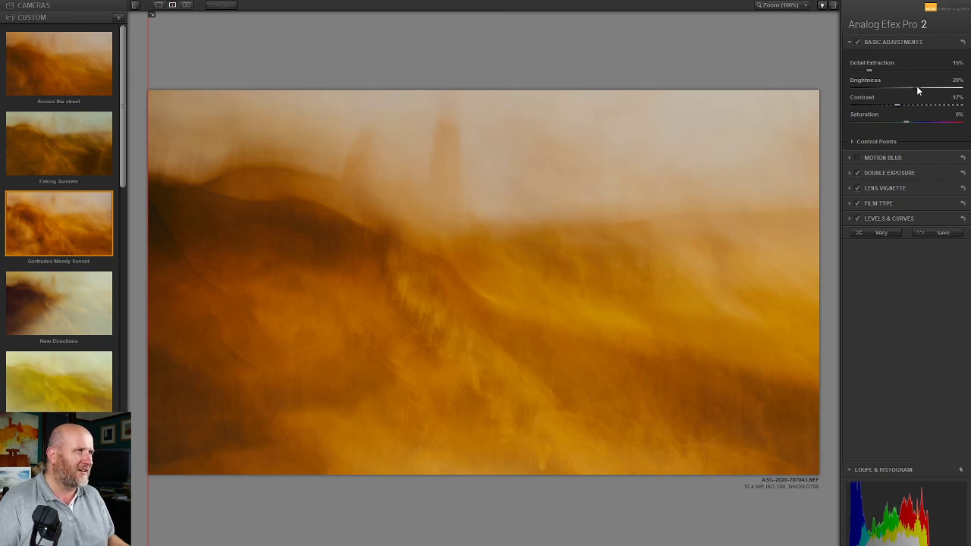
left_click_drag(915, 86, 913, 86)
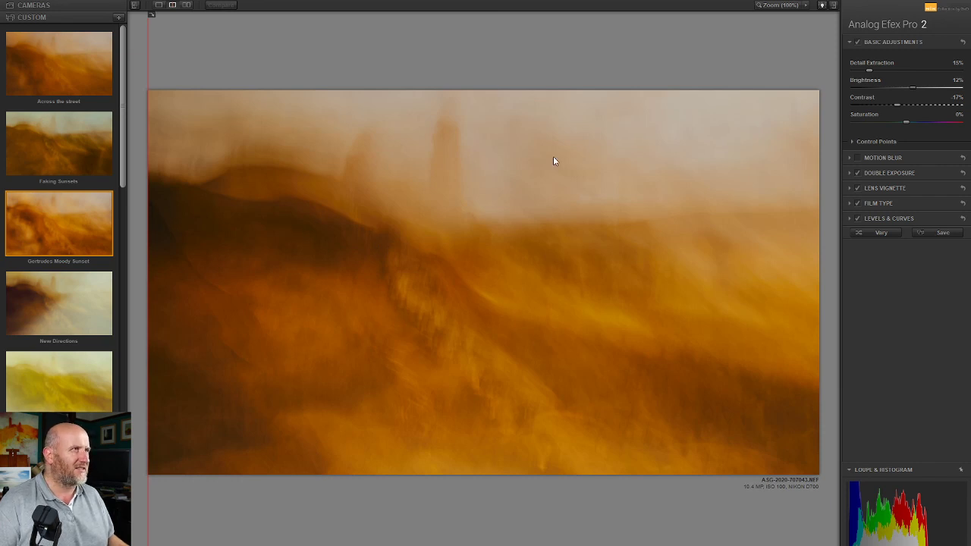
Set the contrast to -13% and the detail extraction to 11% in the basic adjustments.
double_click(895, 104)
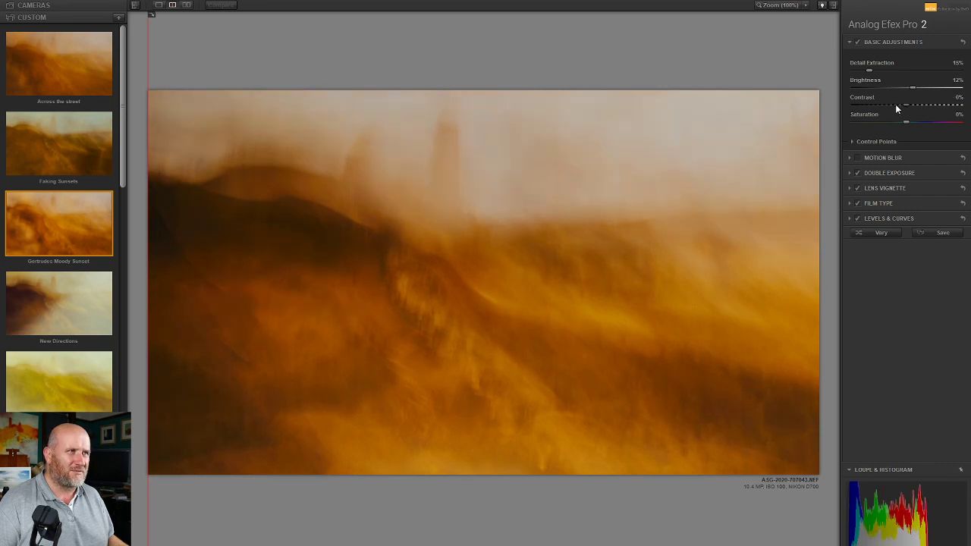
left_click_drag(895, 104, 901, 105)
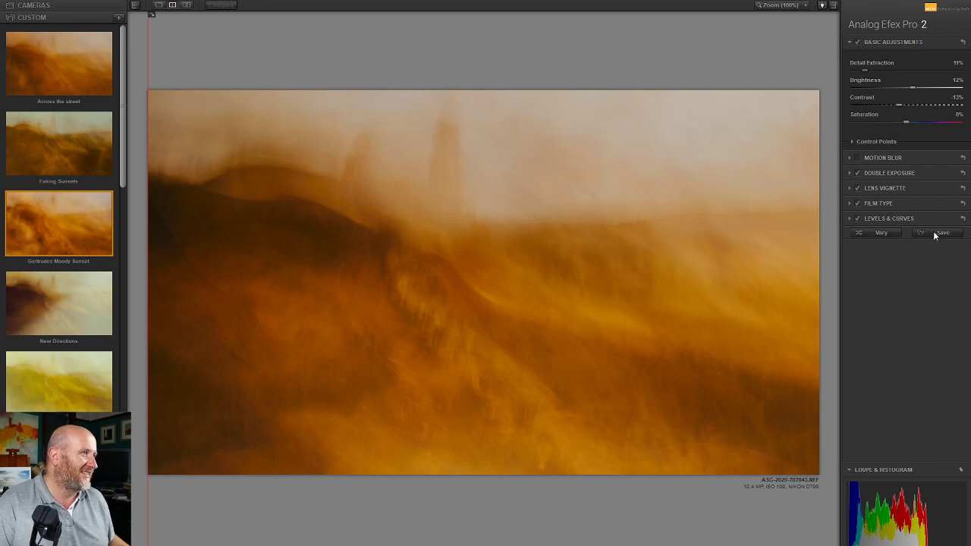
Compare the image with and without Levels & Curves, and slightly raise the RGB curve's upper-midtone point to brighten the lighter tones.
left_click(857, 220)
left_click(857, 219)
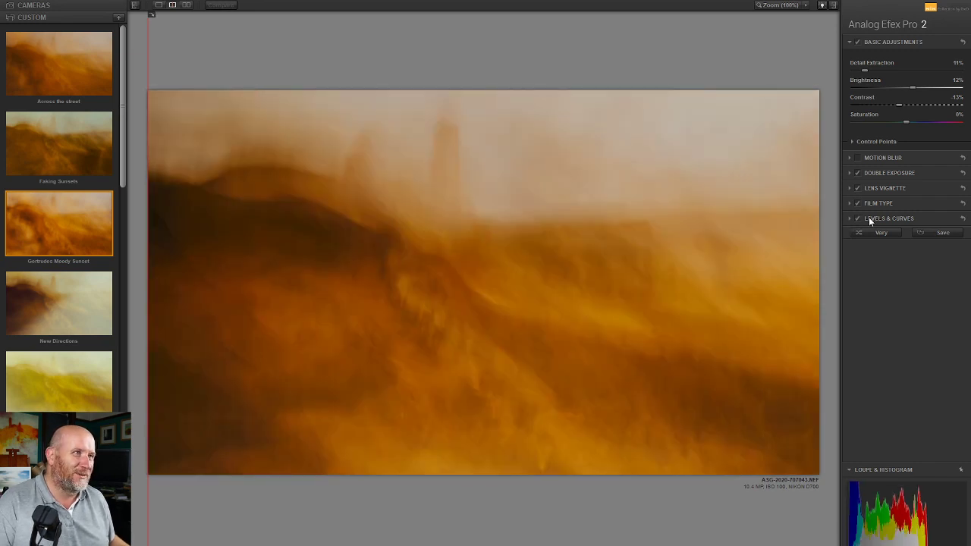
left_click(872, 219)
left_click_drag(952, 195, 961, 192)
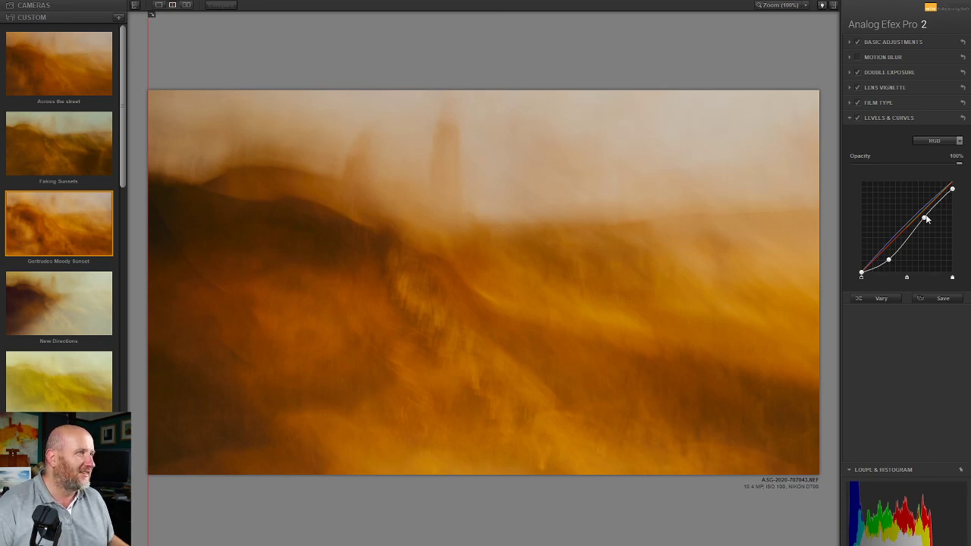
left_click_drag(926, 220, 924, 216)
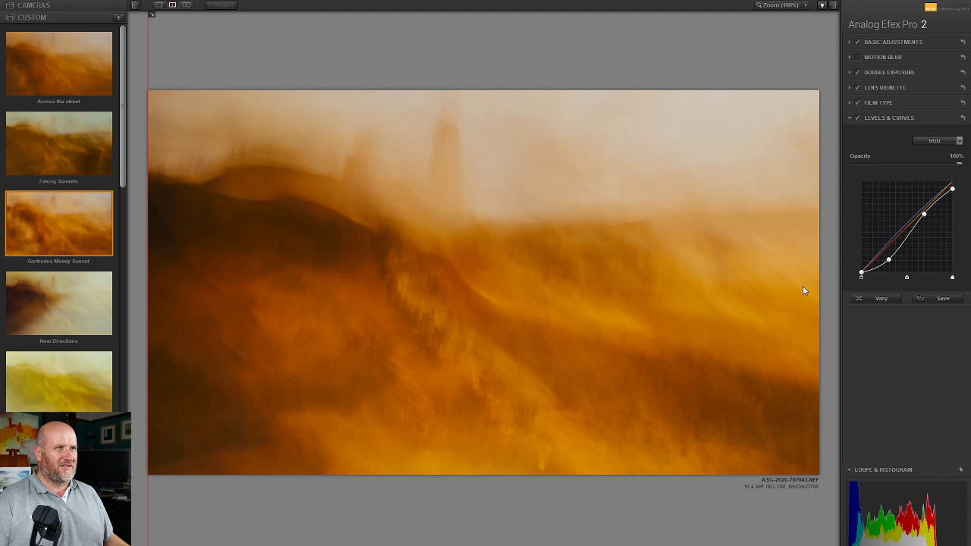
Try film 1 from the second and third rows of the Warm film type.
left_click(882, 103)
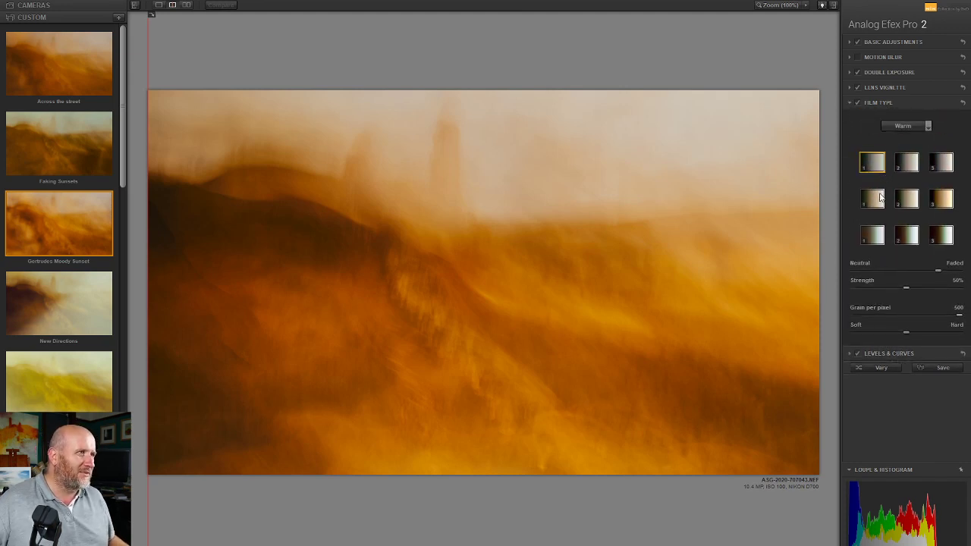
left_click(872, 196)
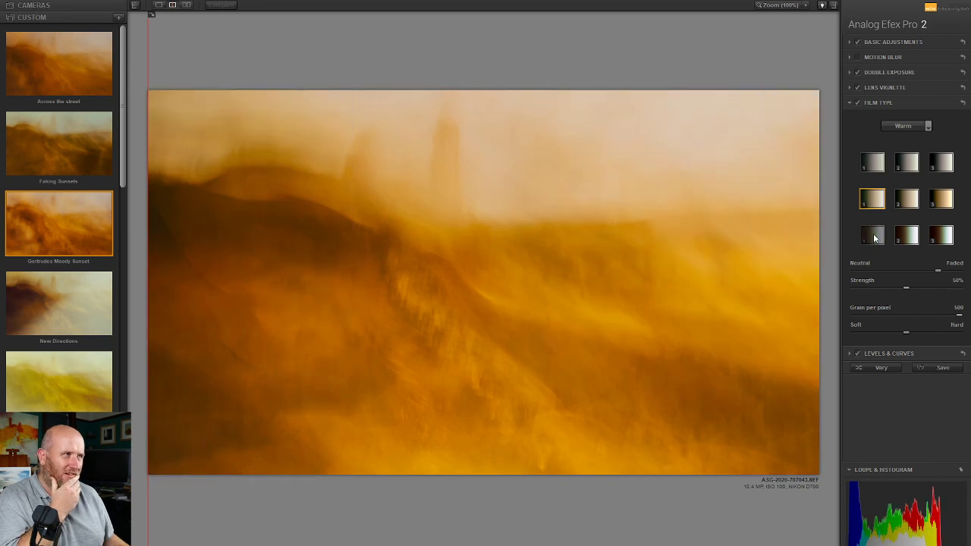
left_click(873, 236)
Try the Cool film type, sampling film 1 in each of the three rows and returning to the first row.
left_click(886, 126)
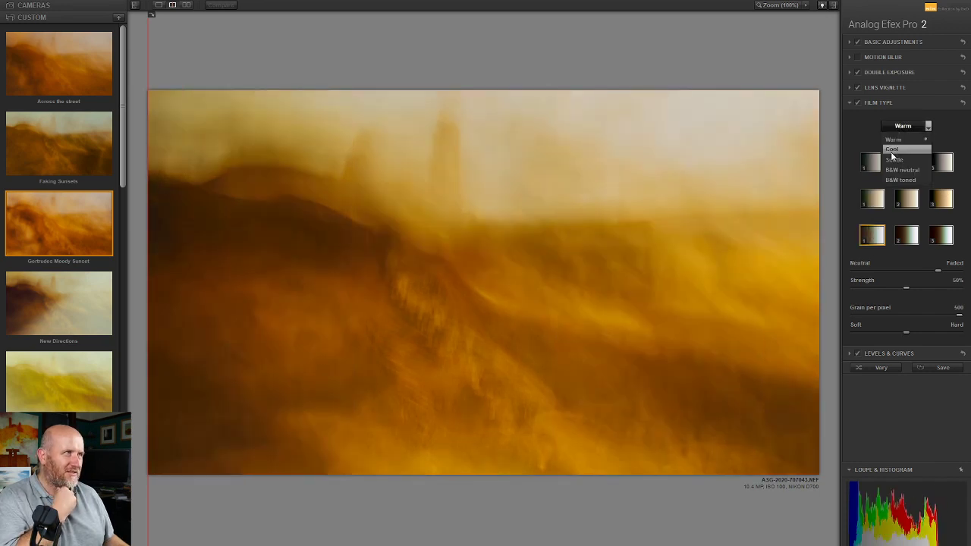
left_click(892, 150)
left_click(874, 164)
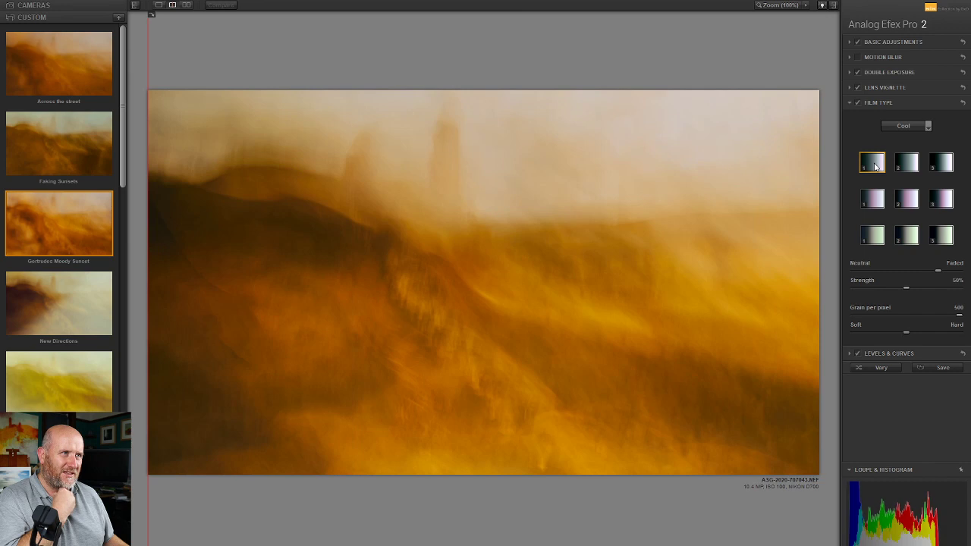
left_click(876, 199)
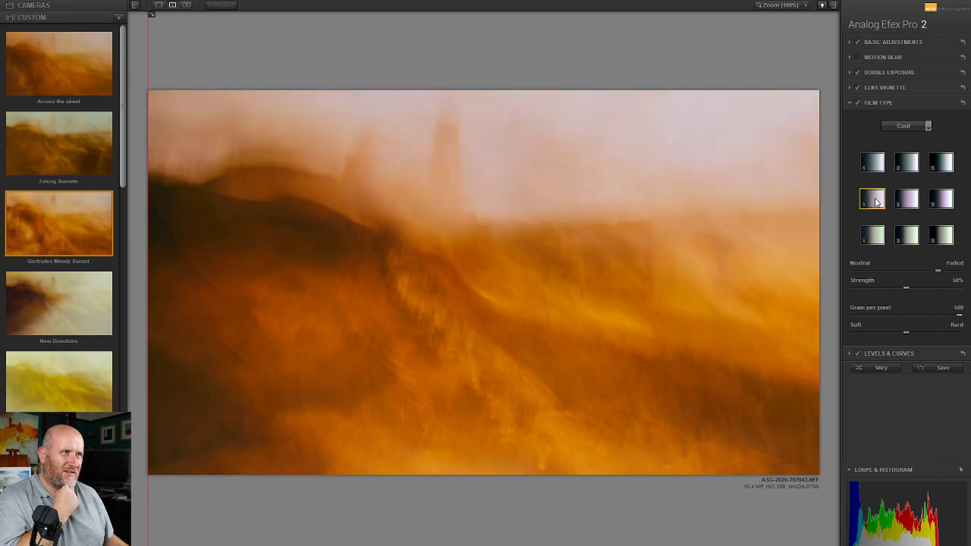
left_click(874, 236)
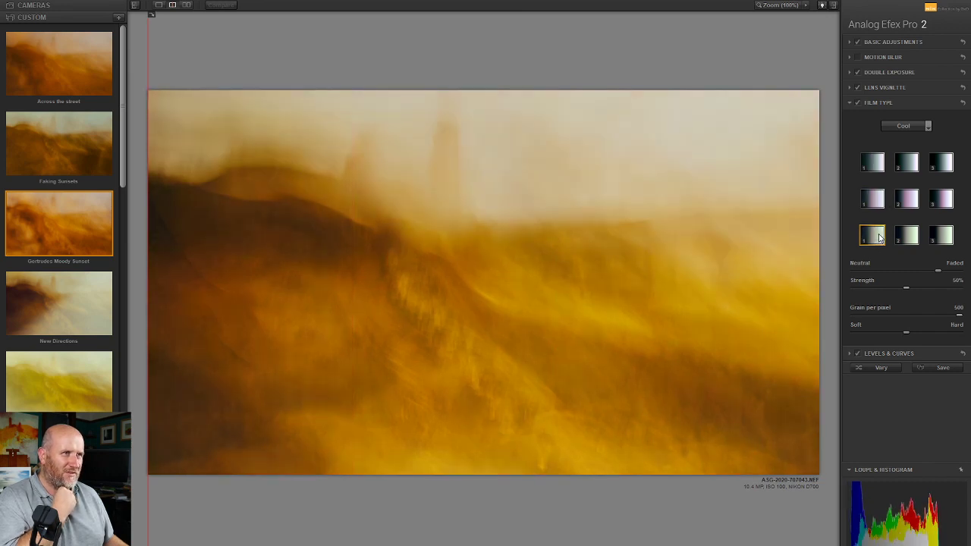
left_click(877, 170)
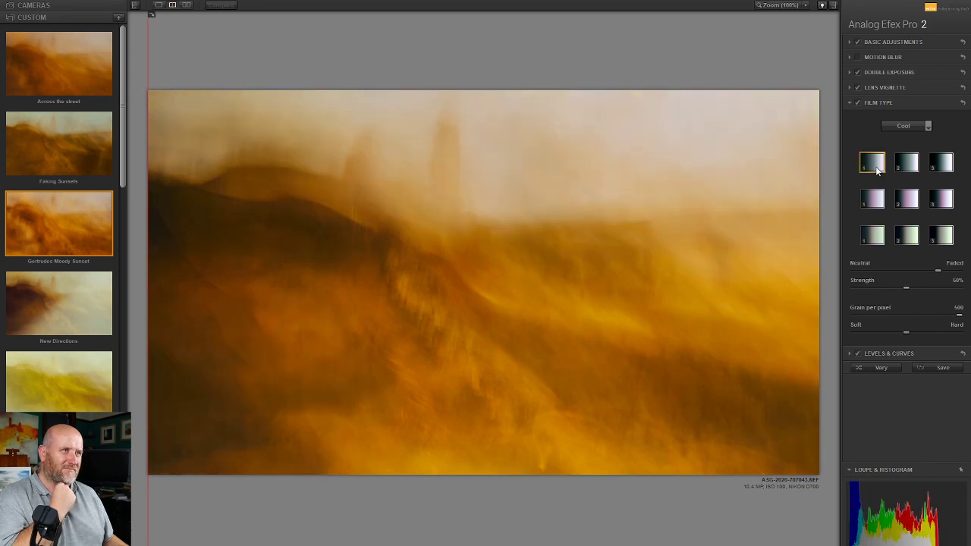
Compare the image with and without the Film Type effect.
left_click(858, 103)
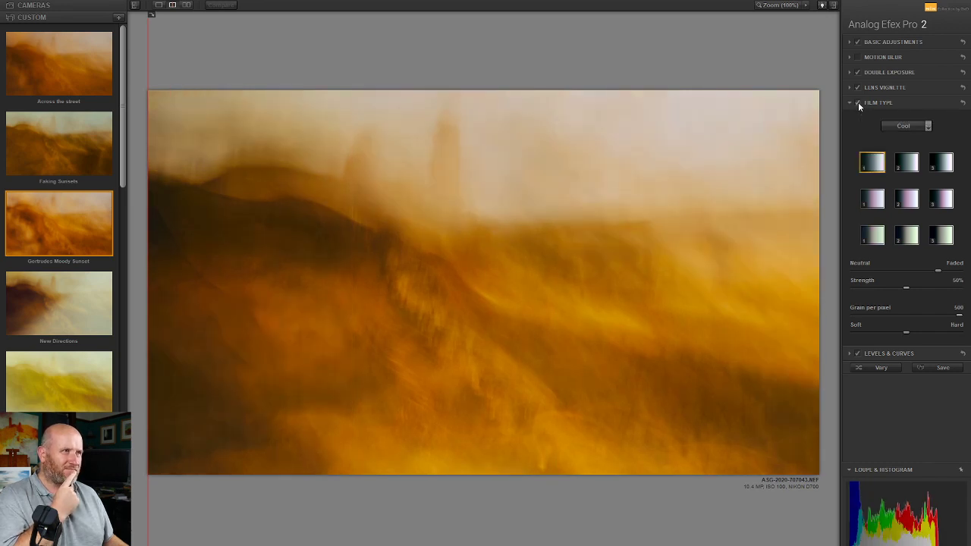
left_click(858, 103)
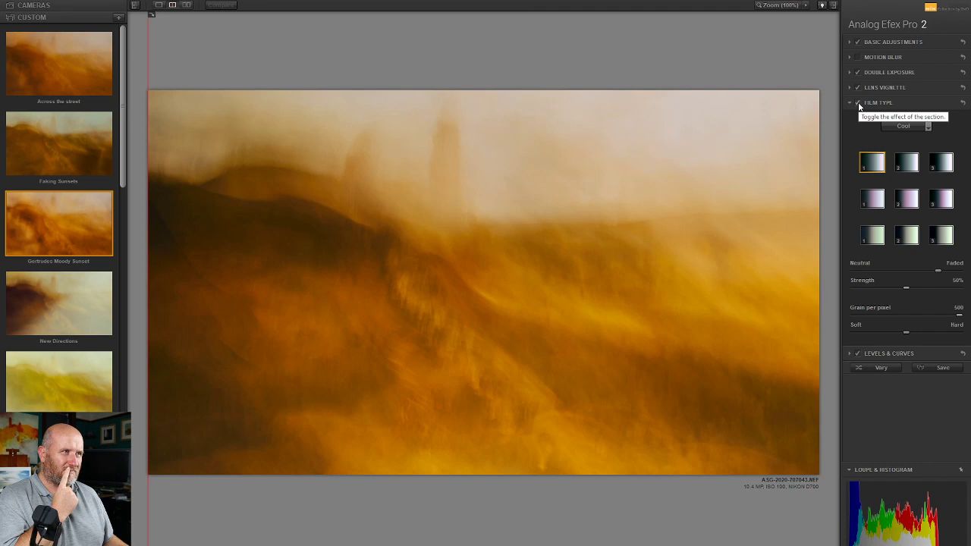
left_click(858, 103)
left_click(857, 103)
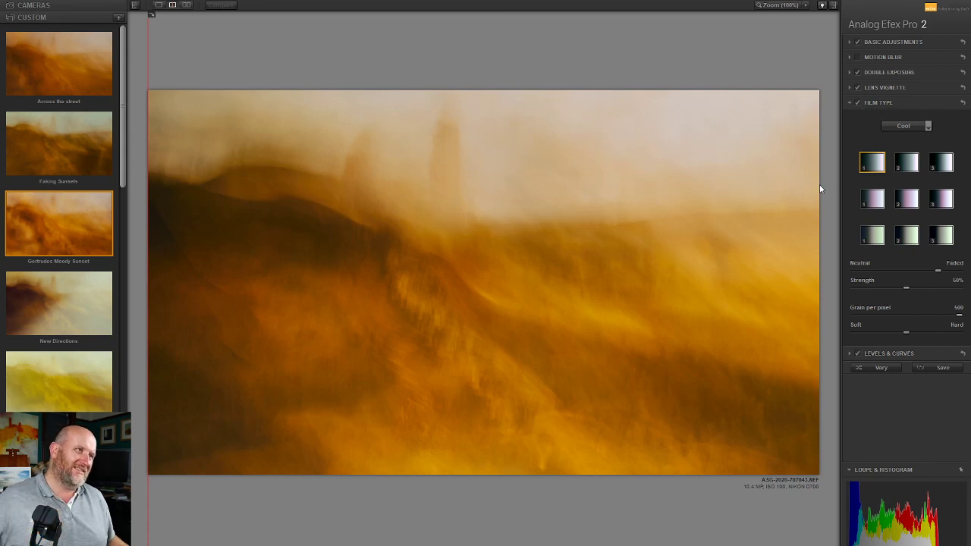
Try the Subtle film type, sampling film 1 in the second, third and fourth rows.
left_click(905, 125)
left_click(907, 157)
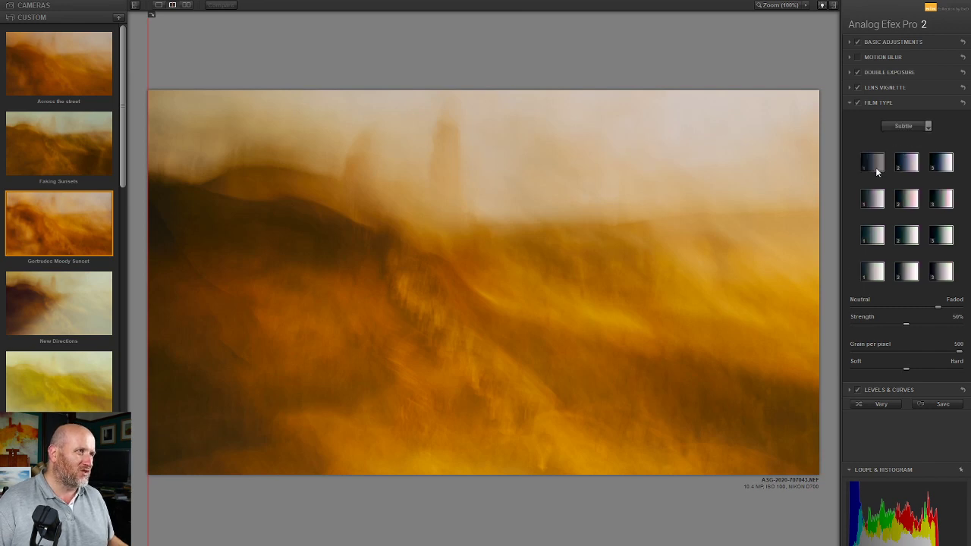
left_click(877, 202)
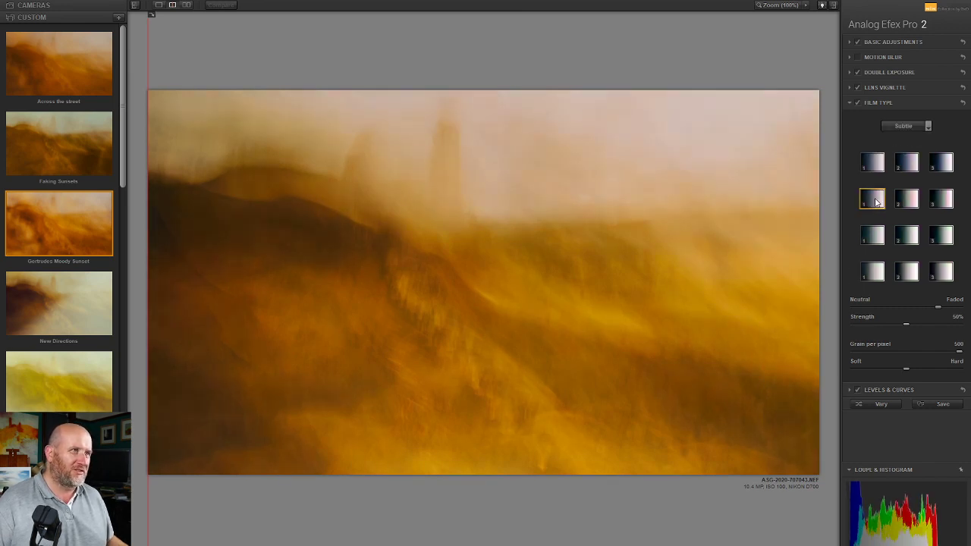
left_click(876, 241)
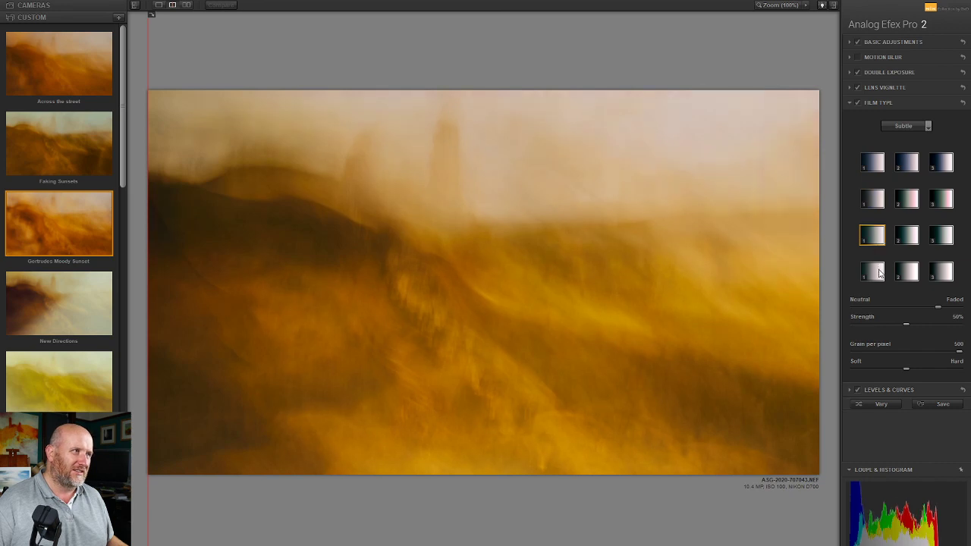
left_click(880, 273)
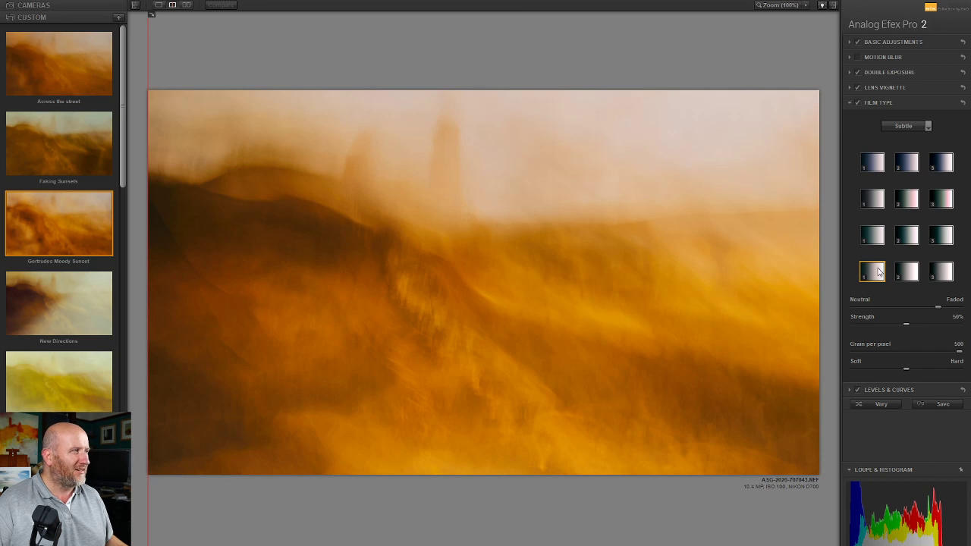
Compare film 1 across all four Subtle rows again, ending on the one in the fourth row.
left_click(876, 242)
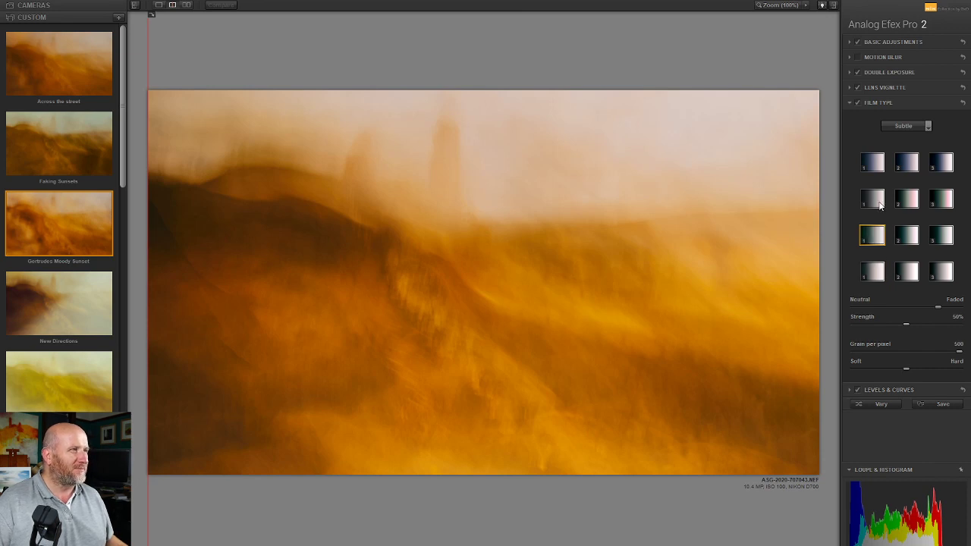
left_click(876, 200)
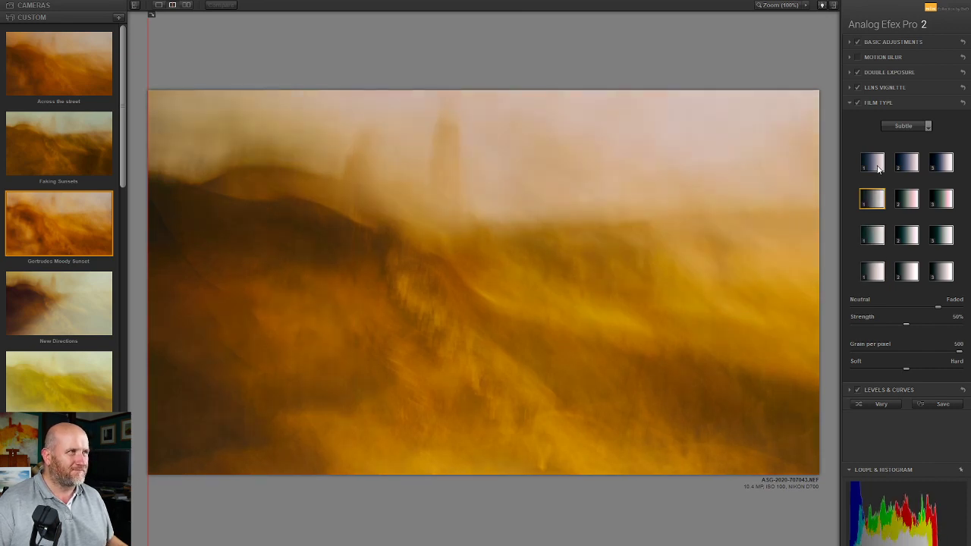
left_click(878, 167)
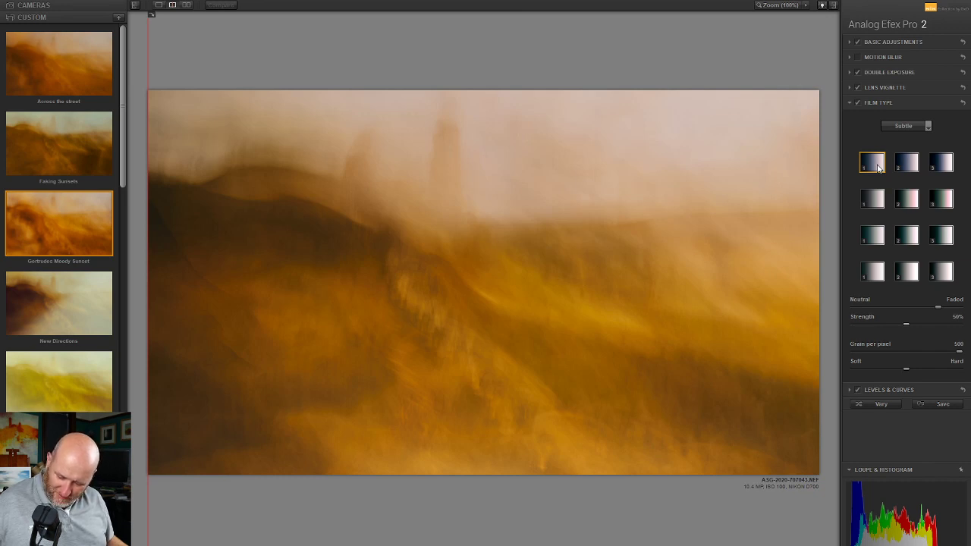
left_click(880, 204)
left_click(880, 242)
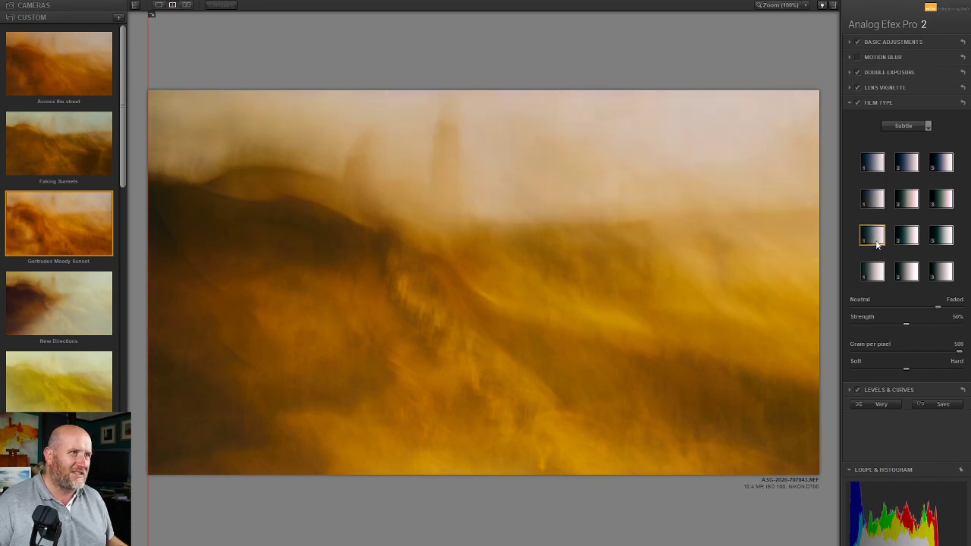
left_click(879, 198)
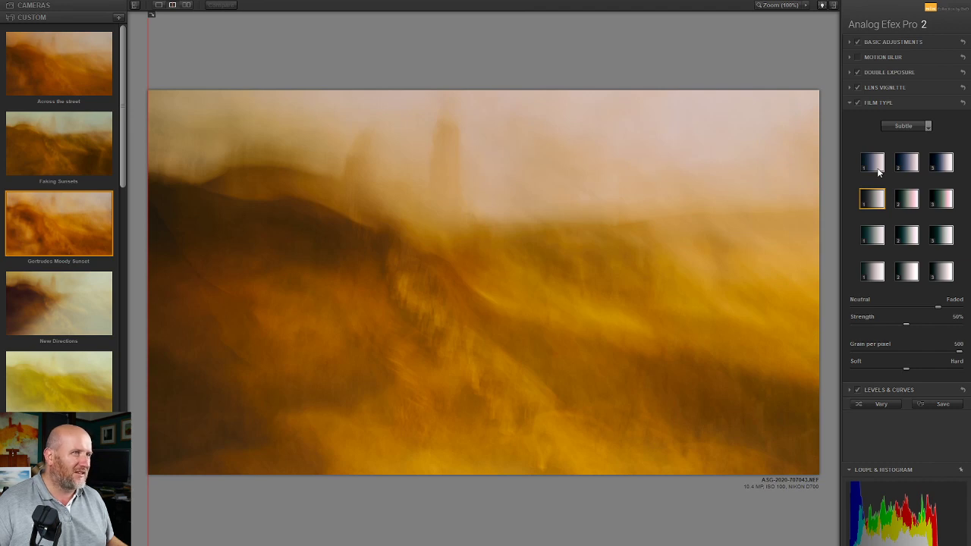
left_click(877, 168)
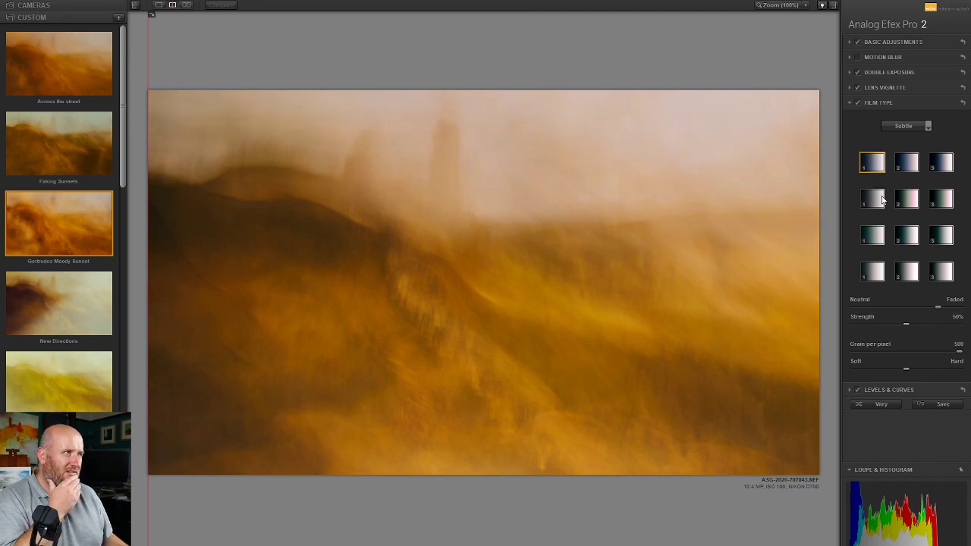
left_click(879, 274)
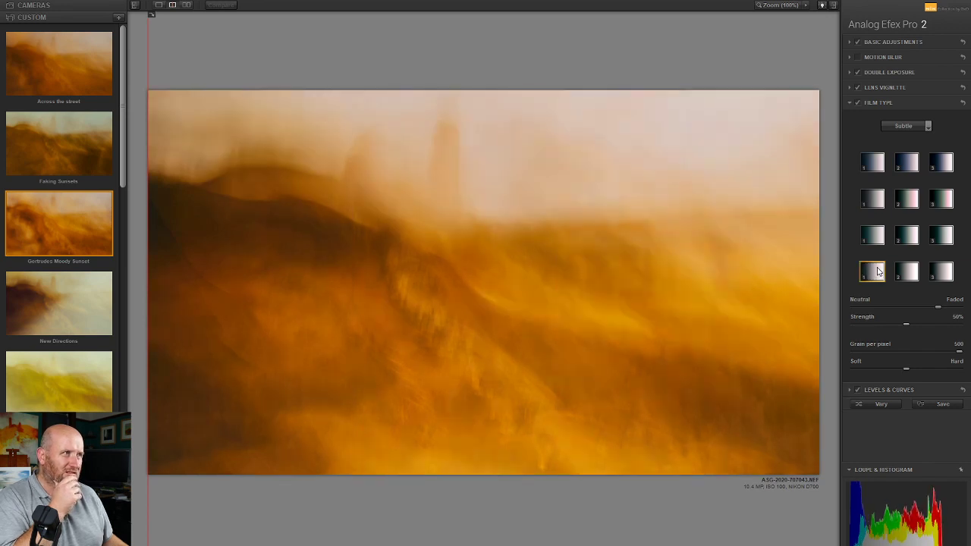
Shift the film's fade slightly toward Neutral and set its strength to 54%.
double_click(937, 306)
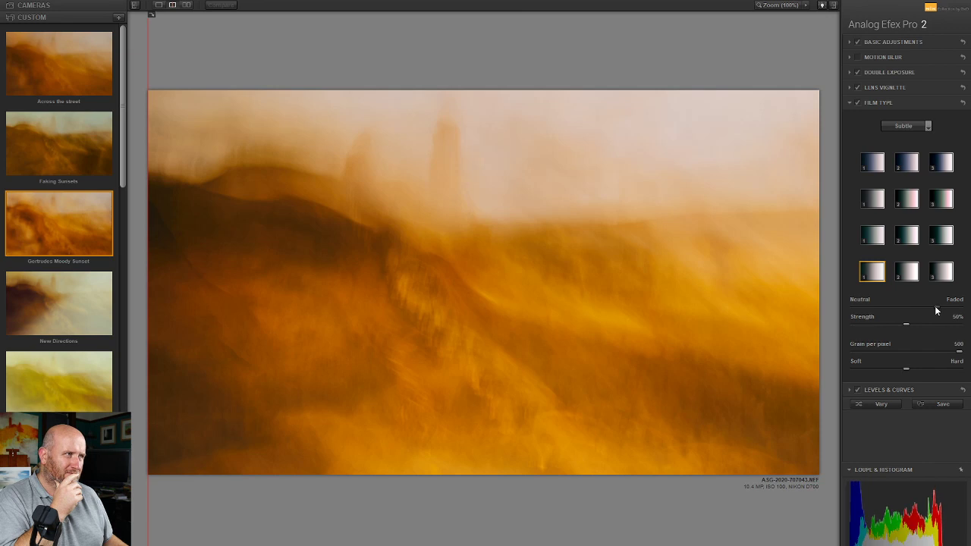
mouse_move(904, 324)
left_mouse_down()
mouse_move(916, 325)
mouse_move(910, 334)
left_mouse_up()
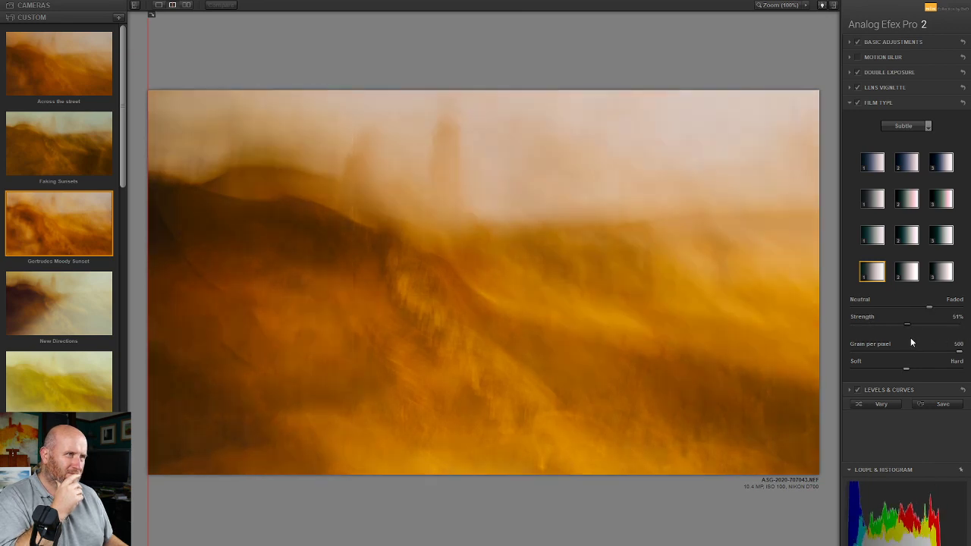
Switch the film type to Warm with film 1 of the first row, and set the strength to 41%.
left_click(895, 126)
left_click(891, 139)
left_click(874, 164)
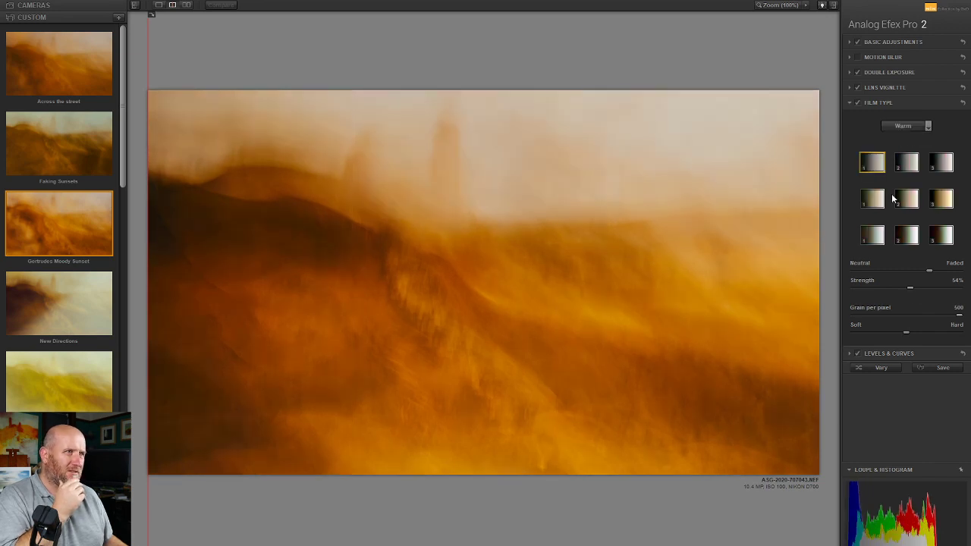
left_click_drag(853, 288, 899, 295)
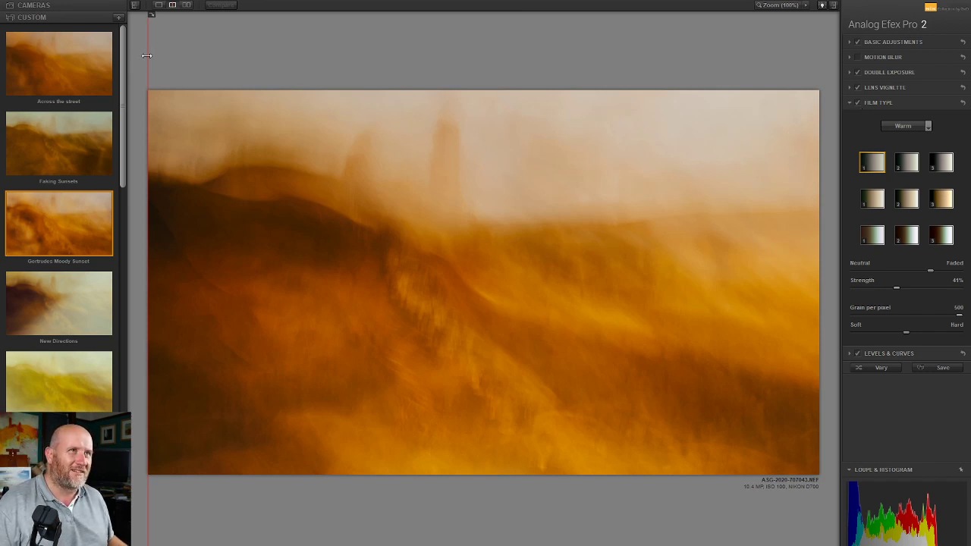
Compare the original and filtered image with the split preview line.
left_click_drag(148, 56, 119, 162)
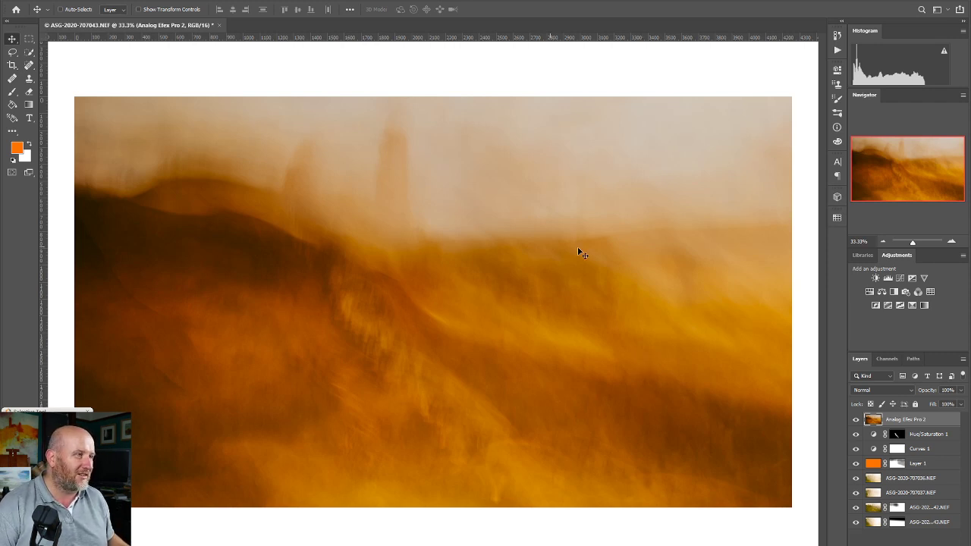
In Photoshop, compare the image with and without the Analog Efex Pro 2 layer by toggling its visibility.
left_click(856, 419)
left_click(856, 420)
left_click(855, 419)
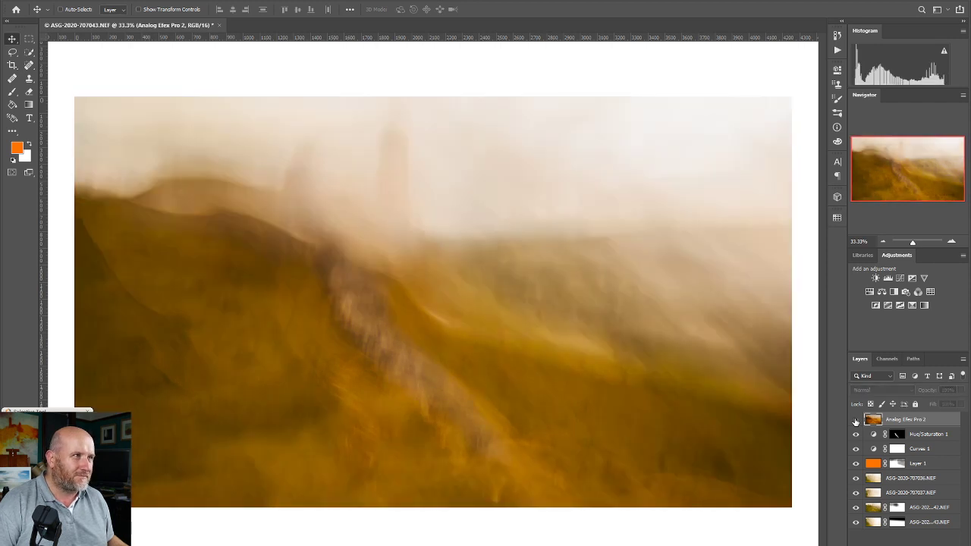
left_click(855, 419)
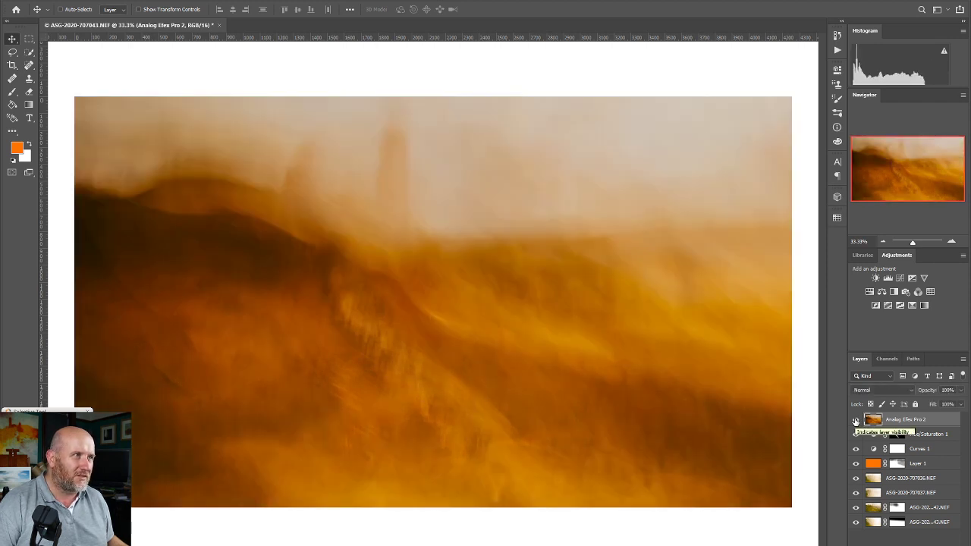
left_click(856, 419)
left_click(856, 419)
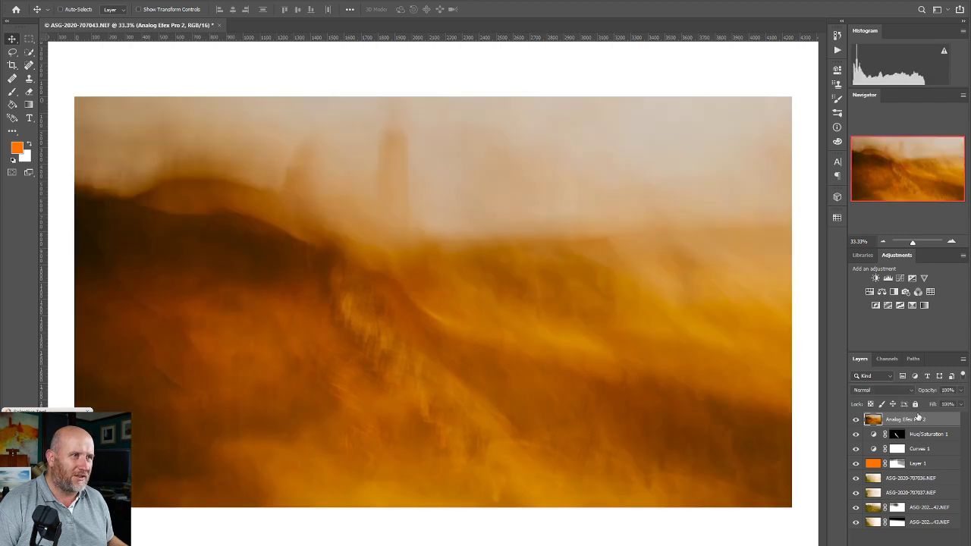
Reduce the Analog Efex Pro 2 layer's opacity to 67%.
left_click(961, 390)
left_click_drag(961, 406, 947, 410)
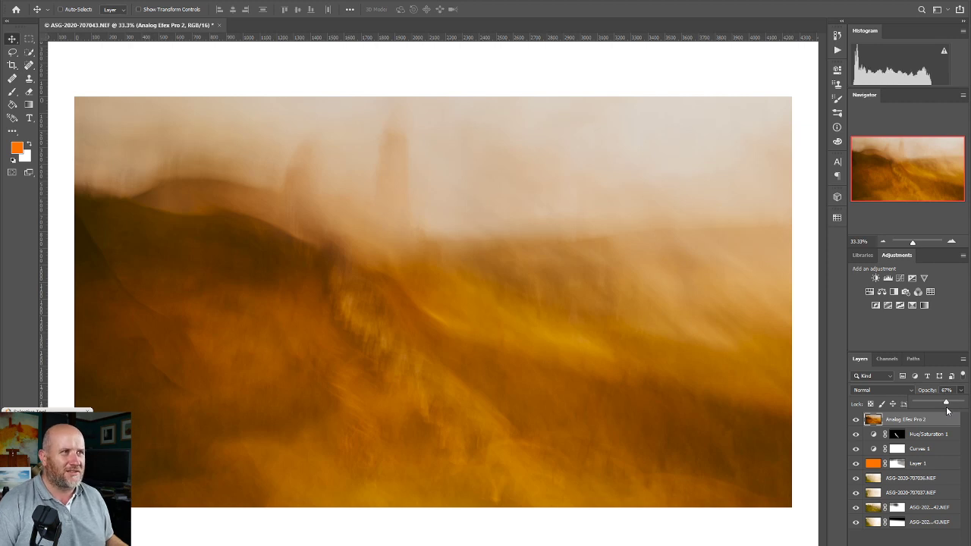
Compare the image with and without the reduced-opacity Analog Efex Pro 2 layer by toggling its visibility.
left_click(856, 421)
left_click(856, 421)
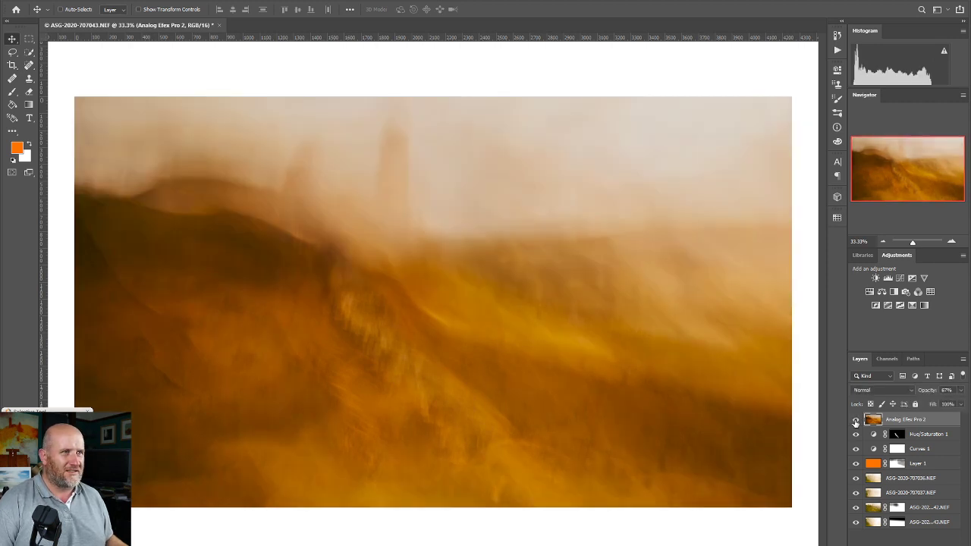
left_click(856, 421)
left_click(855, 421)
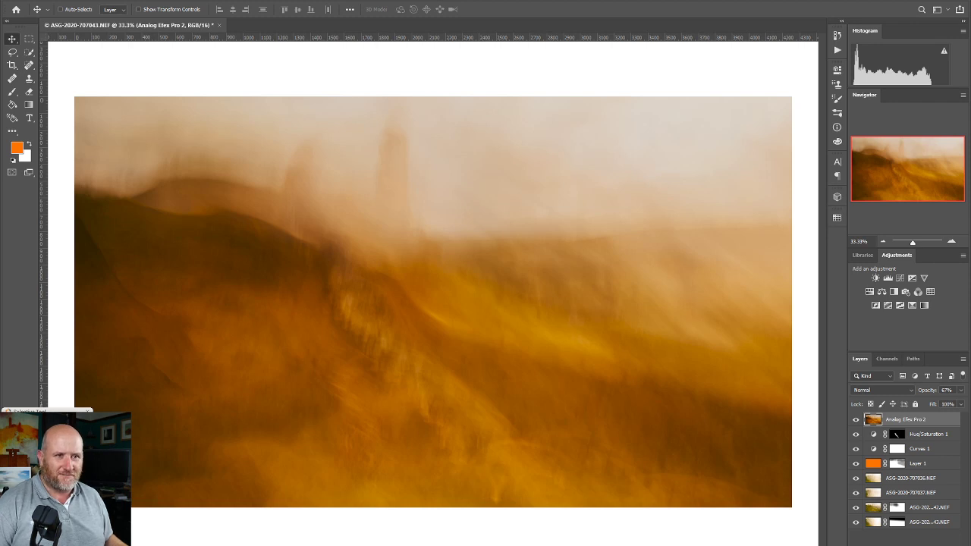
Open the image in Viveza 2 and move the split preview line near the image's left edge.
left_click(57, 403)
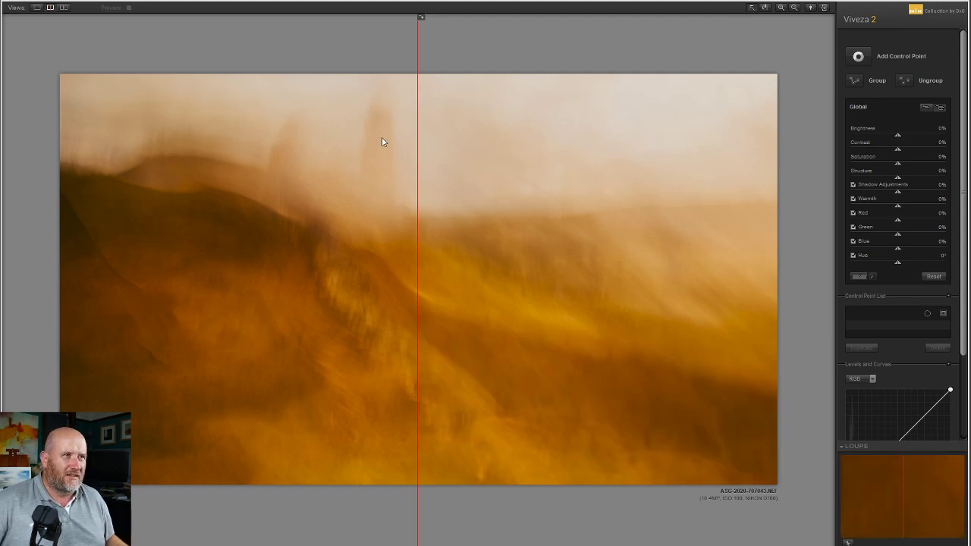
left_click_drag(416, 39, 71, 48)
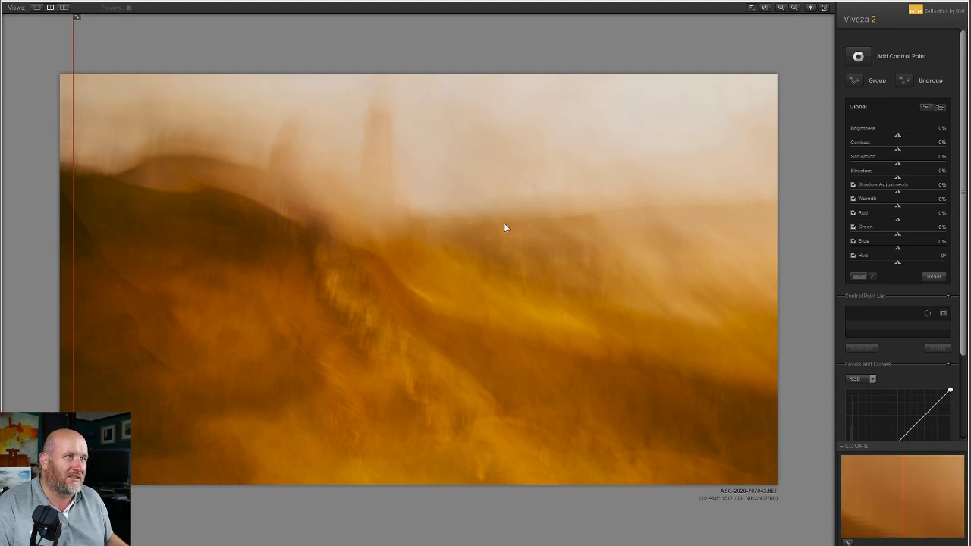
left_click_drag(75, 194, 91, 229)
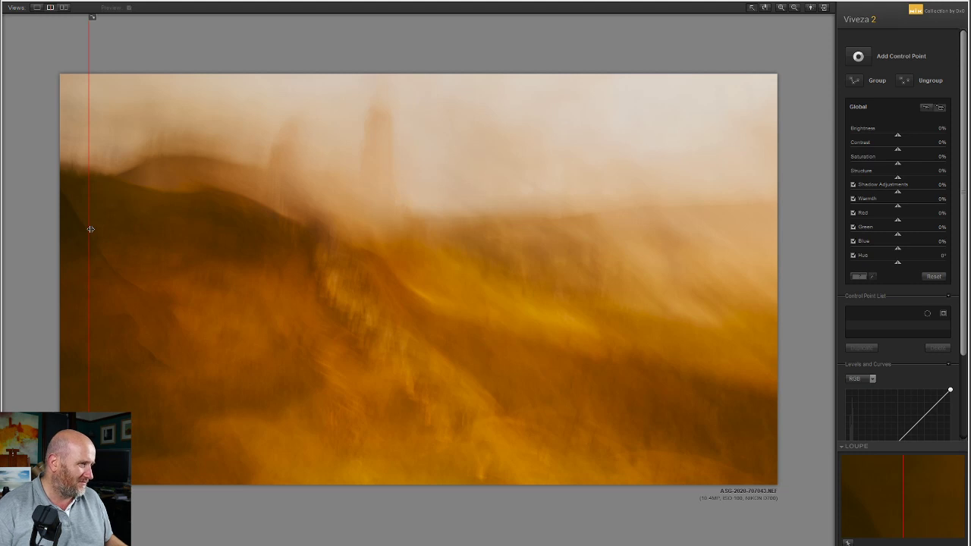
left_click_drag(90, 230, 75, 257)
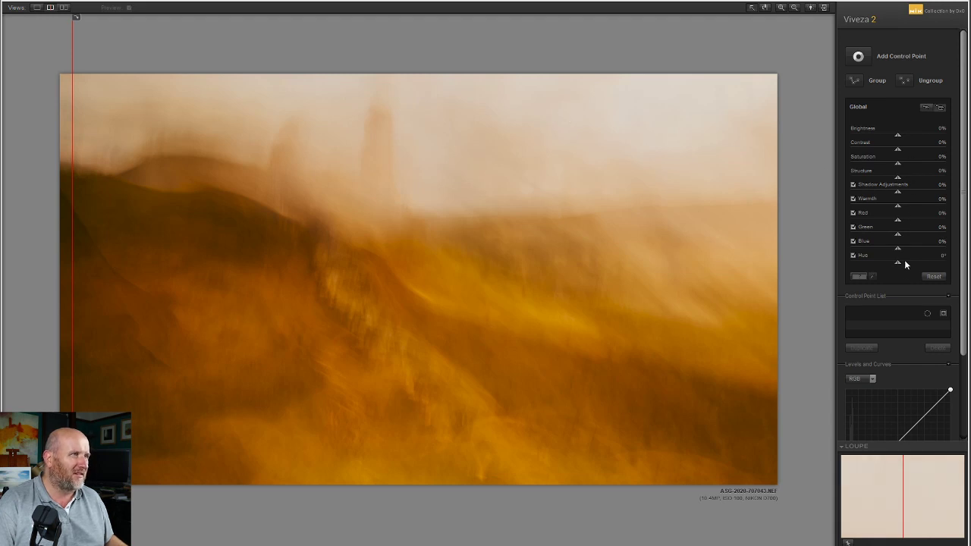
Set global Blue to -4%, Green to 1%, Red to -2%, Warmth to -2% and Shadow Adjustments to 1%, leaving Hue at 0°.
left_click_drag(893, 263, 892, 265)
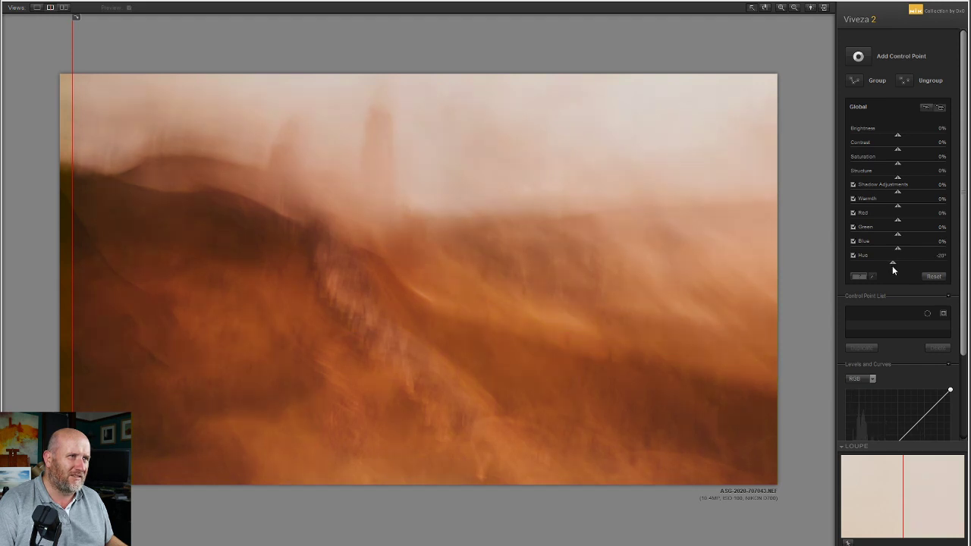
double_click(892, 266)
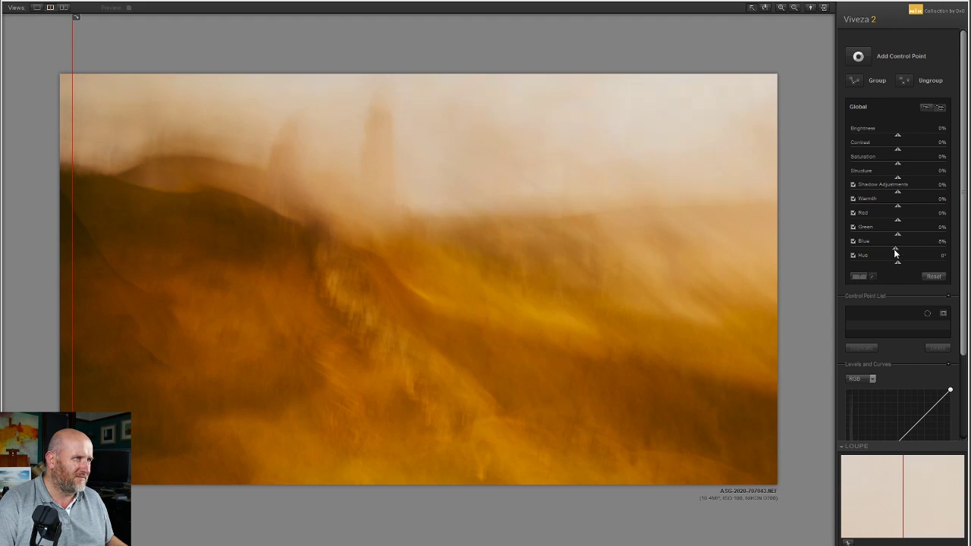
left_click_drag(895, 249, 894, 249)
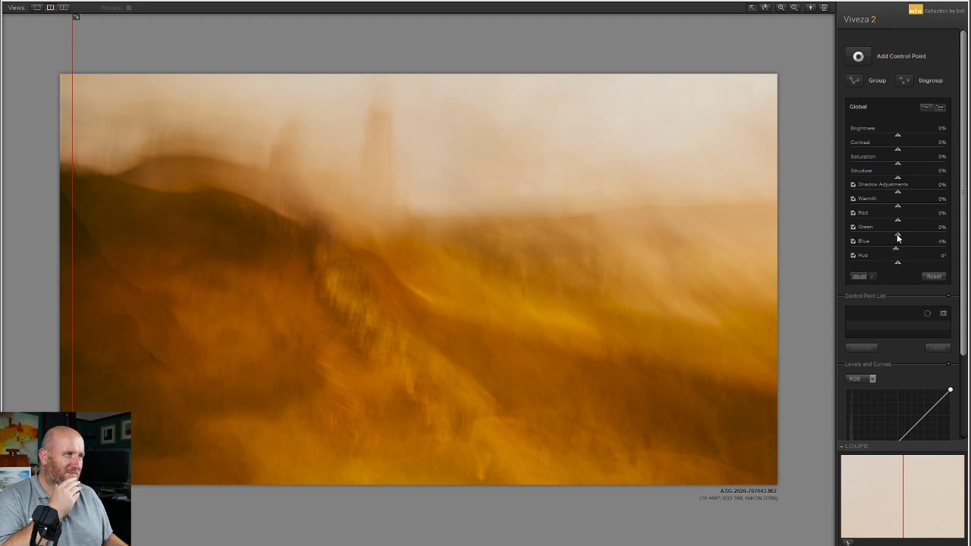
left_click_drag(897, 237, 898, 238)
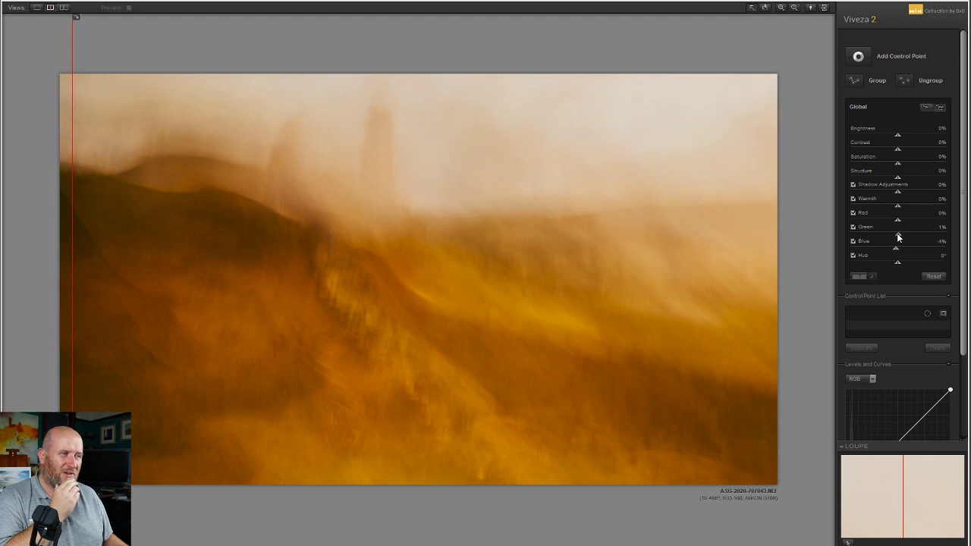
left_click_drag(899, 222, 898, 223)
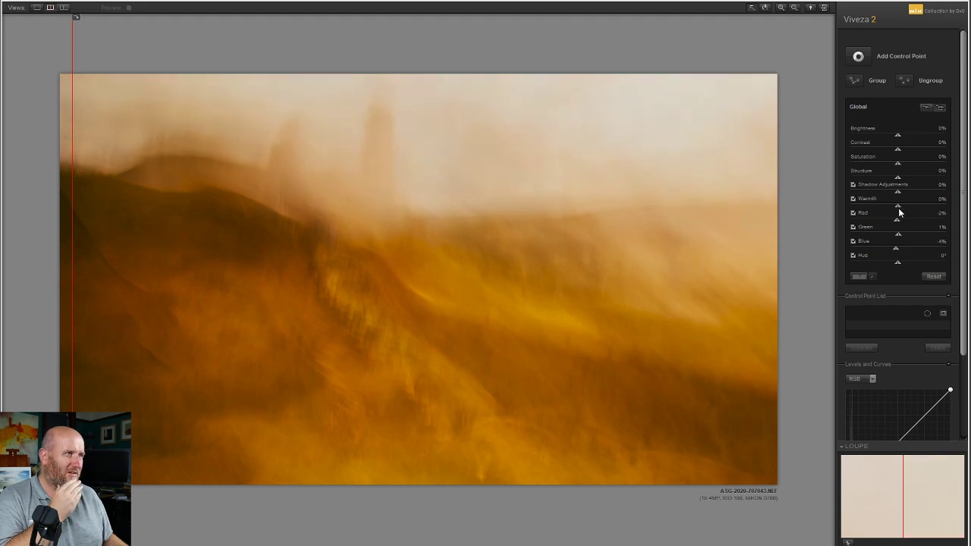
mouse_move(899, 212)
left_mouse_down()
mouse_move(880, 206)
mouse_move(898, 211)
left_mouse_up()
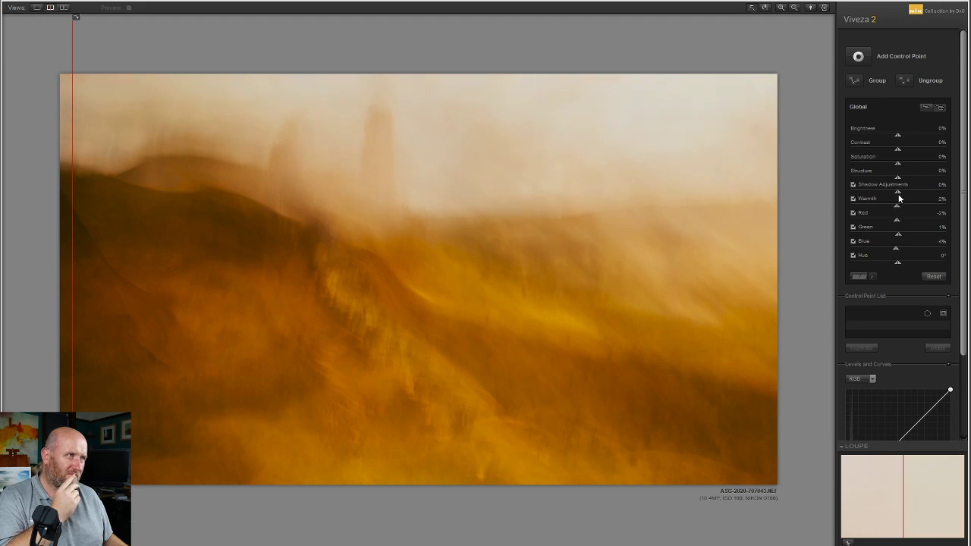
mouse_move(902, 196)
left_mouse_down()
mouse_move(912, 196)
mouse_move(899, 193)
left_mouse_up()
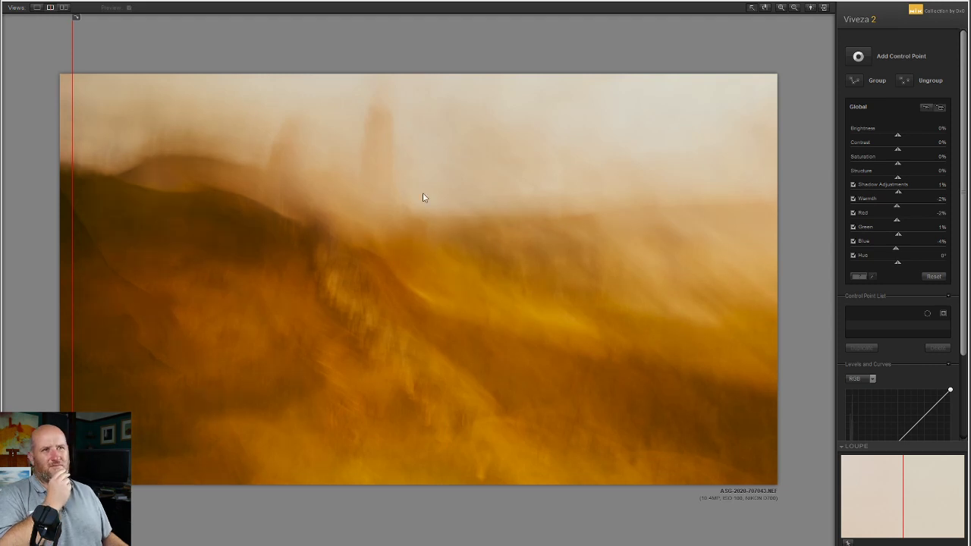
Compare the original and colour-adjusted image by sweeping the split preview line across it and back.
left_click_drag(71, 209, 120, 305)
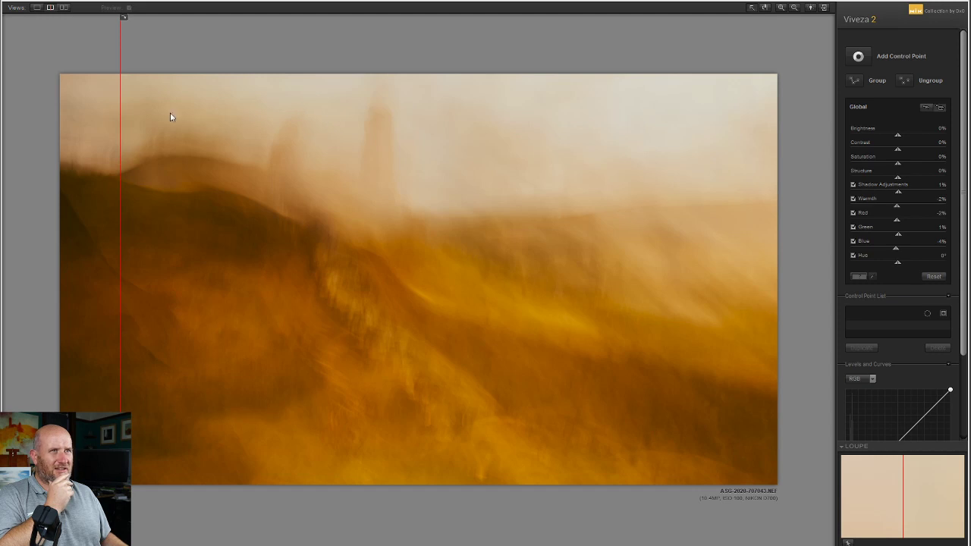
left_click_drag(119, 163, 687, 172)
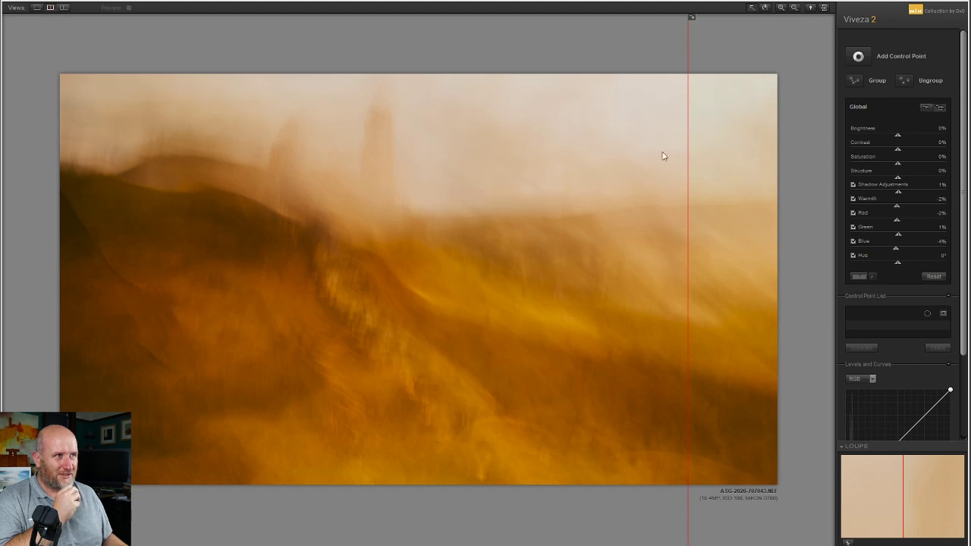
left_click_drag(687, 162, 80, 159)
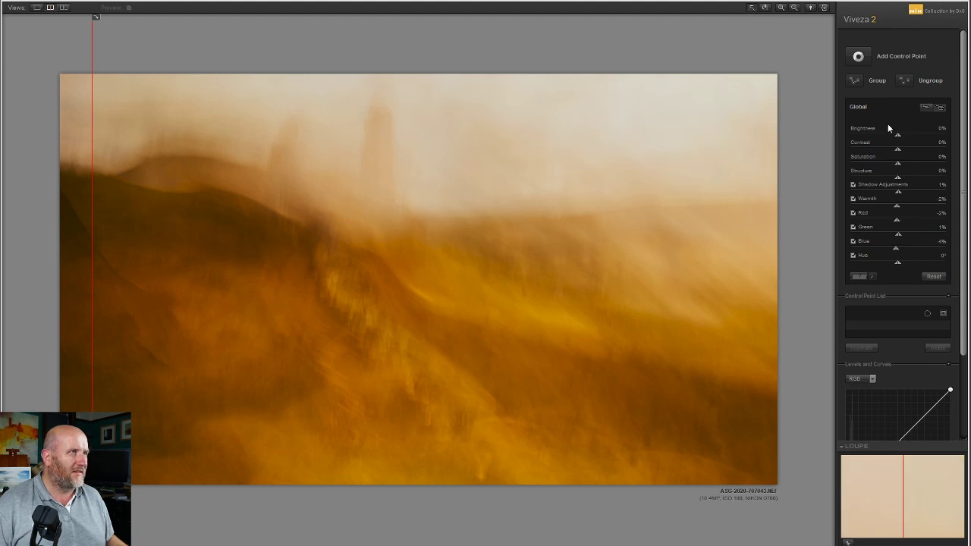
Try the global Structure at -61% and at 10%, and return it to 0%.
left_click_drag(895, 176, 895, 180)
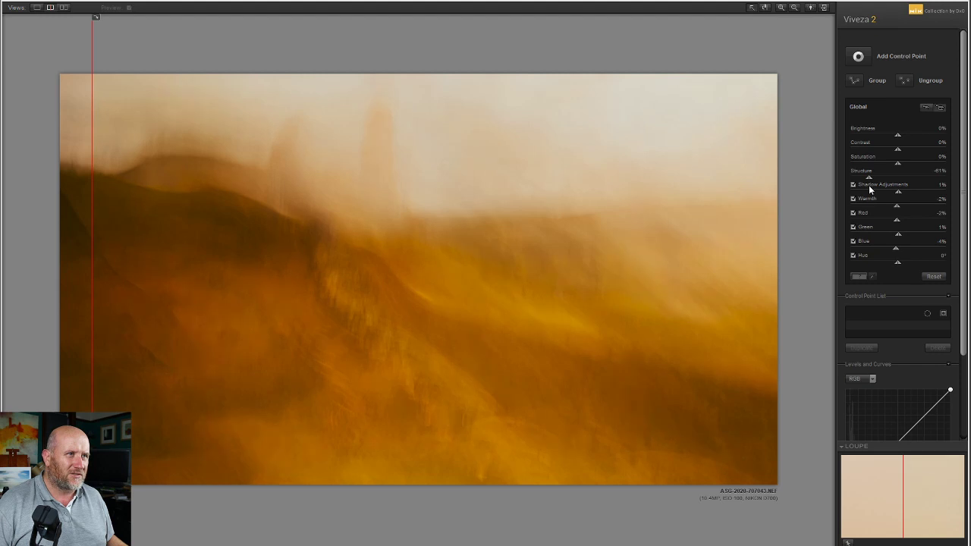
left_click_drag(908, 190, 903, 190)
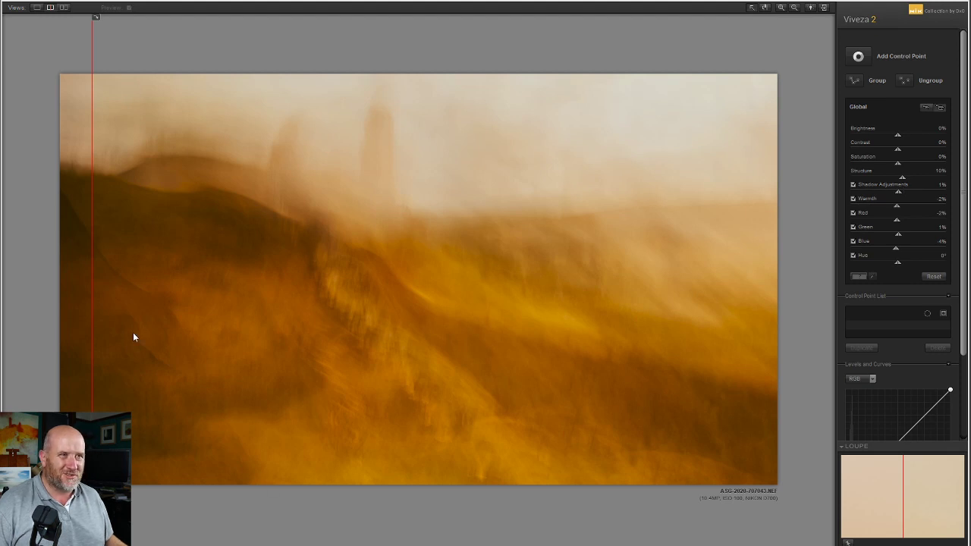
left_click_drag(91, 270, 114, 326)
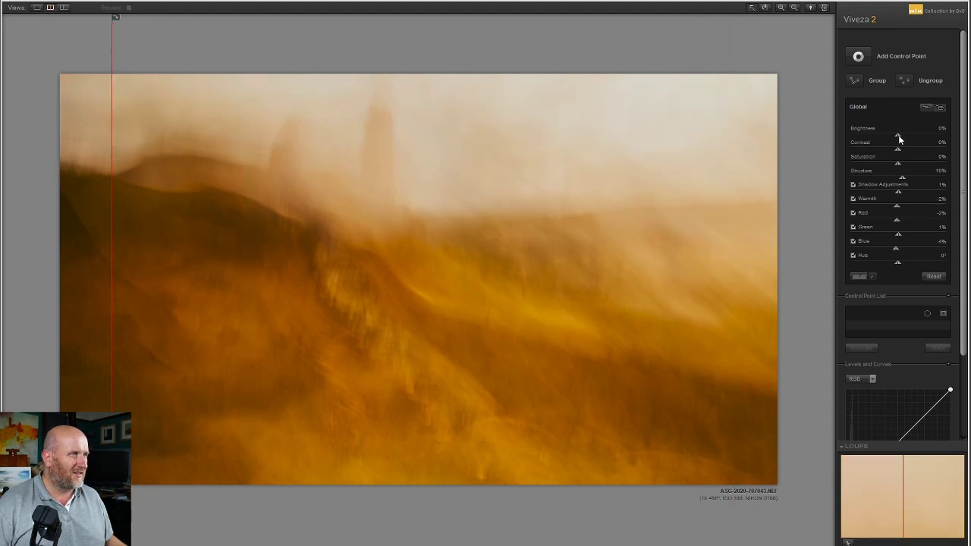
left_click_drag(902, 177, 897, 177)
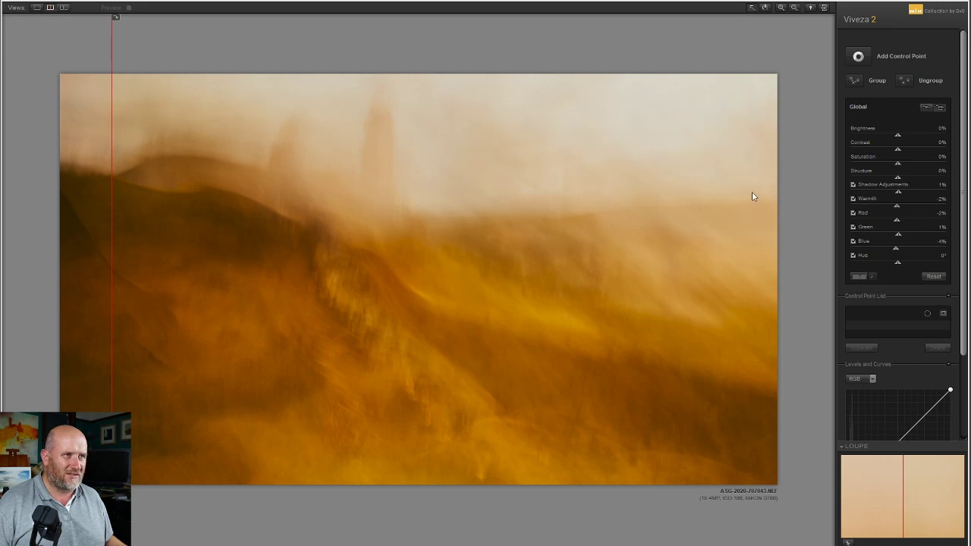
Set the global Contrast to -4%, and try Brightness at 13% before resetting it to 0%.
left_click_drag(112, 274, 160, 249)
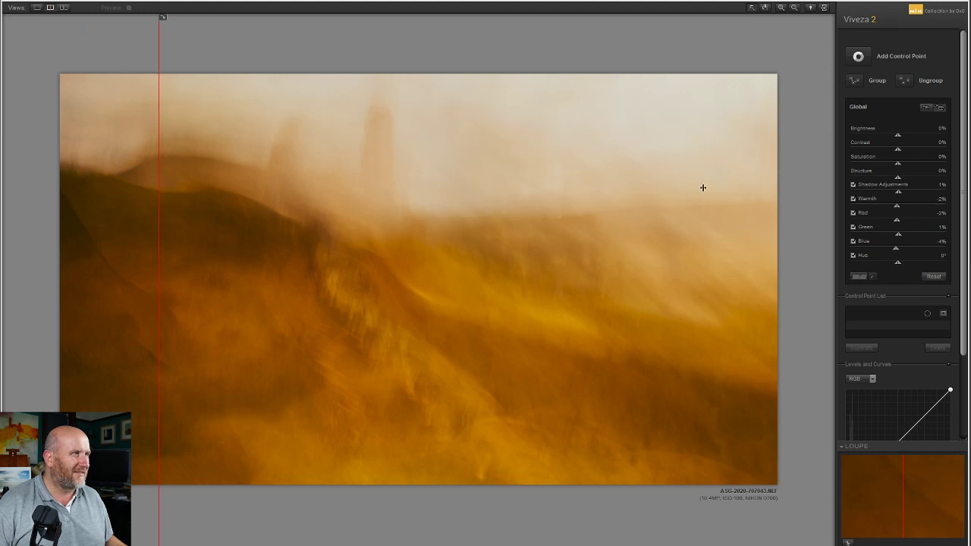
mouse_move(899, 150)
left_mouse_down()
mouse_move(883, 154)
mouse_move(895, 155)
left_mouse_up()
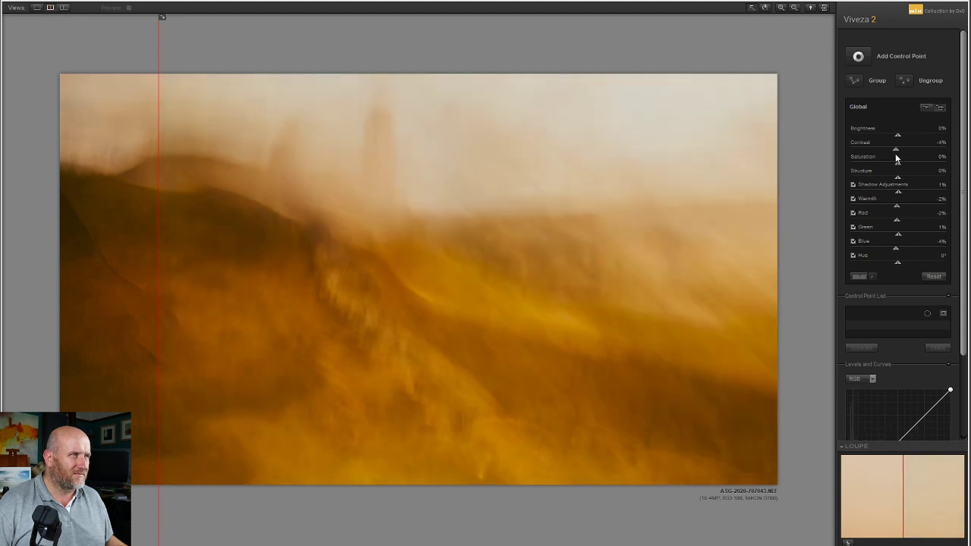
left_click_drag(157, 188, 93, 171)
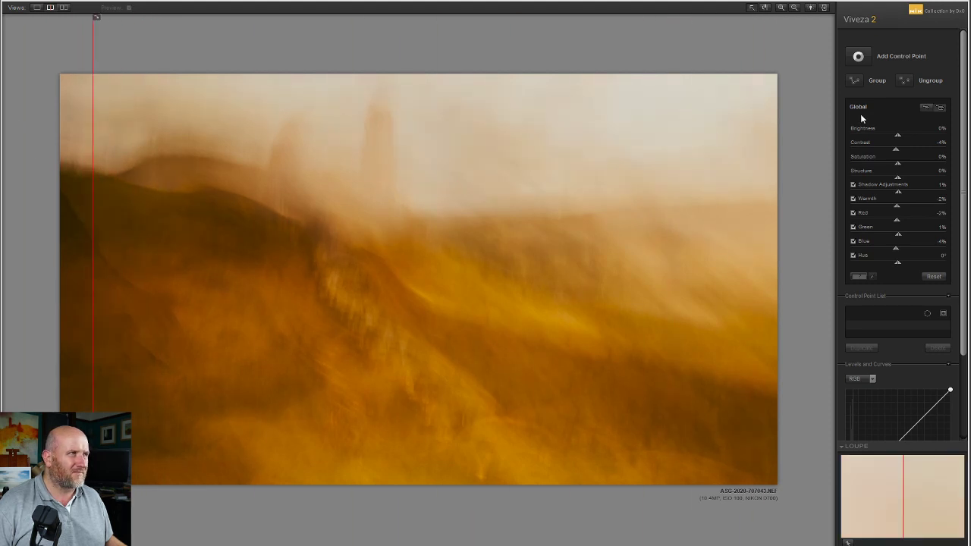
mouse_move(898, 137)
left_mouse_down()
mouse_move(888, 134)
mouse_move(907, 137)
left_mouse_up()
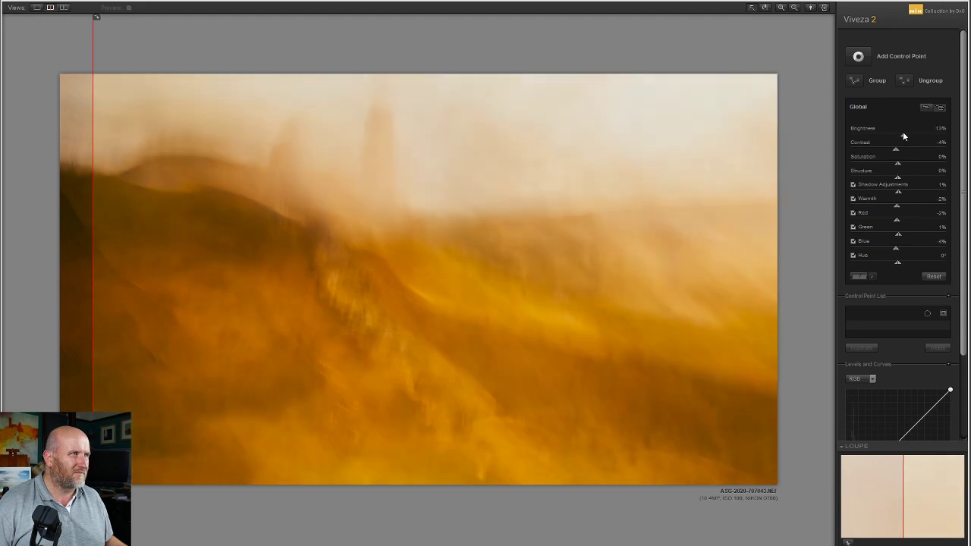
double_click(903, 131)
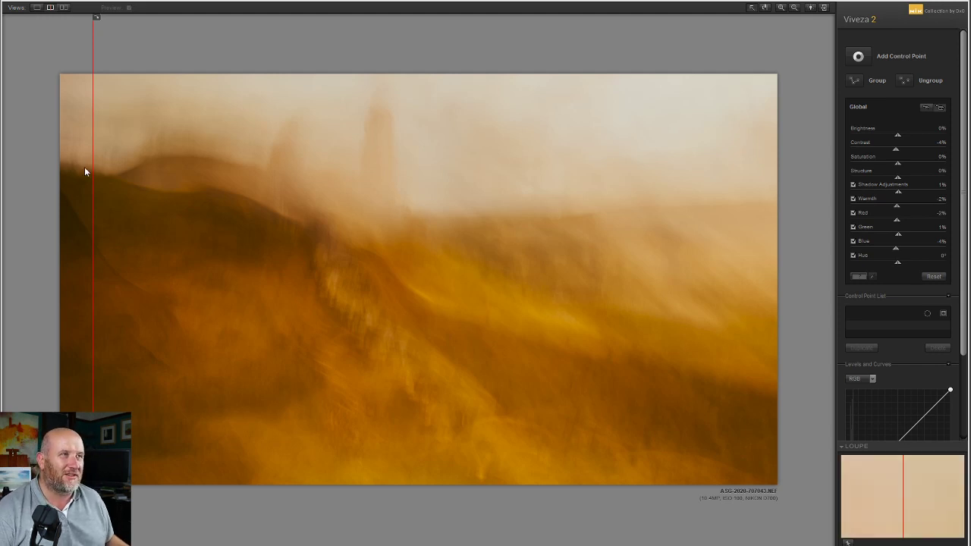
Apply the Viveza 2 adjustments to the Photoshop image and compare the result by toggling the Viveza 2 layer's visibility.
left_click_drag(93, 159, 70, 197)
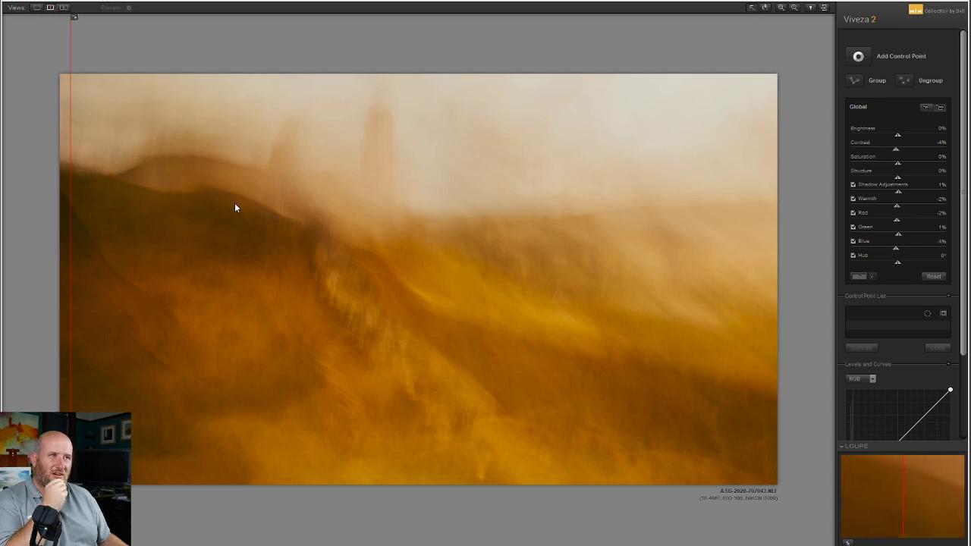
left_click_drag(72, 50, 85, 4)
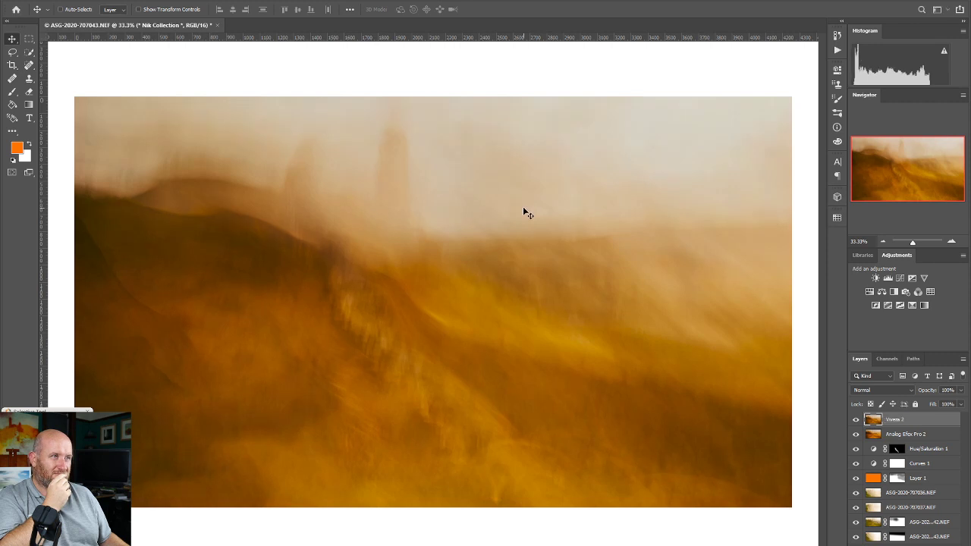
left_click(856, 420)
left_click(856, 421)
left_click(856, 420)
left_click(856, 421)
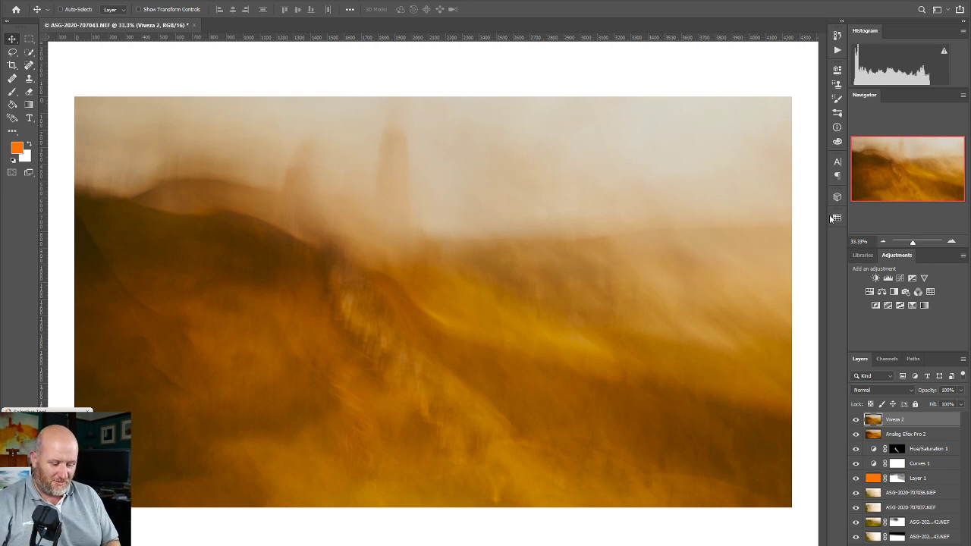
Duplicate the Viveza 2 layer and set the copy's blend mode to Exclusion.
key("ctrl+j")
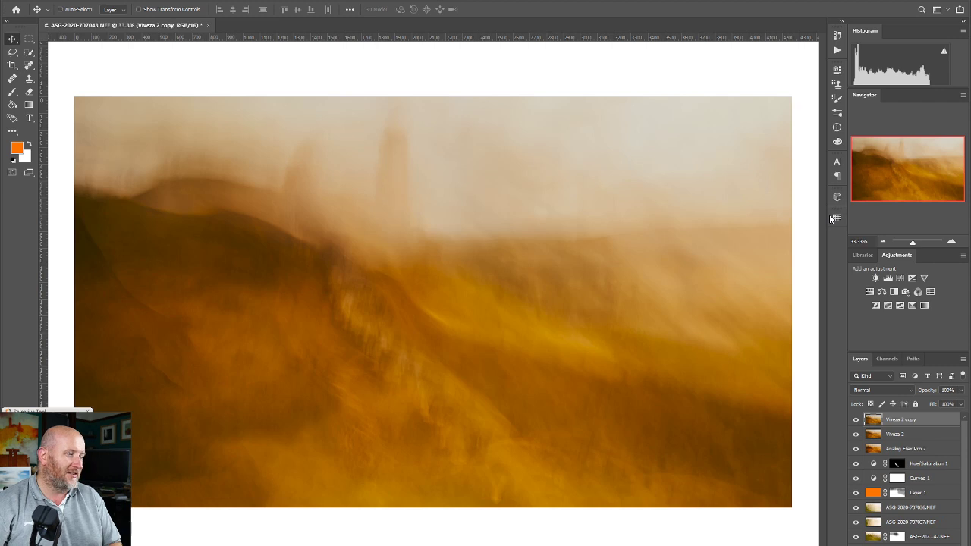
left_click(894, 391)
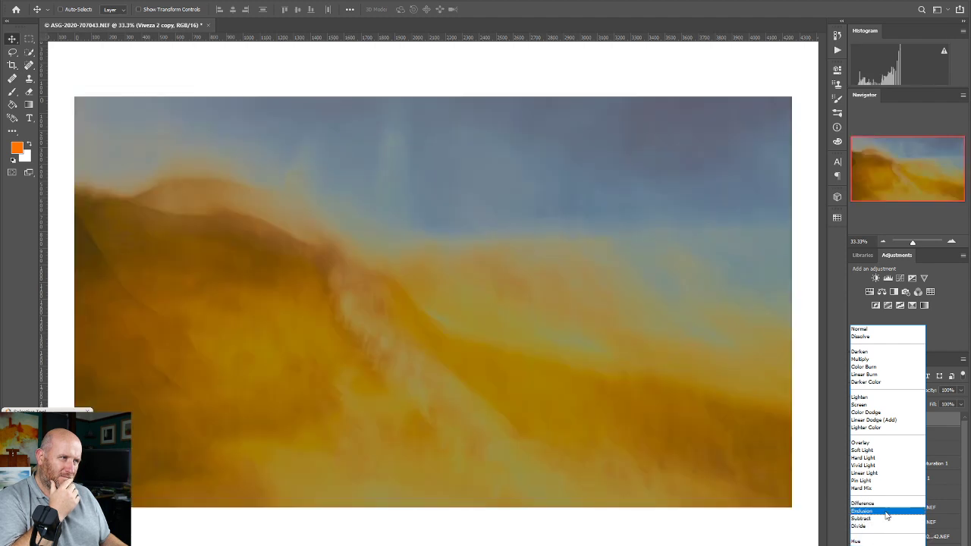
left_click(886, 515)
Free-transform the Viveza 2 copy layer, enlarging it to about 213% and rotating it to about -167°.
left_click(884, 242)
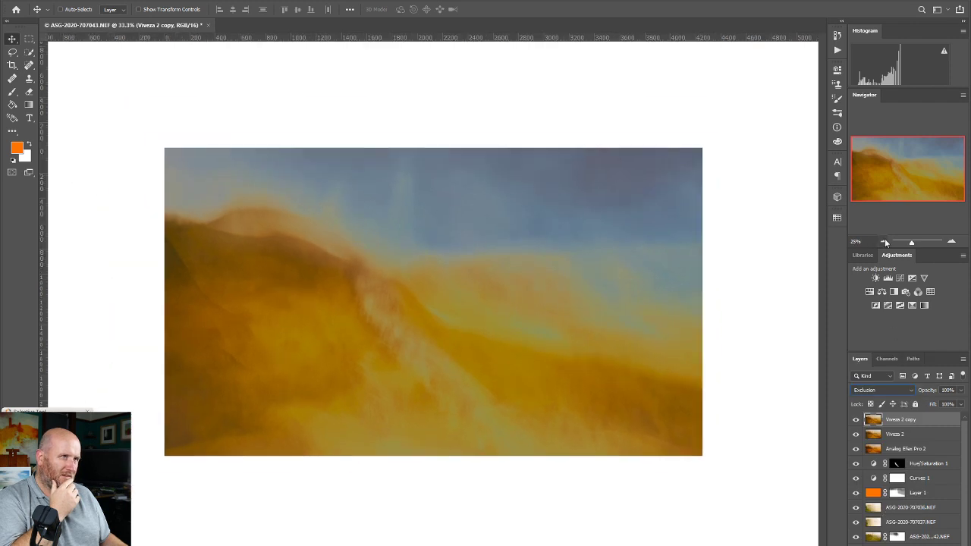
left_click(884, 242)
left_click(884, 242)
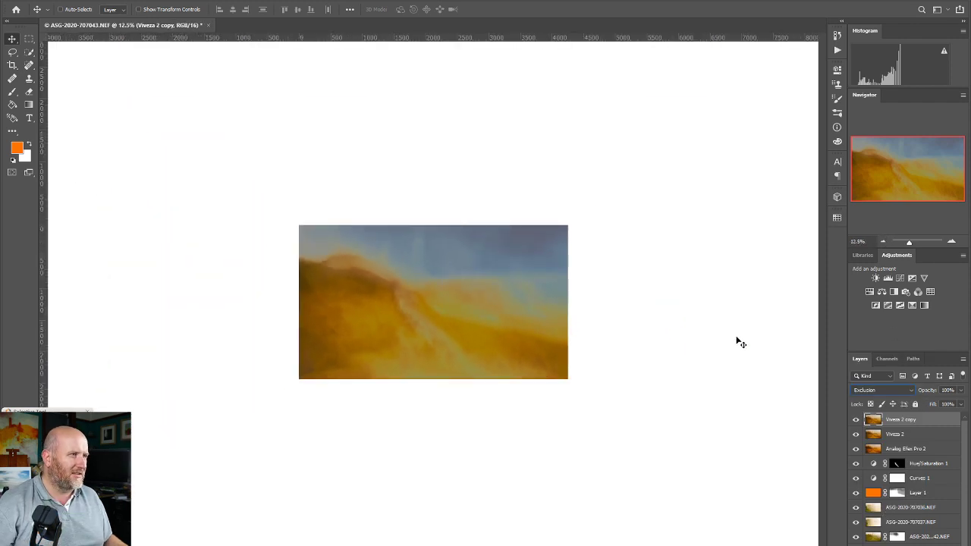
left_click(51, 1)
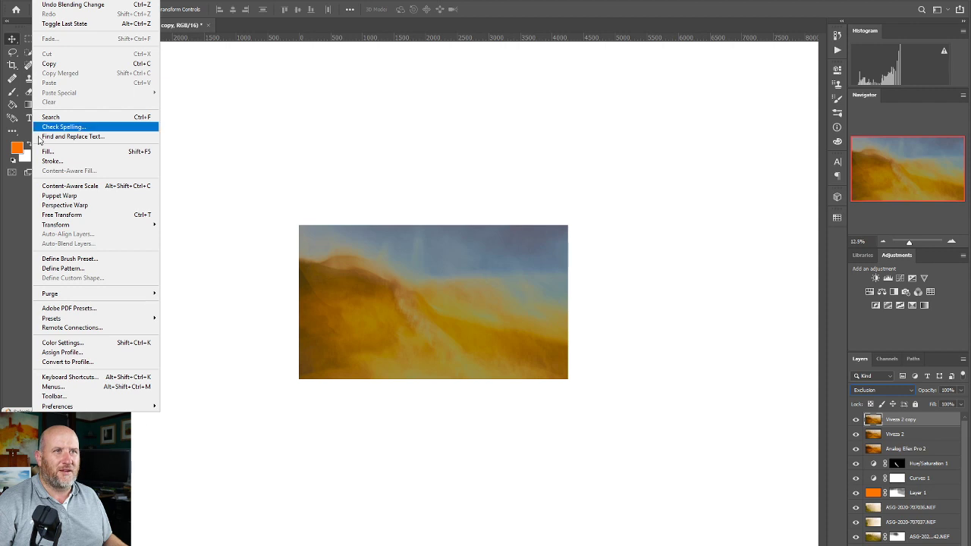
left_click(80, 218)
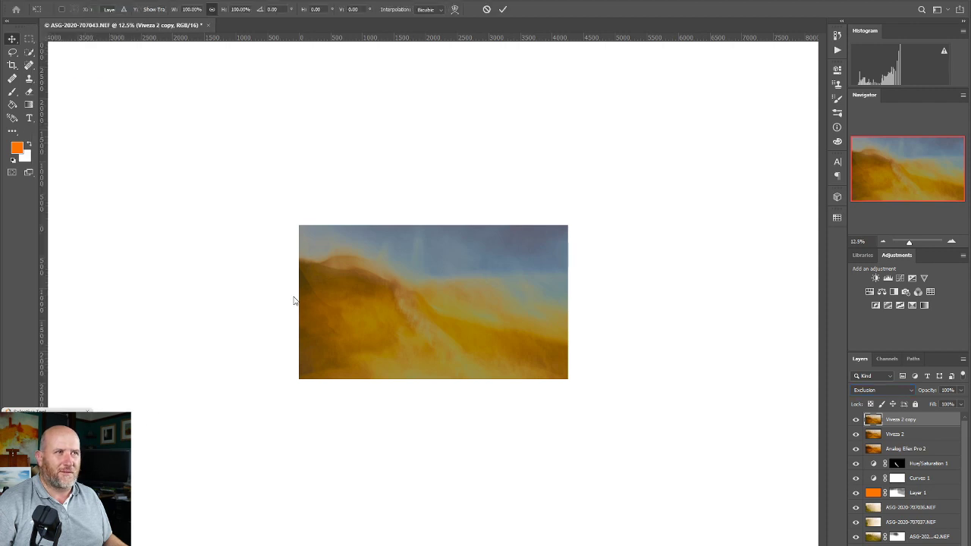
left_click_drag(570, 222, 726, 135)
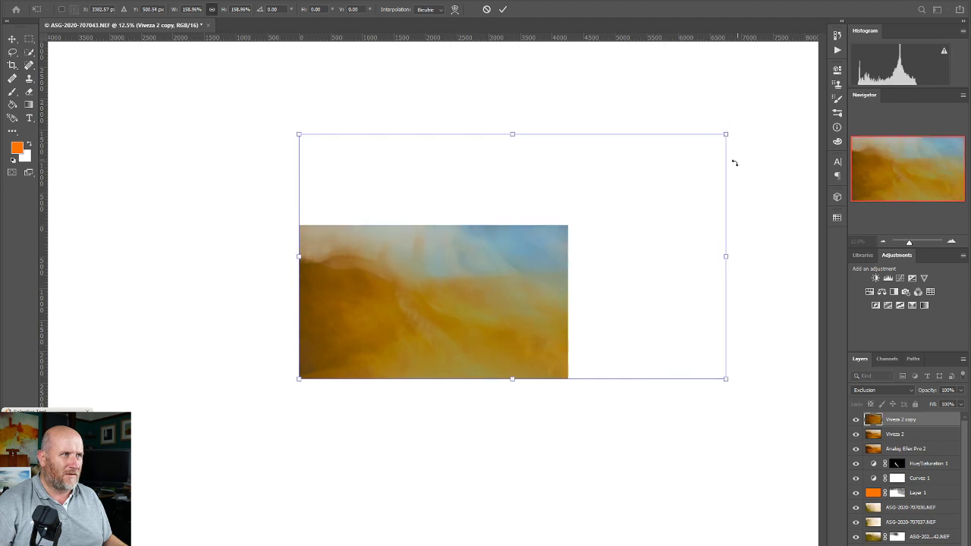
left_click_drag(706, 182, 616, 265)
left_click_drag(657, 204, 148, 444)
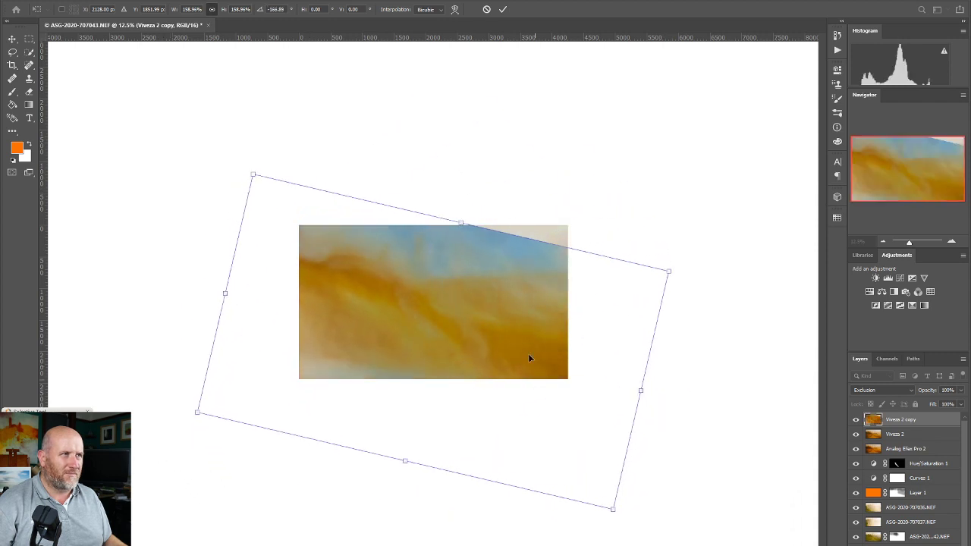
left_click_drag(460, 222, 486, 141)
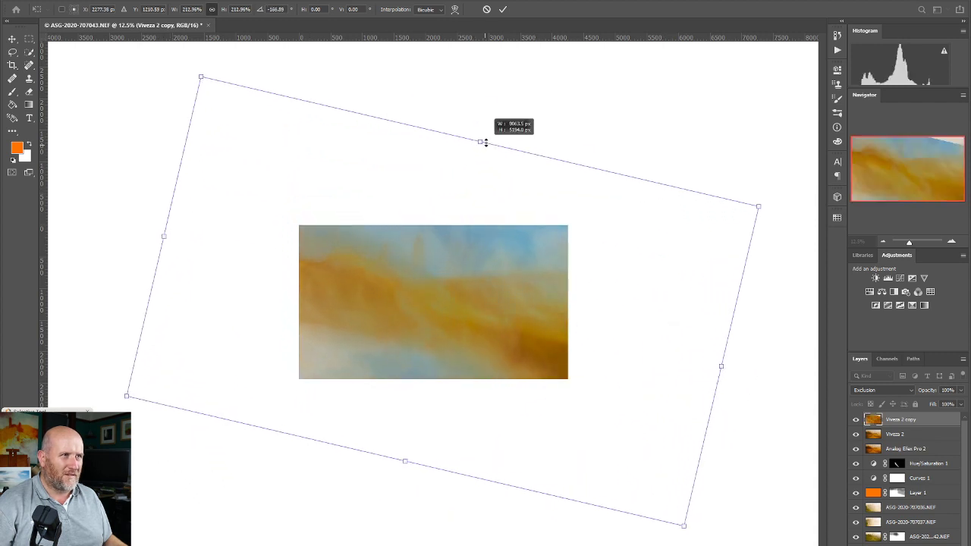
Try rotating the enlarged layer to about -4.9° and repositioning it over the canvas.
key("shift+Down")
key("shift+Down")
key("shift+Down")
key("shift+Down")
key("shift+Down")
key("shift+Down")
key("shift+Down")
key("shift+Down")
key("shift+Down")
key("shift+Down")
key("shift+Down")
key("shift+Down")
left_click_drag(498, 291, 529, 302)
left_click_drag(774, 205, 312, 485)
left_click_drag(525, 408, 639, 261)
left_click(951, 241)
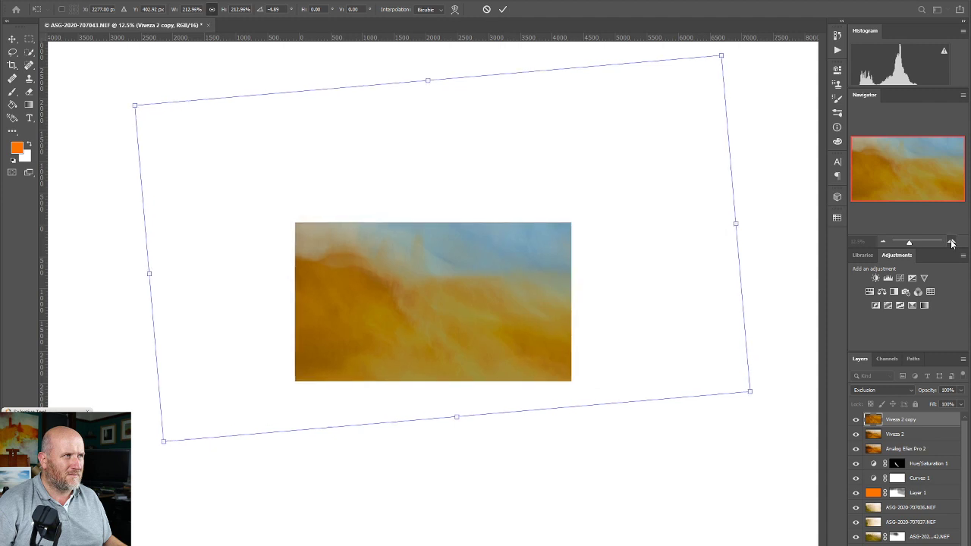
left_click(952, 242)
left_click(951, 242)
mouse_move(651, 317)
left_mouse_down()
mouse_move(648, 232)
mouse_move(690, 545)
mouse_move(655, 280)
mouse_move(664, 306)
left_mouse_up()
key("shift+Up")
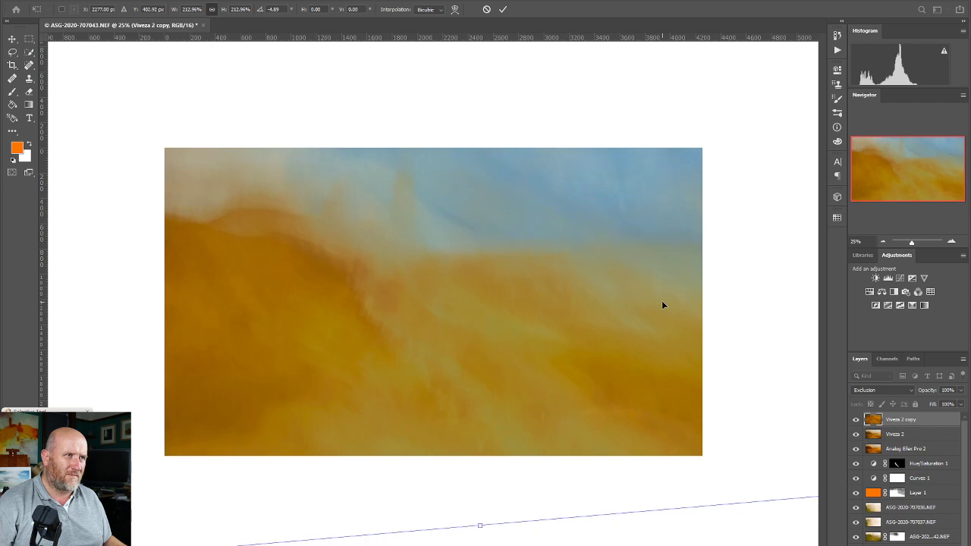
Rotate the enlarged layer to 15°, move it about 1608 px right and 923 px down, and apply the transform.
left_click(882, 242)
left_click(884, 243)
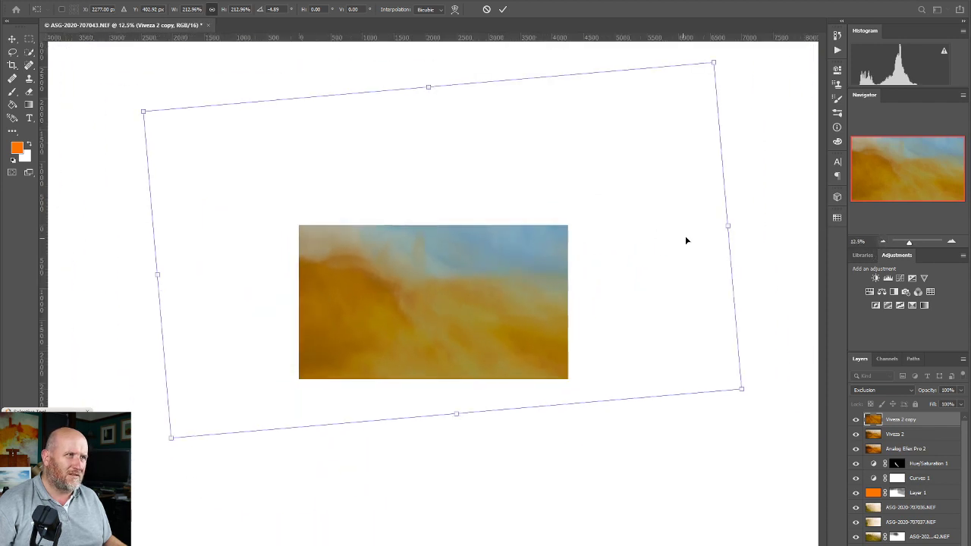
left_click_drag(750, 225, 706, 325)
left_click_drag(568, 283, 660, 353)
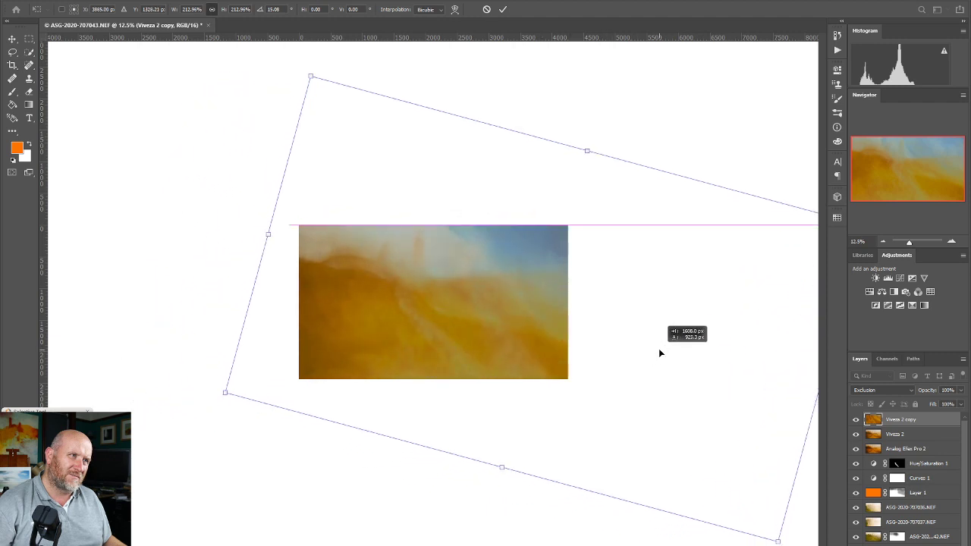
left_click_drag(660, 352, 660, 351)
key("Return")
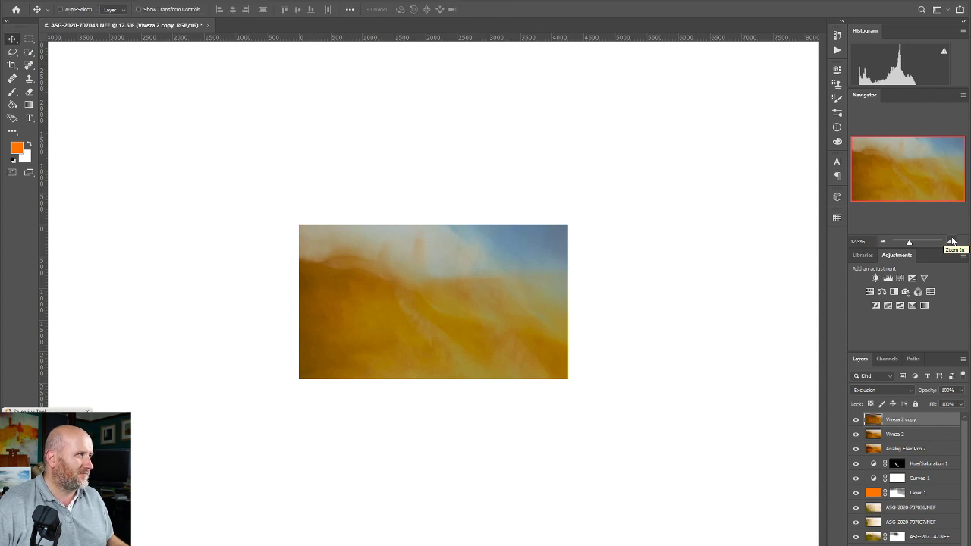
left_click(952, 241)
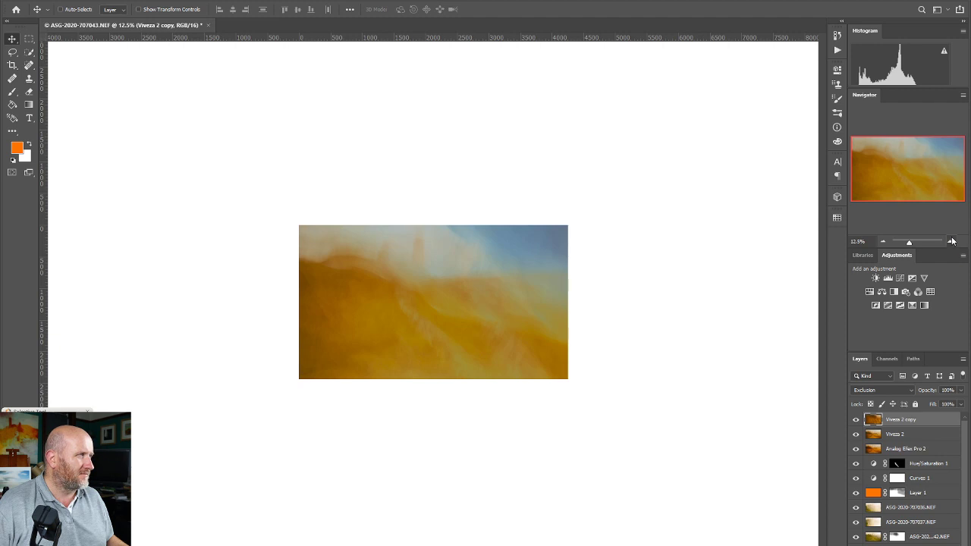
left_click(951, 241)
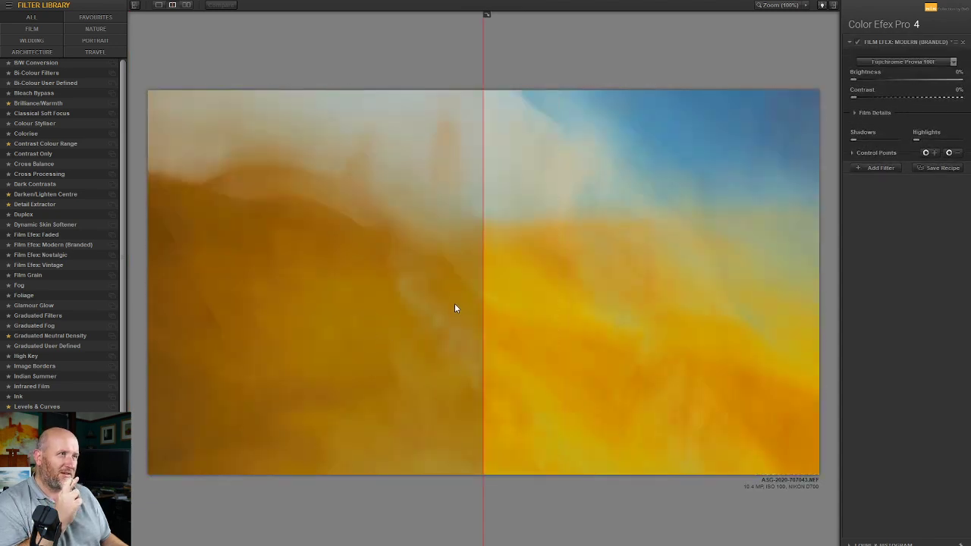
Extend the filtered side of the split preview across most of the image and select the White Neutraliser filter.
left_click_drag(486, 280, 196, 277)
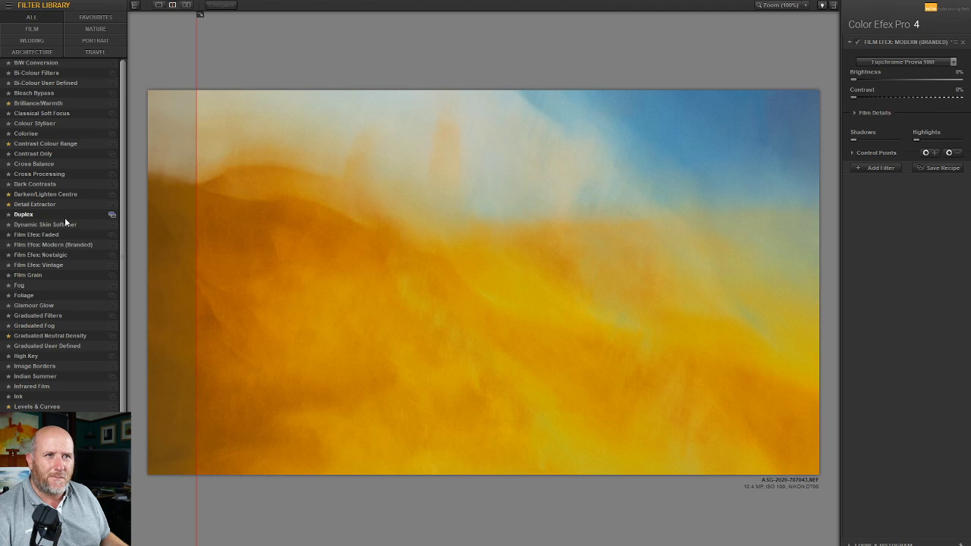
scroll(106, 349, "down", 4)
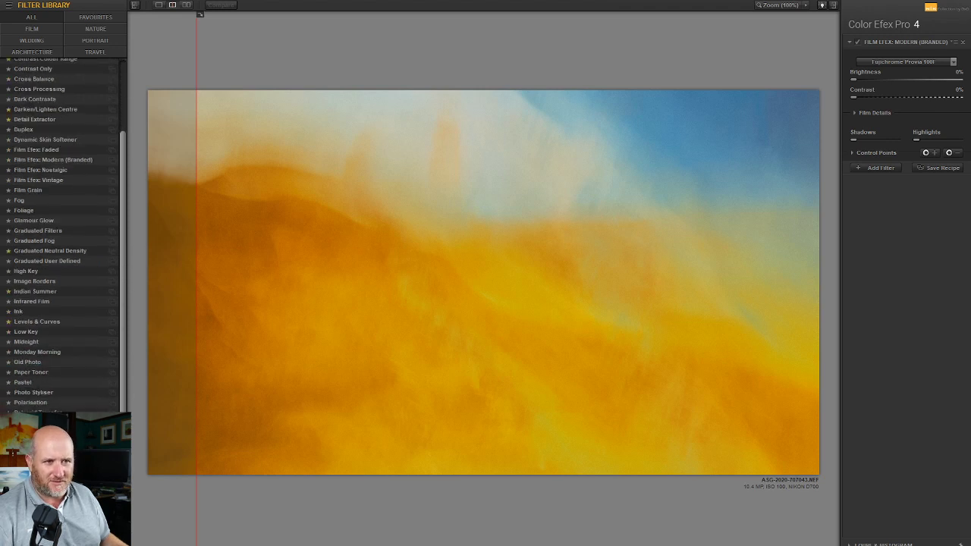
left_click(34, 533)
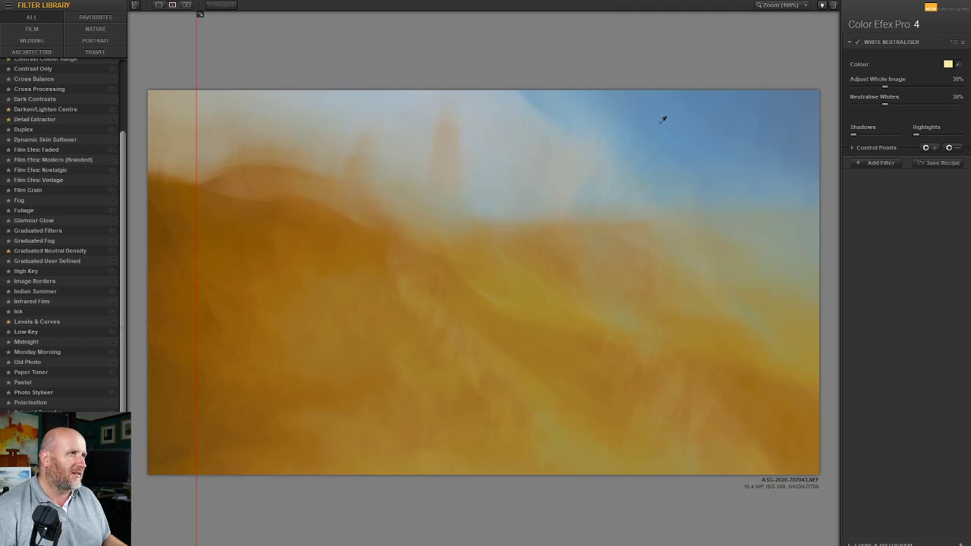
Try White Neutraliser colours sampled from the blue sky, the vertical cloud streak, the golden slope and the cloud above the ridge.
left_click(659, 125)
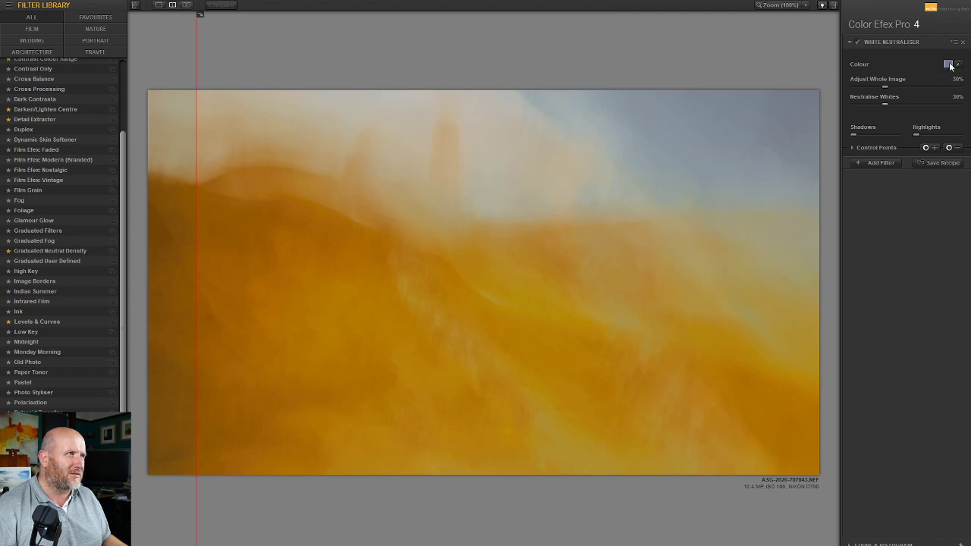
left_click(452, 164)
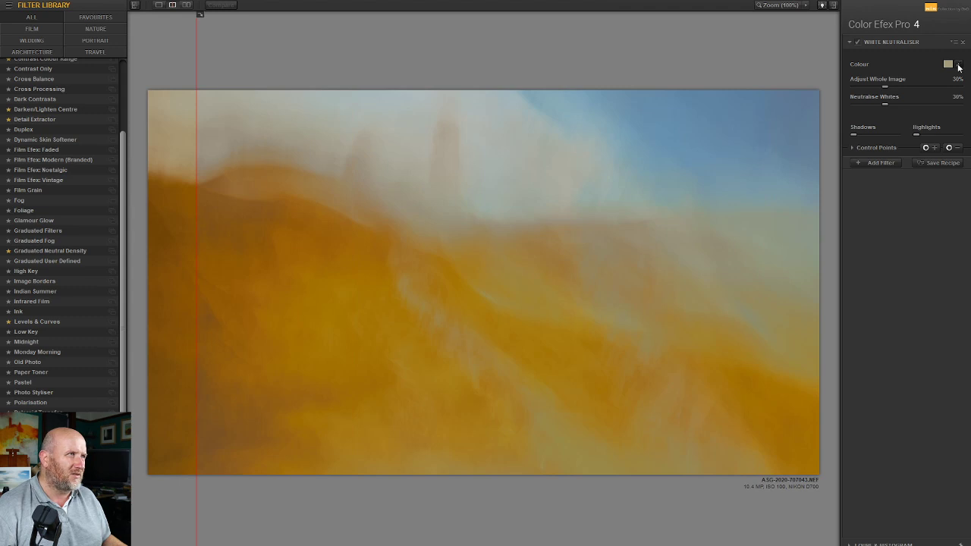
left_click(959, 67)
left_click(470, 293)
left_click(958, 65)
left_click(479, 181)
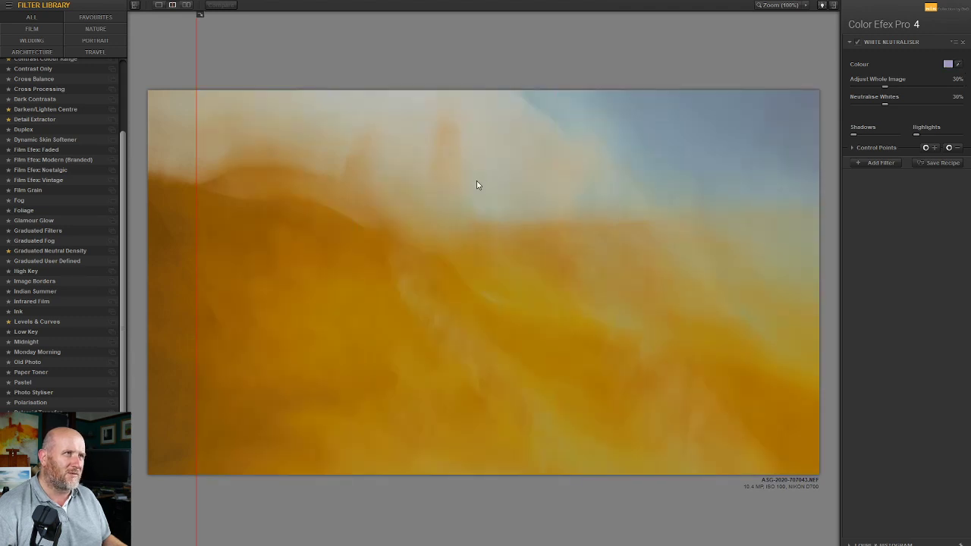
Set Adjust Whole Image to 67% and Neutralise Whites to 70%, comparing the effect with the split preview.
left_click_drag(197, 61, 238, 80)
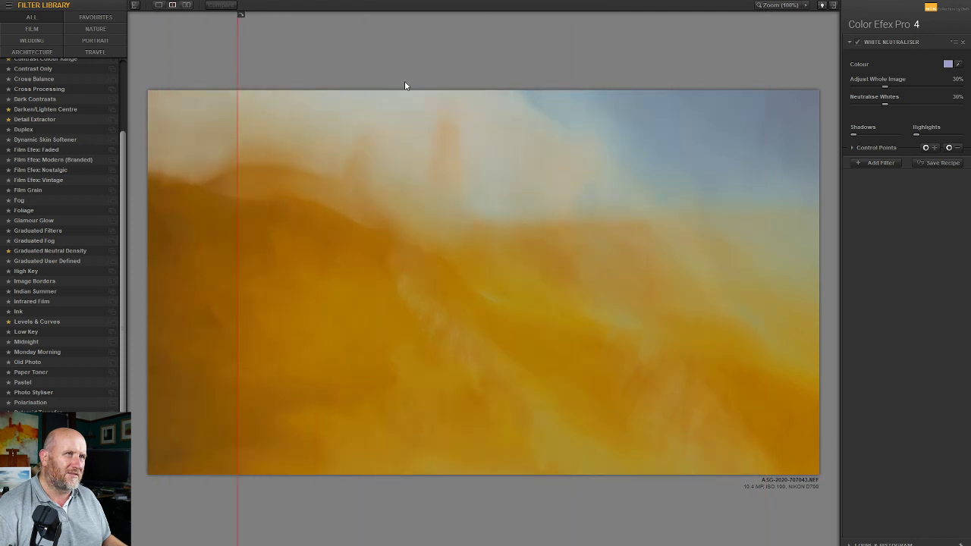
left_click(923, 86)
left_click(926, 104)
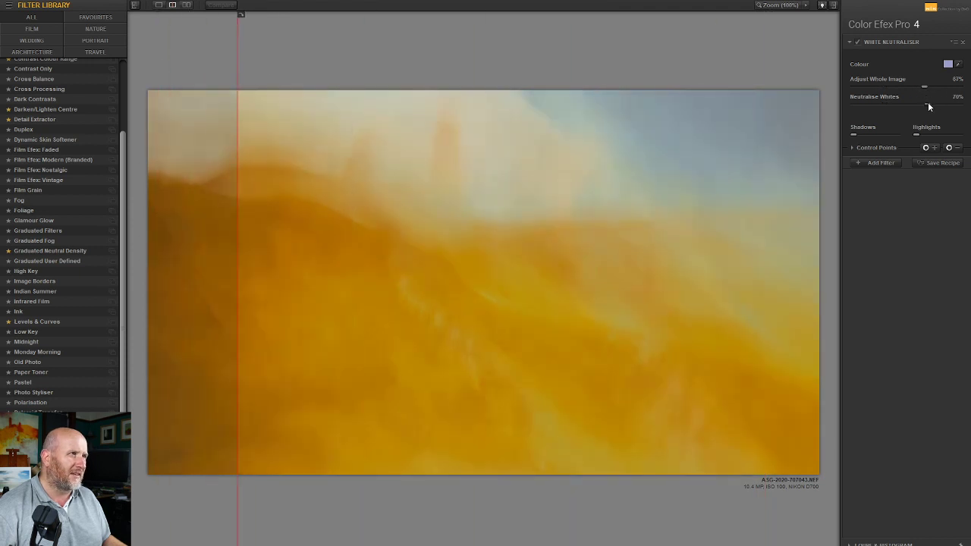
left_click_drag(236, 55, 170, 76)
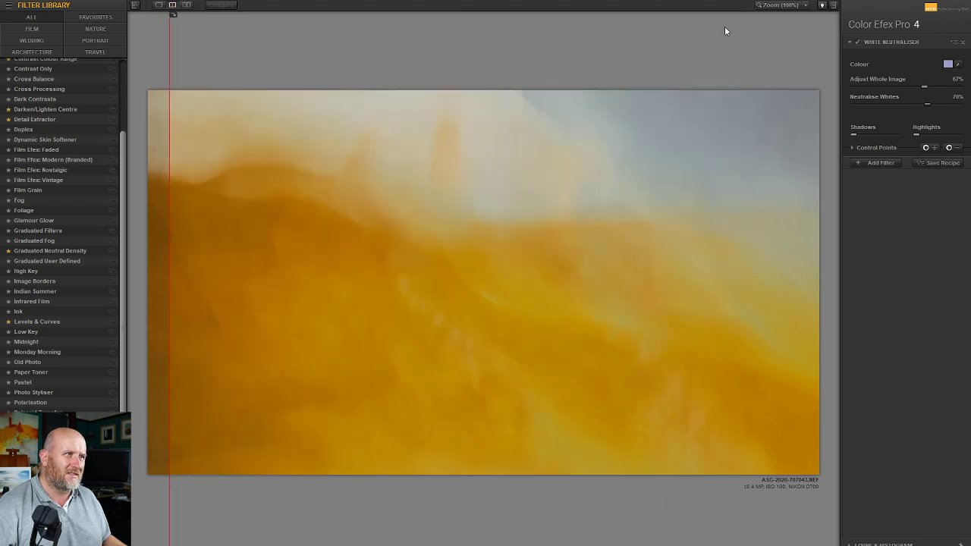
Try neutral colours sampled from the upper clouds, the golden slope, the blue sky and the darker hillside.
left_click(957, 63)
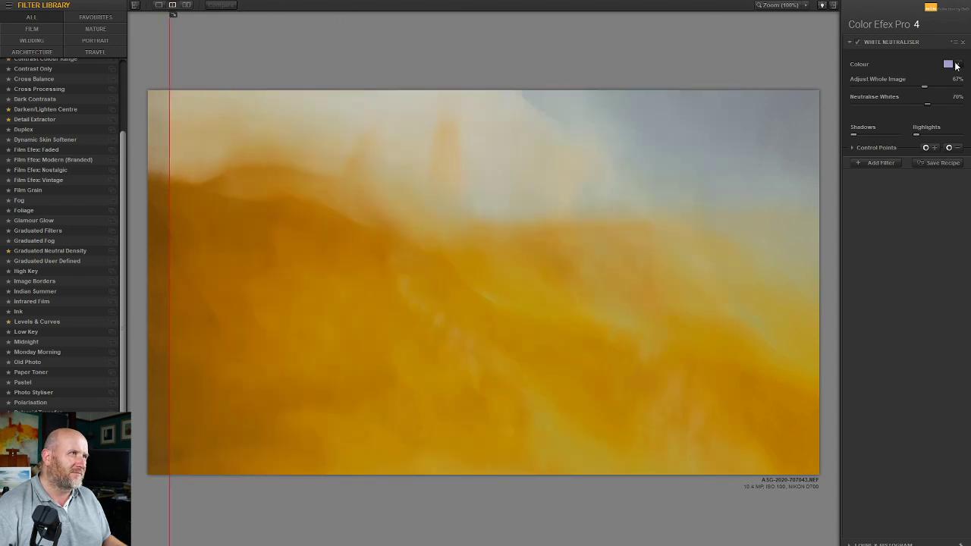
left_click(475, 123)
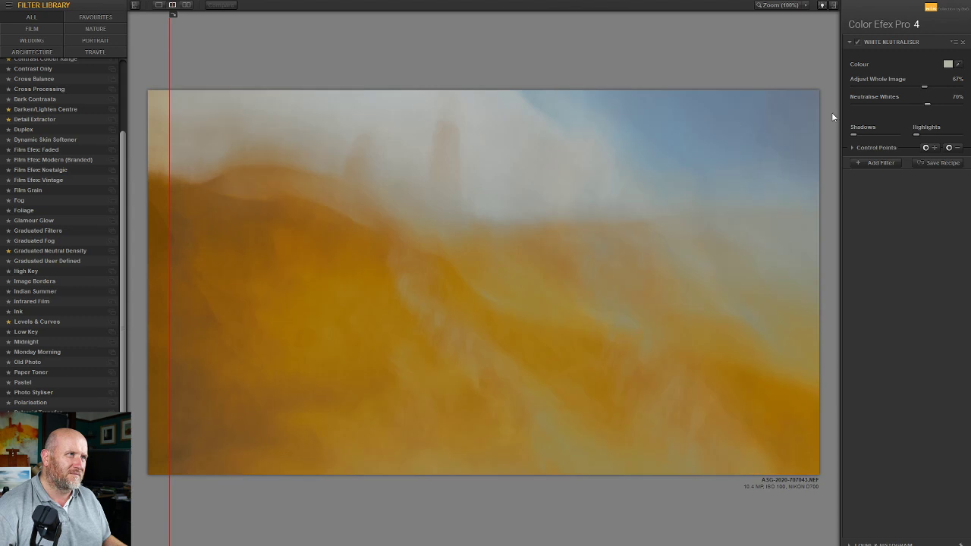
left_click(958, 65)
left_click(497, 321)
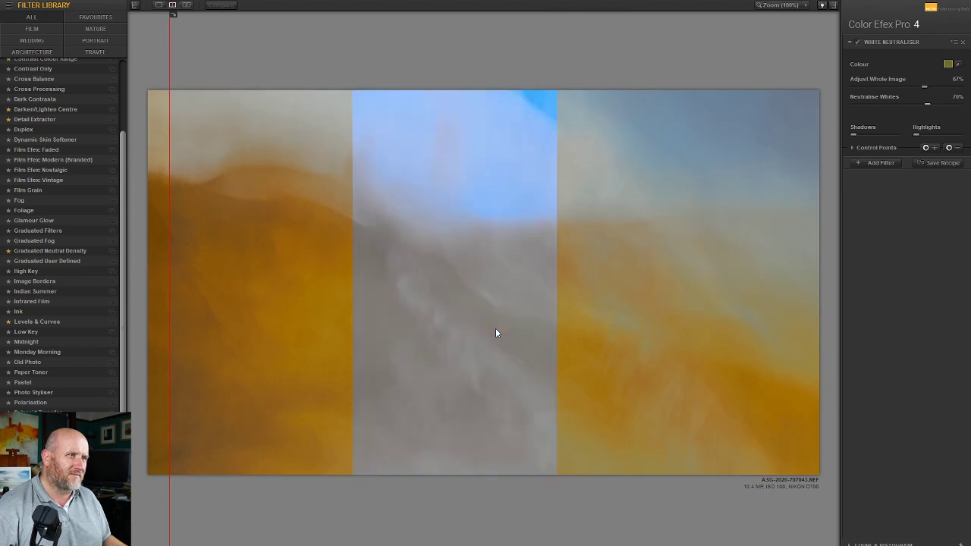
left_click(958, 64)
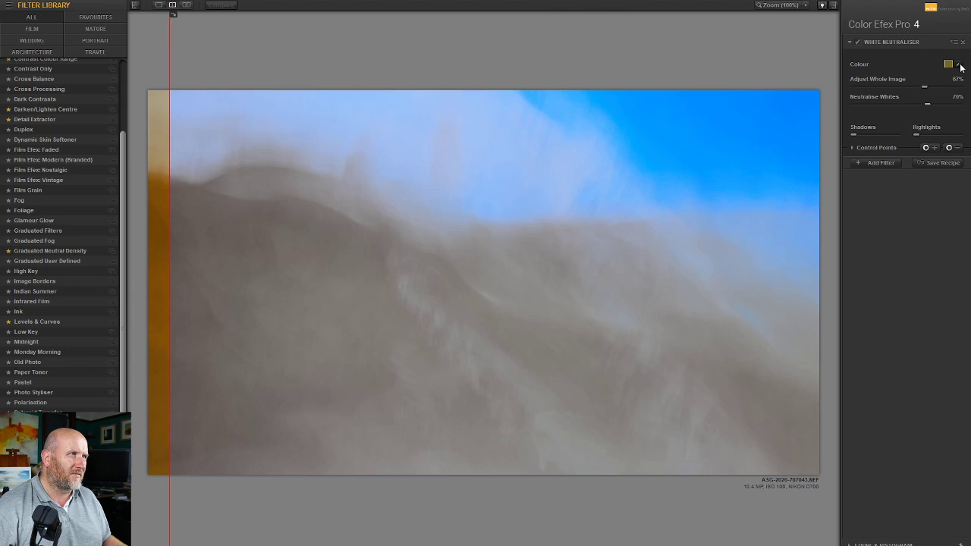
left_click(767, 115)
left_click(958, 64)
left_click(339, 130)
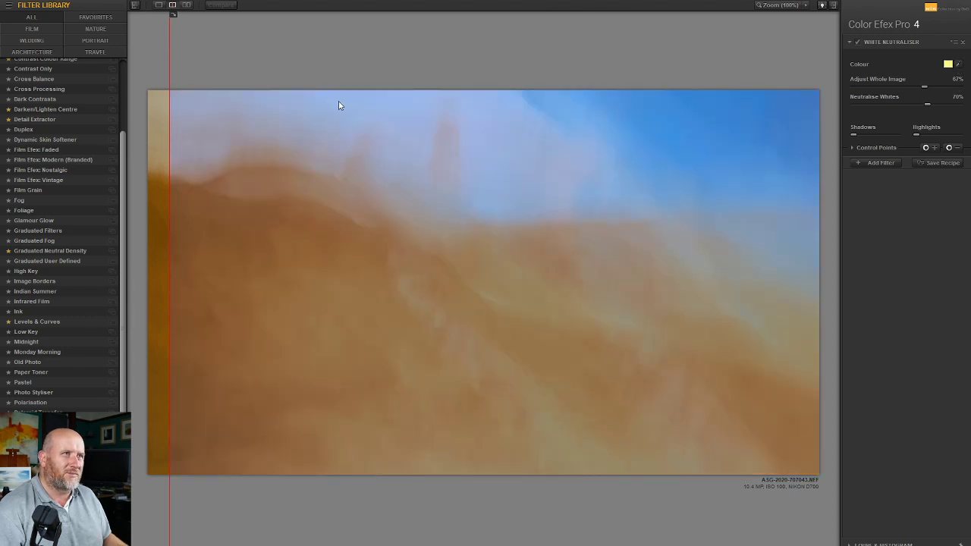
left_click(959, 65)
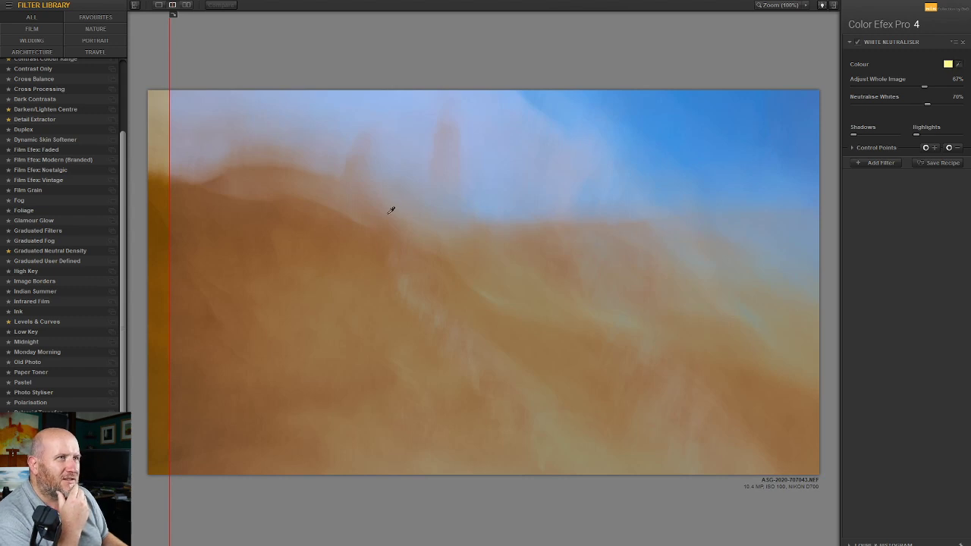
left_click(266, 278)
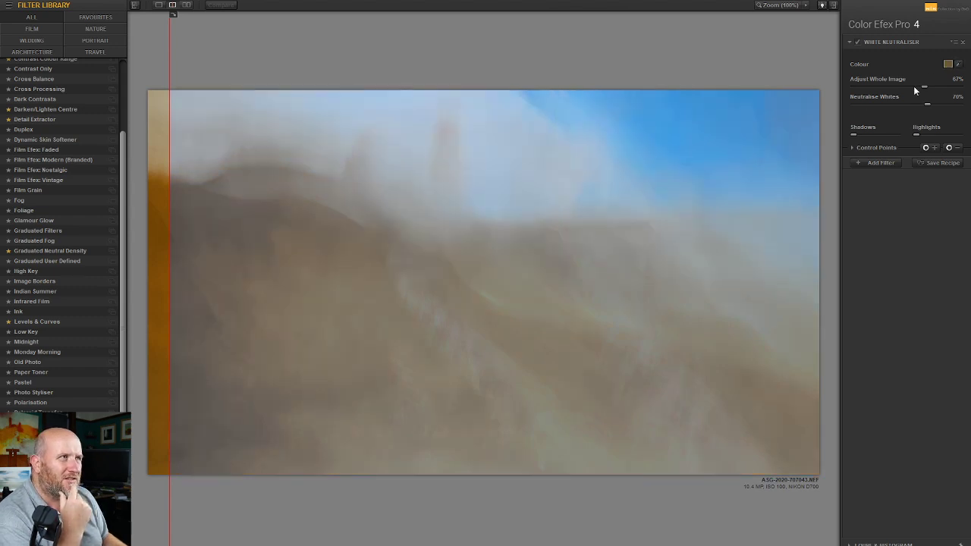
Sample the White Neutraliser colour from a pale area of the image, starting with the light streak down the slope.
left_click(959, 66)
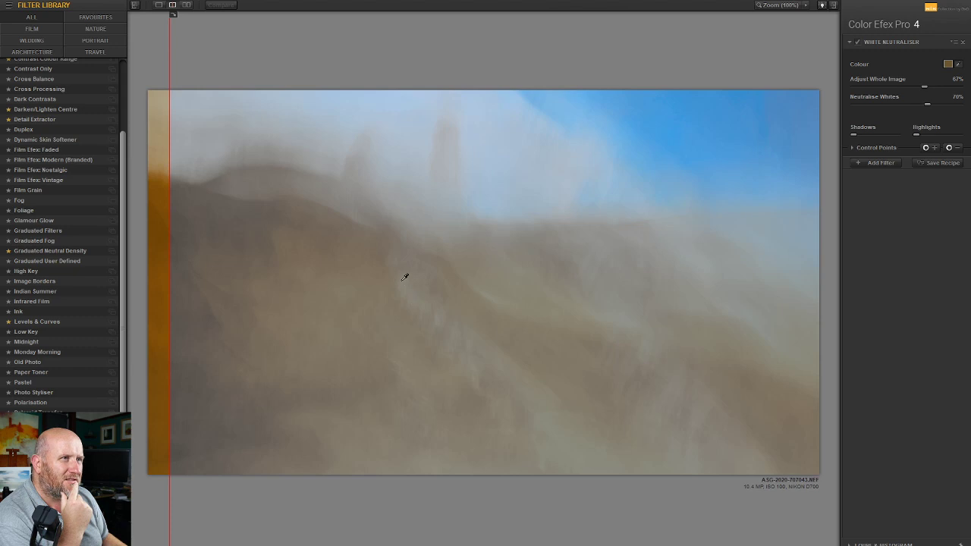
left_click(407, 279)
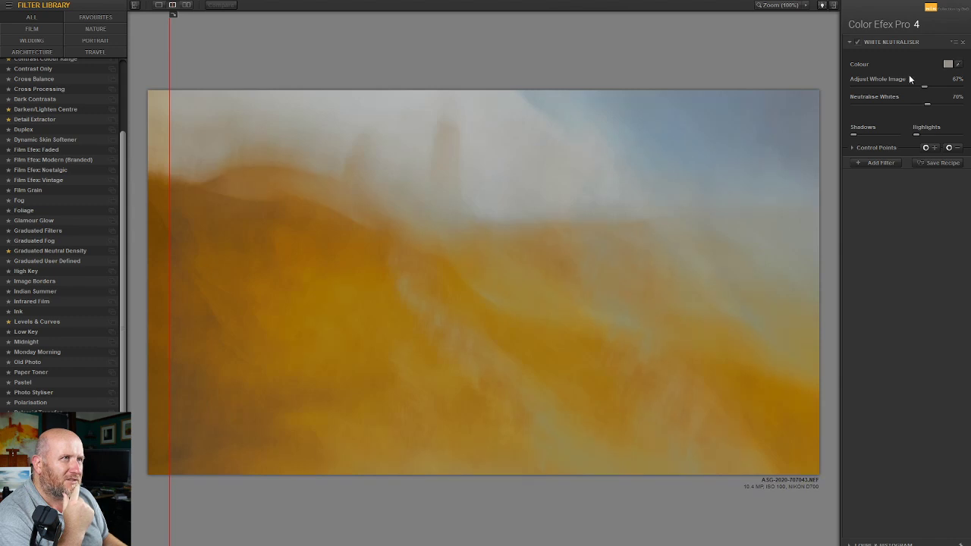
left_click(958, 65)
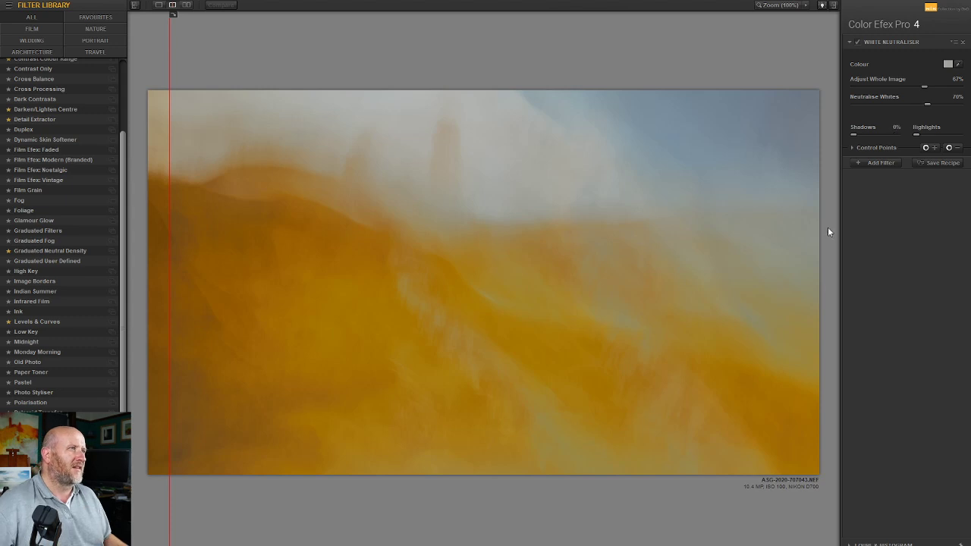
Add a Pro Contrast filter from the favourites below White Neutraliser, try the Auto Enhance preset and choose Dynamic Contrast.
left_click(887, 162)
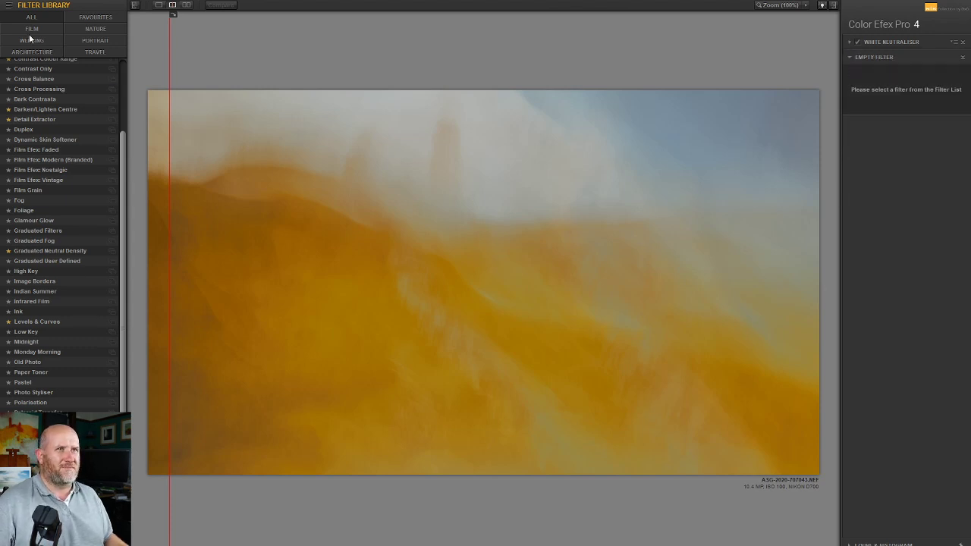
left_click_drag(125, 183, 126, 103)
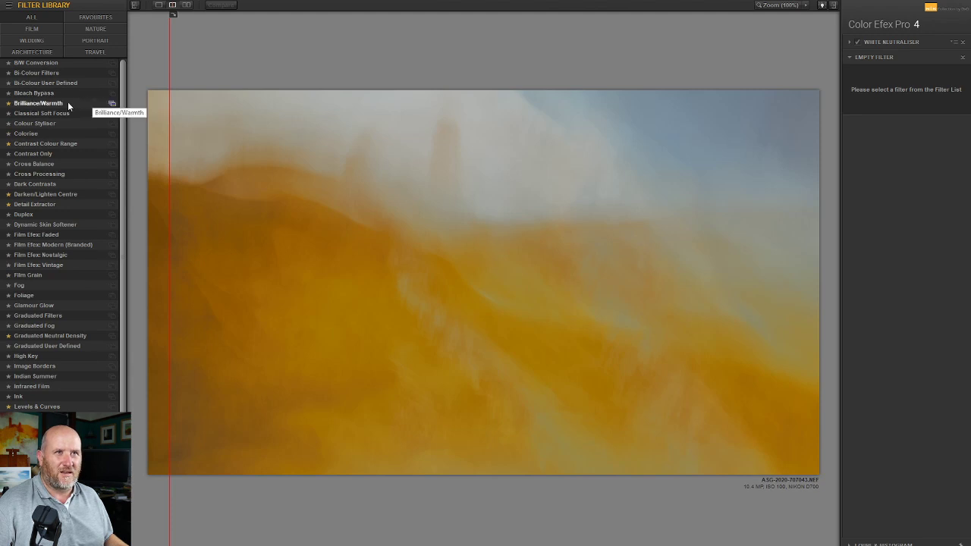
left_click(91, 17)
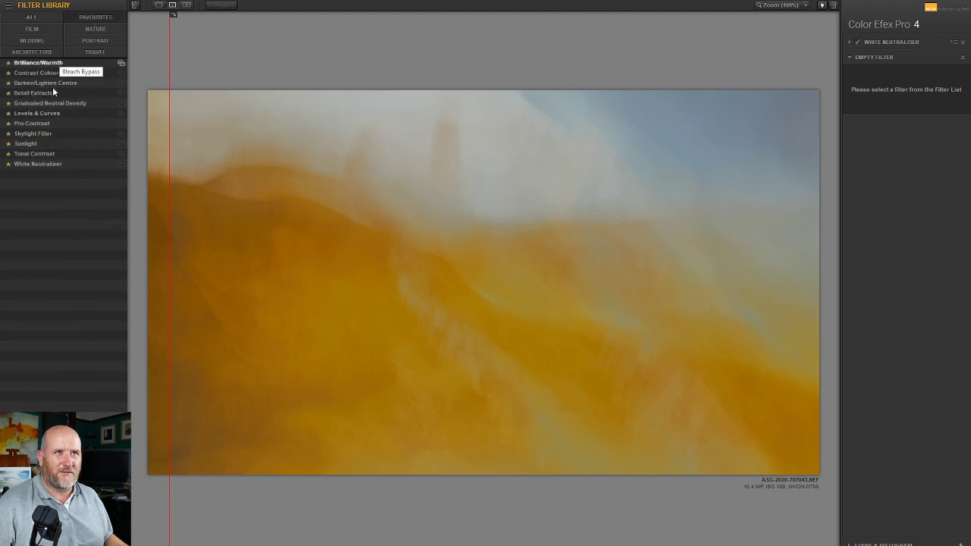
left_click(34, 123)
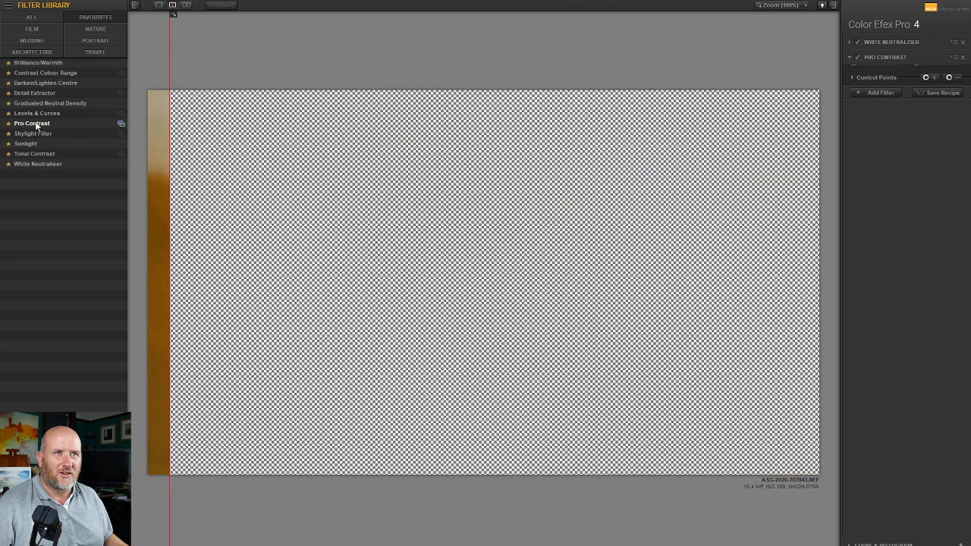
left_click(121, 123)
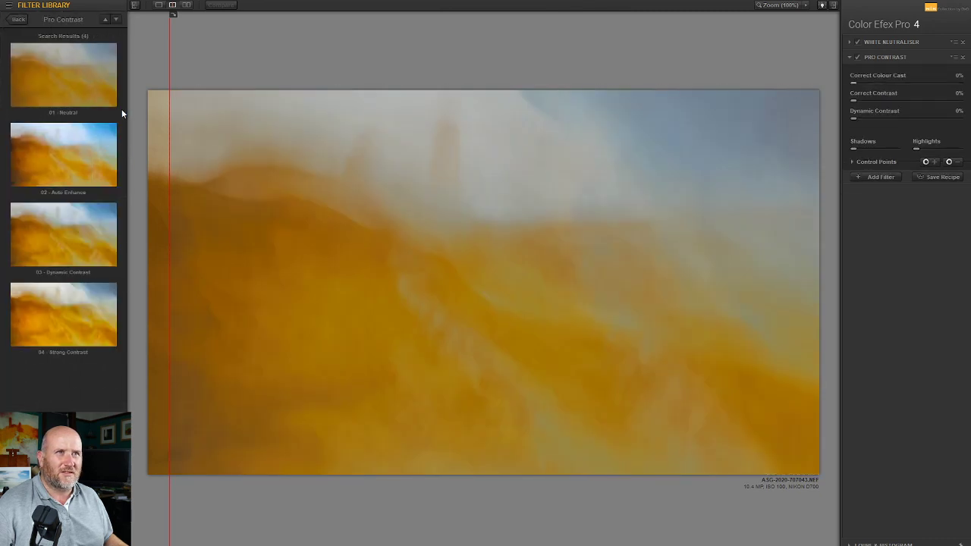
left_click(48, 150)
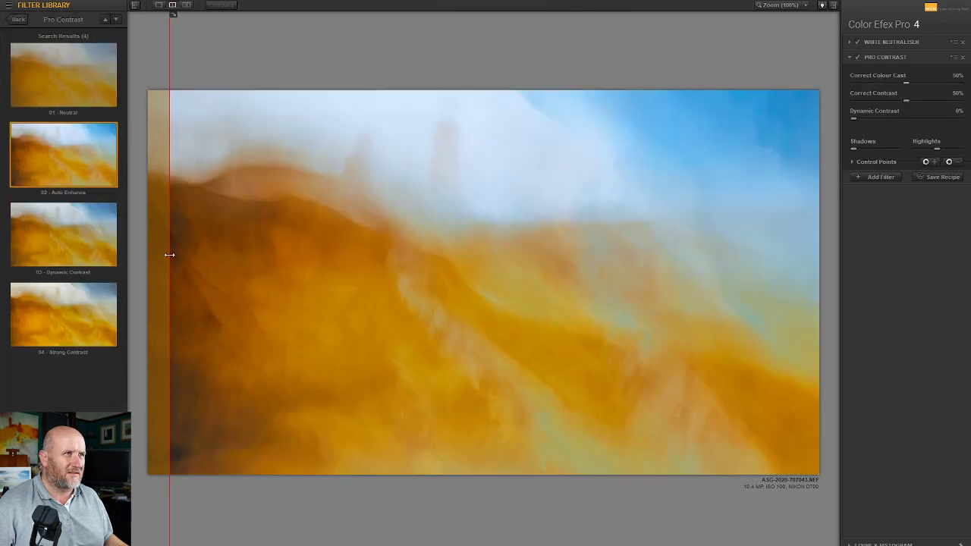
left_click(65, 247)
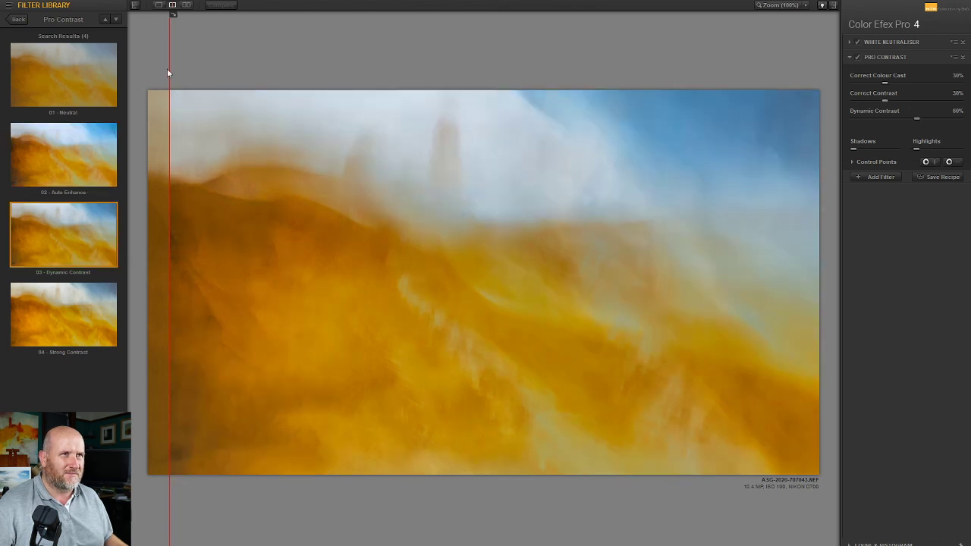
Set Pro Contrast to 67% Dynamic Contrast, 31% Correct Contrast and 12% Correct Colour Cast, checking against the split preview.
left_click_drag(165, 68, 182, 169)
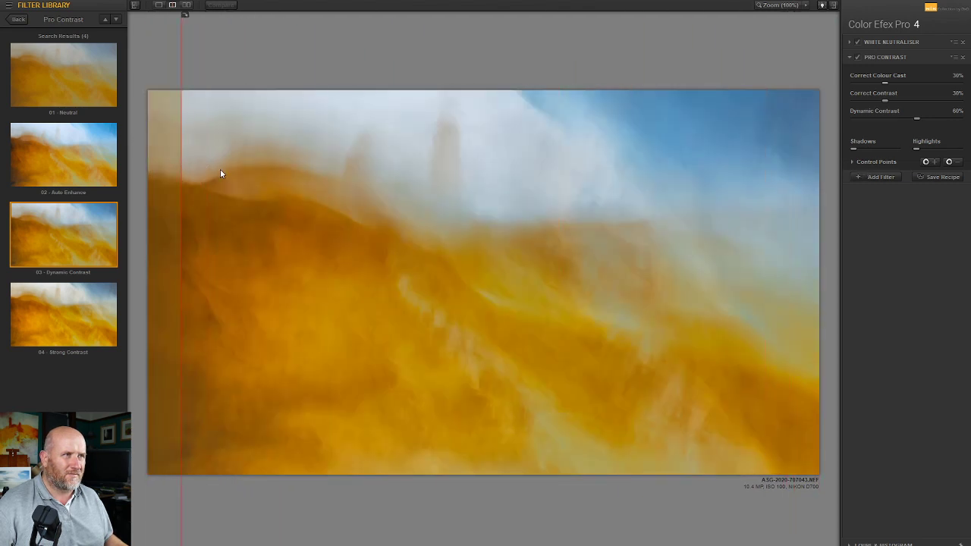
left_click_drag(915, 117, 919, 142)
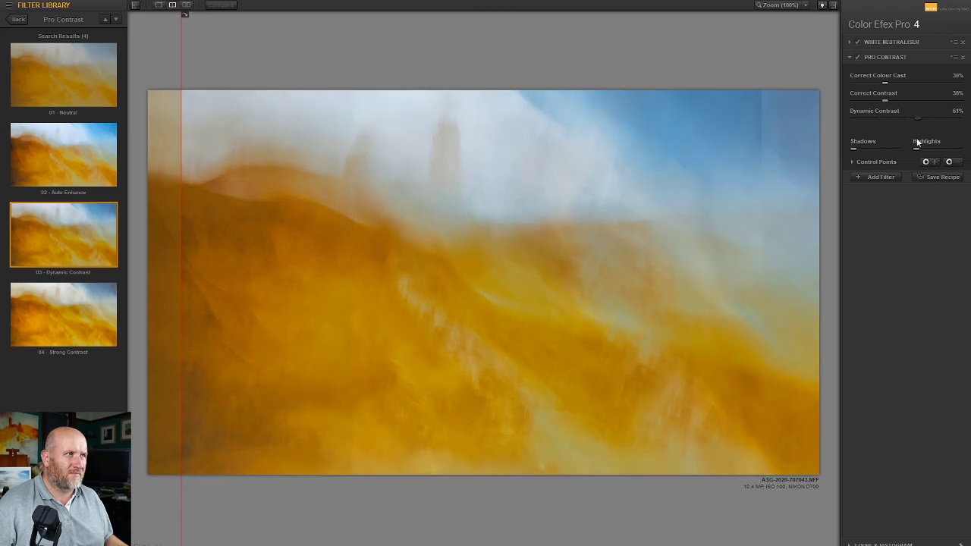
left_click_drag(885, 100, 865, 79)
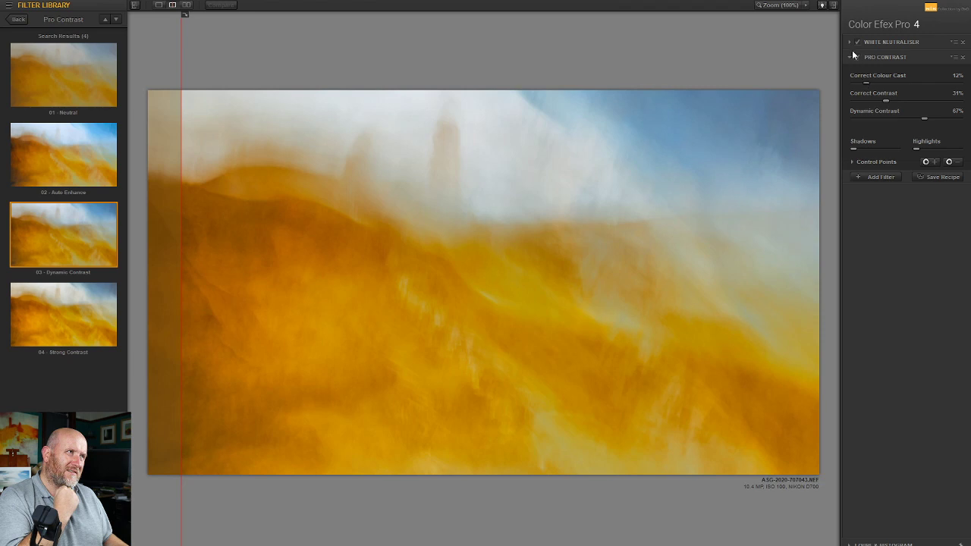
Compare the image with and without the filters, sweep the split preview across it, and apply the filter stack in Photoshop.
left_click(857, 58)
left_click(856, 57)
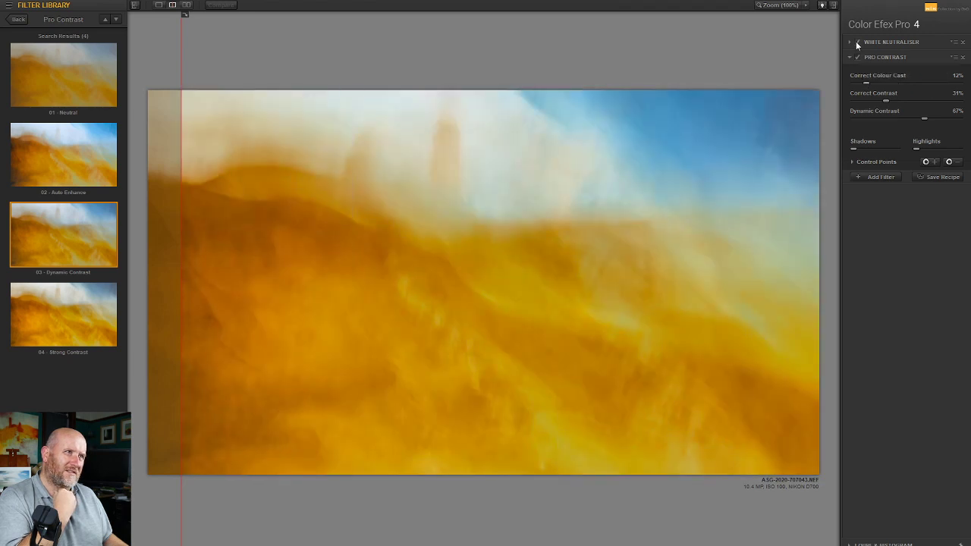
left_click_drag(182, 67, 221, 91)
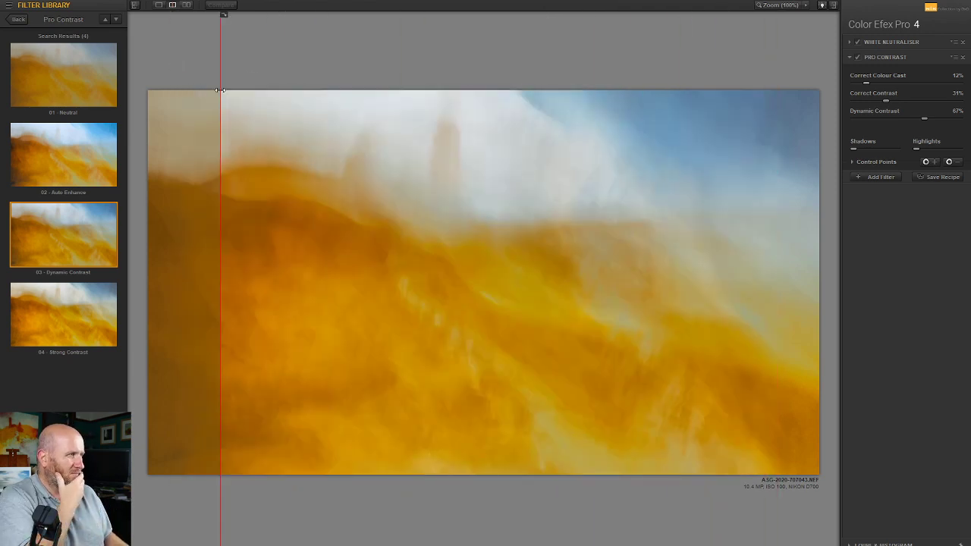
left_click_drag(220, 90, 258, 62)
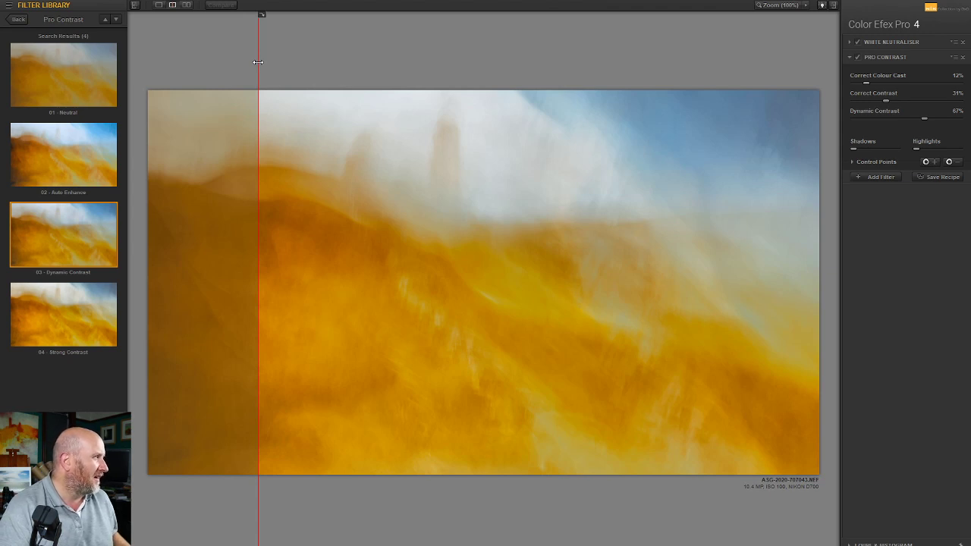
mouse_move(258, 62)
left_mouse_down()
mouse_move(738, 64)
mouse_move(260, 64)
left_mouse_up()
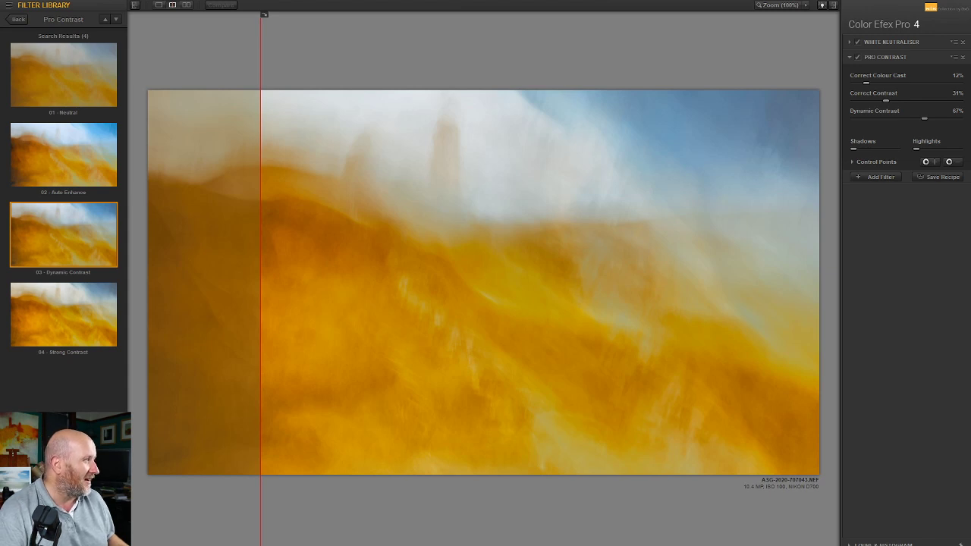
left_click_drag(260, 64, 267, 64)
mouse_move(270, 14)
left_mouse_down()
mouse_move(782, 14)
mouse_move(282, 13)
left_mouse_up()
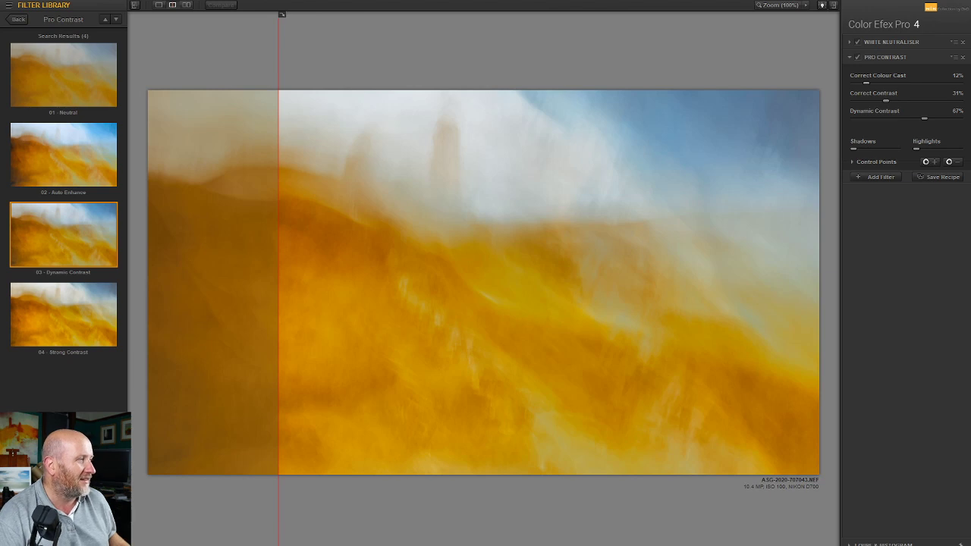
left_click_drag(282, 14, 154, 14)
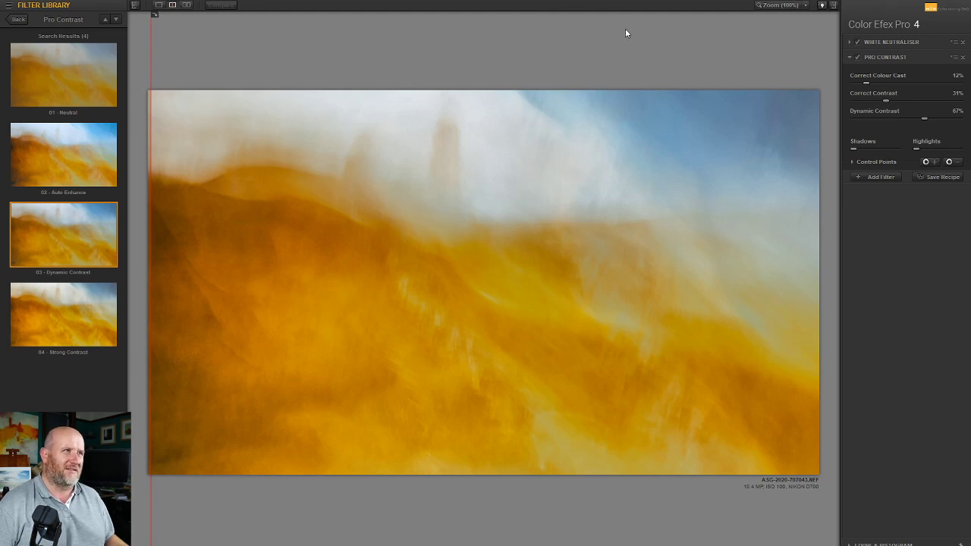
left_click(940, 544)
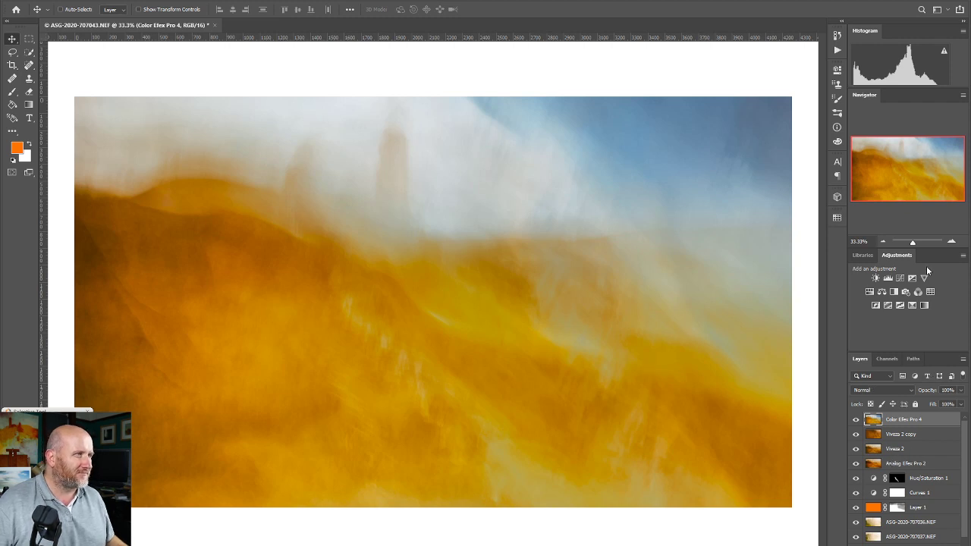
Add a Selective Color adjustment layer above the Color Efex Pro 4 layer and shift the Yellows towards a richer orange.
left_click(914, 306)
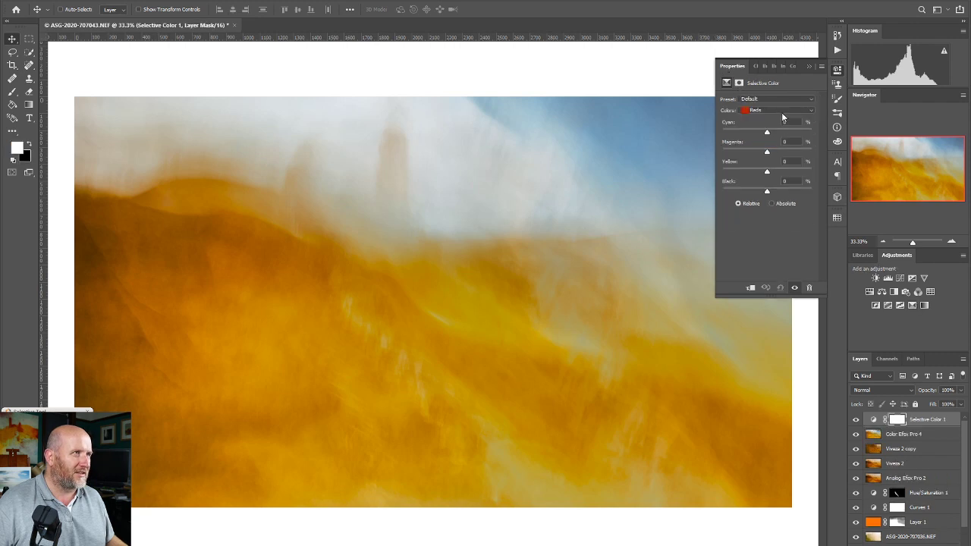
left_click(811, 114)
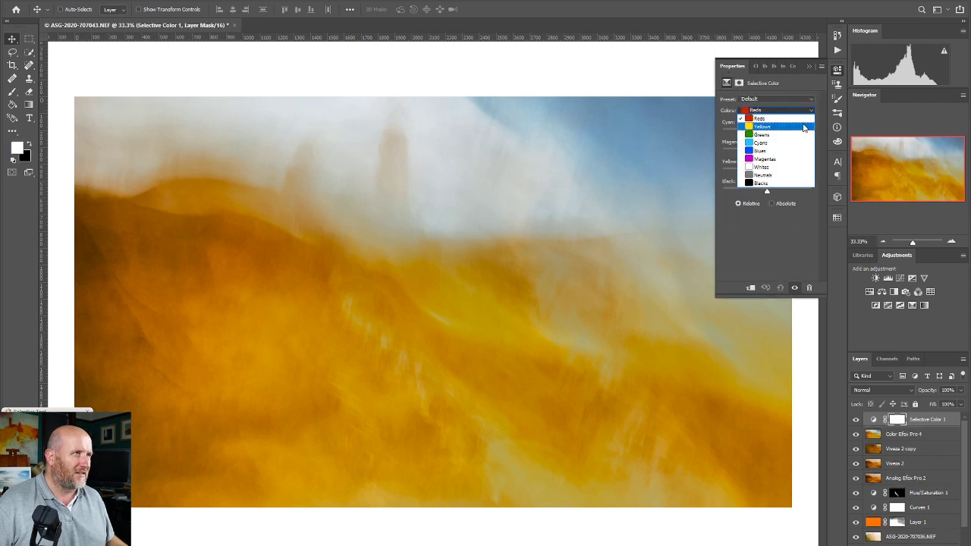
left_click(803, 127)
left_click_drag(767, 135, 770, 214)
Set Magenta to +1% for the Cyans in the Selective Color adjustment.
left_click(782, 112)
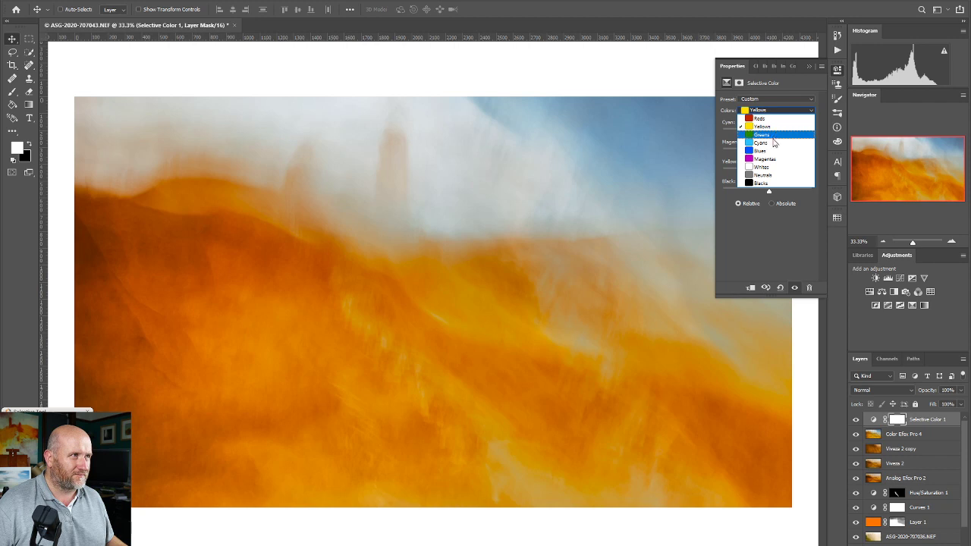
left_click(774, 141)
mouse_move(768, 154)
left_mouse_down()
mouse_move(750, 157)
mouse_move(802, 154)
mouse_move(766, 154)
left_mouse_up()
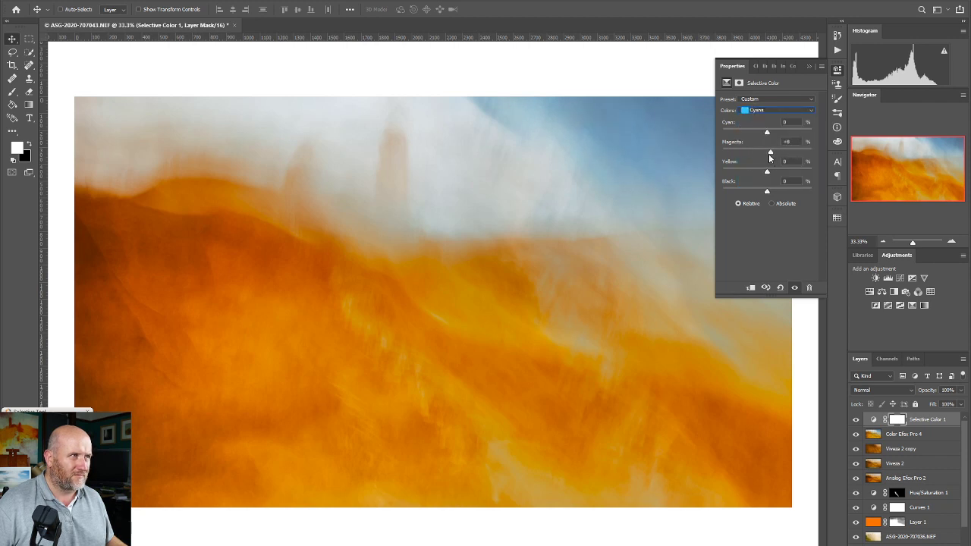
key("Up")
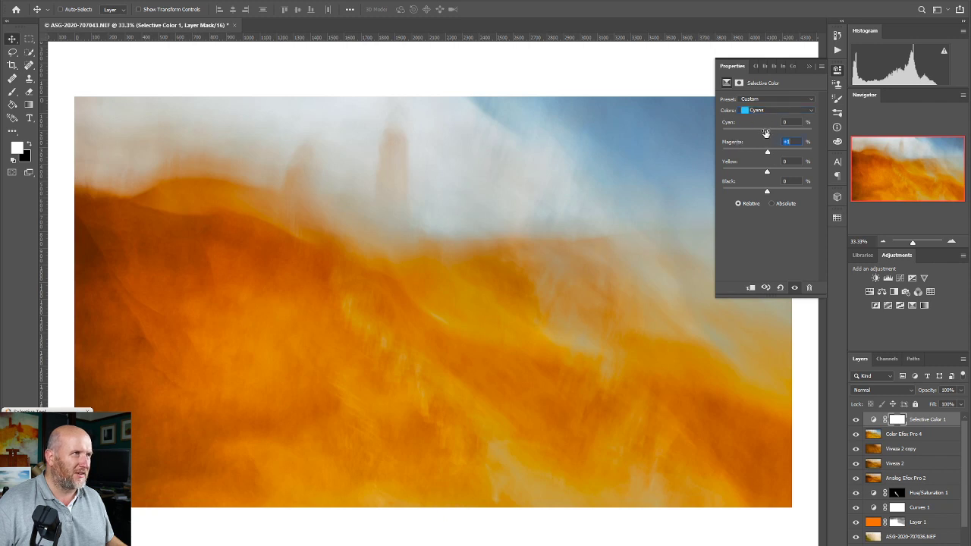
Set the Blues to about +11% Cyan and +1% Magenta in the Selective Color adjustment, and collapse its properties.
left_click(751, 113)
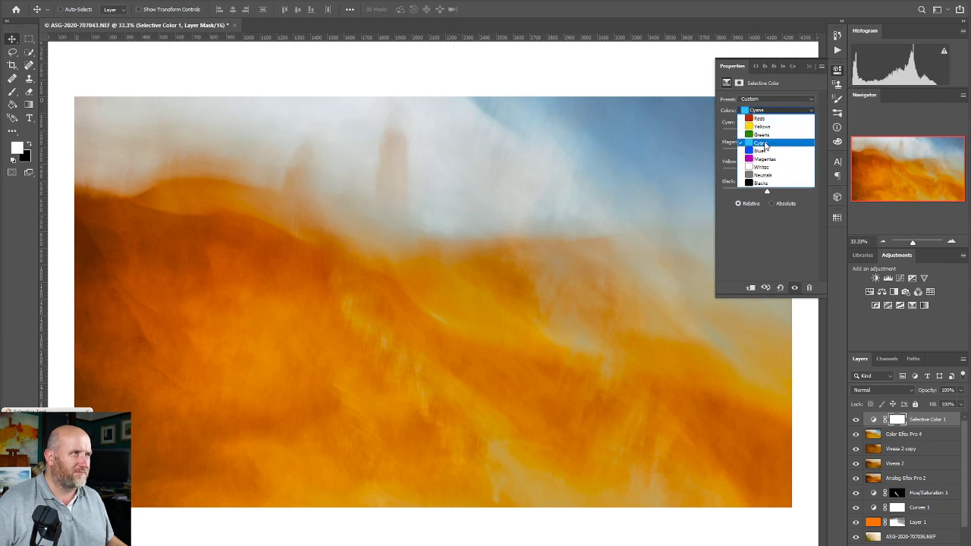
left_click(765, 151)
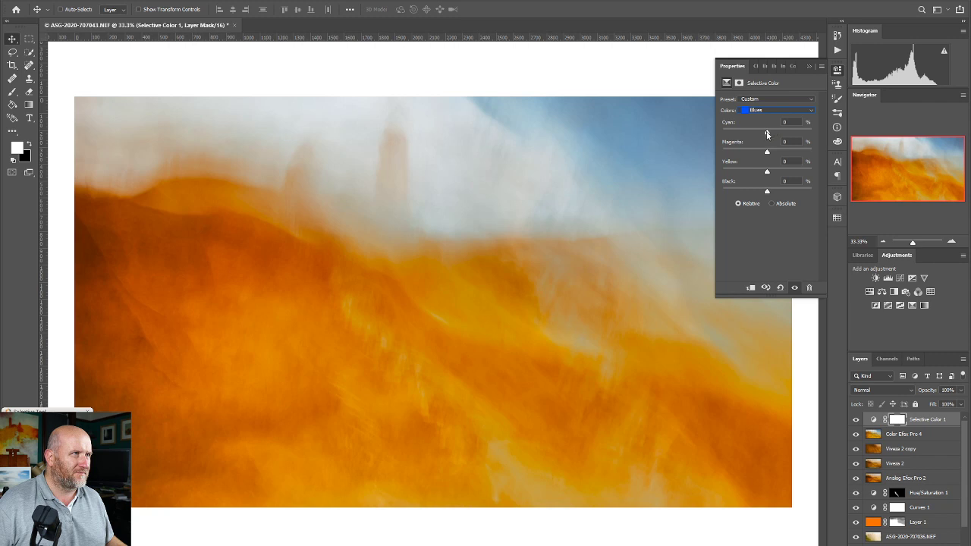
left_click_drag(767, 133, 769, 158)
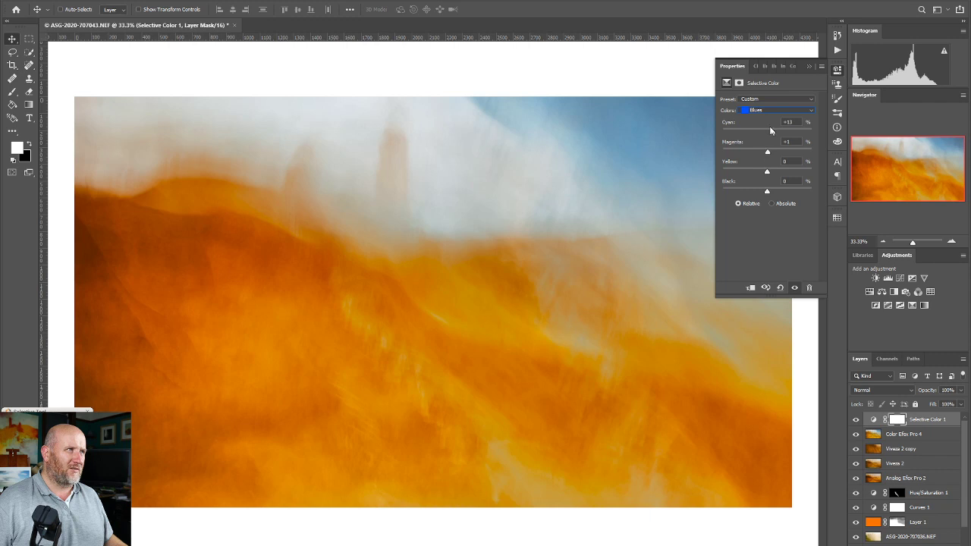
left_click(838, 70)
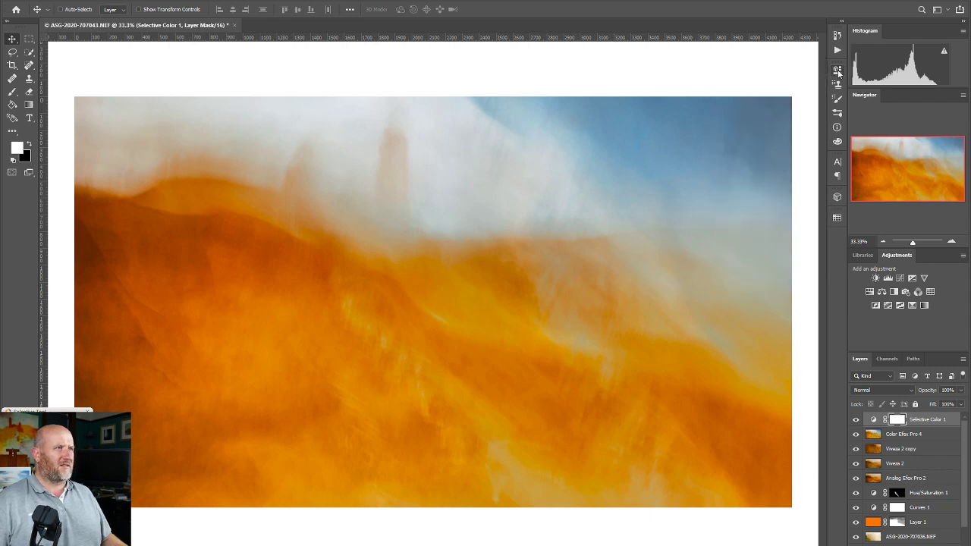
Group the Selective Color 1 and Color Efex Pro 4 layers.
left_click(883, 241)
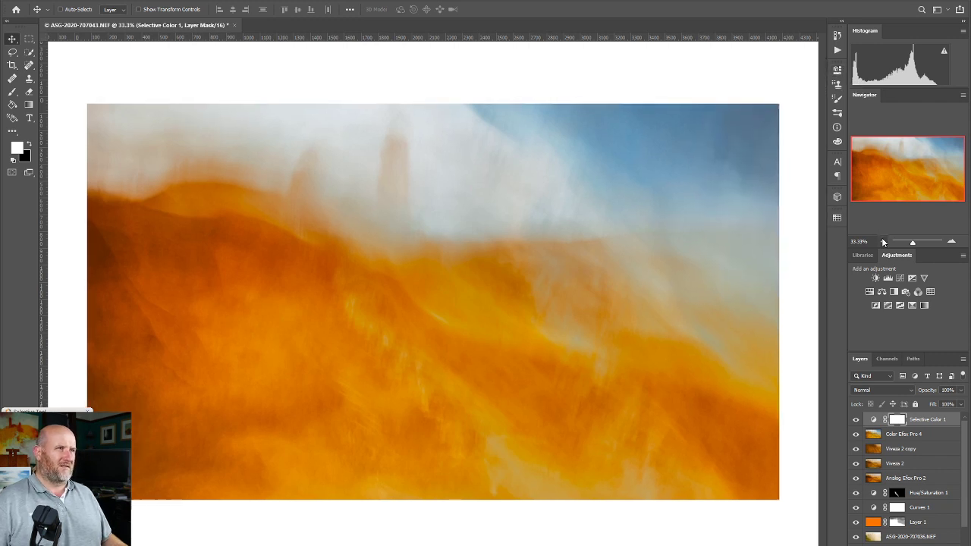
left_click(951, 241)
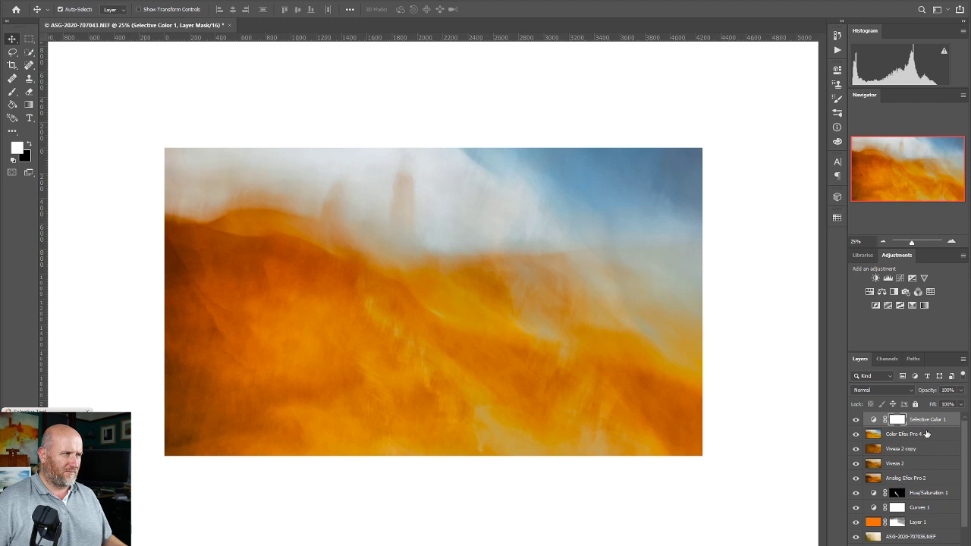
left_click(927, 434)
key("ctrl+g")
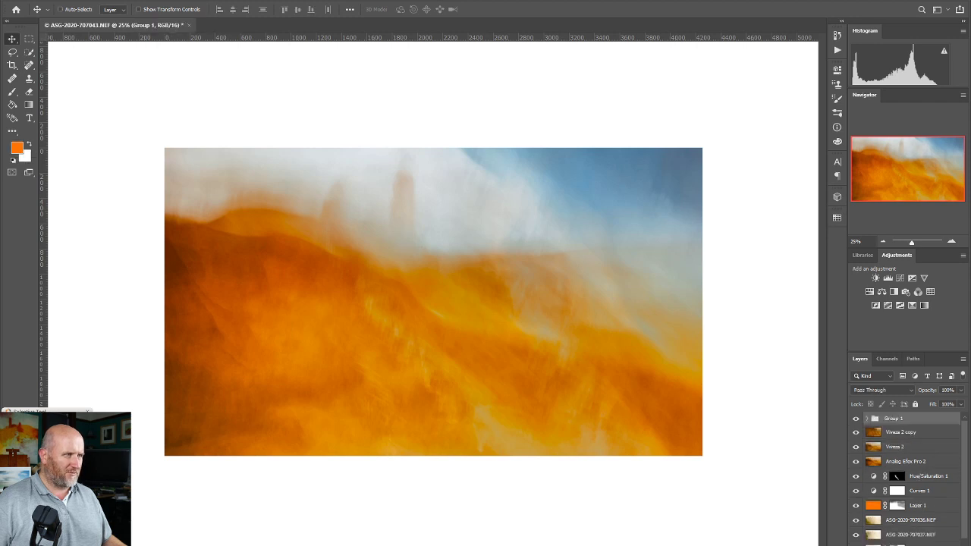
Preview blend modes such as Lighten, Darken and Overlay on the new group, and set it to Soft Light.
left_click(893, 389)
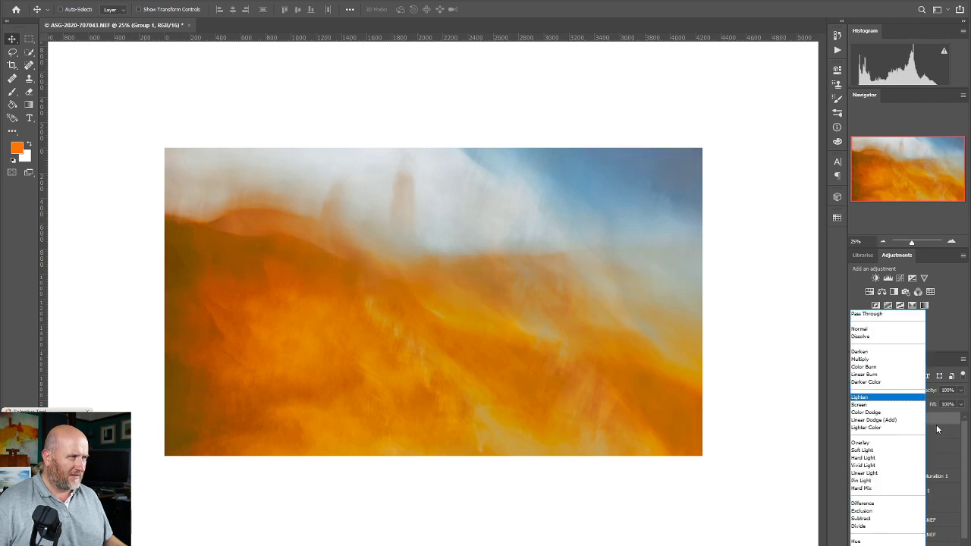
left_click(934, 421)
left_click(884, 390)
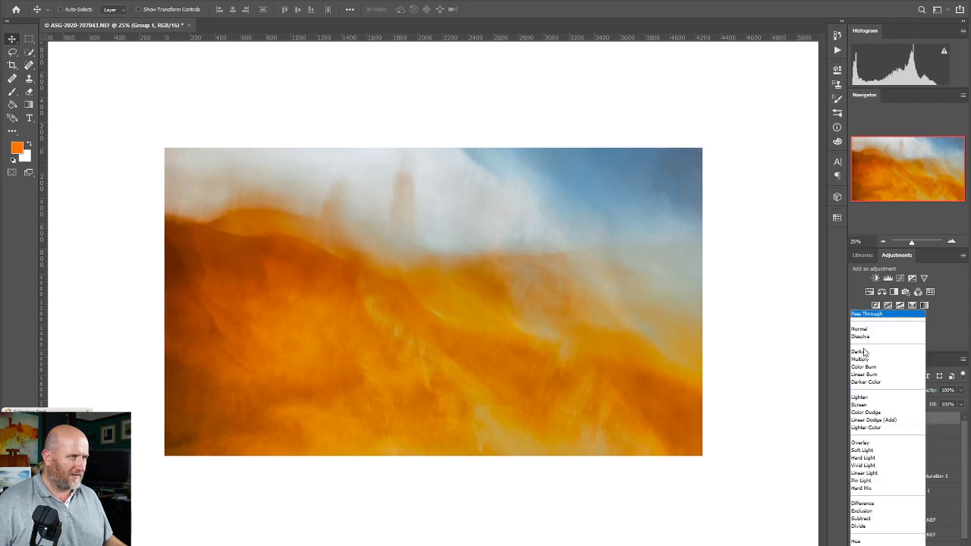
left_click(867, 351)
left_click(882, 389)
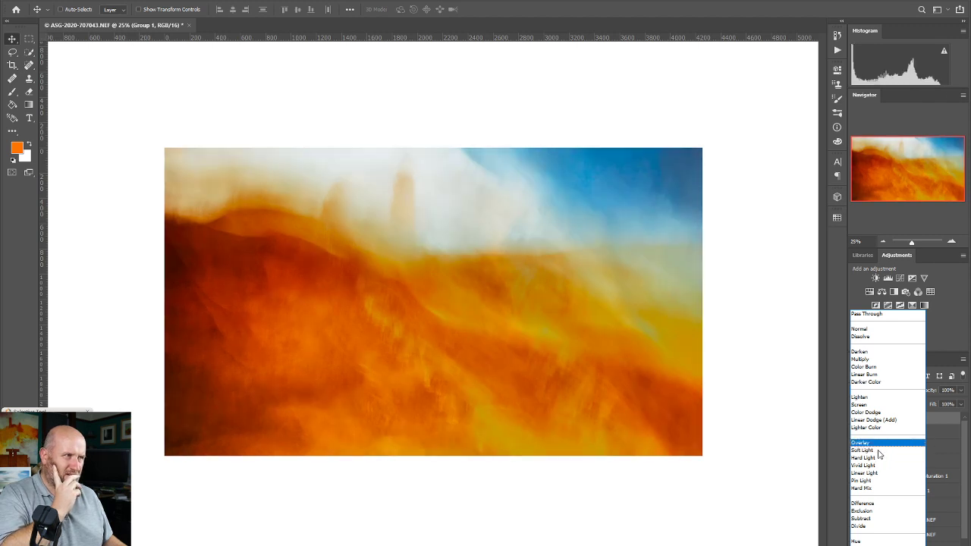
left_click(873, 449)
Compare the image with and without the Soft Light group and the Viveza 2 copy layer by toggling their visibility.
left_click(856, 419)
left_click(855, 418)
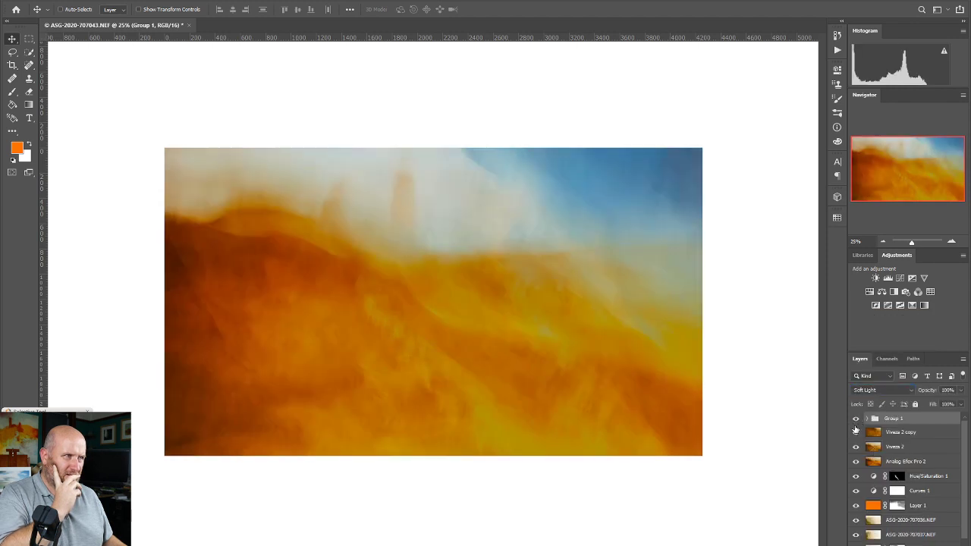
left_click(856, 432)
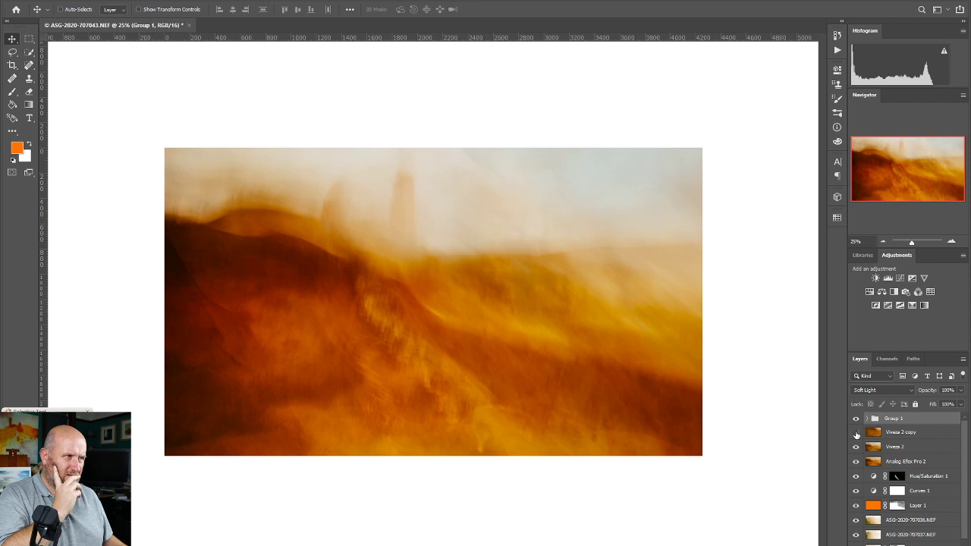
left_click(856, 433)
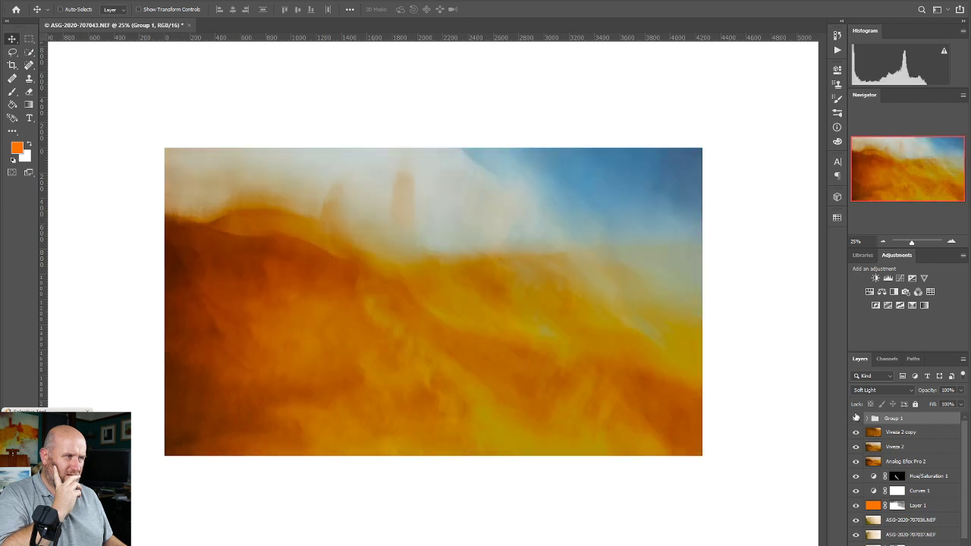
Set Group 1's blend mode to Normal and compare the image with and without the group.
left_click(856, 419)
left_click(856, 419)
left_click(884, 393)
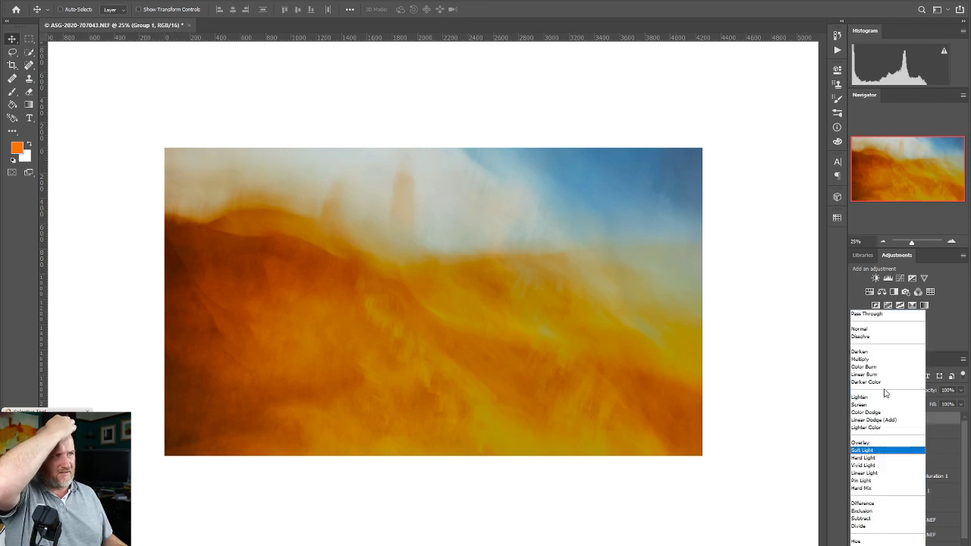
left_click(864, 329)
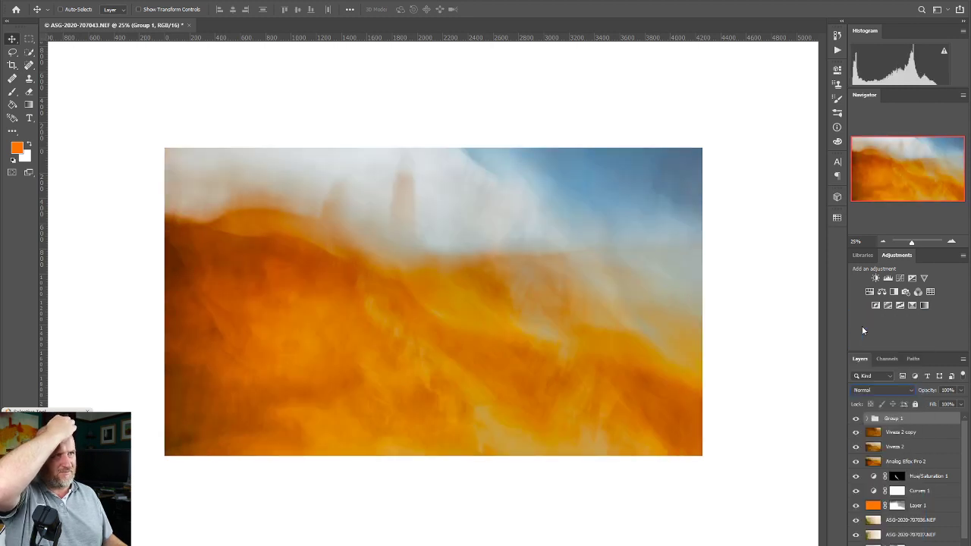
left_click(856, 418)
left_click(856, 419)
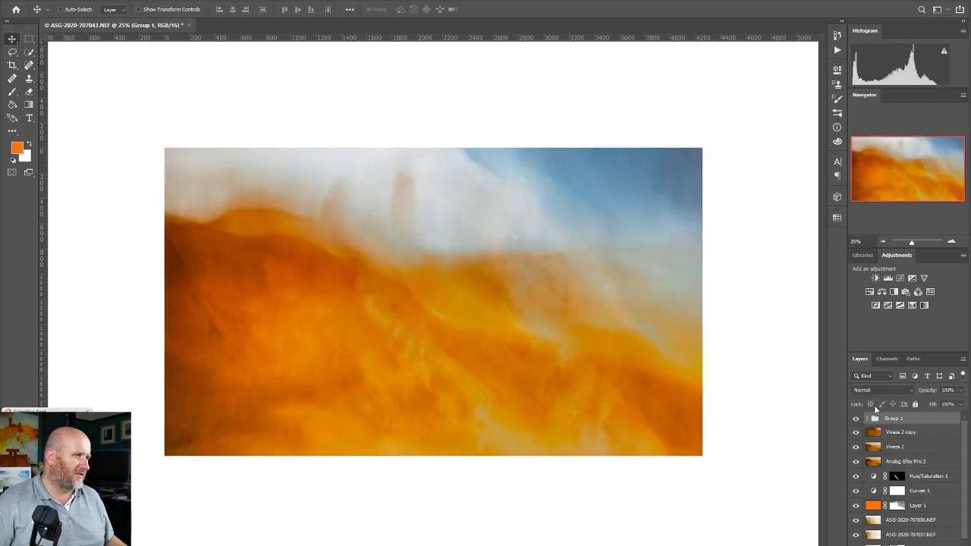
Move the Viveza 2 copy layer into Group 1 beneath the Color Efex Pro 4 layer, and collapse the group.
left_click(909, 434)
left_click_drag(909, 434, 910, 420)
left_click(872, 423)
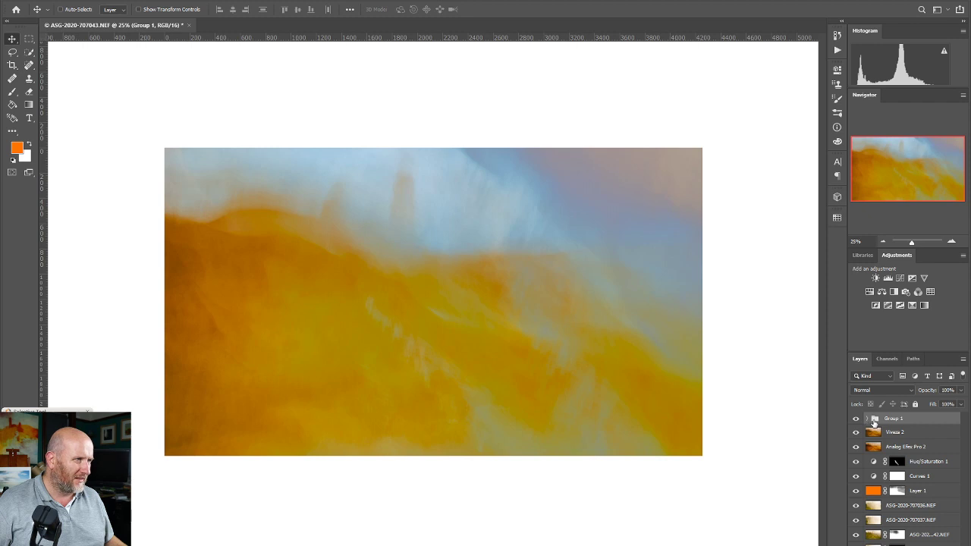
left_click(868, 419)
left_click_drag(915, 434, 918, 468)
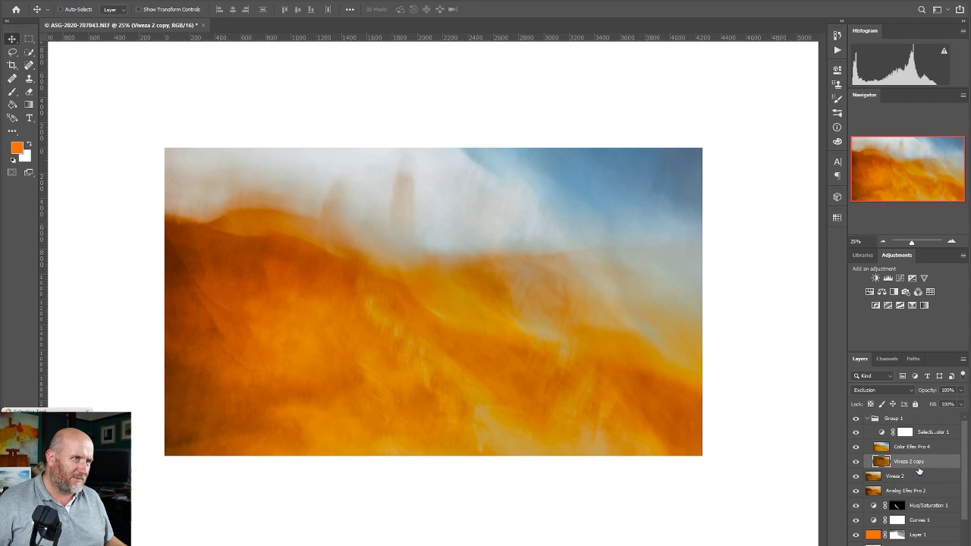
left_click(867, 419)
Compare the image with and without Group 1 by toggling its visibility, viewing it at 33.33%.
left_click(855, 419)
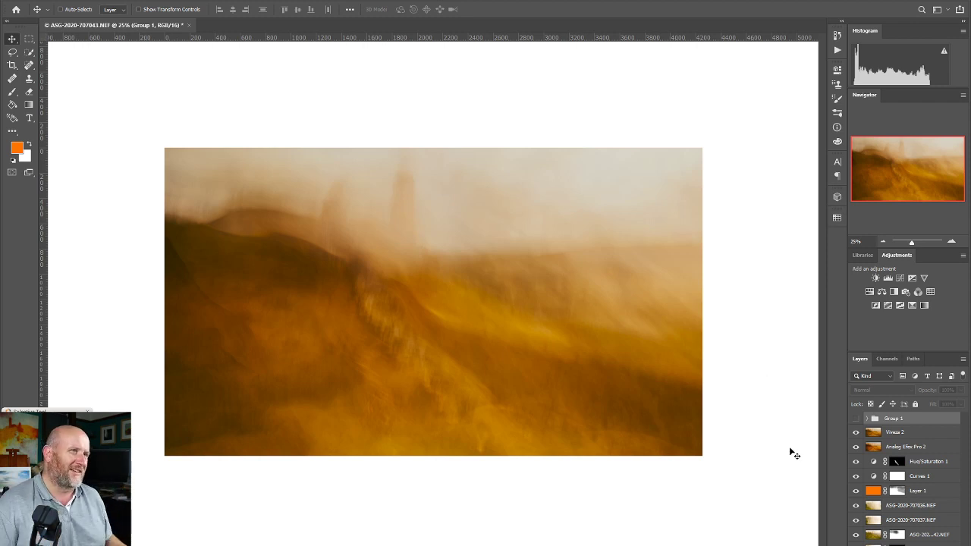
left_click(856, 419)
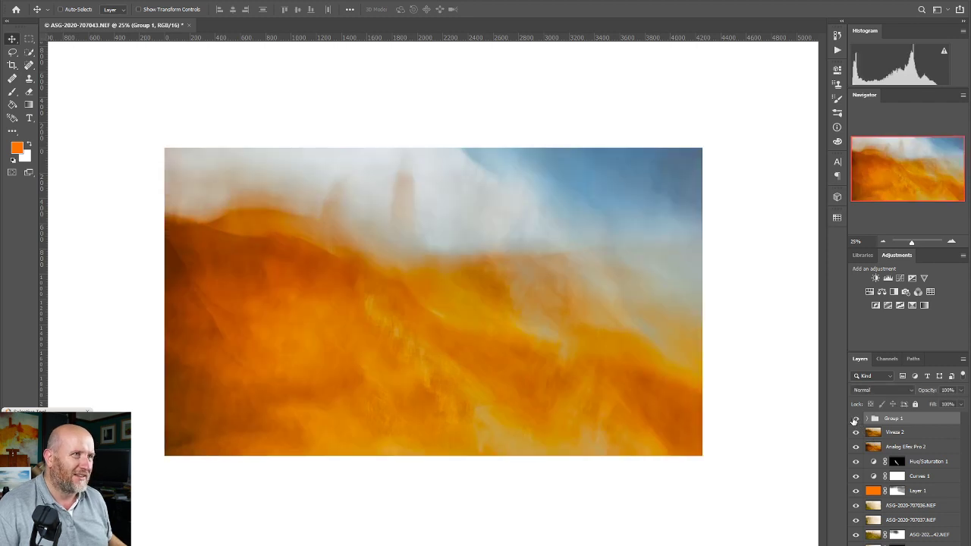
left_click(855, 419)
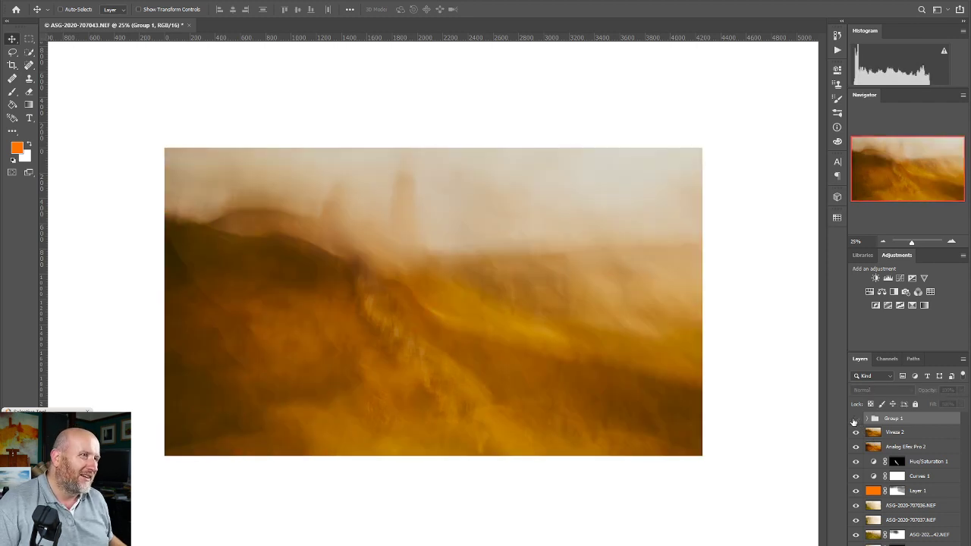
left_click(952, 242)
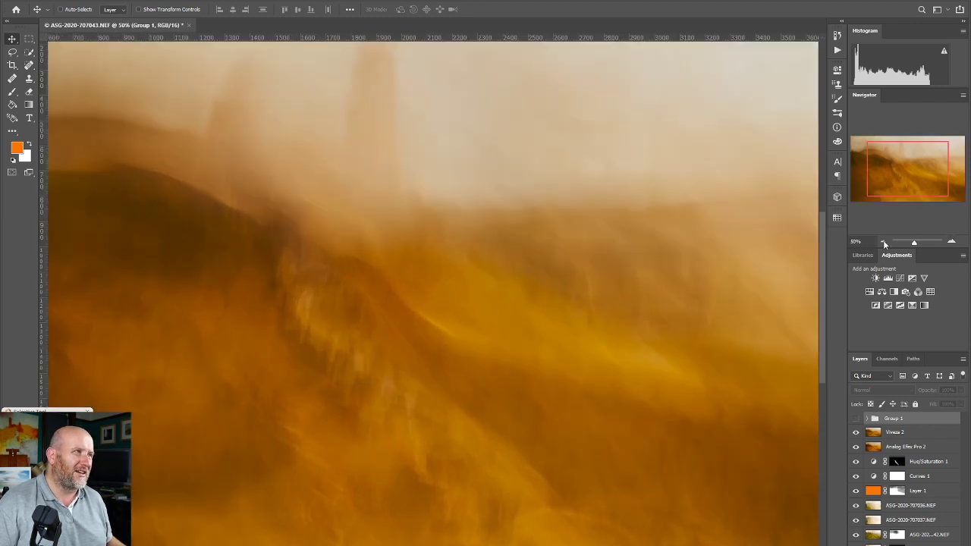
left_click(883, 242)
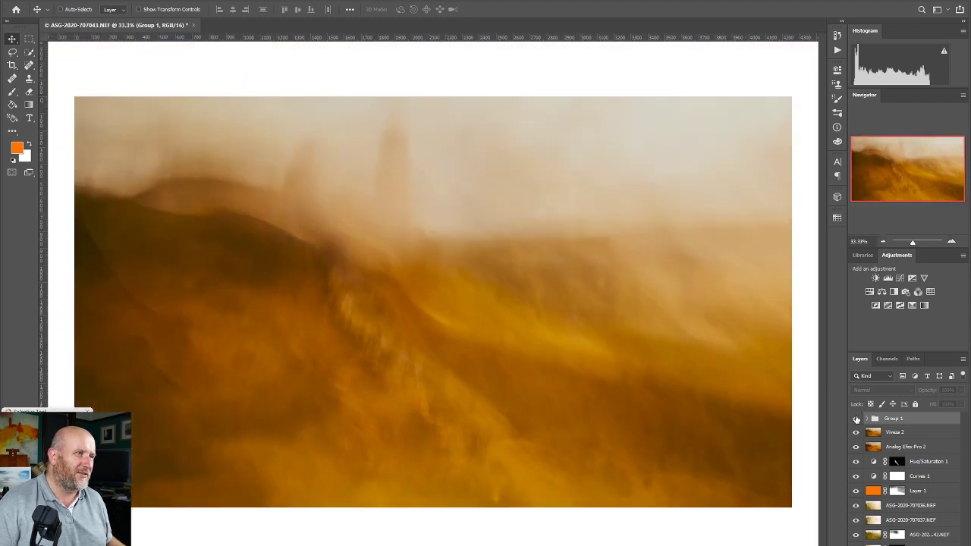
left_click(856, 419)
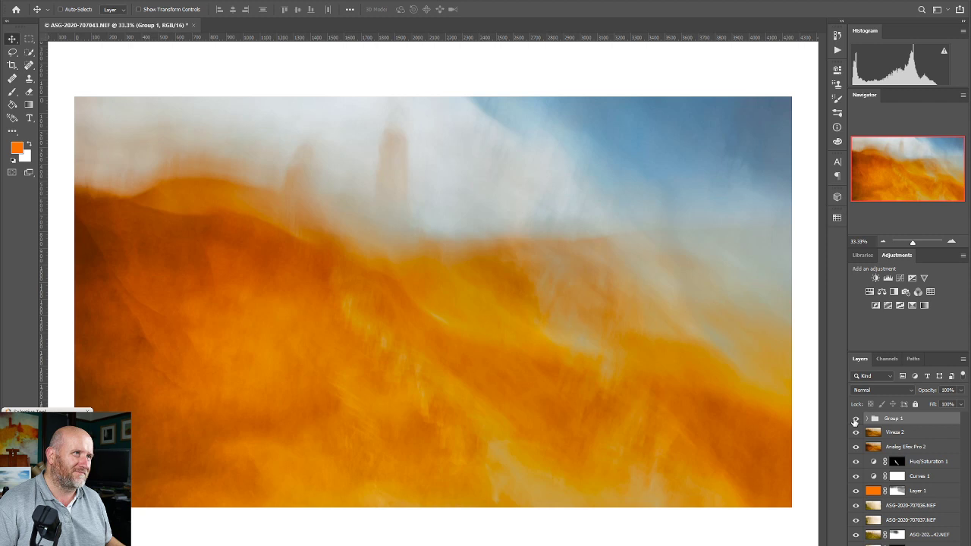
Examine the blue sky and the hazy hill edge on the opposite side of the image at 100% zoom.
left_click(951, 240)
left_click(952, 239)
left_click(952, 240)
left_click_drag(909, 168, 947, 127)
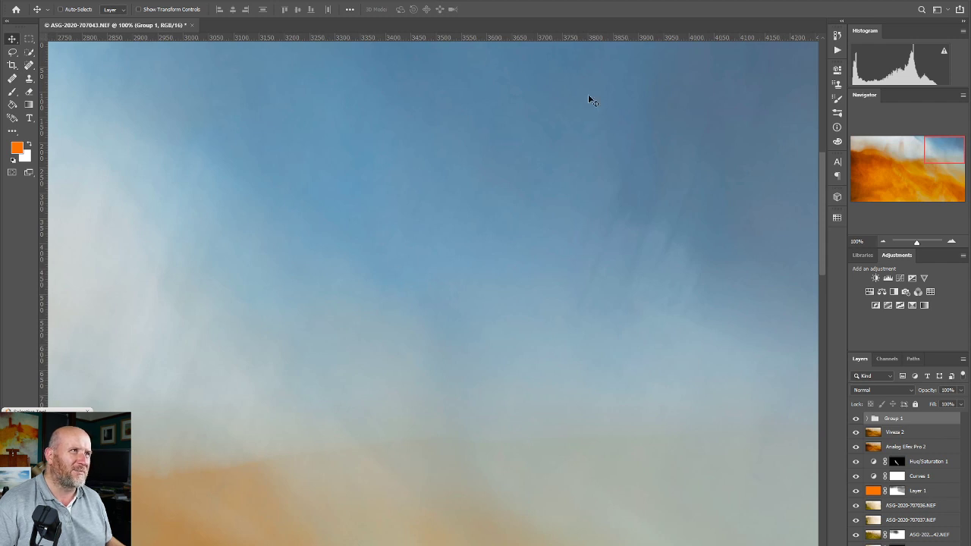
left_click_drag(962, 163, 827, 146)
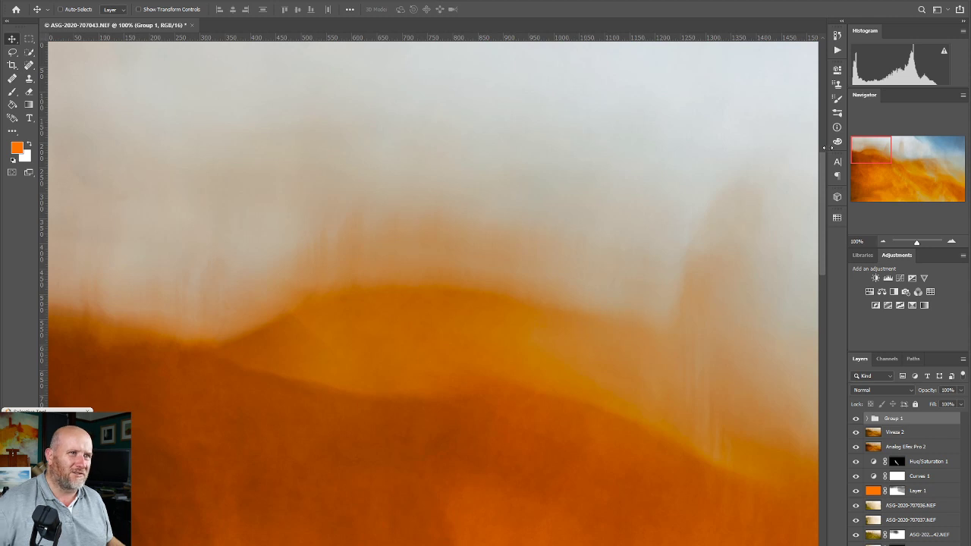
left_click_drag(870, 148, 944, 149)
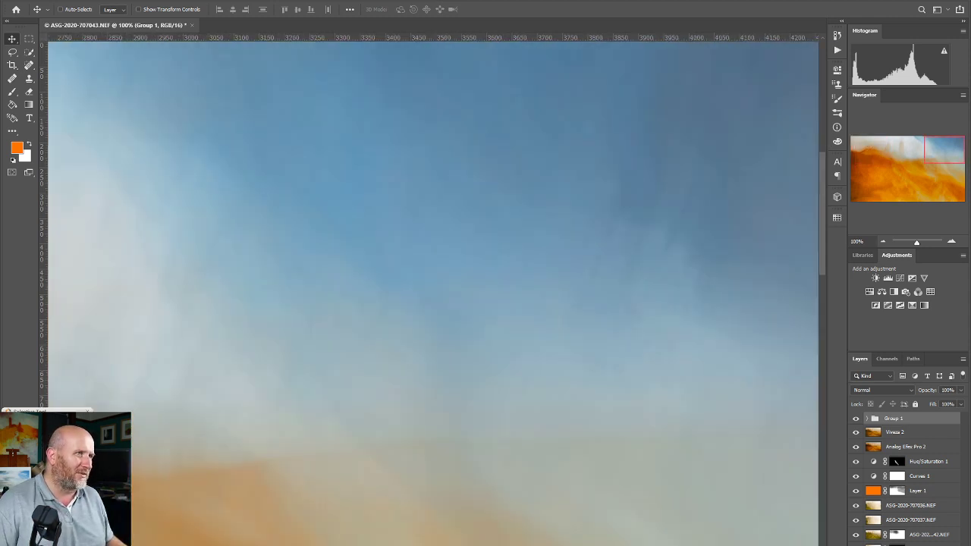
left_click(883, 242)
left_click(883, 242)
left_click(883, 242)
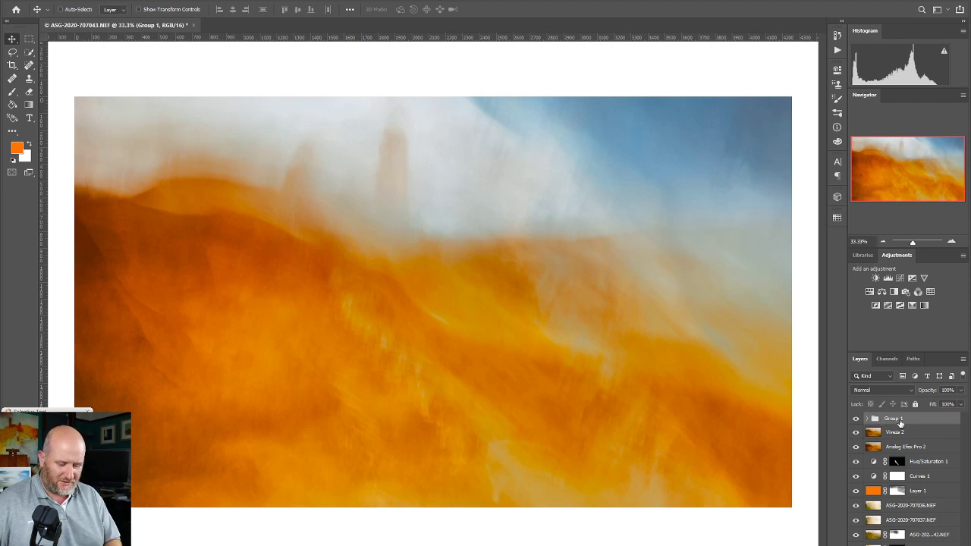
Duplicate Group 1, hide the original group and add a white layer mask to the copy.
key("ctrl+j")
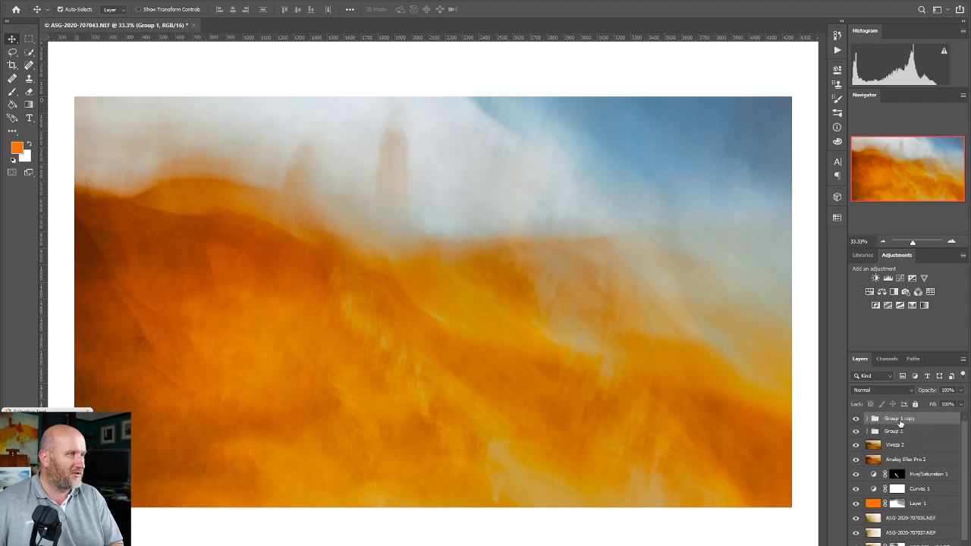
left_click(856, 431)
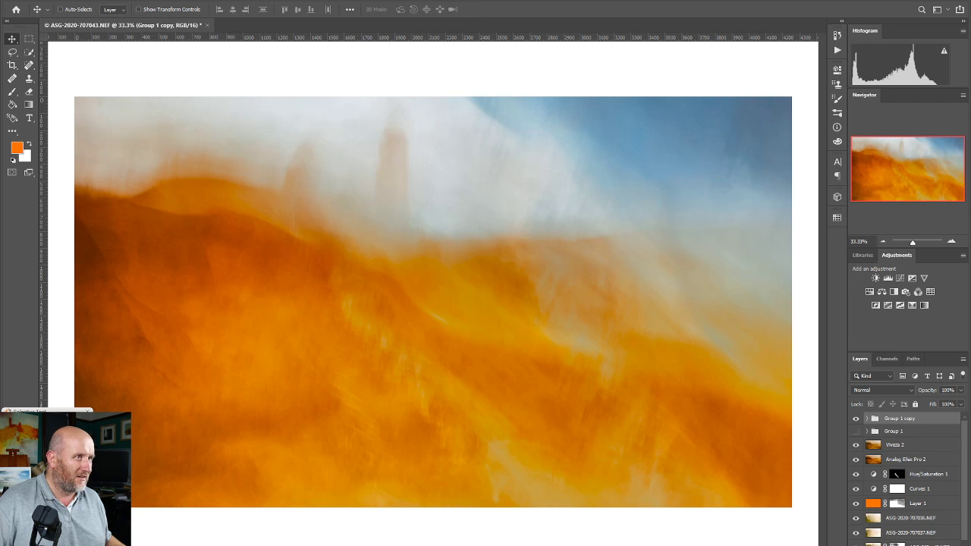
left_click(897, 545)
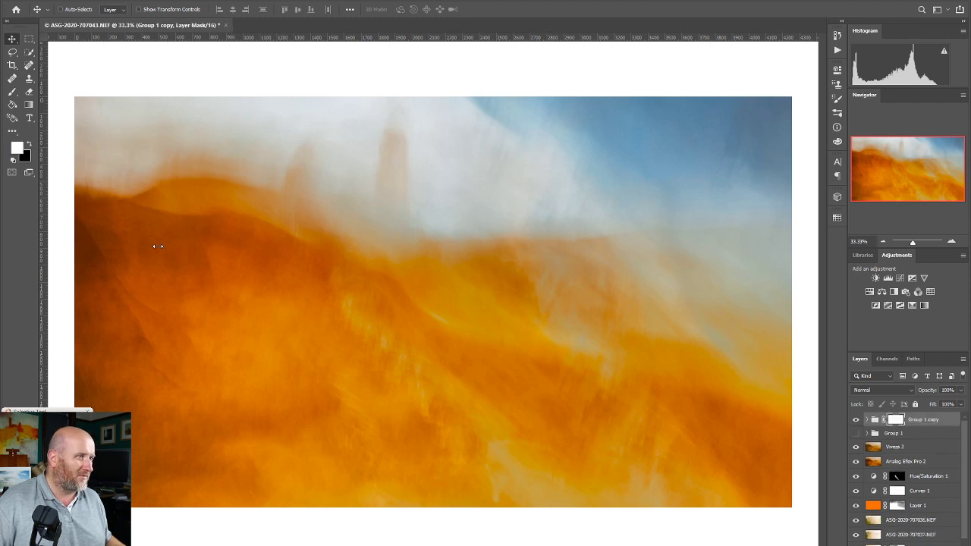
Draw white-to-black Multiply gradients down the Group 1 copy mask so the group affects only the sky.
left_click(30, 106)
left_click_drag(419, 157, 408, 310)
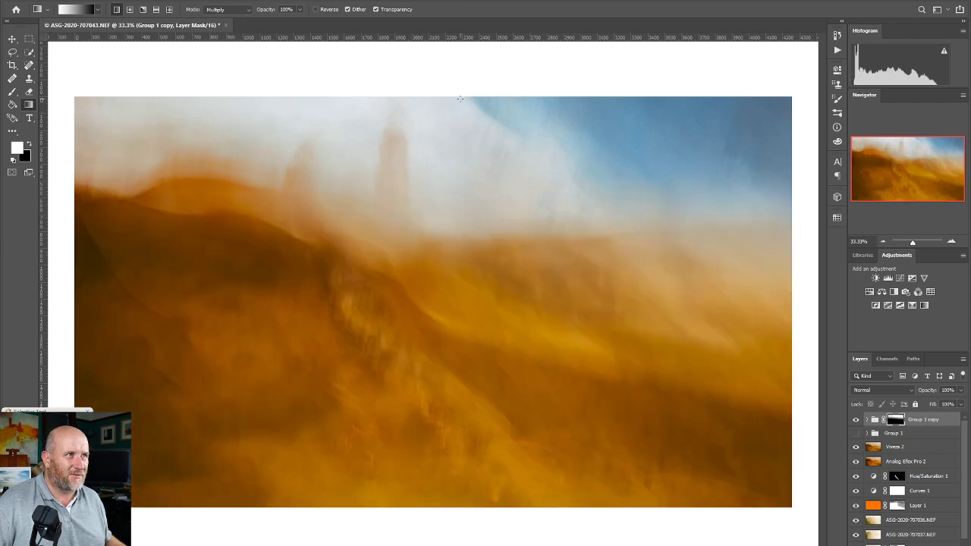
left_click_drag(451, 96, 444, 269)
left_click_drag(440, 340, 439, 345)
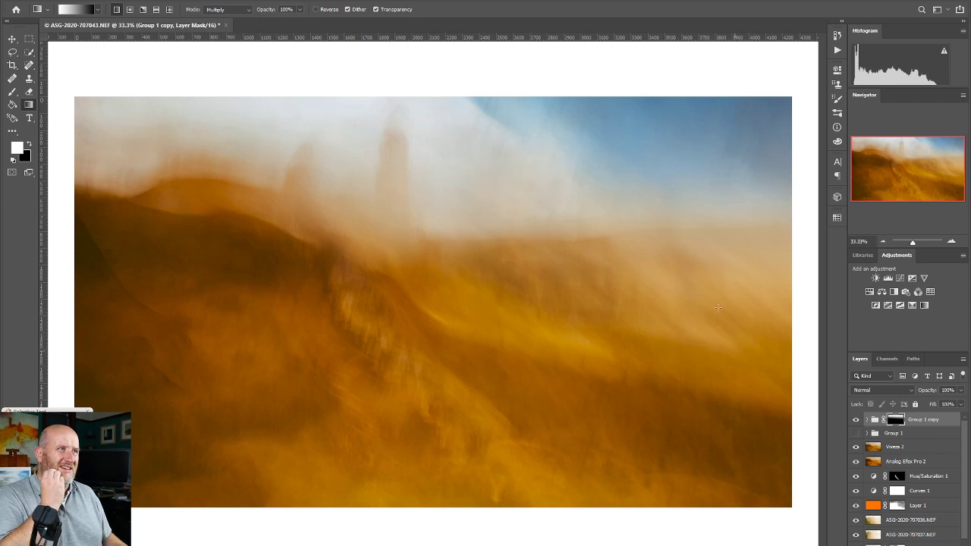
Reduce the Group 1 copy's opacity to 63% and compare the image with and without it.
left_click(961, 390)
left_click_drag(962, 403, 945, 404)
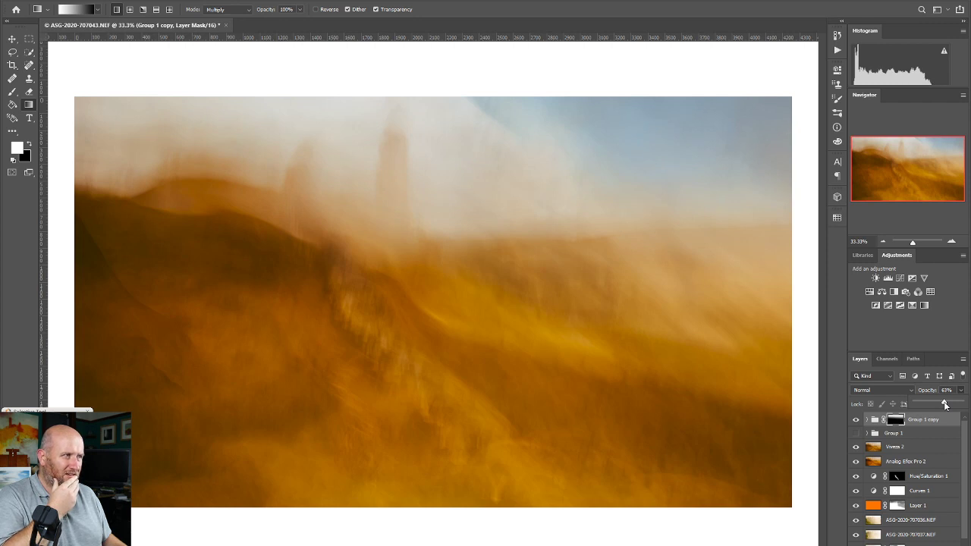
left_click(856, 420)
left_click(857, 420)
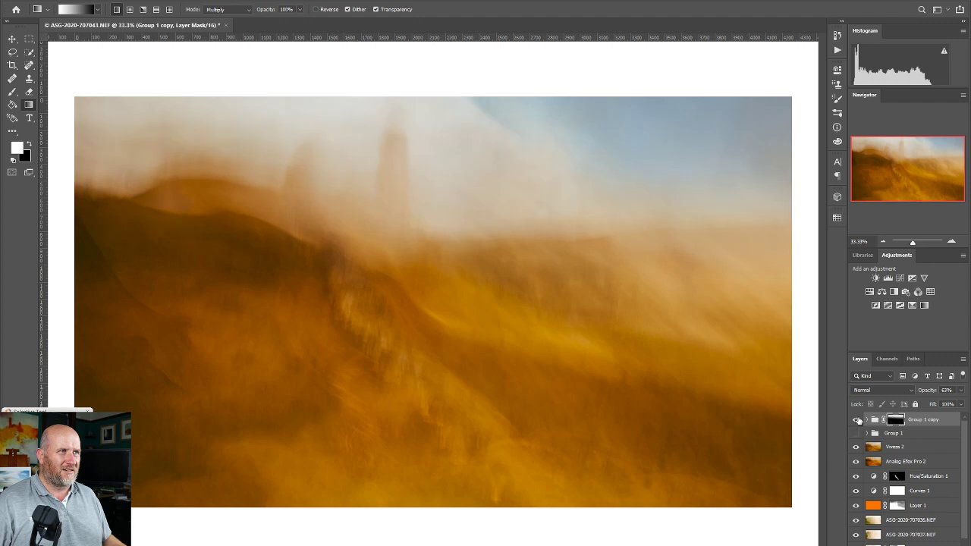
left_click(856, 420)
left_click(857, 421)
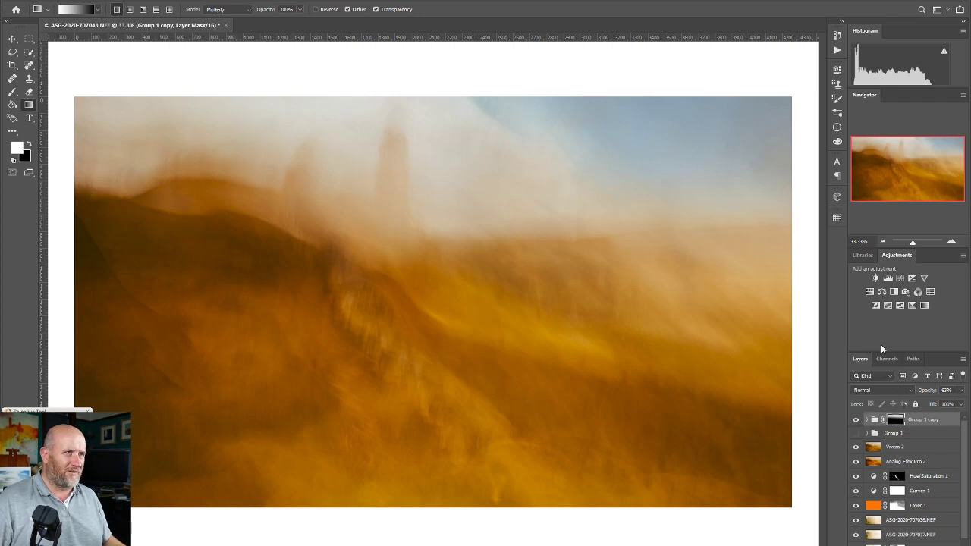
Add a Hue/Saturation adjustment above Viveza 2 with Hue -6, Saturation +6 and Lightness -8, and compare its effect.
left_click(856, 448)
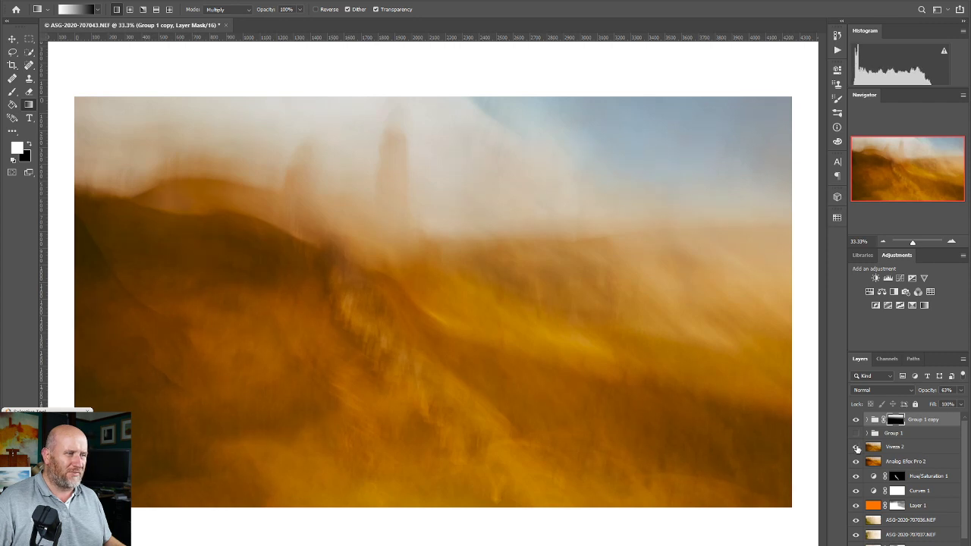
left_click(932, 450)
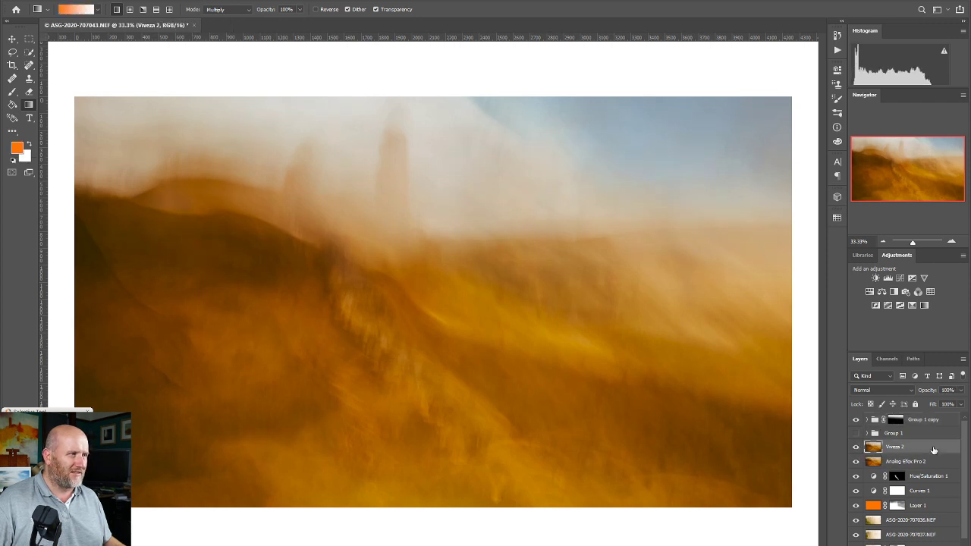
left_click(870, 292)
mouse_move(766, 138)
left_mouse_down()
mouse_move(749, 146)
mouse_move(764, 141)
left_mouse_up()
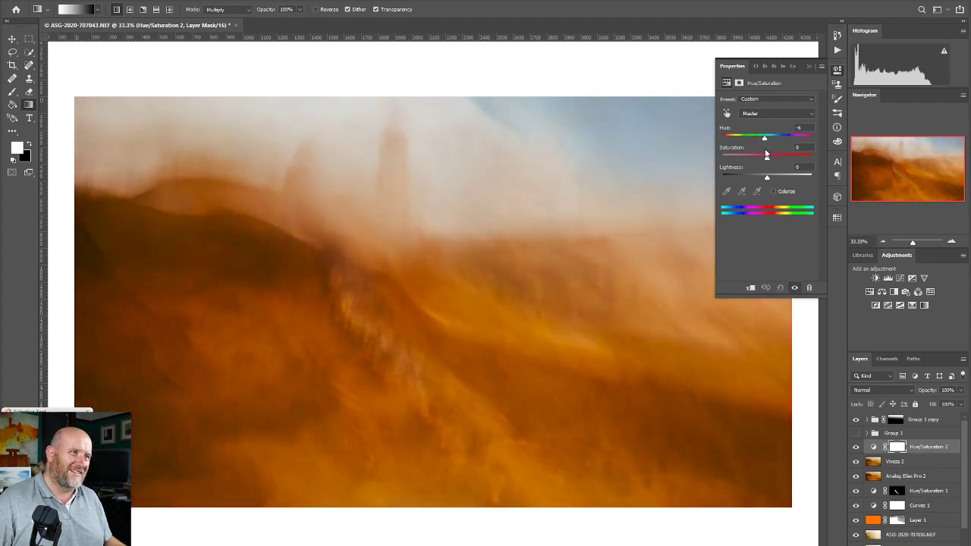
left_click_drag(768, 158, 763, 181)
left_click(856, 420)
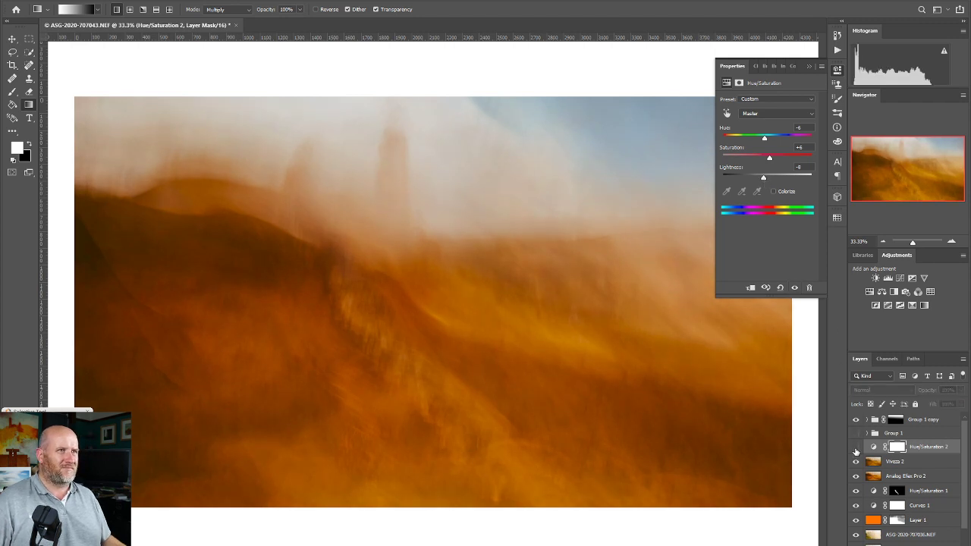
left_click(855, 420)
left_click(835, 68)
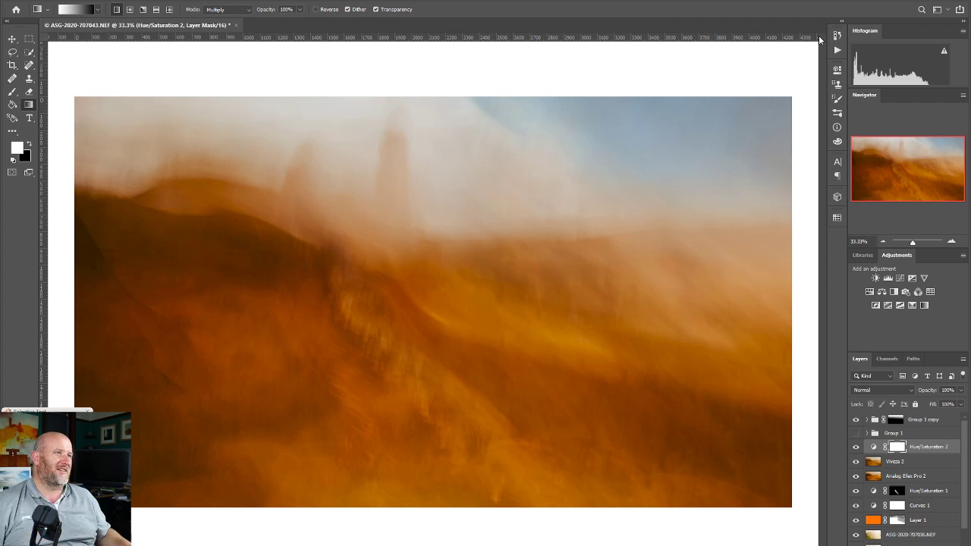
Move the Group 1 copy below Group 1 and compare the two versions by toggling Group 1's visibility.
left_click(936, 422)
left_click_drag(934, 421, 887, 439)
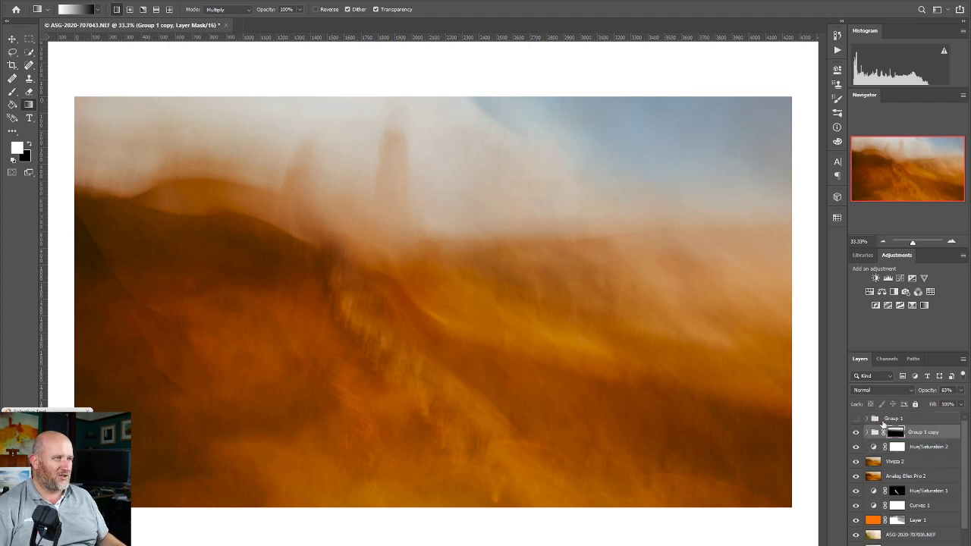
left_click(856, 419)
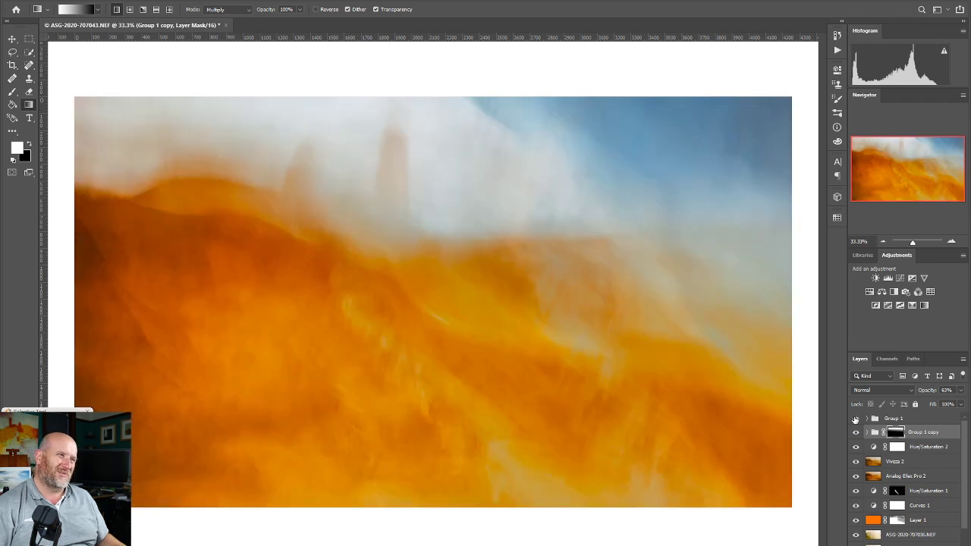
left_click(856, 419)
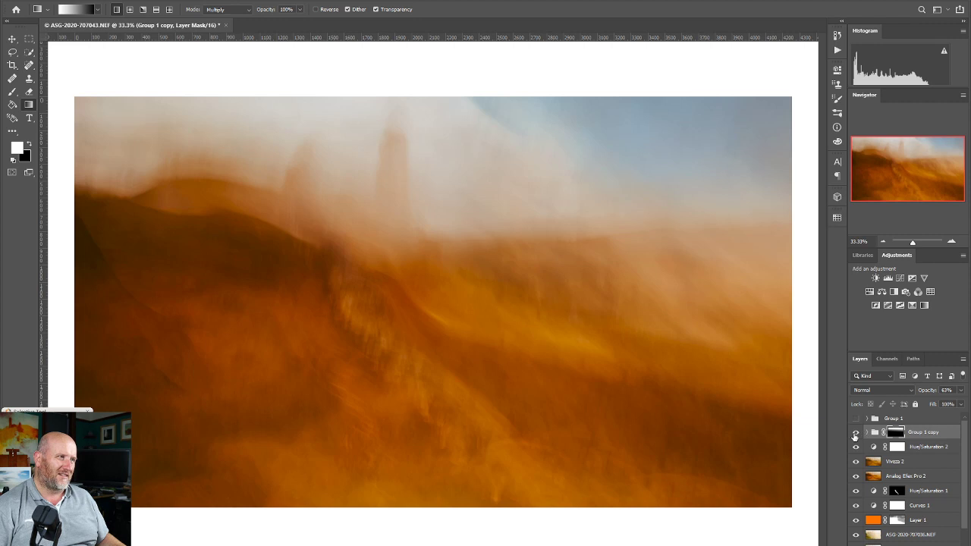
Compare the sky with and without the masked Group 1 copy by toggling its visibility.
left_click(855, 434)
left_click(855, 434)
left_click(855, 434)
left_click(855, 434)
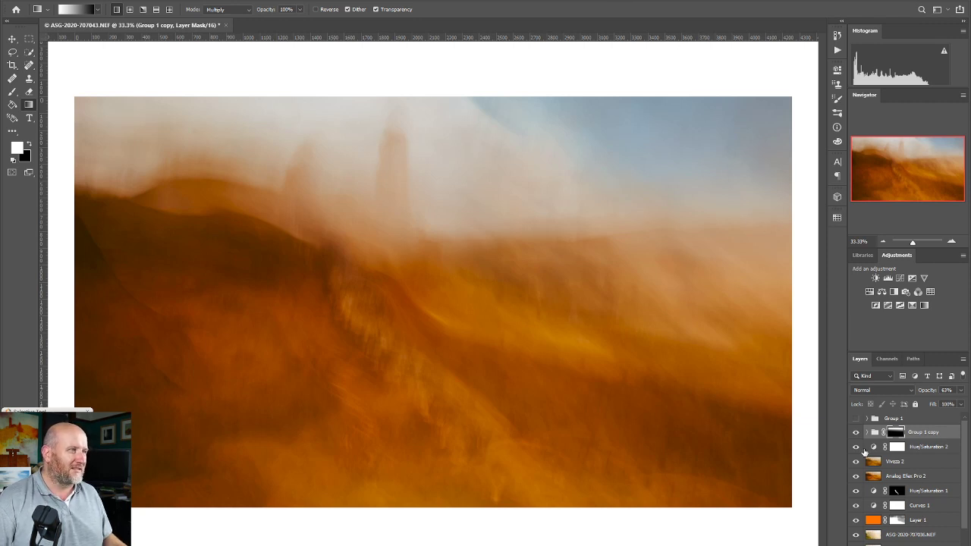
left_click(856, 432)
left_click(856, 432)
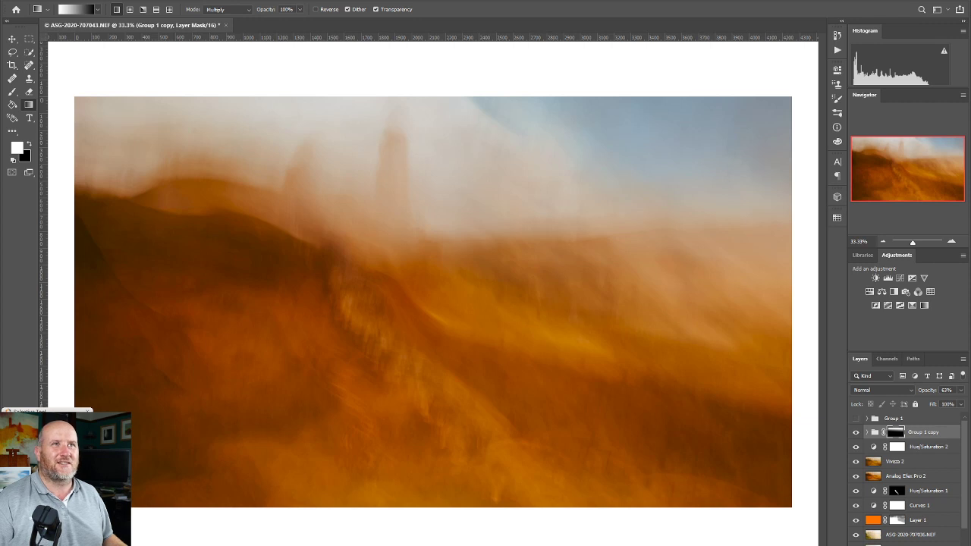
left_click(34, 1)
left_click(33, 107)
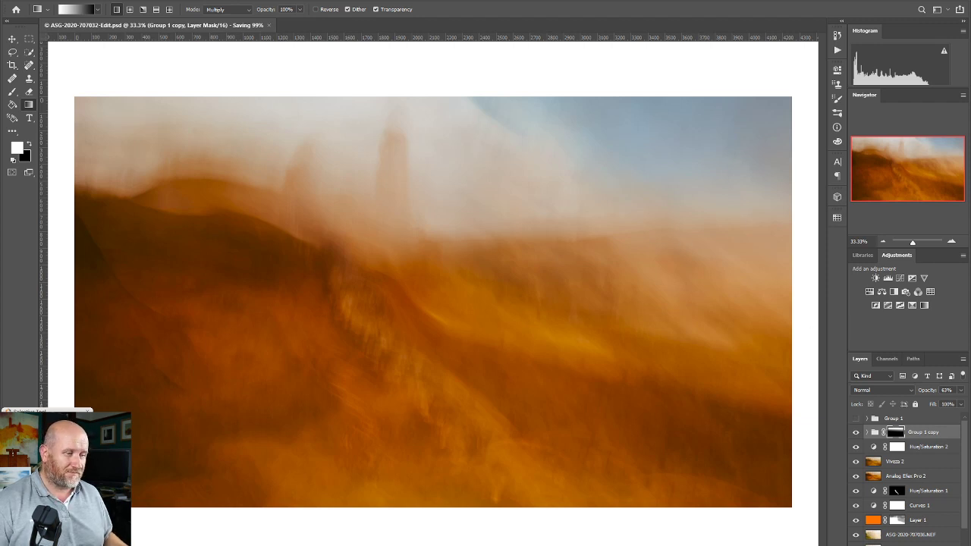
left_click_drag(383, 109, 375, 2)
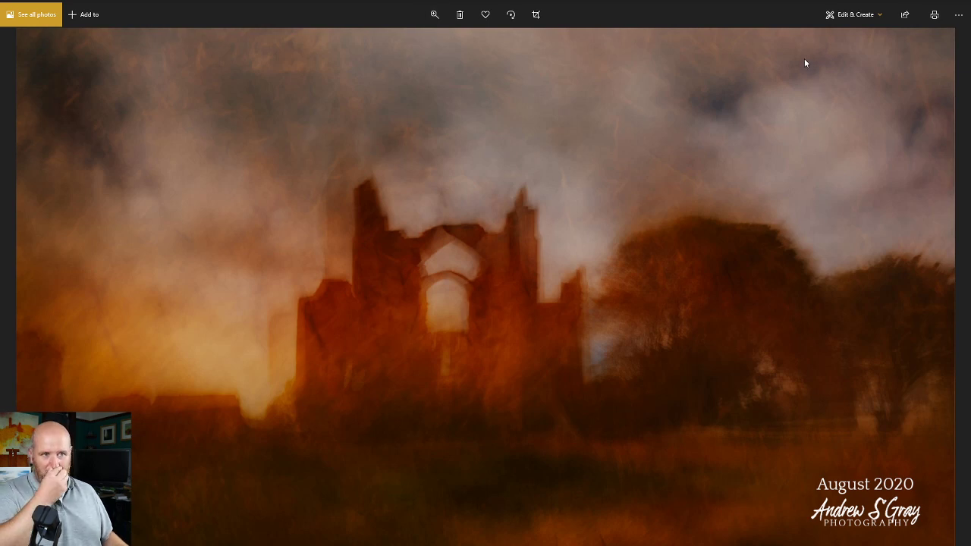
left_click(965, 2)
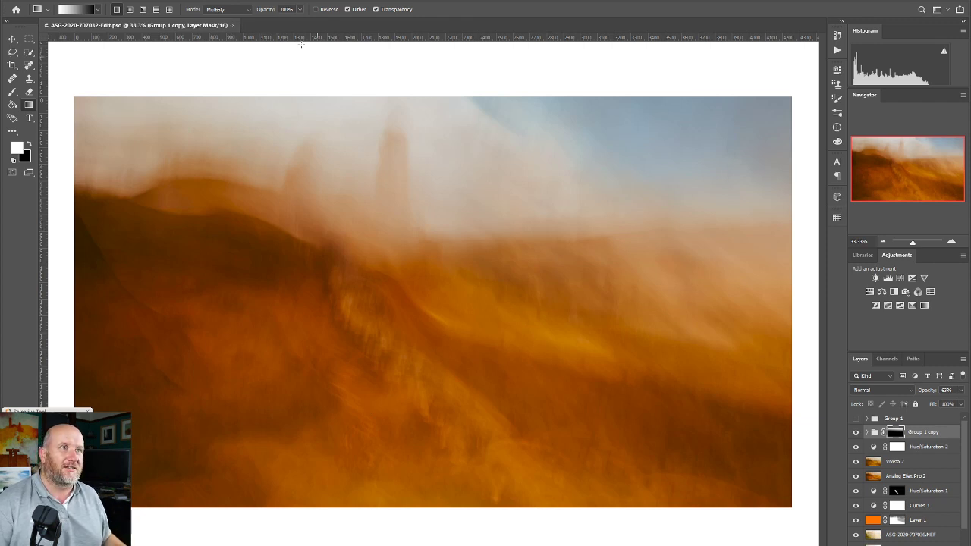
left_click(232, 26)
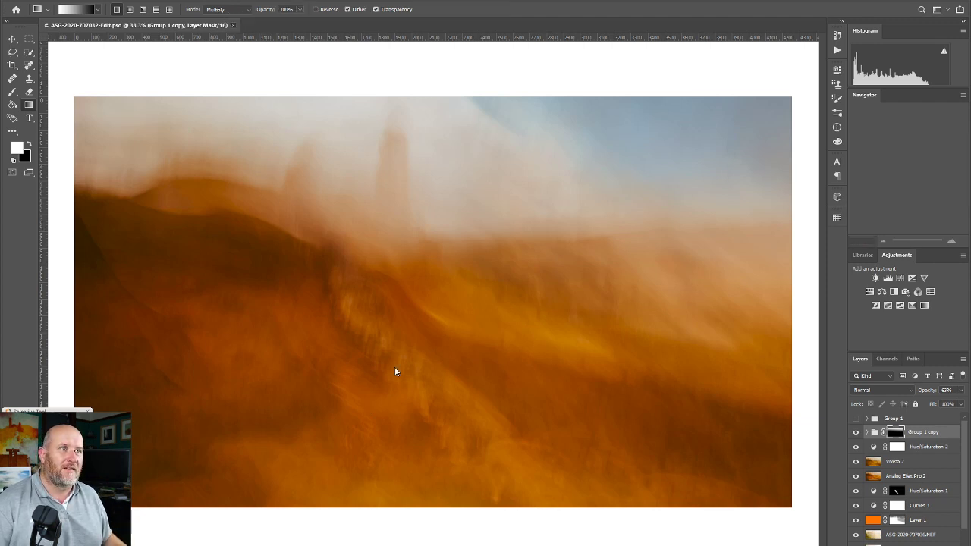
key("alt+Tab")
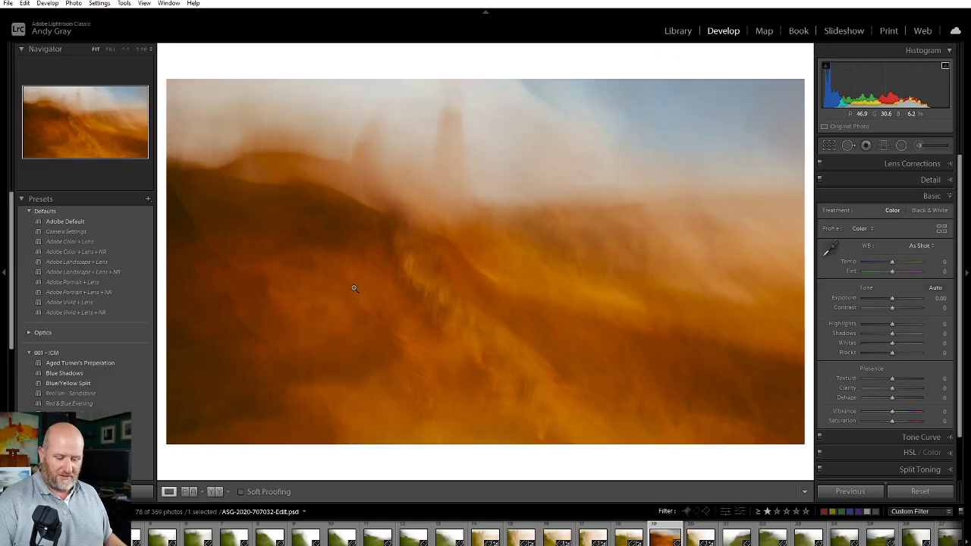
key("3")
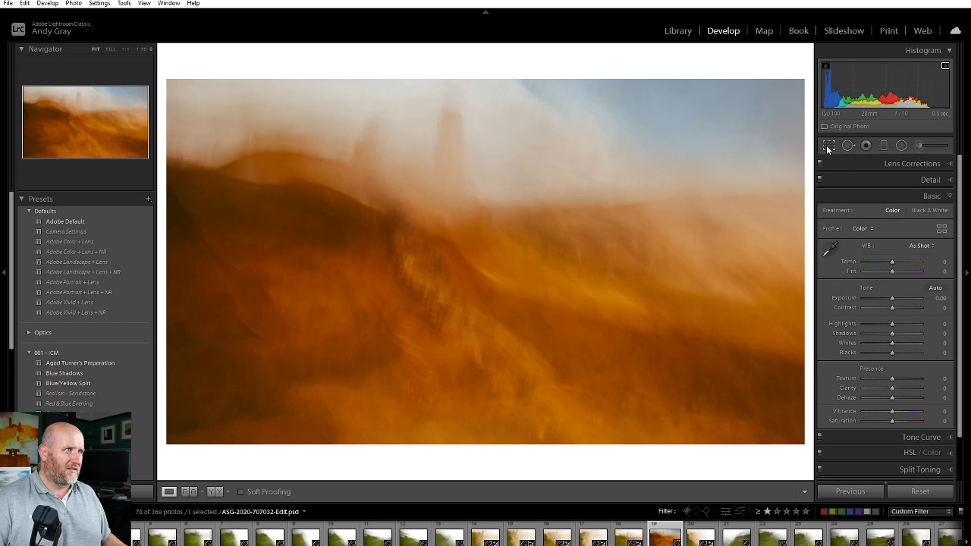
right_click(707, 195)
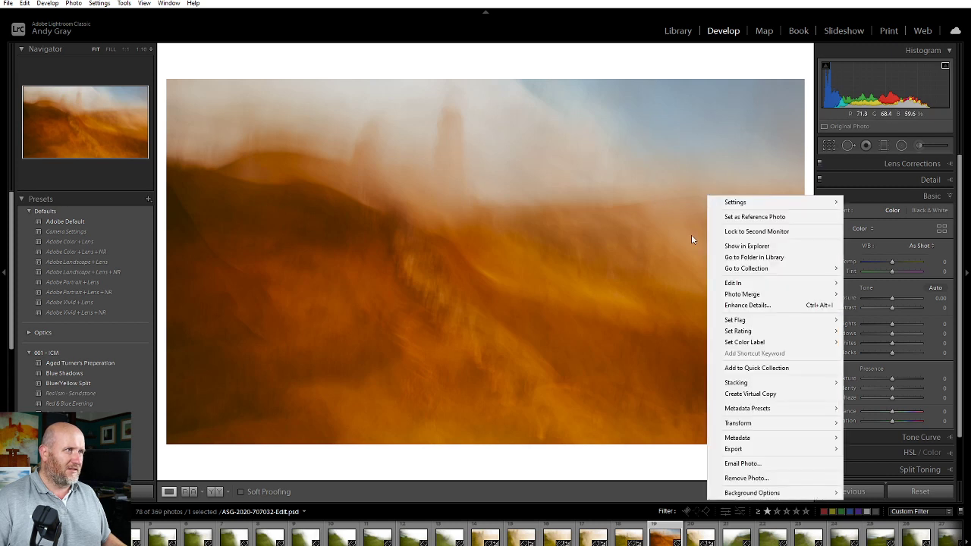
left_click(782, 394)
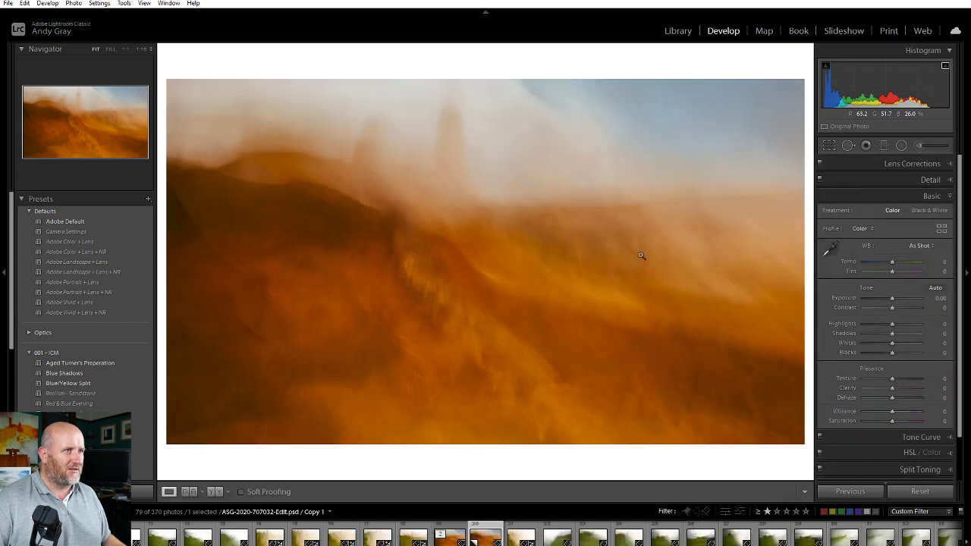
left_click(830, 147)
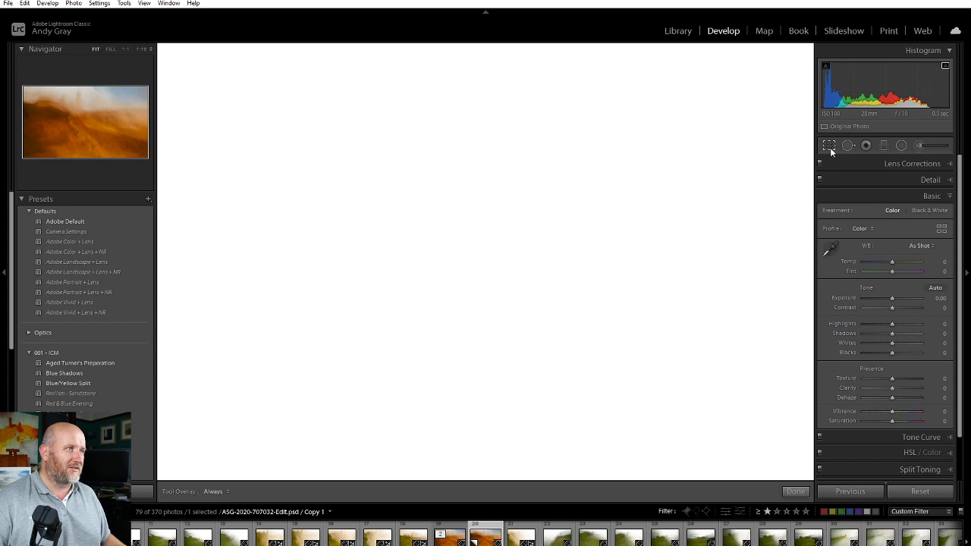
Try the 16 x 9 and 9 x 5 crop aspects on the virtual copy.
left_click(924, 180)
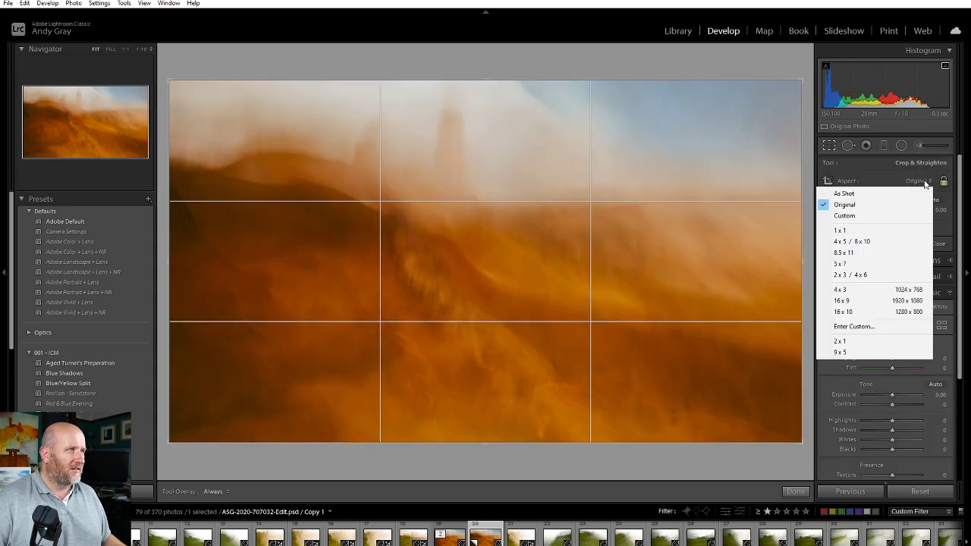
left_click(857, 305)
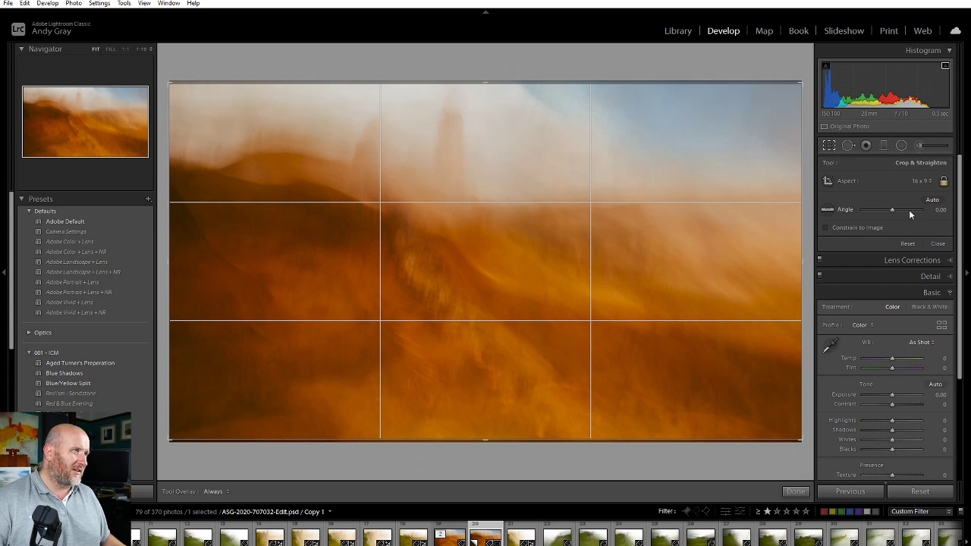
left_click(915, 186)
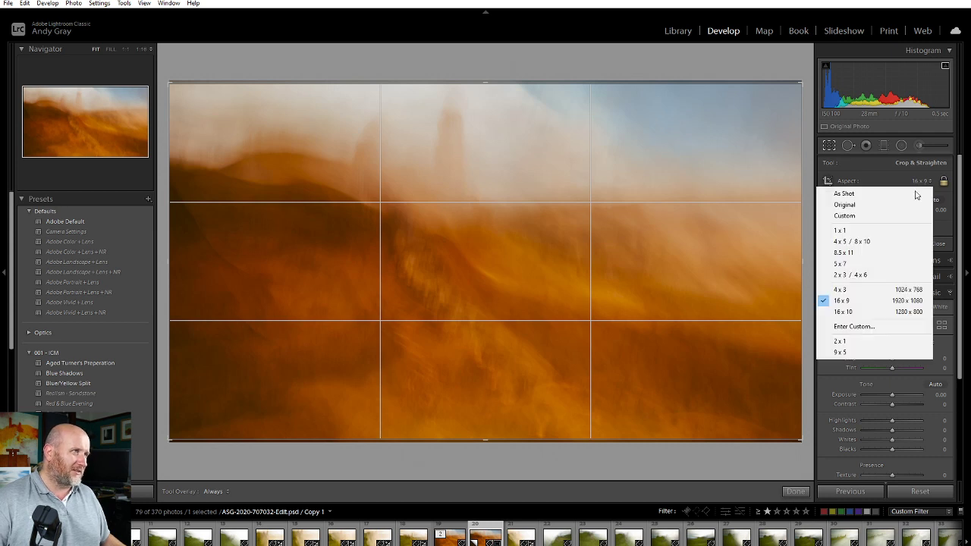
left_click(875, 353)
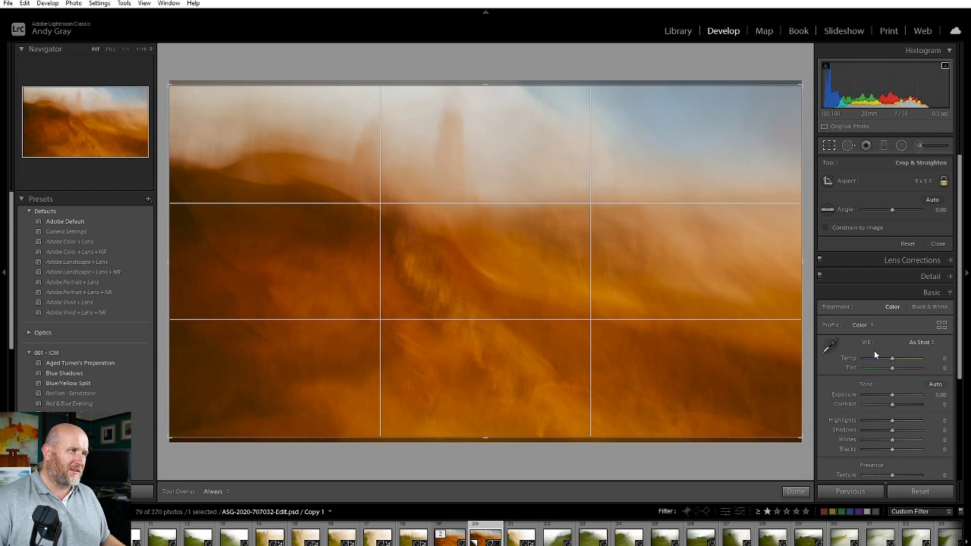
Crop the first virtual copy to 2 x 3 / 4 x 6 at full image height, with the frame shifted slightly towards the image's right side.
left_click(924, 182)
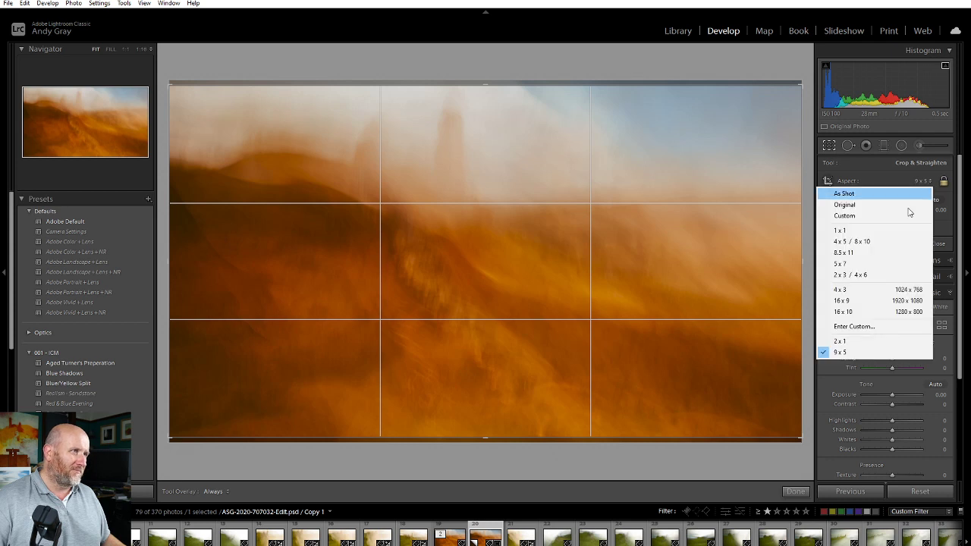
left_click(889, 275)
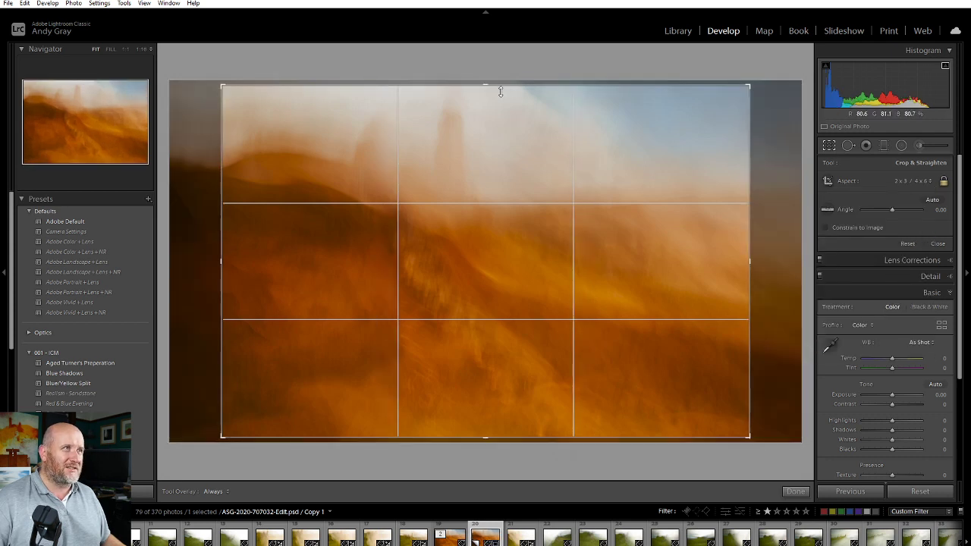
left_click_drag(500, 91, 490, 54)
left_click_drag(486, 437, 490, 494)
left_click_drag(559, 374, 531, 390)
left_click(795, 491)
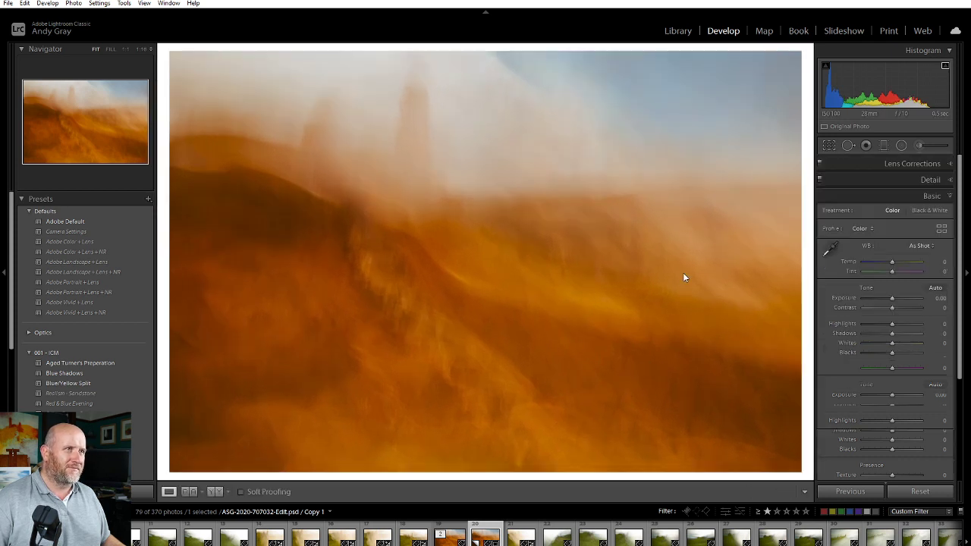
Create a second virtual copy from the 2 x 3 version and crop it to 1 x 1, framing both faint towers.
right_click(478, 280)
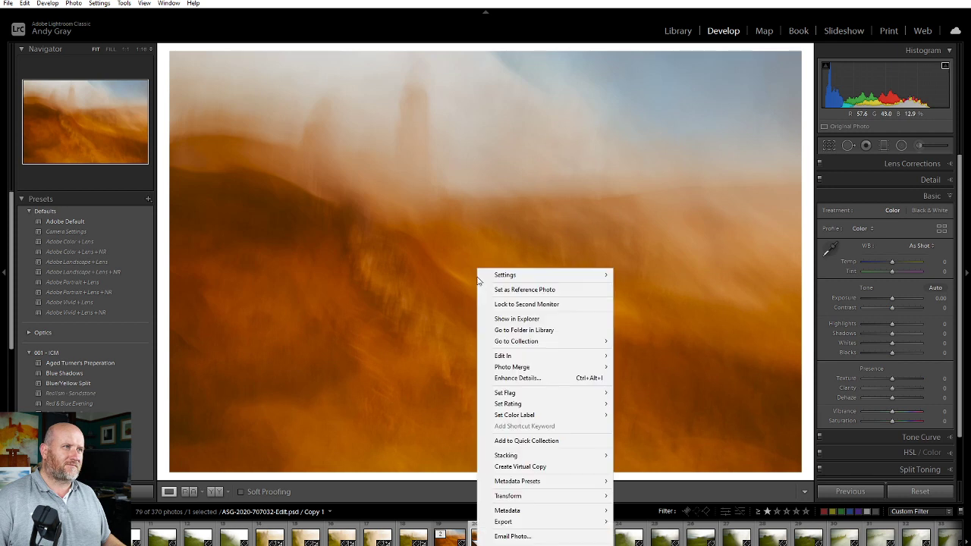
left_click(540, 467)
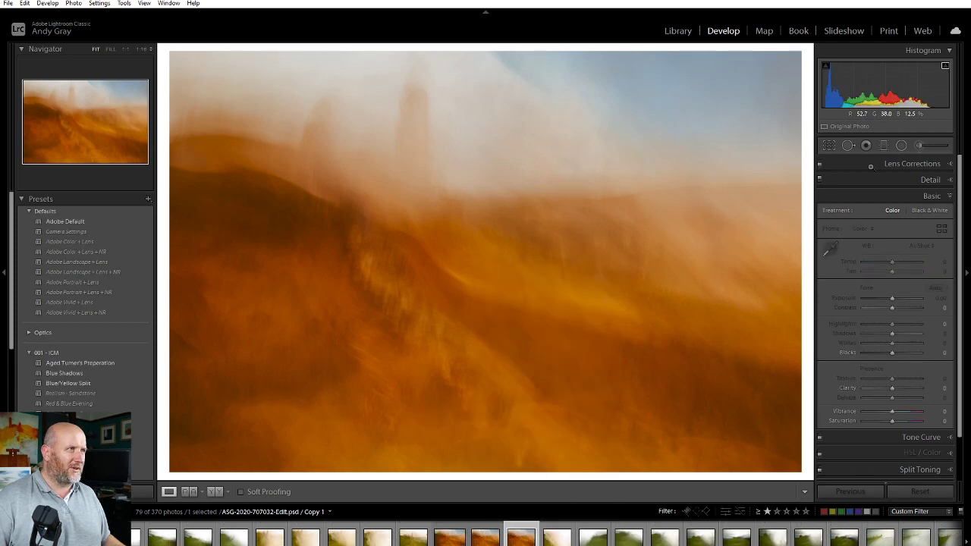
left_click(829, 145)
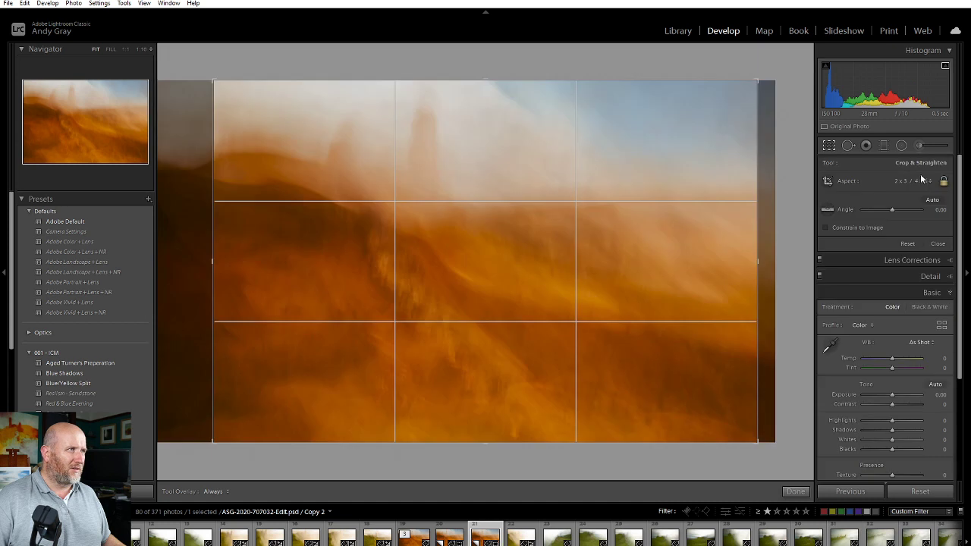
left_click(921, 180)
left_click(861, 231)
mouse_move(587, 236)
left_mouse_down()
mouse_move(646, 228)
mouse_move(546, 243)
mouse_move(572, 242)
left_mouse_up()
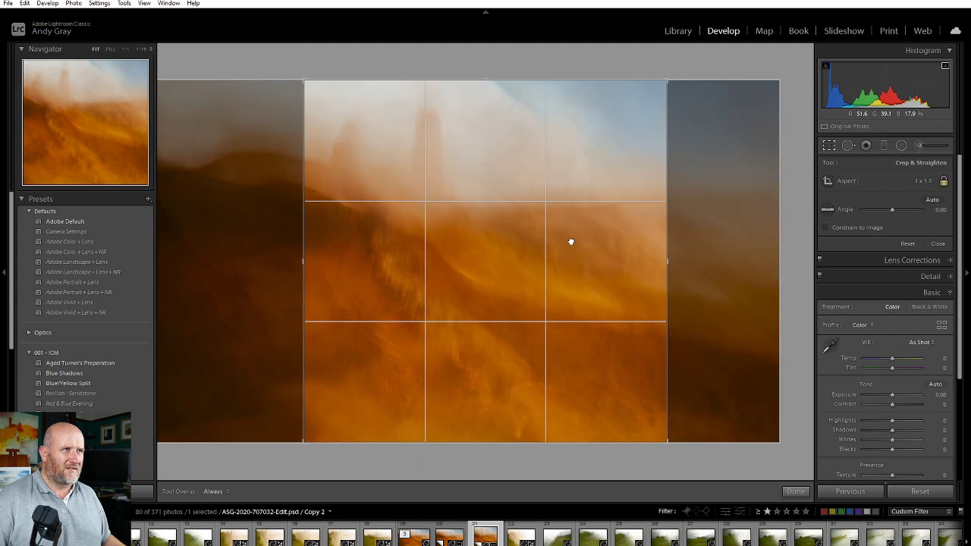
left_click(795, 491)
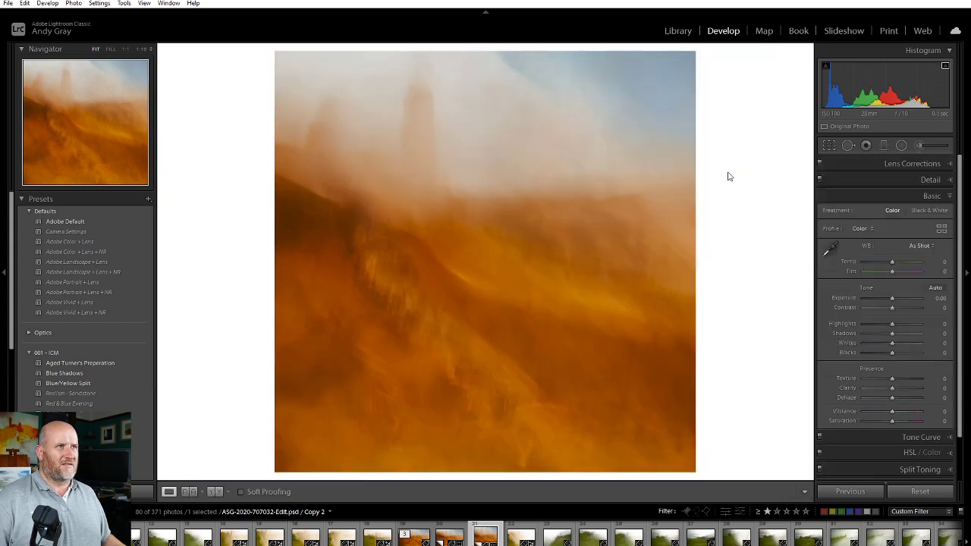
Create a third virtual copy from the square version and set a 16 x 9 crop spanning the full image width.
right_click(539, 278)
left_click(570, 466)
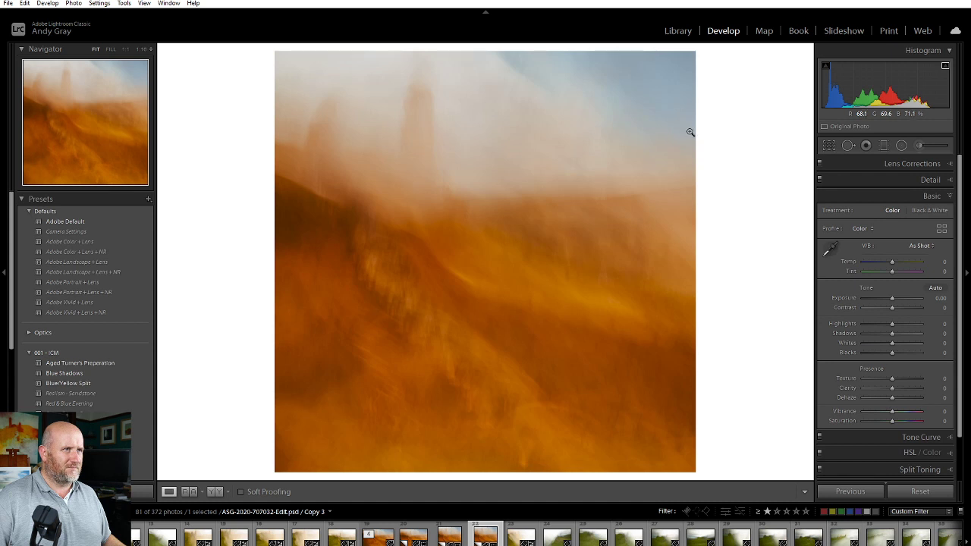
left_click(828, 146)
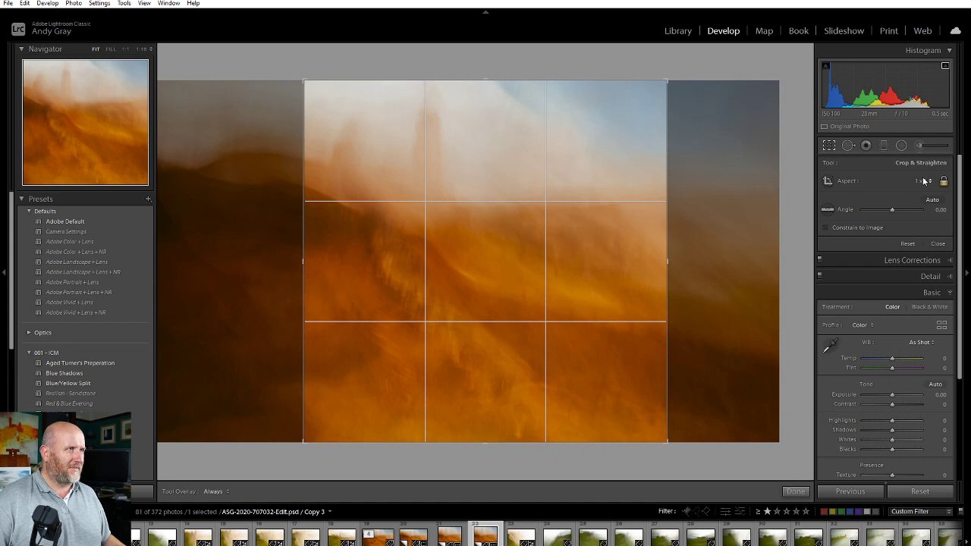
left_click(921, 182)
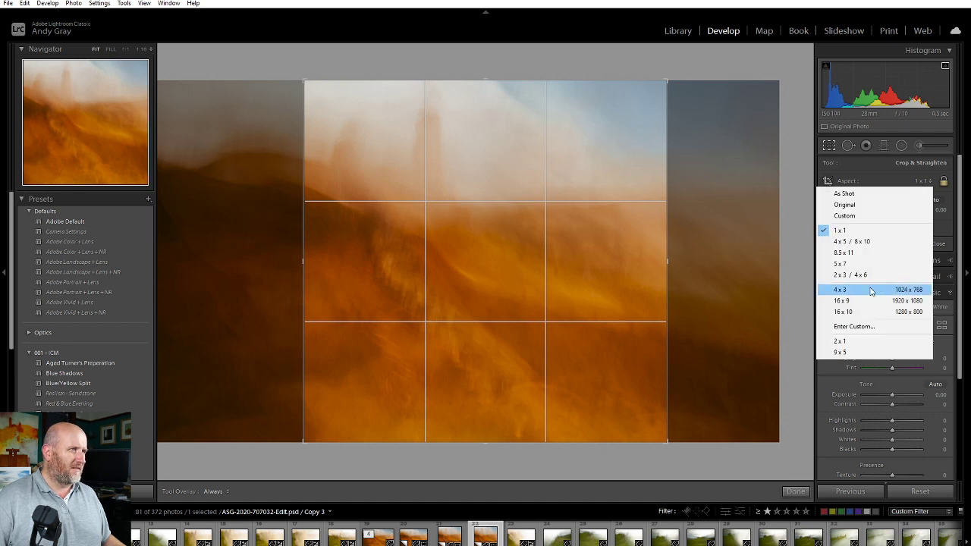
left_click(866, 304)
left_click_drag(306, 261, 72, 266)
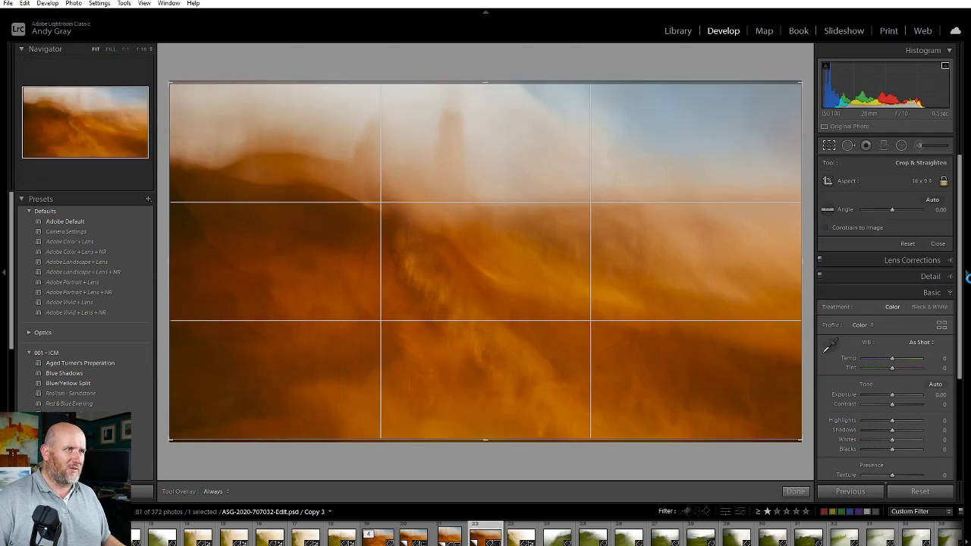
Tighten the 16 x 9 crop slightly towards the image's upper right, trimming its lower and left edges, and apply it.
left_click_drag(716, 241, 698, 248)
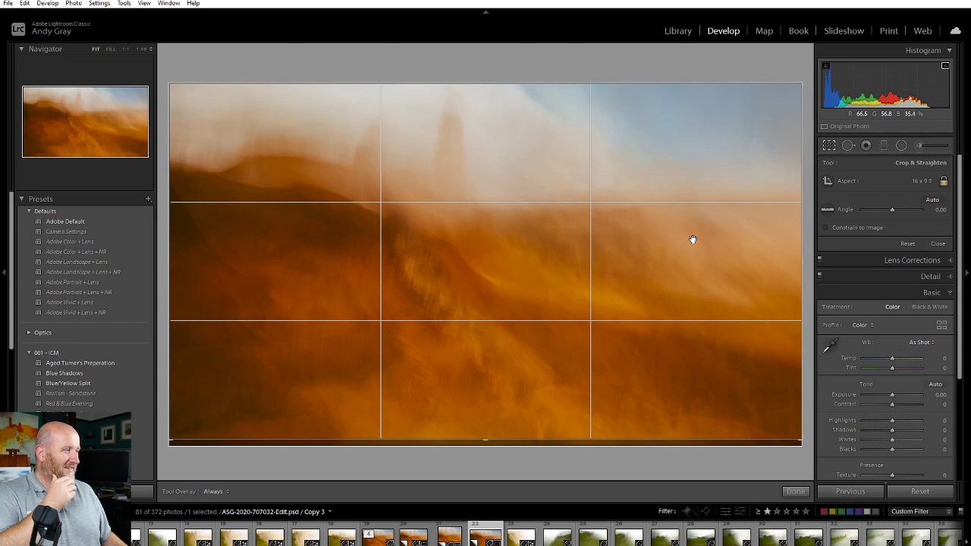
left_click_drag(506, 204, 503, 252)
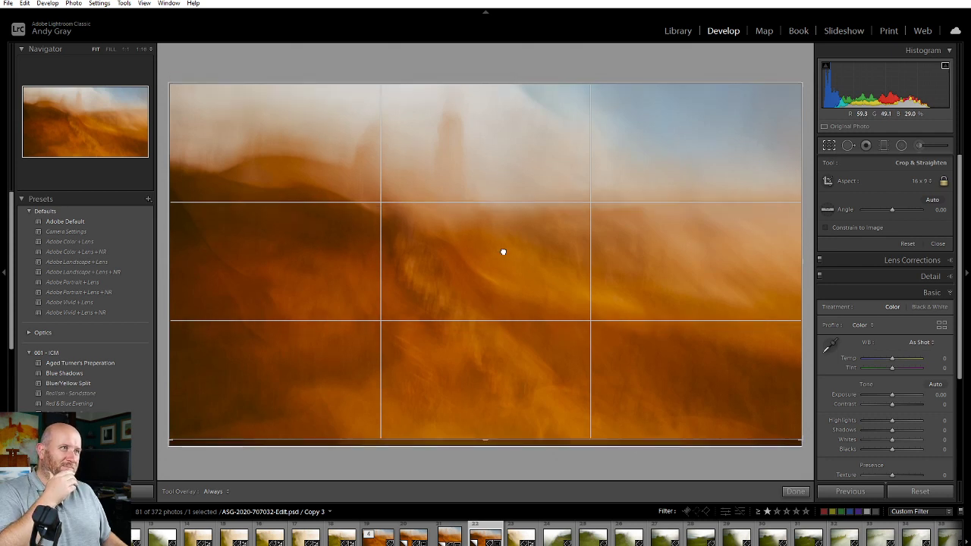
left_click_drag(485, 444, 485, 438)
left_click_drag(523, 347, 495, 354)
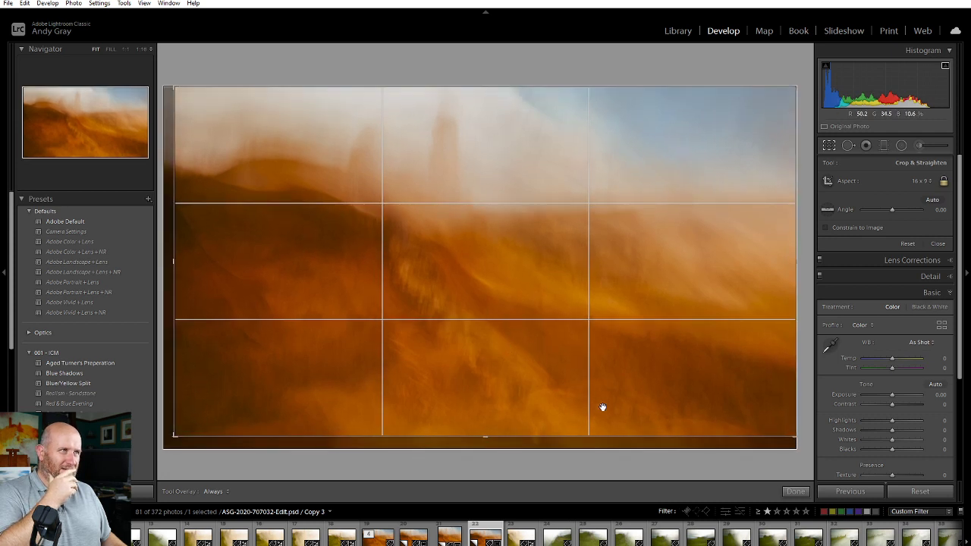
left_click(794, 491)
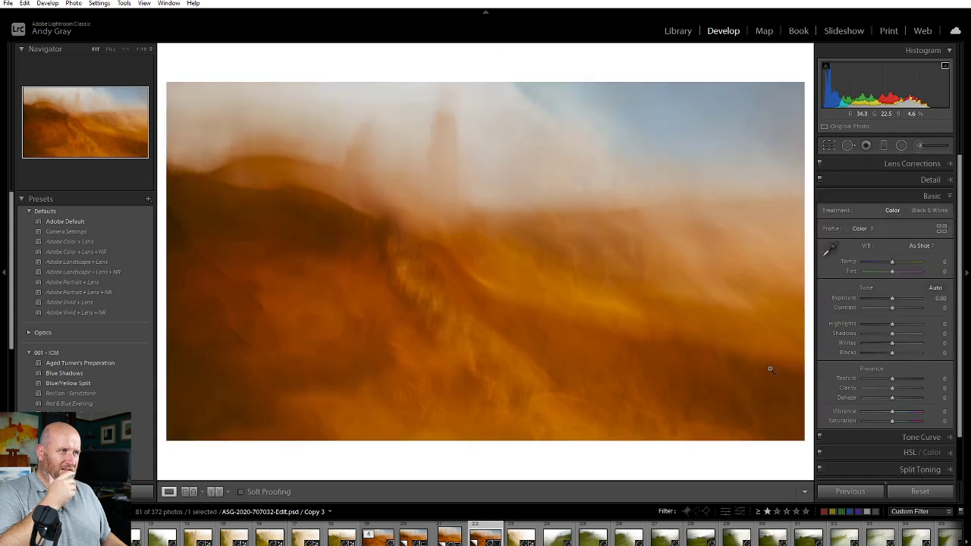
Try a post-crop vignette on the 16 x 9 copy.
scroll(913, 432, "down", 2)
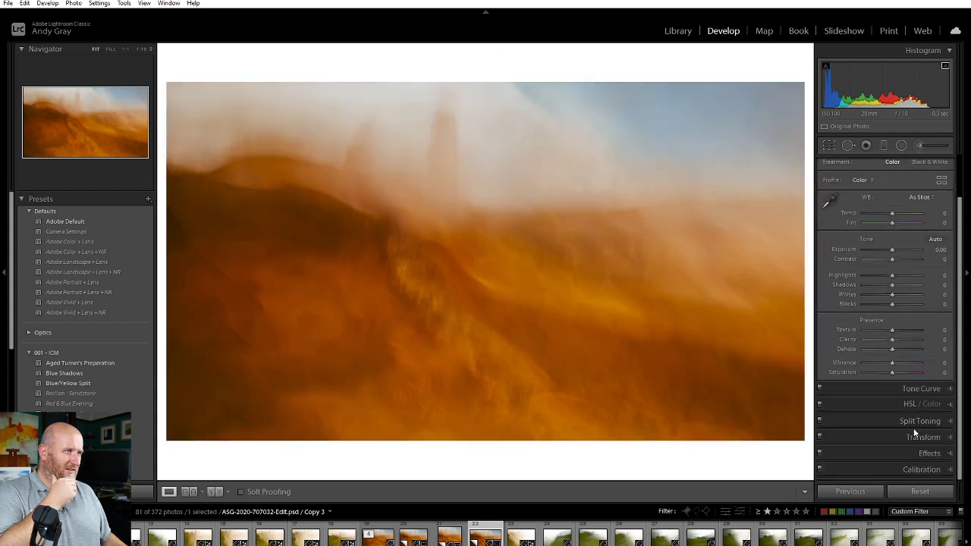
left_click(921, 453)
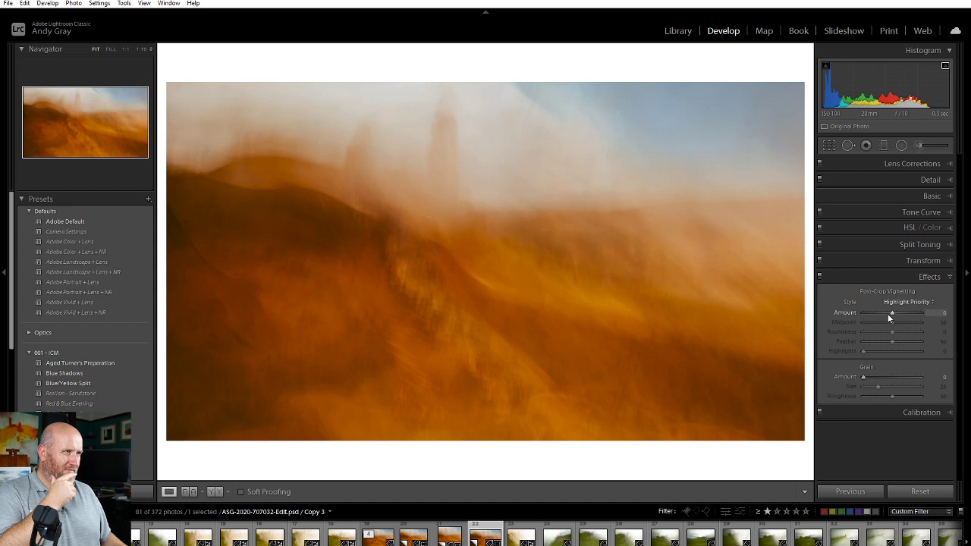
left_click_drag(890, 314, 894, 314)
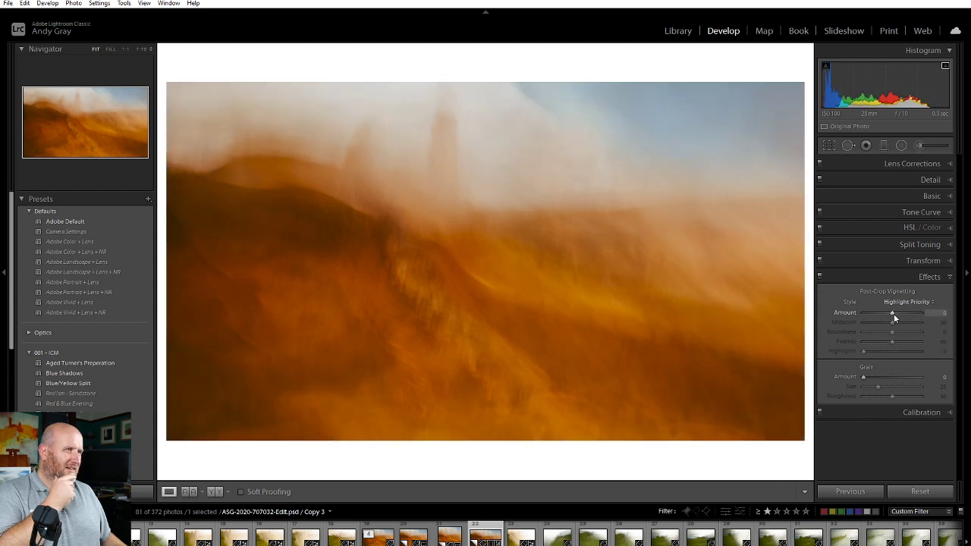
left_click(921, 276)
Add a tilted graduated filter rising from the image's lower edge, reset its effect values and set its exposure to -0.99.
left_click(880, 146)
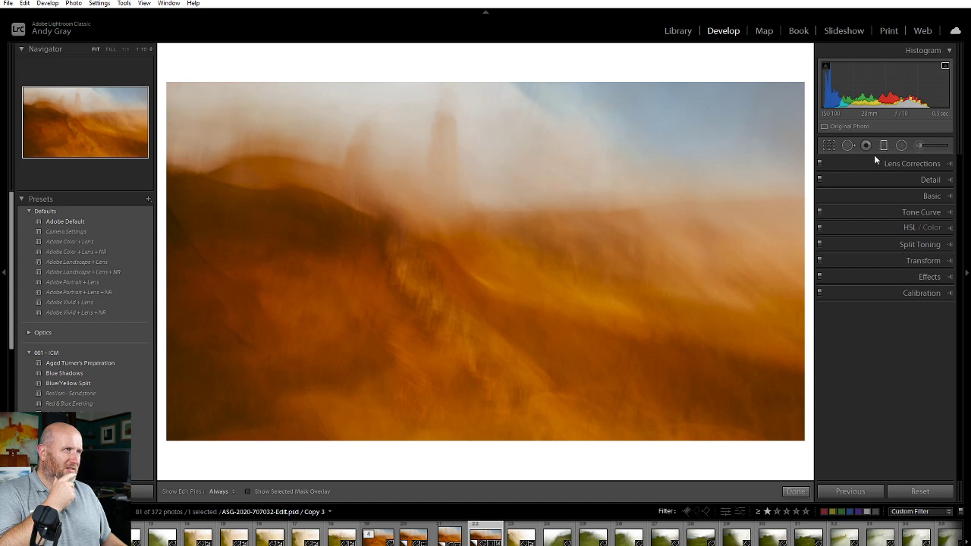
left_click_drag(666, 433, 641, 271)
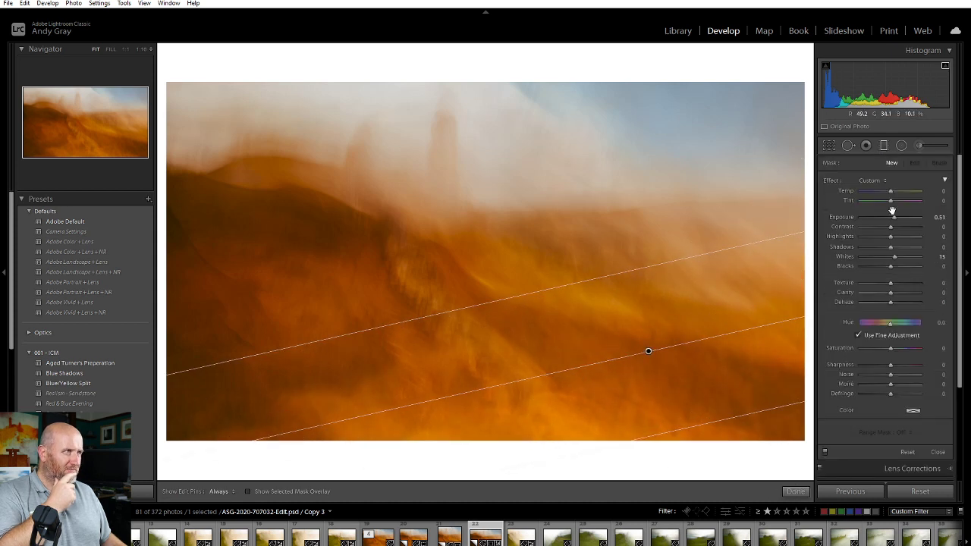
double_click(832, 181)
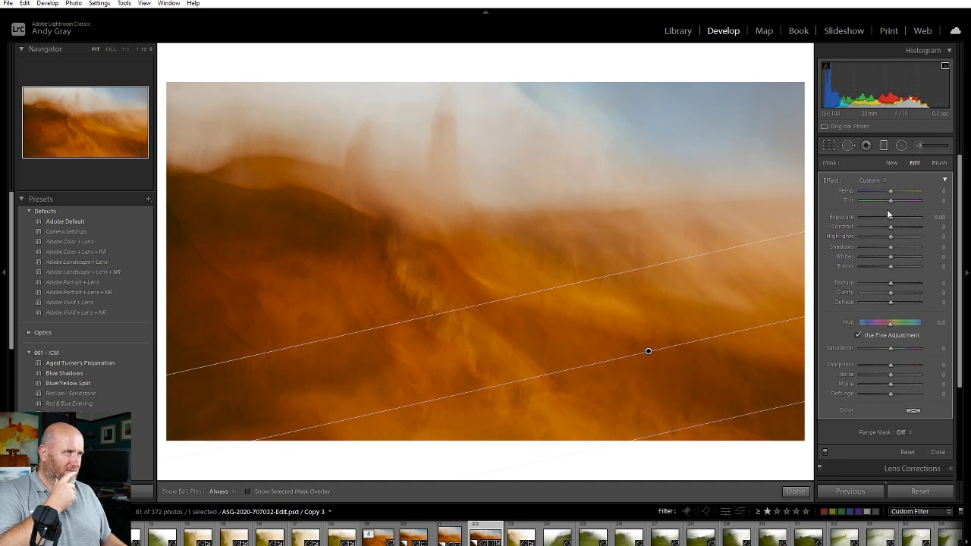
left_click_drag(888, 215, 881, 215)
Flatten the graduated filter's tilt slightly, lower it towards the image's bottom edge, and finish the filter.
left_click_drag(639, 354, 438, 383)
mouse_move(750, 311)
left_mouse_down()
mouse_move(756, 338)
mouse_move(755, 326)
left_mouse_up()
left_click_drag(439, 382, 468, 432)
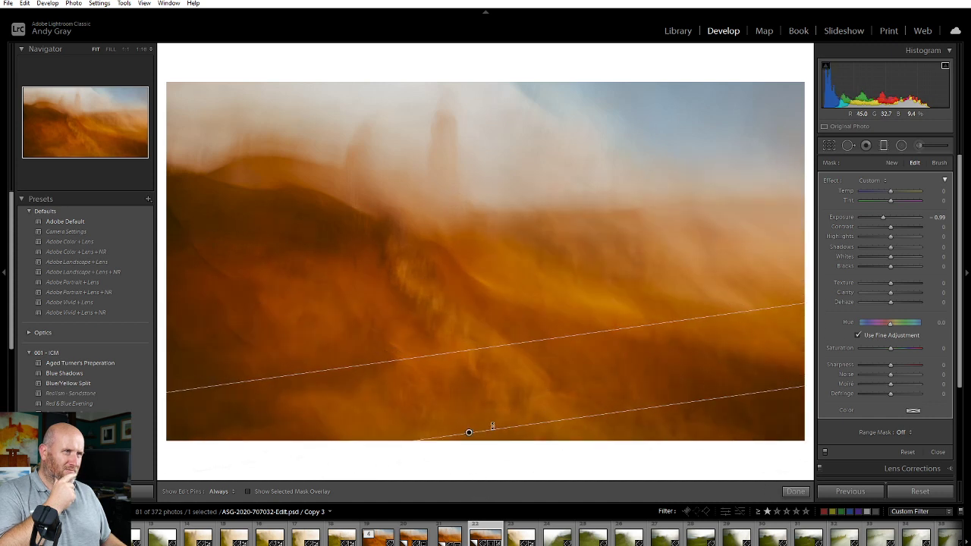
left_click(794, 492)
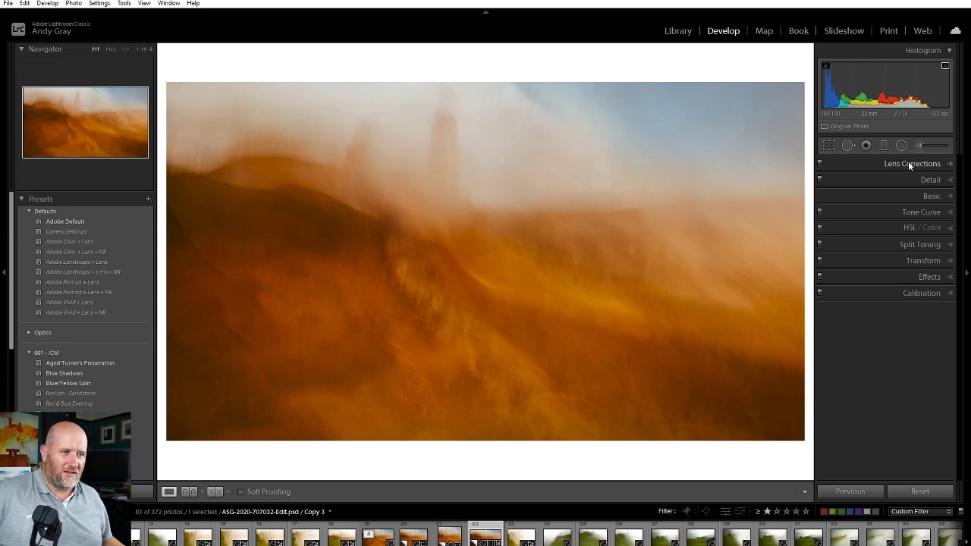
left_click(922, 294)
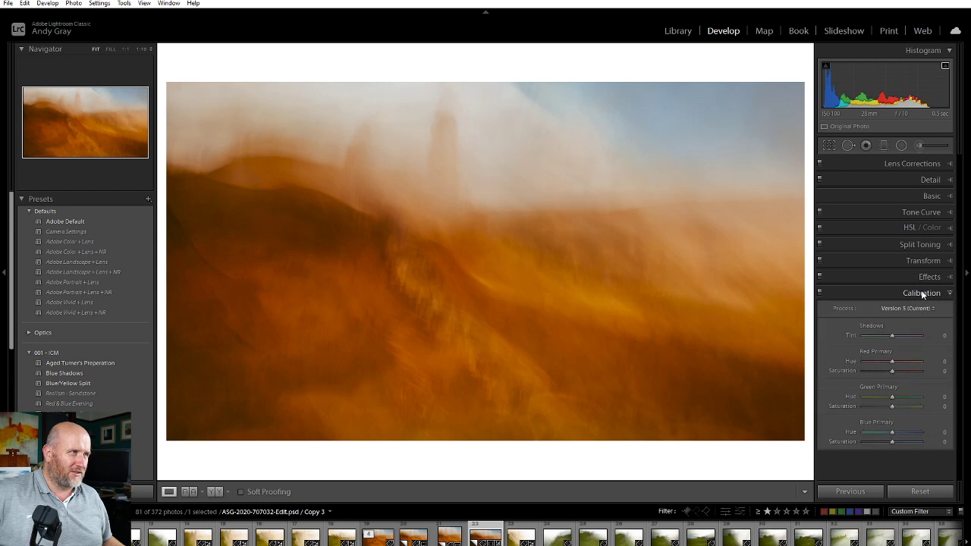
left_click(922, 294)
left_click(921, 292)
left_click(920, 309)
left_click(922, 295)
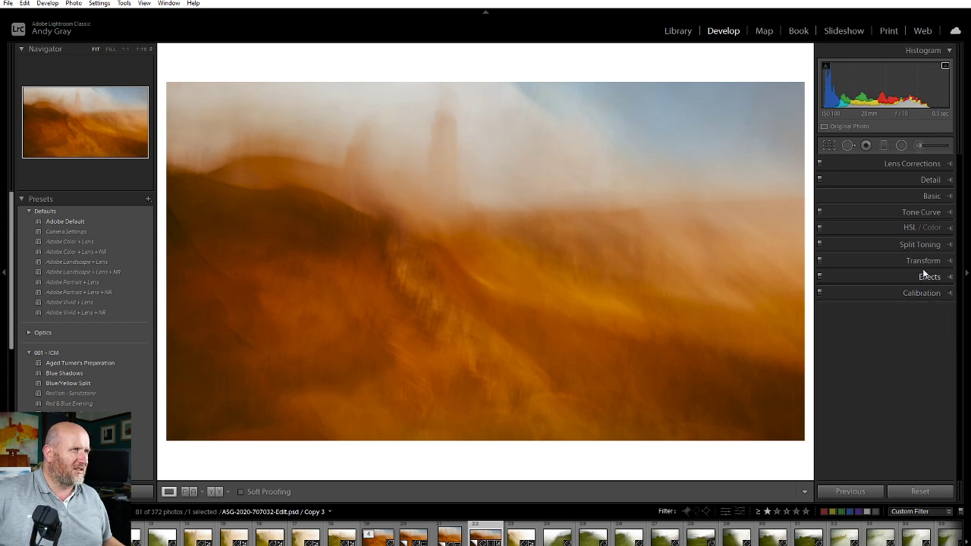
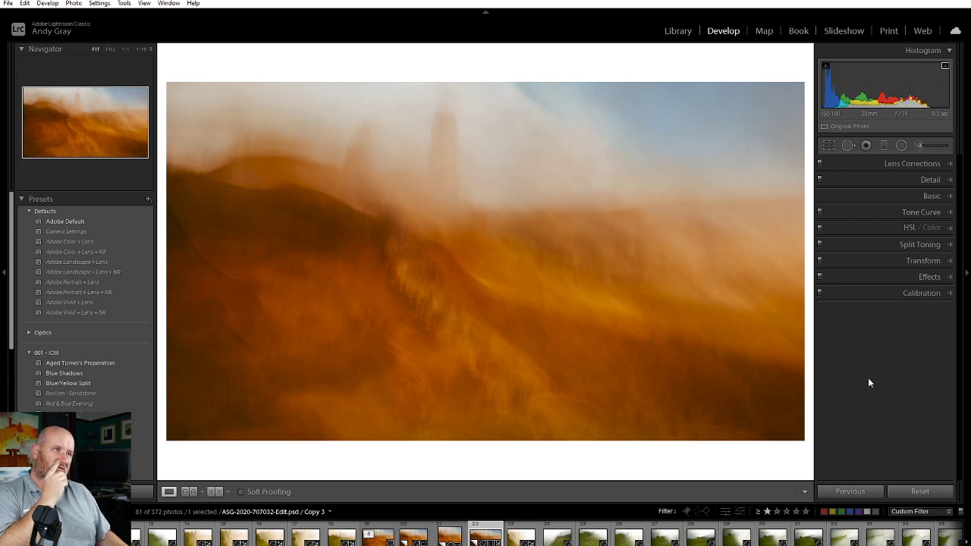
Look through the one-star-filtered photos in the filmstrip for the unblurred reference shot of the ruined tower scene.
key("Right")
key("Right")
key("Right")
key("Right")
key("Right")
key("Right")
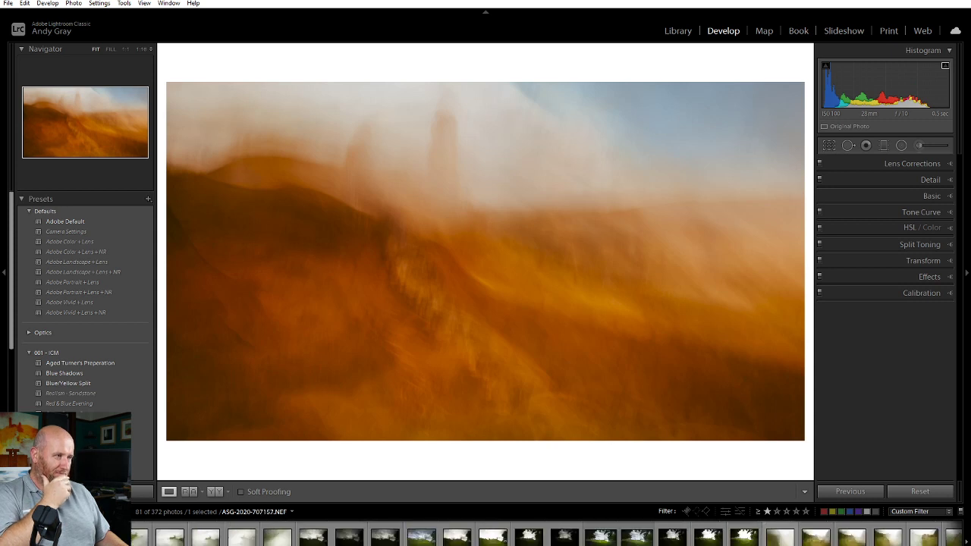
key("Left")
key("Left")
key("Left")
key("Left")
key("Left")
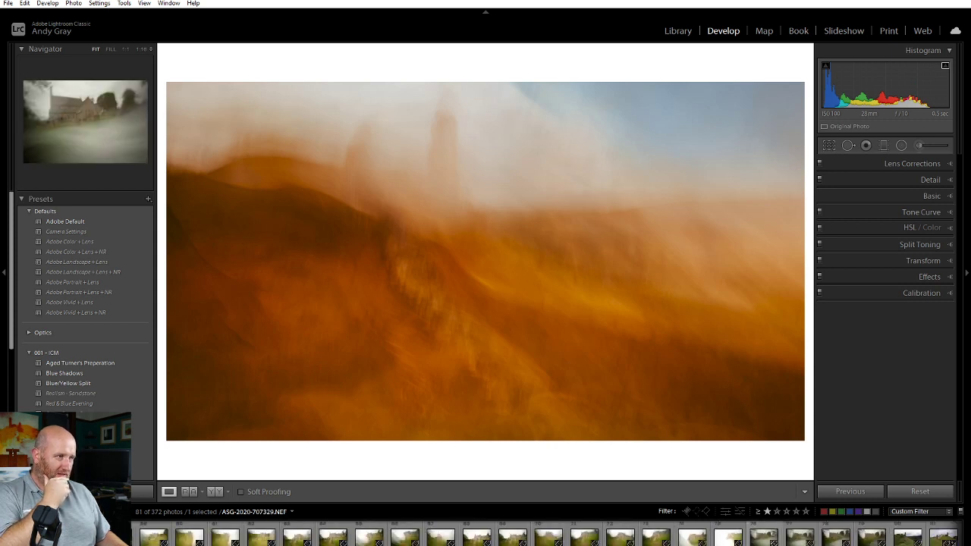
key("Right")
key("Right")
key("Right")
key("Right")
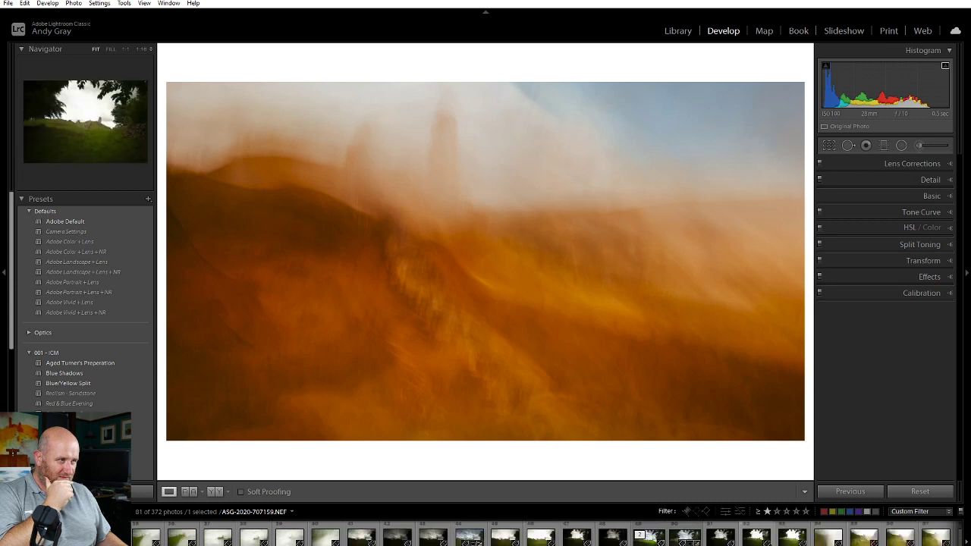
key("Right")
key("Right")
key("Right")
key("Right")
key("Right")
key("Right")
key("Right")
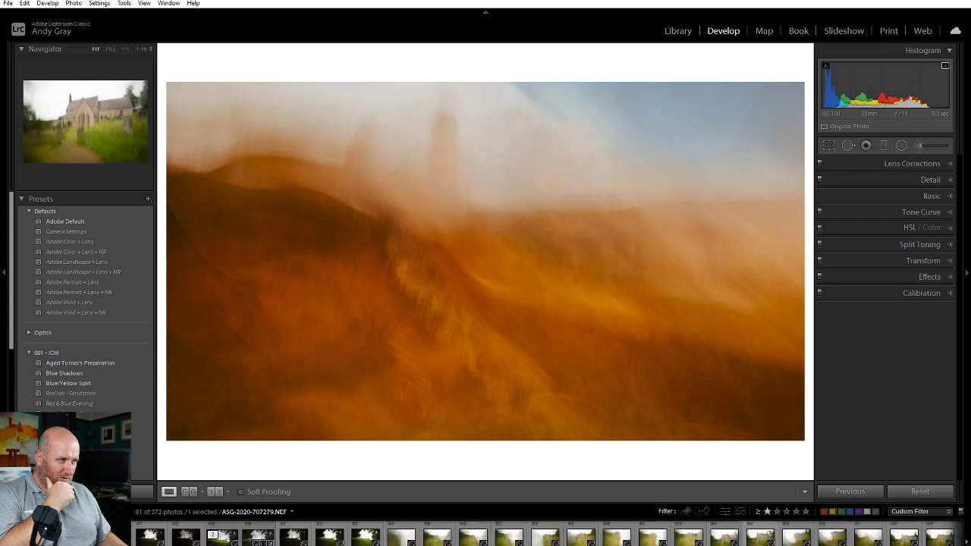
key("Right")
key("Right")
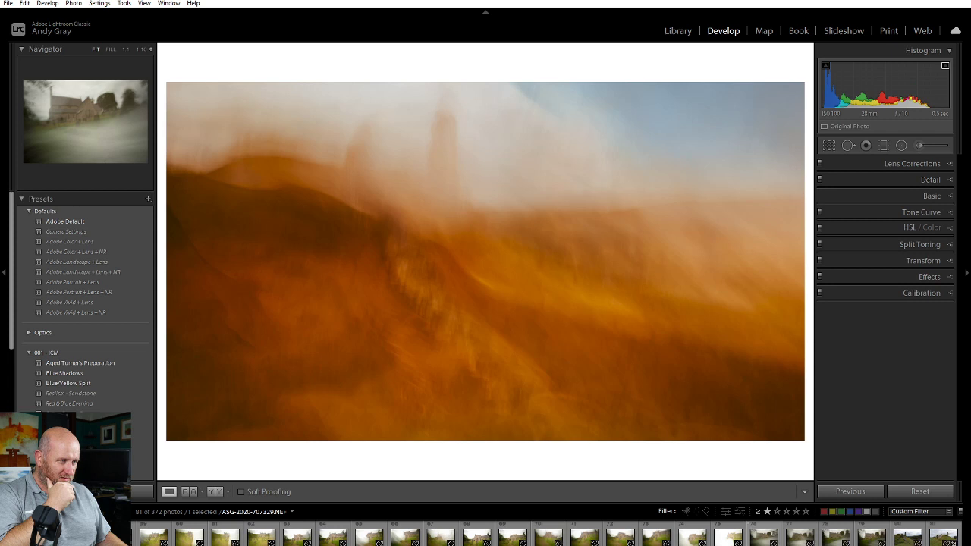
key("Right")
key("Right")
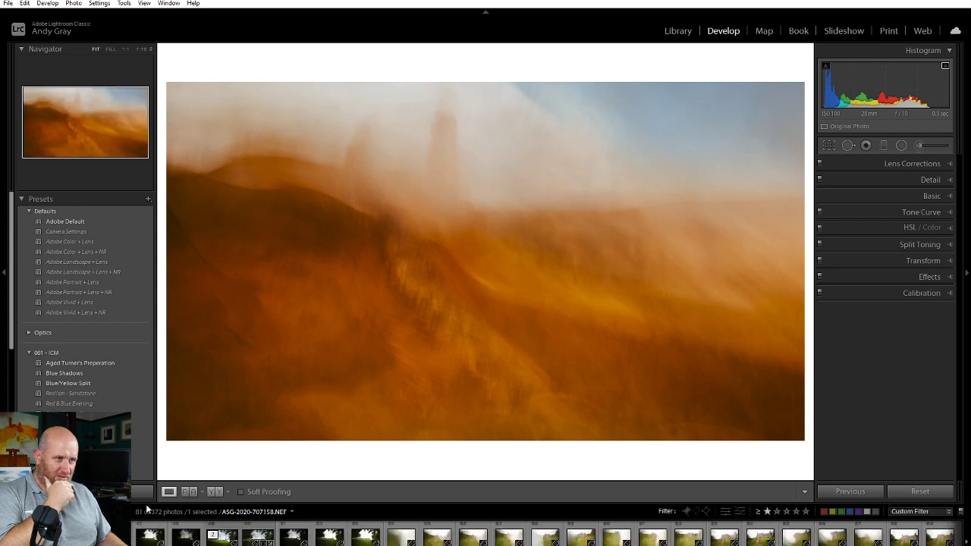
Turn off the star rating filter and open ASG-2020-4607.CR3, the sharp photo of the ruined wall and tower on the hillside.
left_click(768, 512)
key("Right")
key("Right")
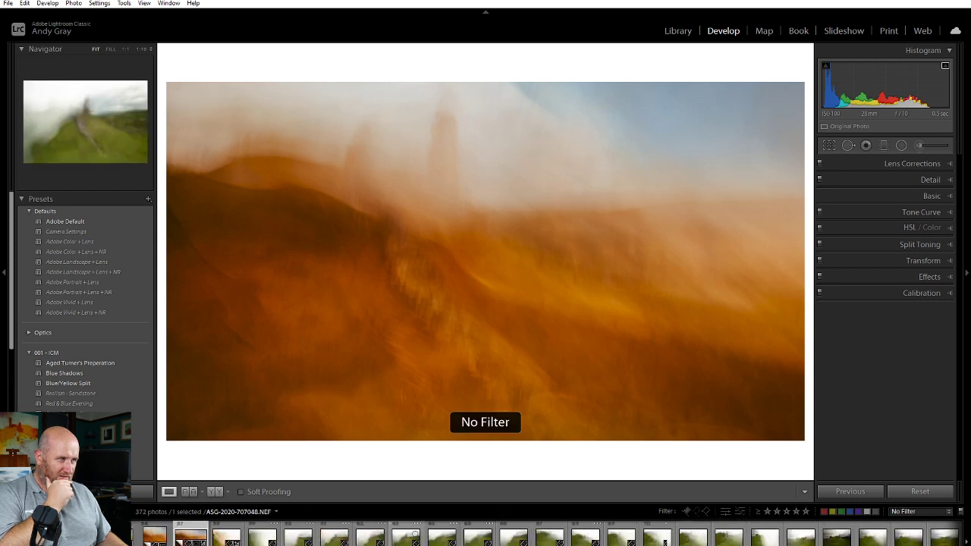
key("Right")
key("Right")
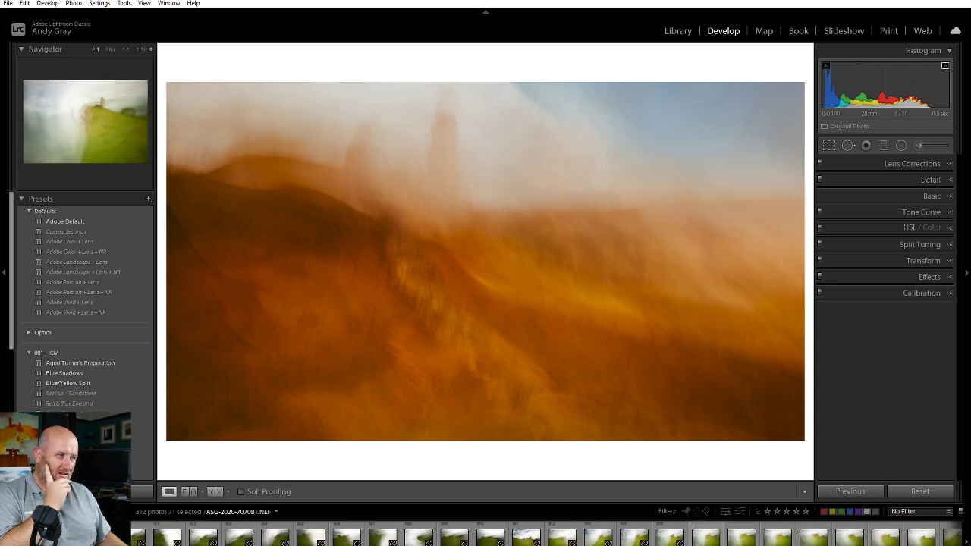
key("Right")
key("Right")
key("Right")
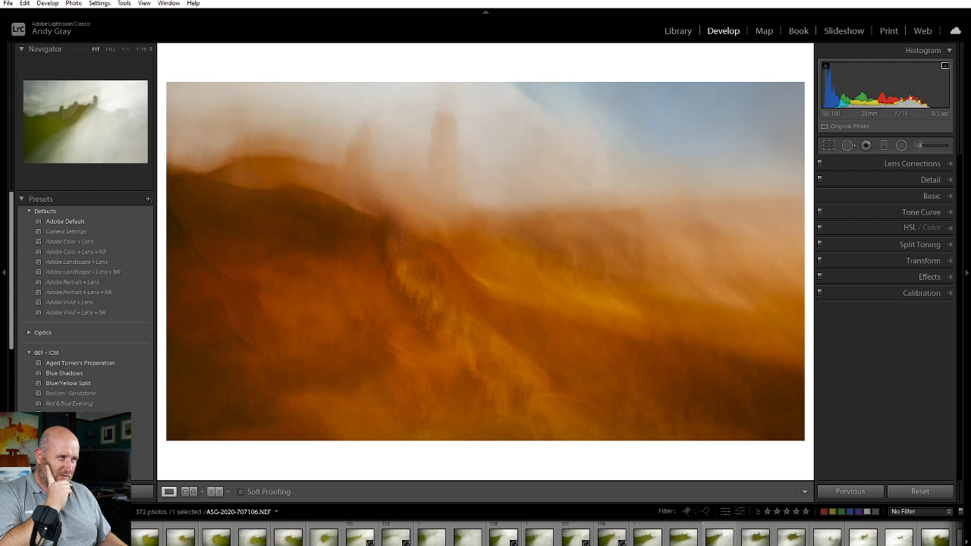
key("Right")
key("Right")
key("Right")
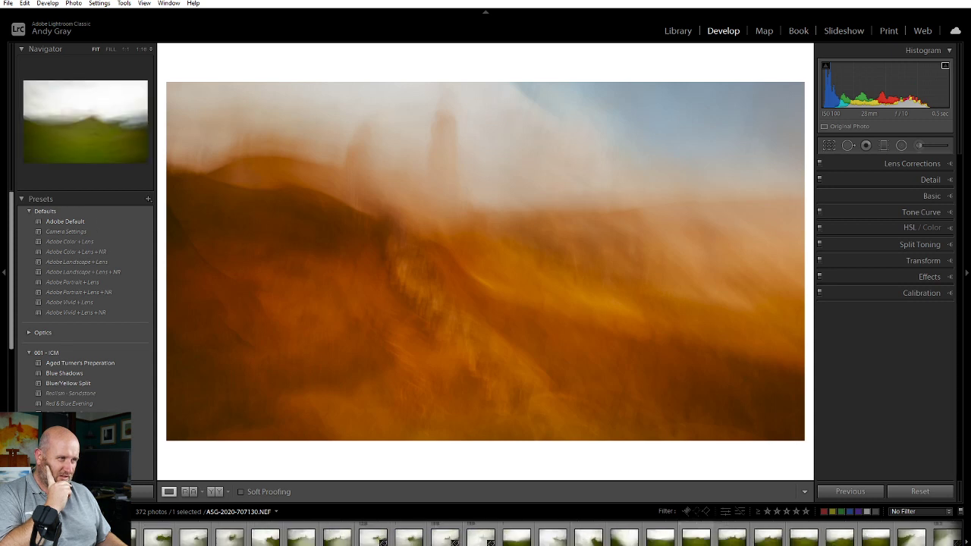
key("Right")
key("Right")
key("Right")
key("Right")
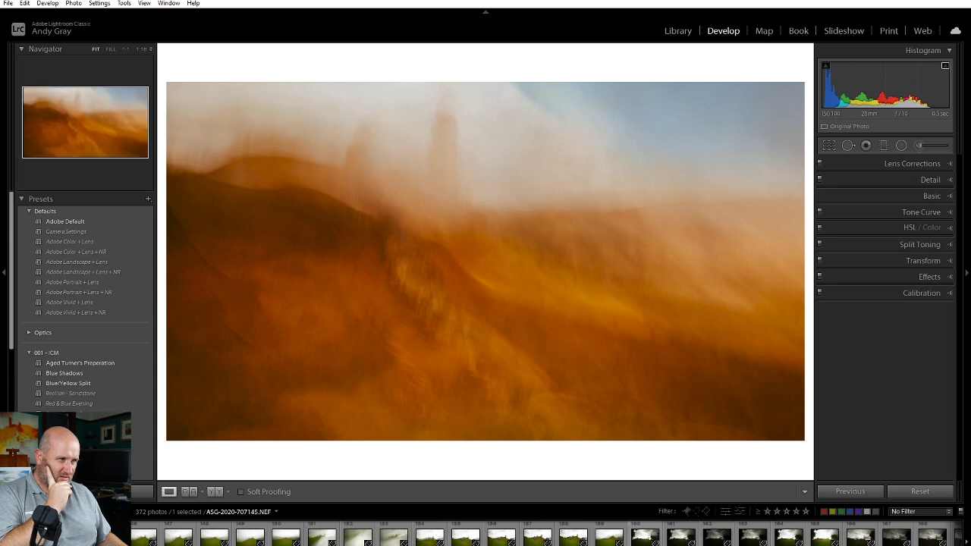
scroll(539, 535, "down", 5)
scroll(534, 535, "down", 3)
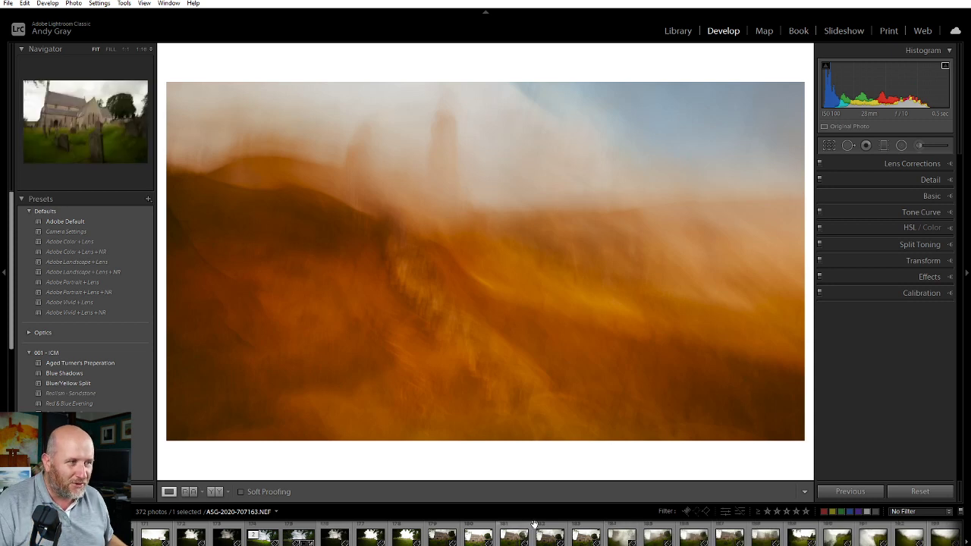
scroll(666, 542, "down", 8)
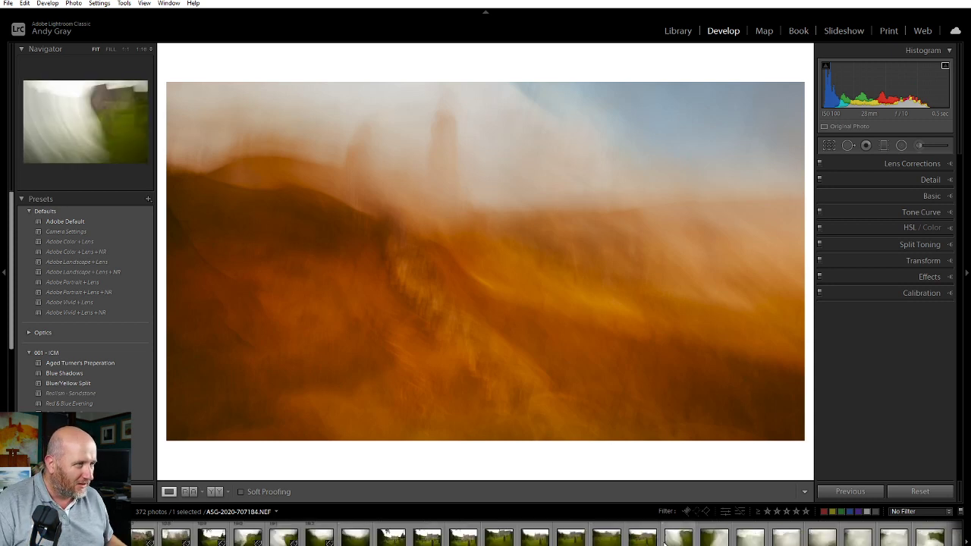
scroll(665, 544, "down", 10)
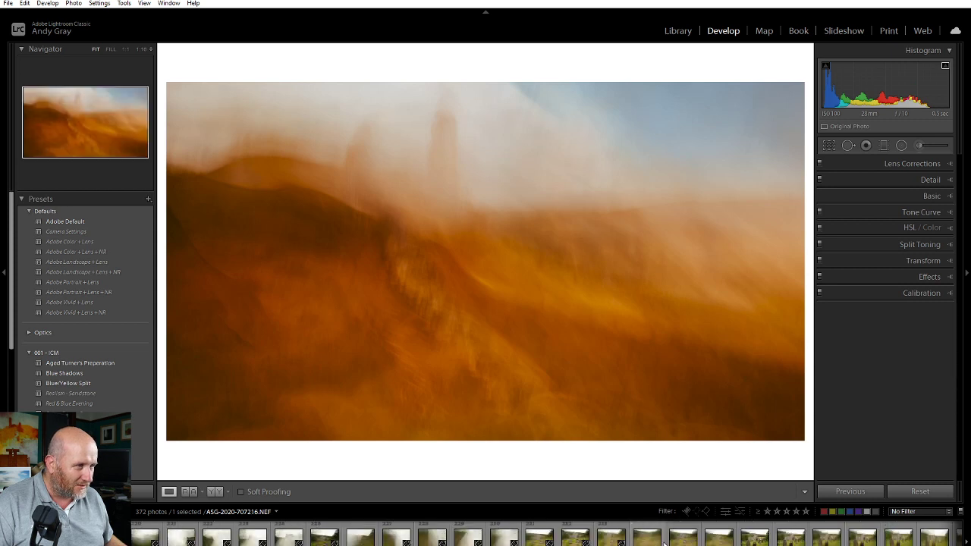
scroll(664, 543, "down", 10)
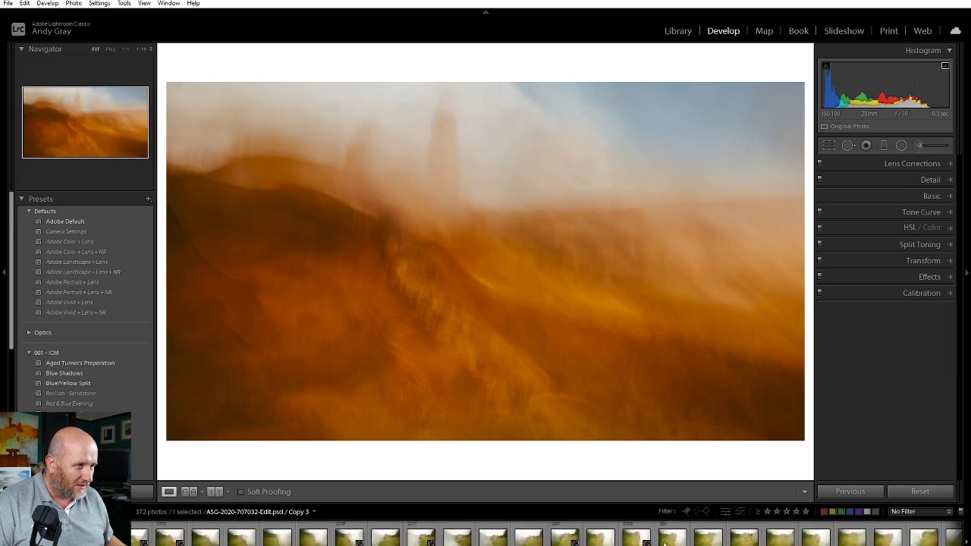
scroll(664, 543, "down", 10)
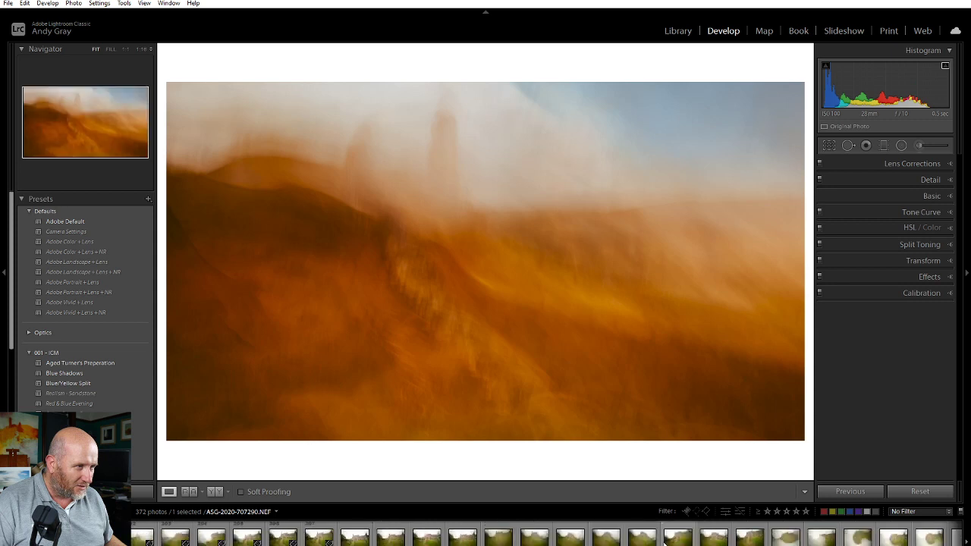
scroll(665, 543, "down", 10)
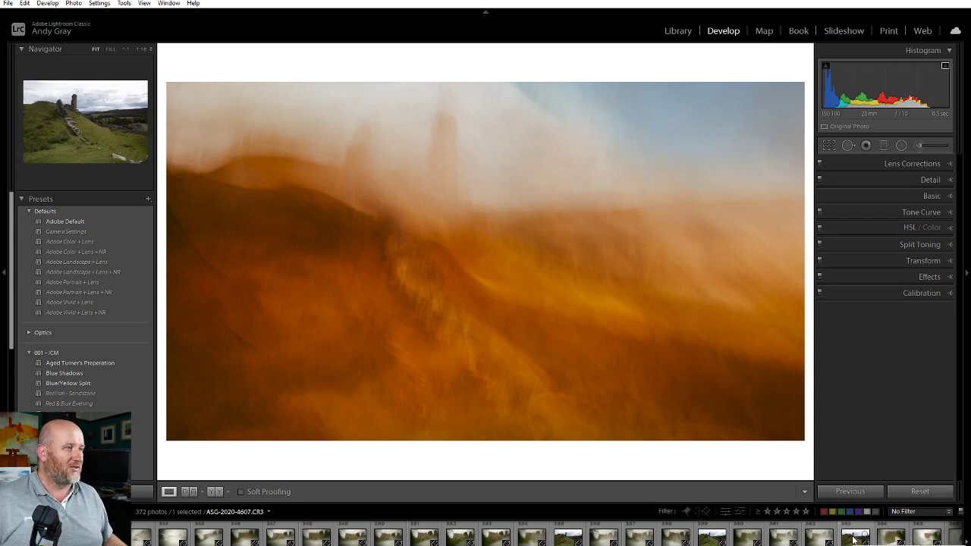
left_click(855, 537)
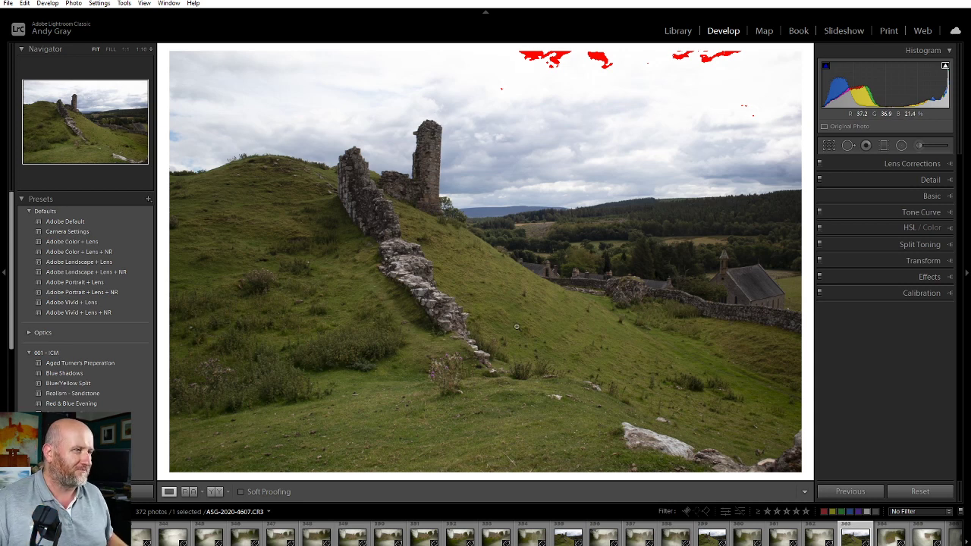
scroll(789, 534, "left", 2)
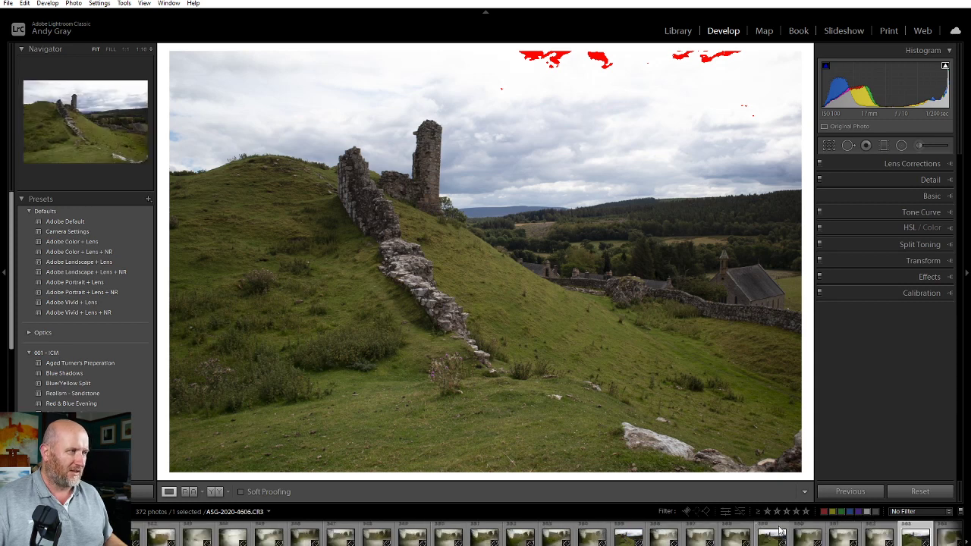